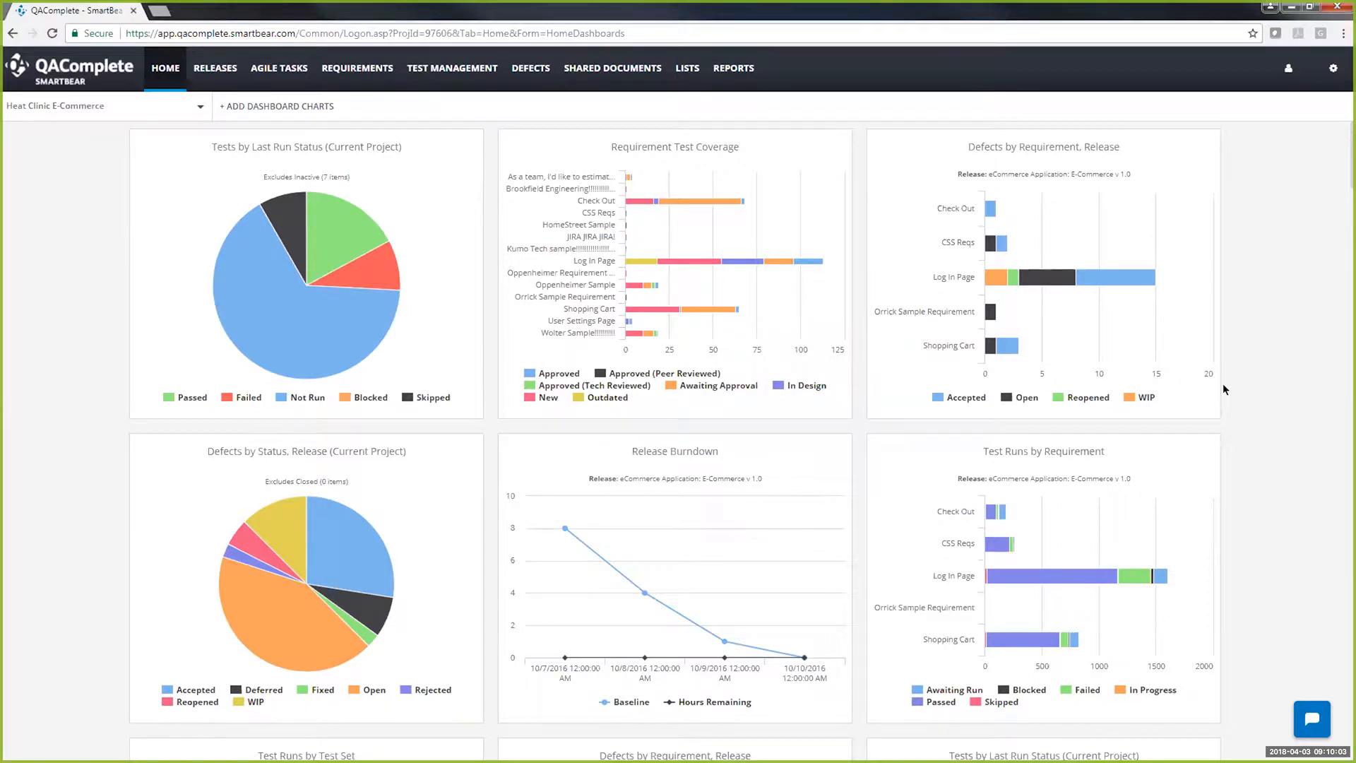
# - Open the Releases list and expand the E-Commerce v 1.0 release to see its iterations
pyautogui.click(215, 68)
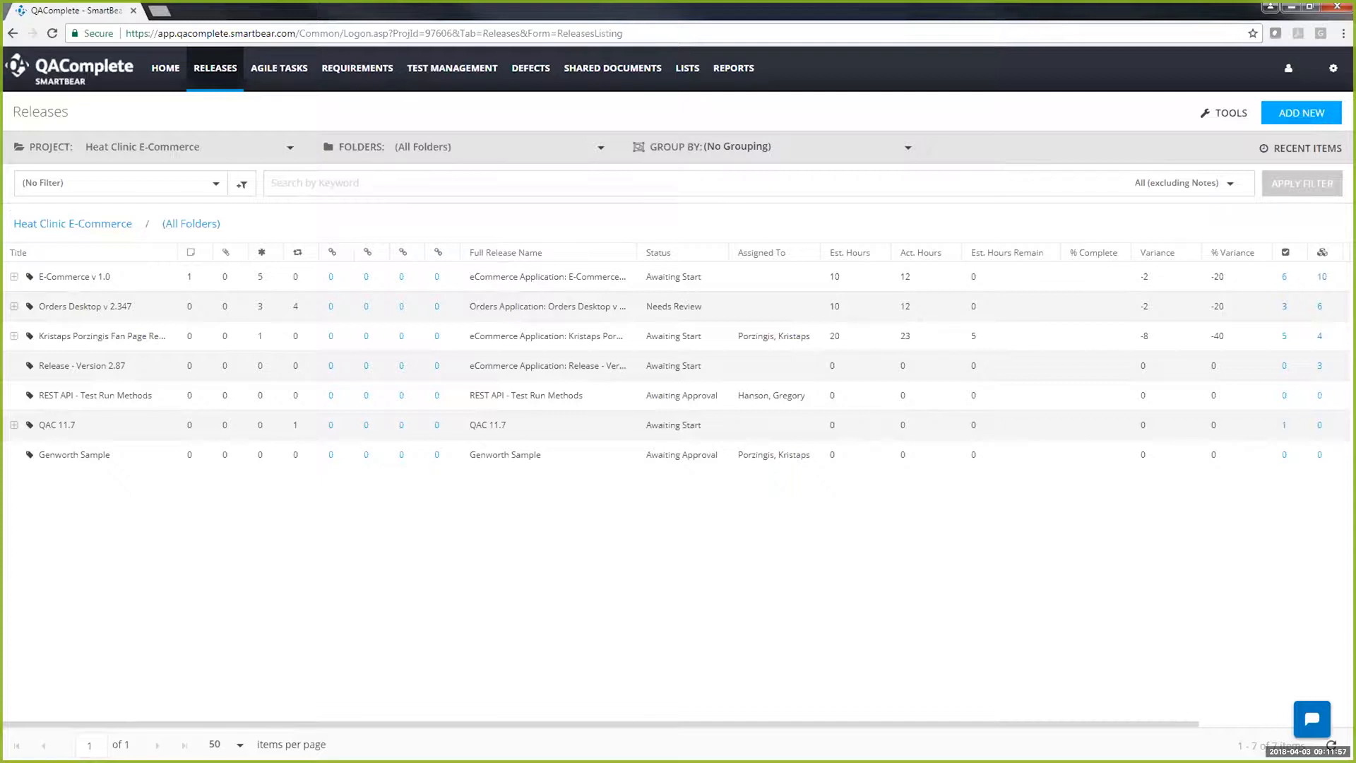
pyautogui.moveTo(98, 366)
pyautogui.moveTo(70, 276)
pyautogui.click(13, 276)
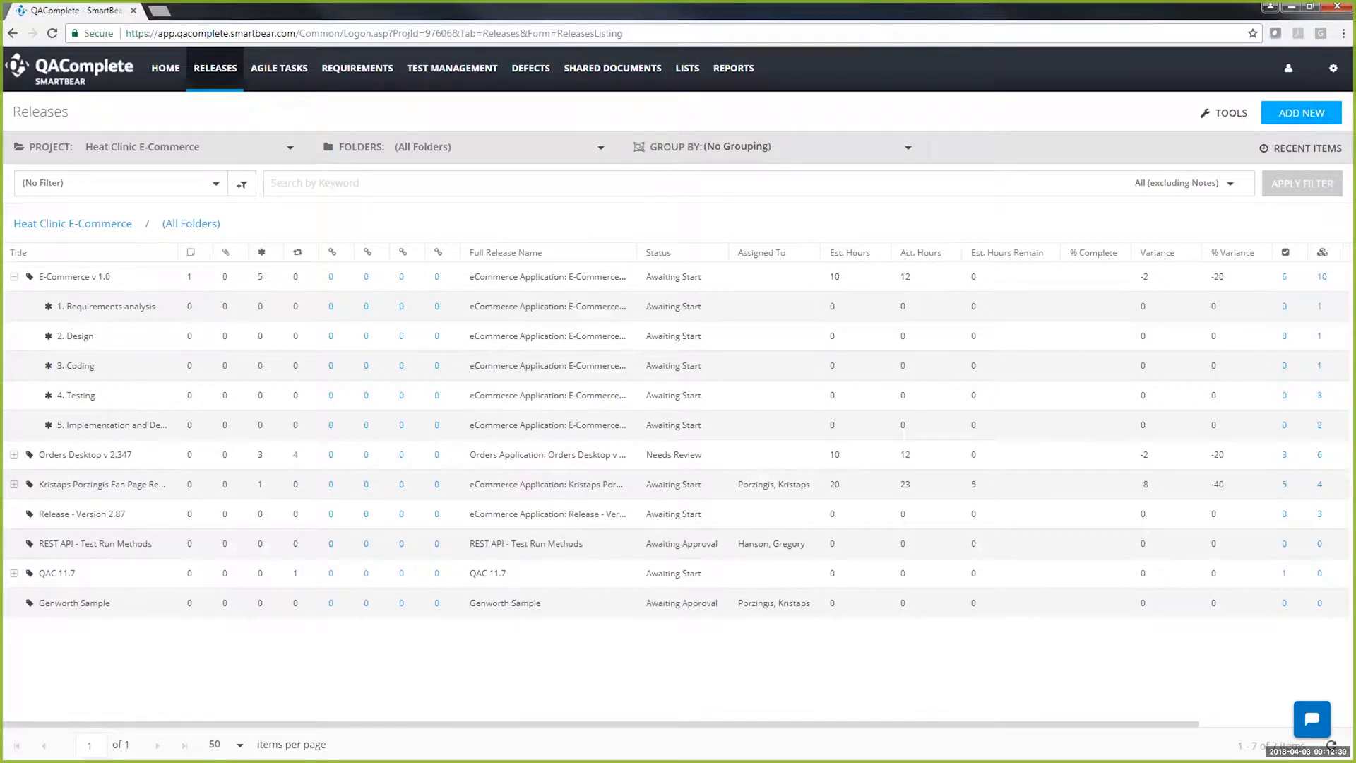
# - Expand the Orders Desktop v 2.347 release along with Sprint 1 and Sprint 2 to review their builds
pyautogui.click(14, 454)
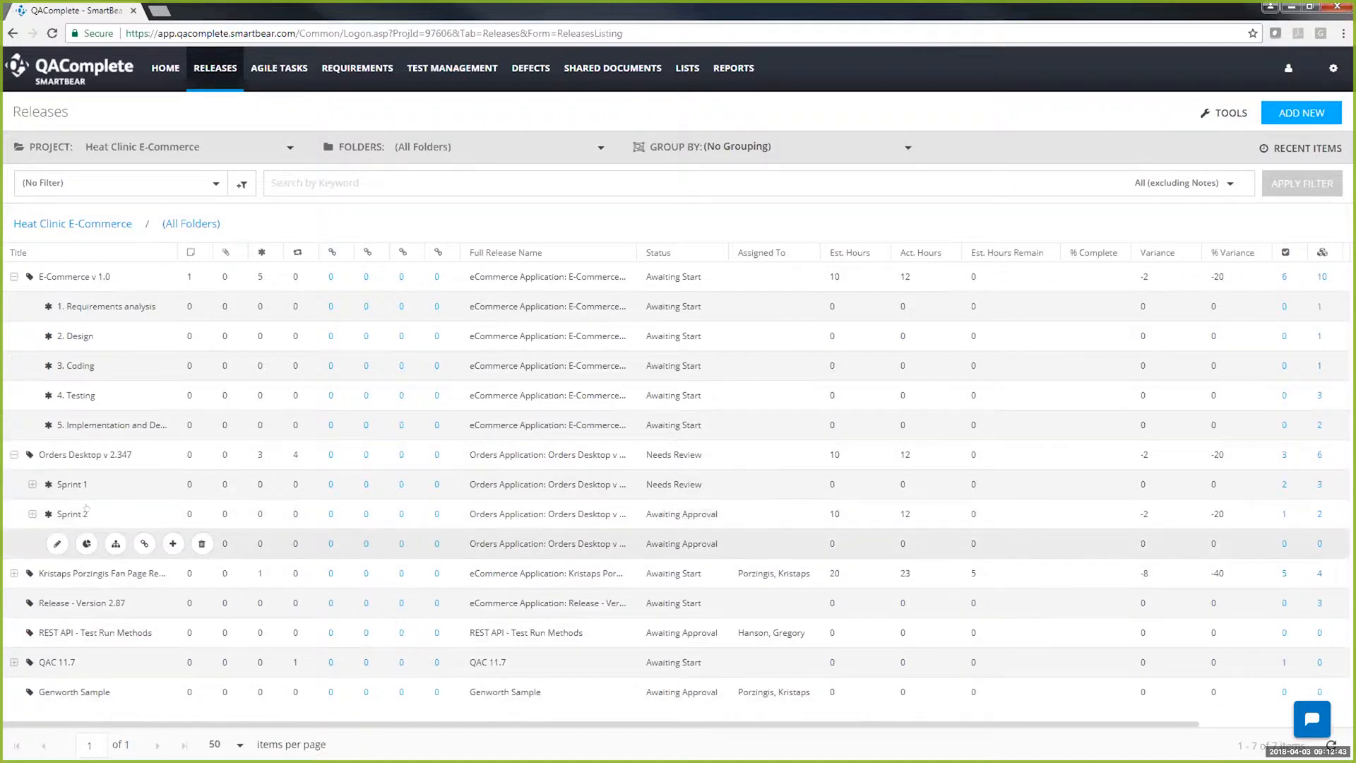
pyautogui.click(31, 484)
pyautogui.click(32, 544)
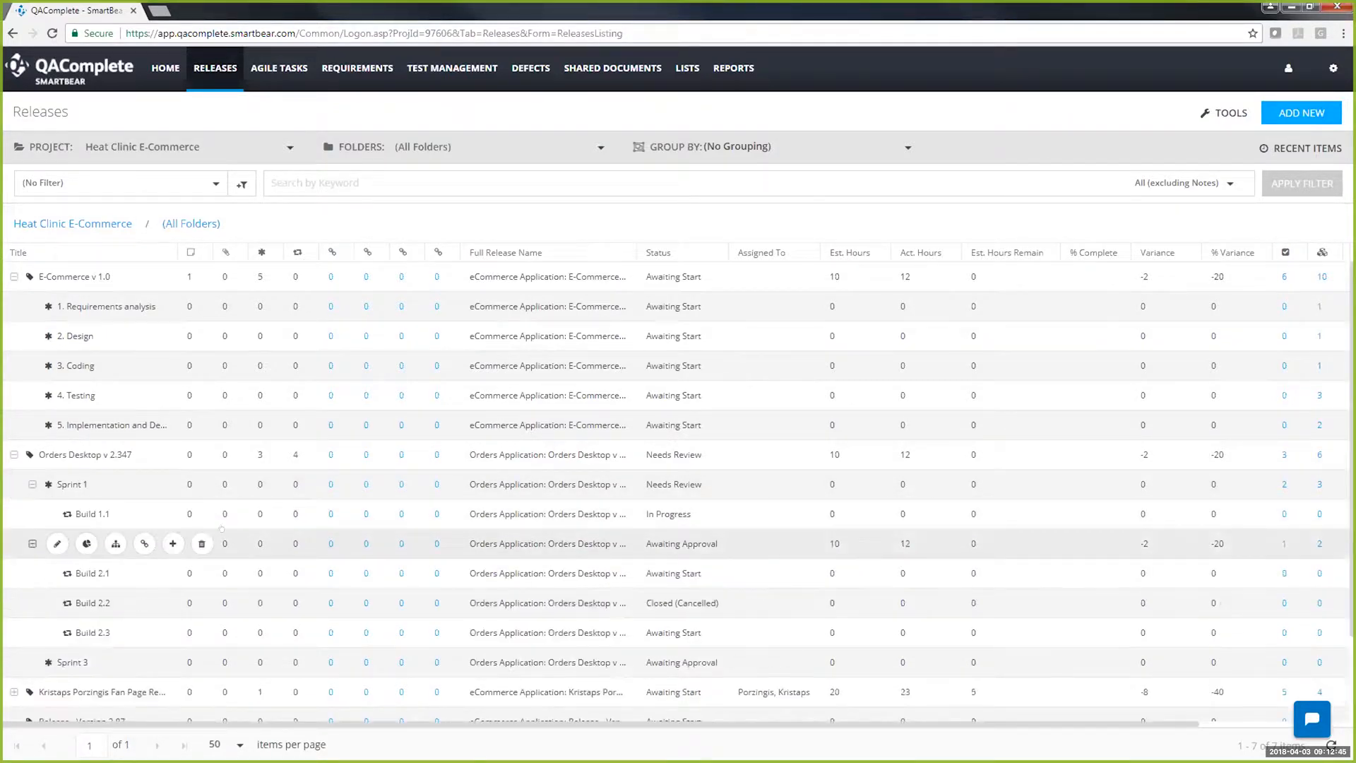
pyautogui.scroll(-3, 506, 461)
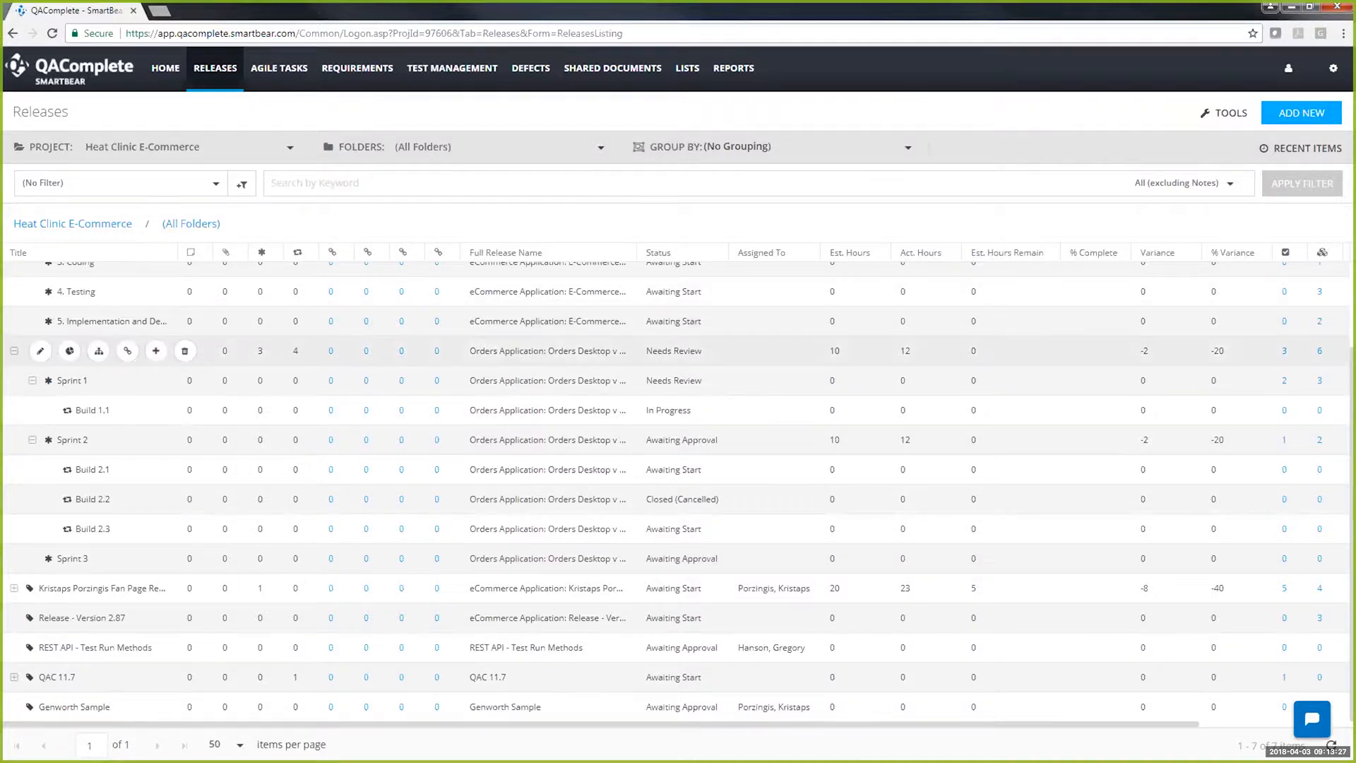
pyautogui.scroll(3, 113, 318)
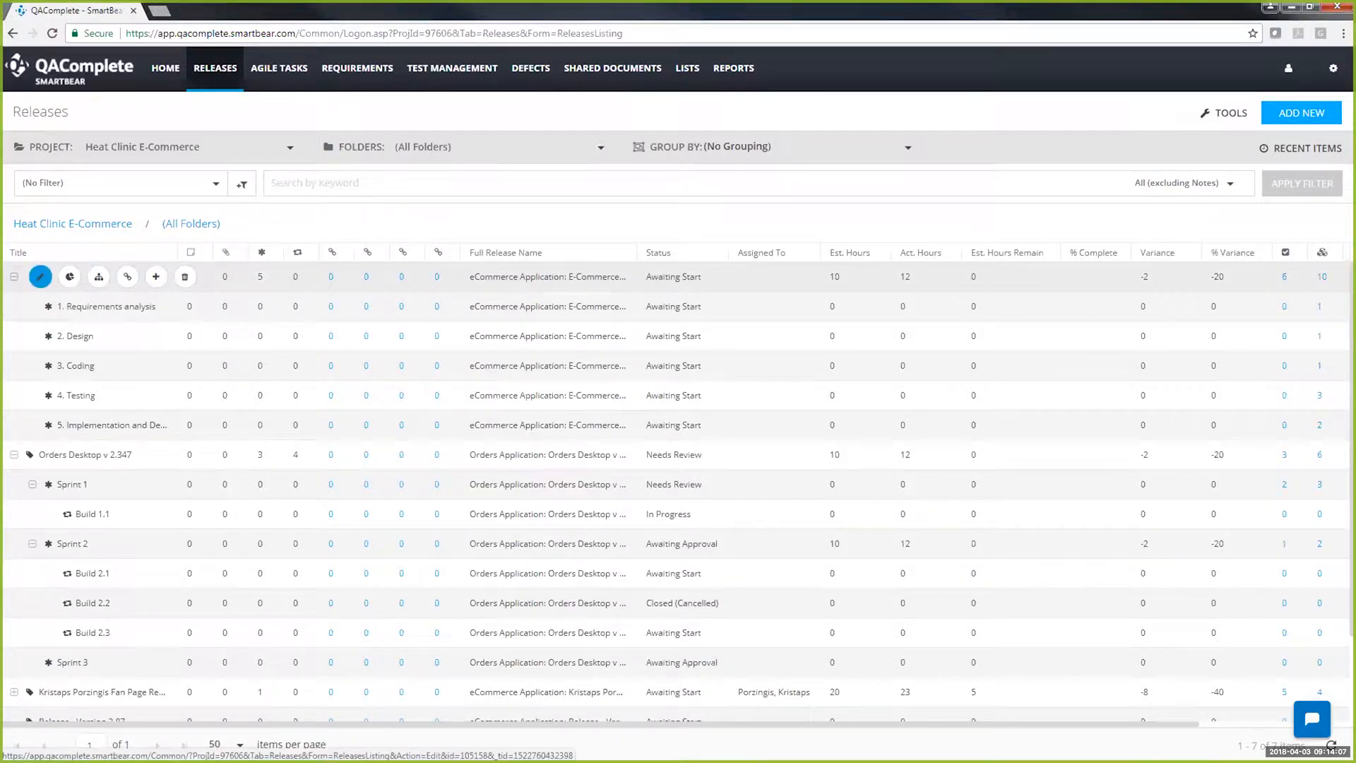
# - View the details of the E-Commerce v 1.0 release and the tools available for the release list
pyautogui.click(40, 277)
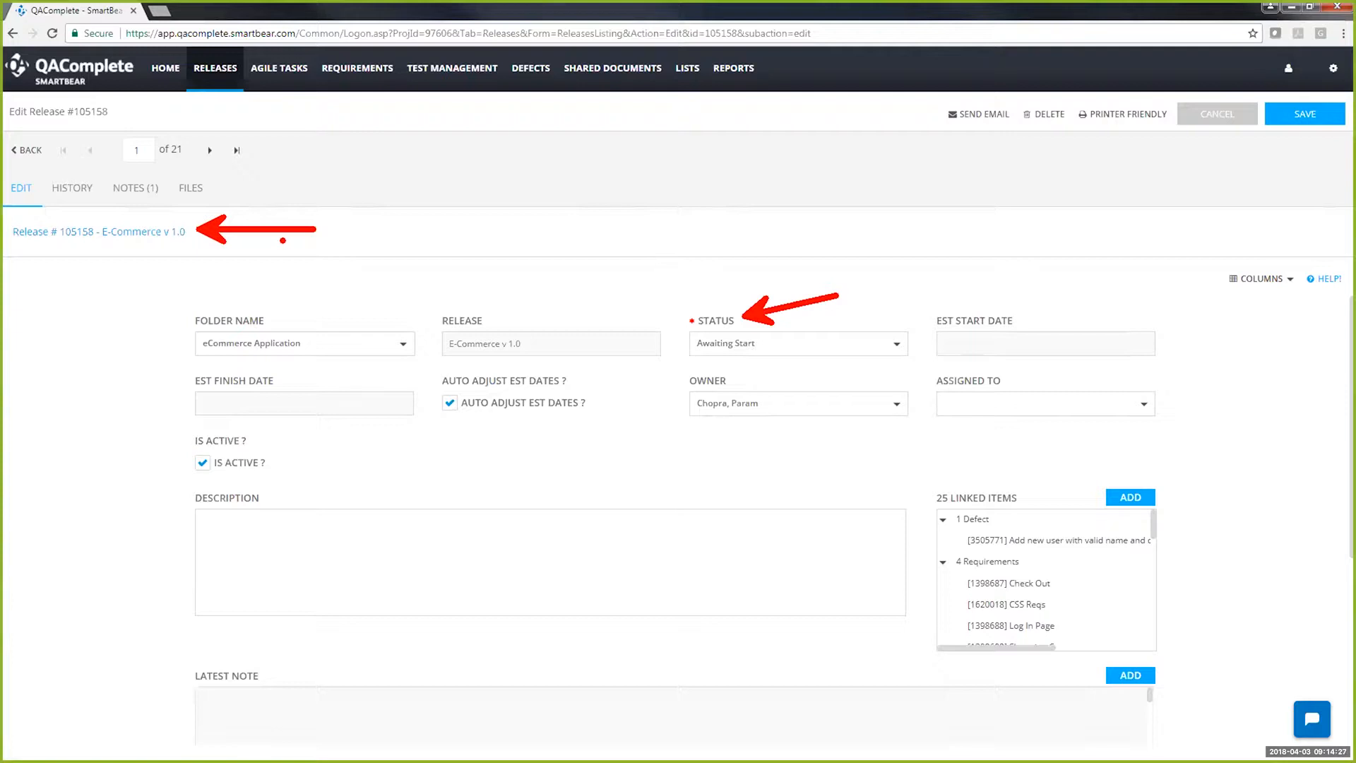
pyautogui.click(1333, 68)
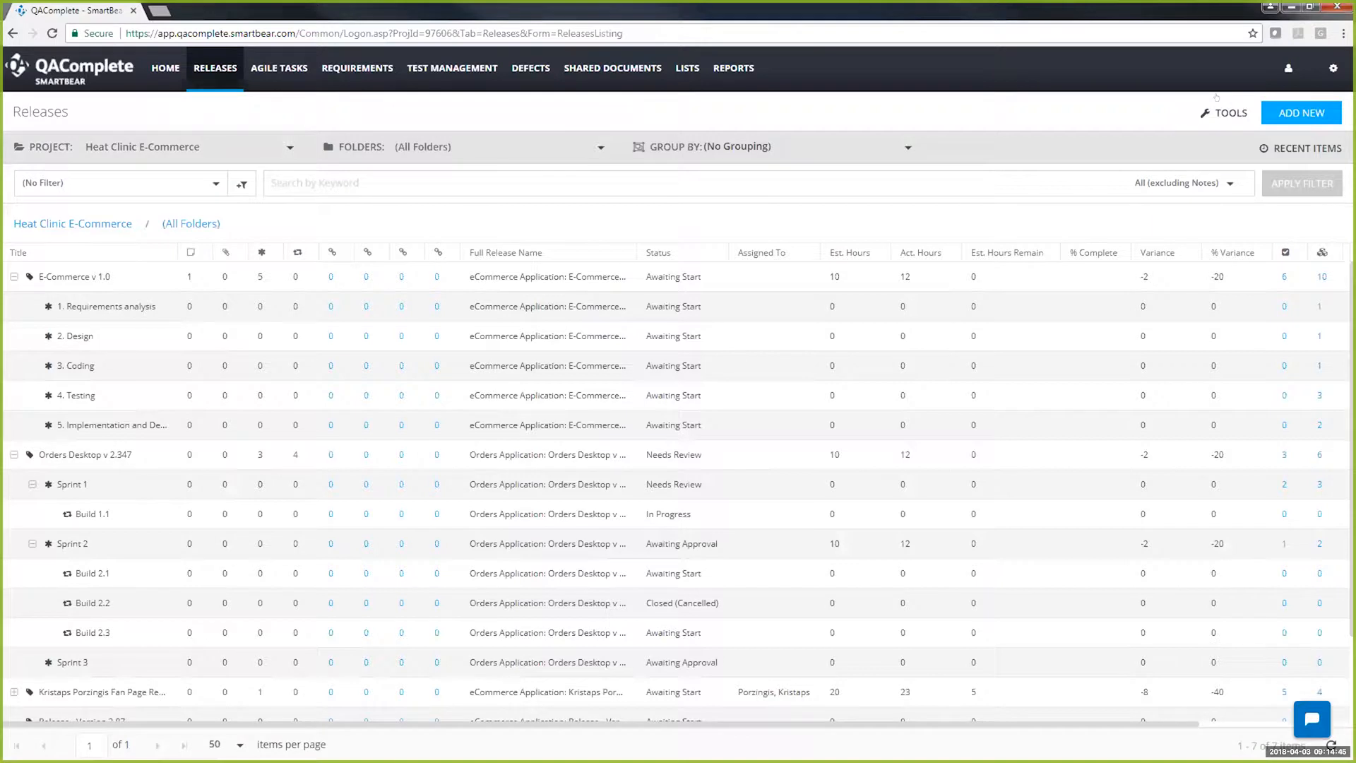
pyautogui.click(1226, 113)
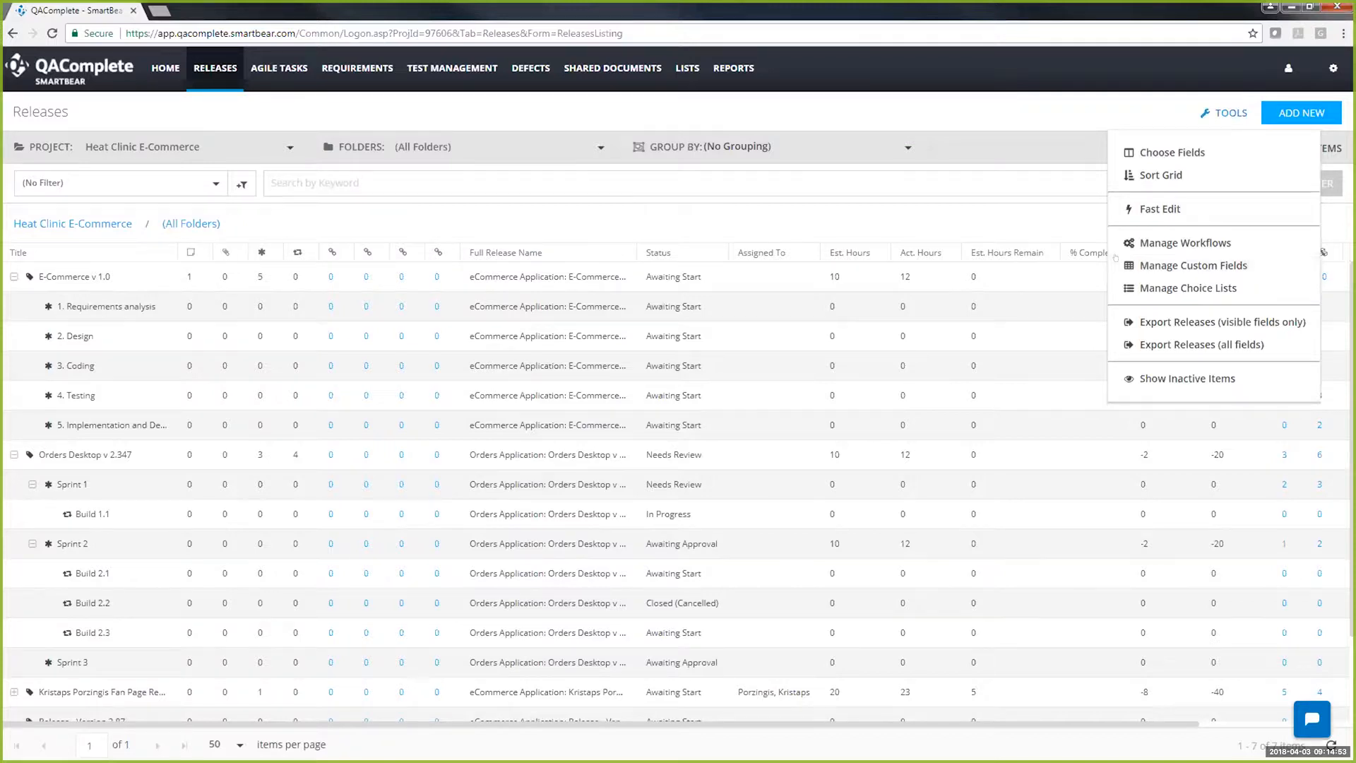
# - Examine the fields and linked items in the E-Commerce v 1.0 release's edit form
pyautogui.click(41, 276)
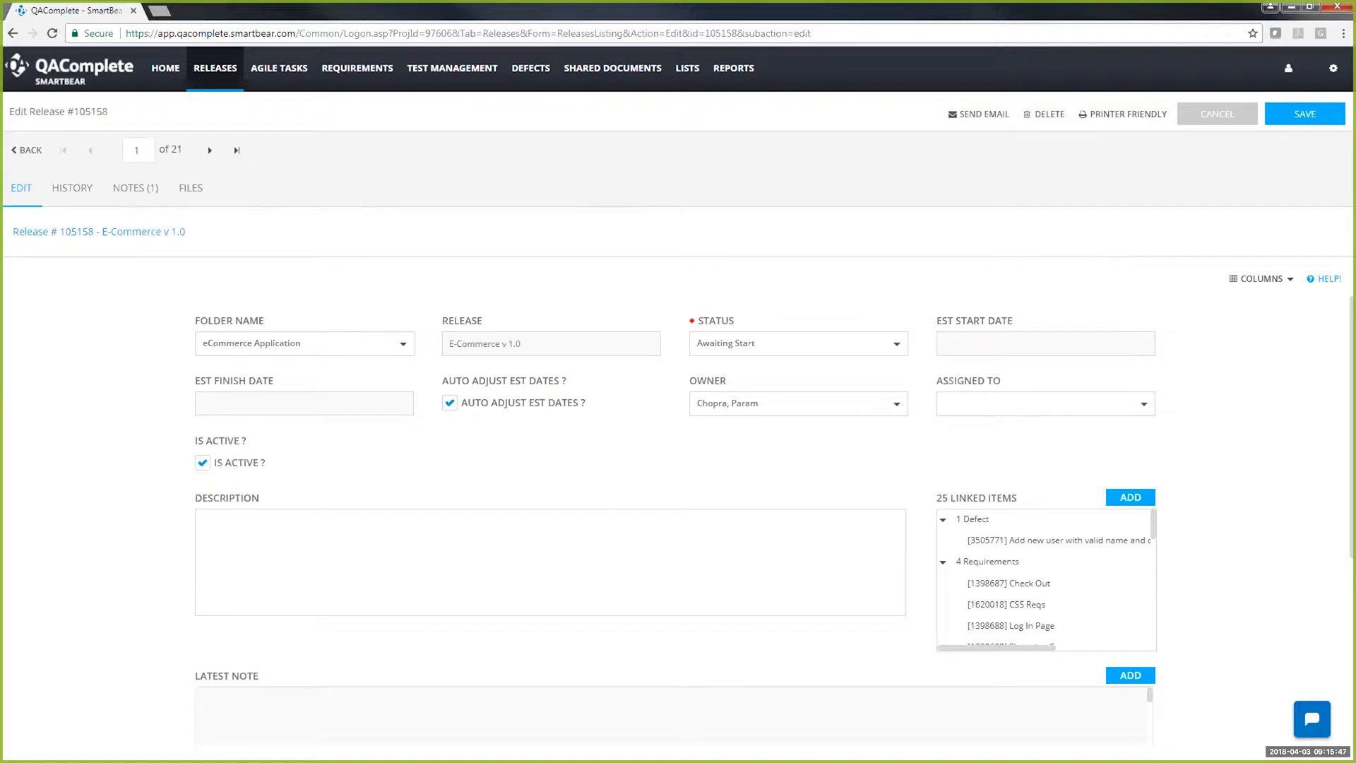
pyautogui.click(26, 150)
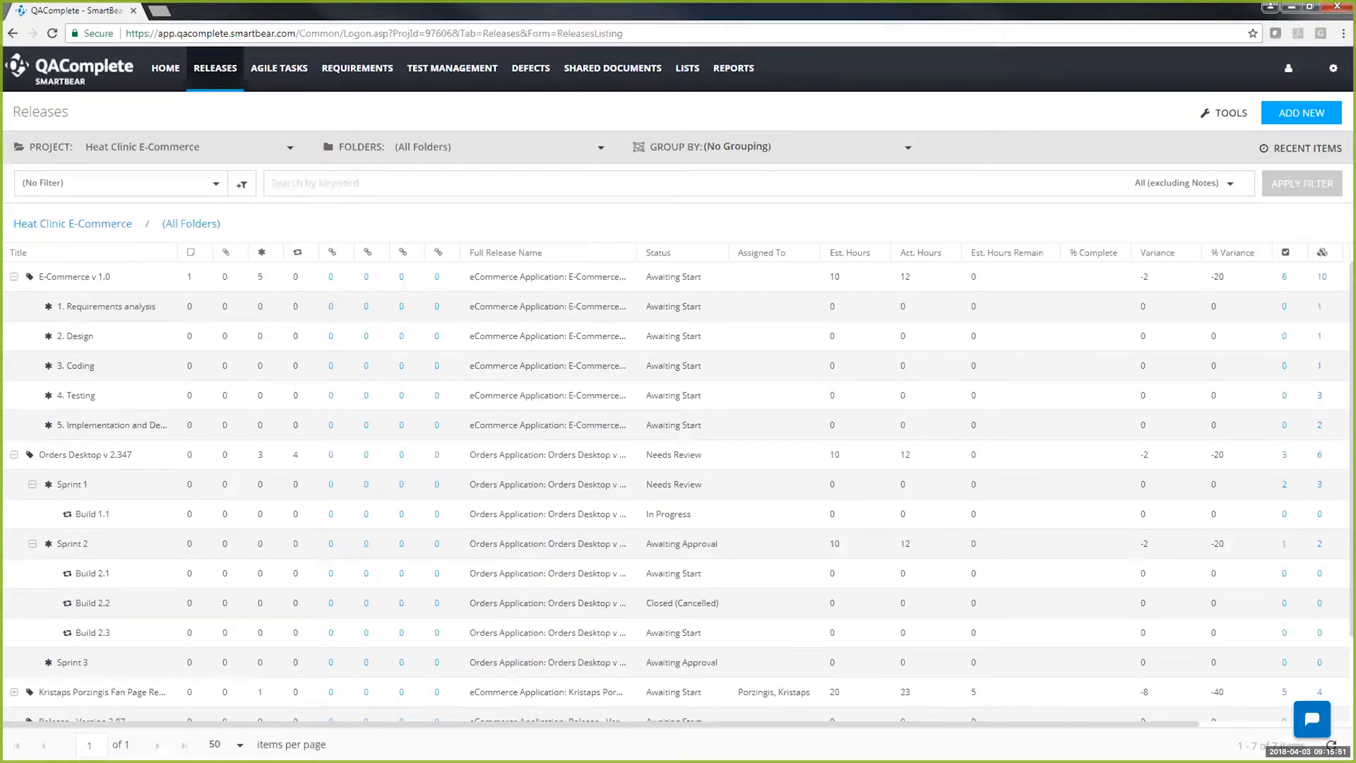
pyautogui.moveTo(40, 276)
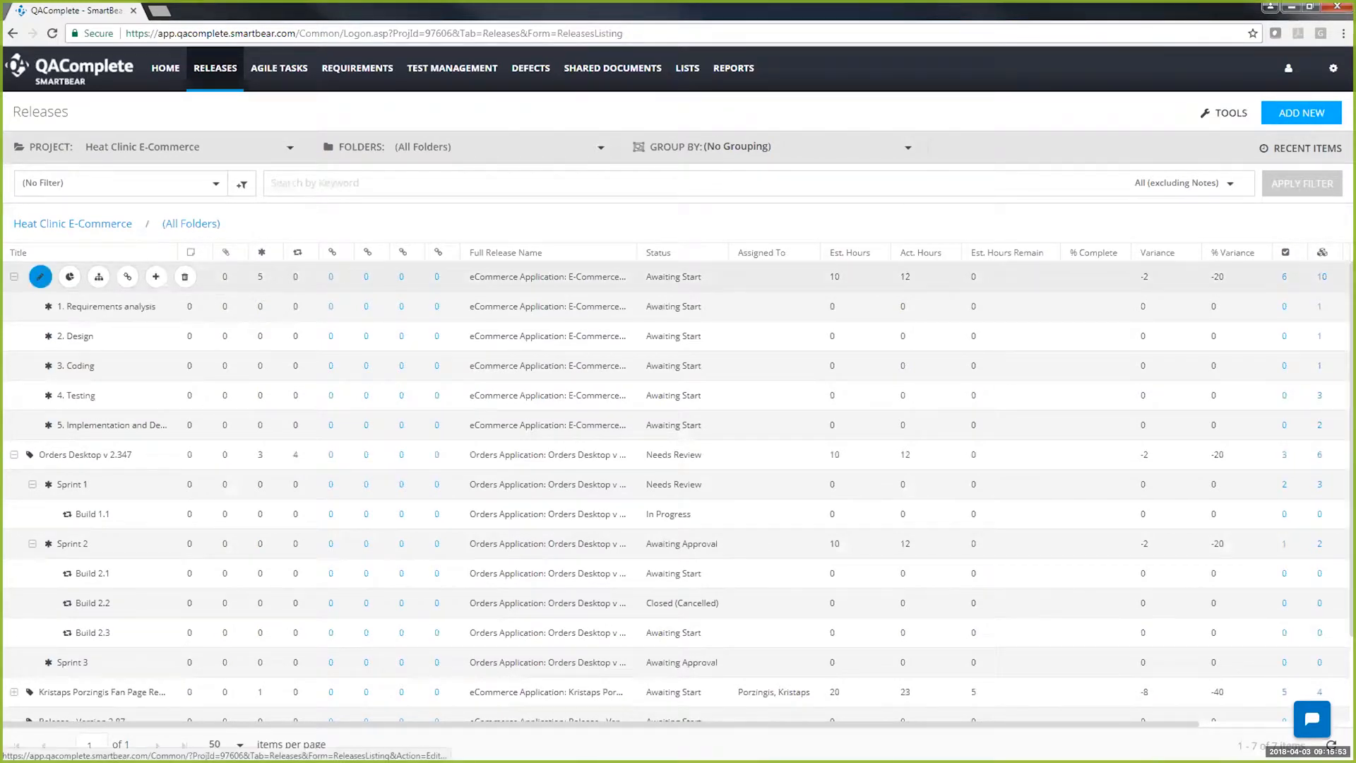
pyautogui.click(40, 276)
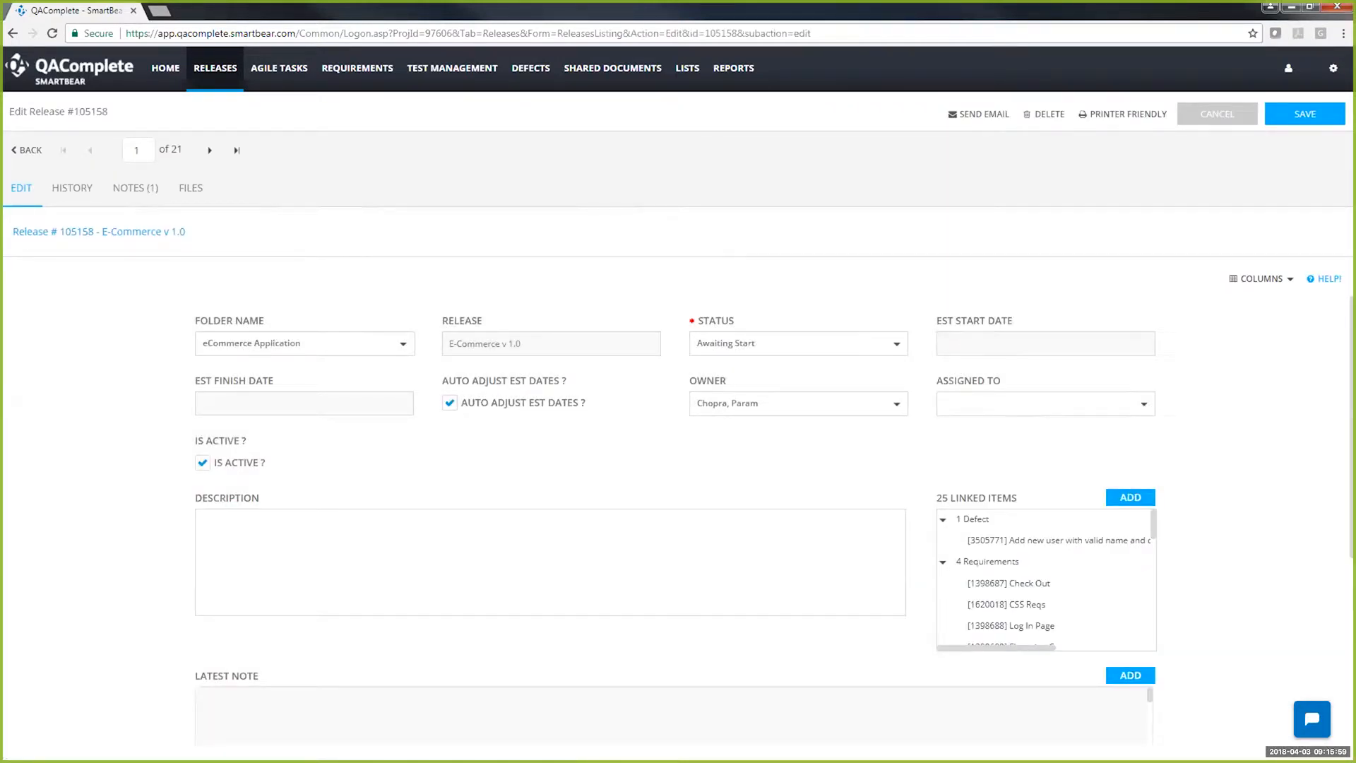
pyautogui.scroll(-3, 774, 521)
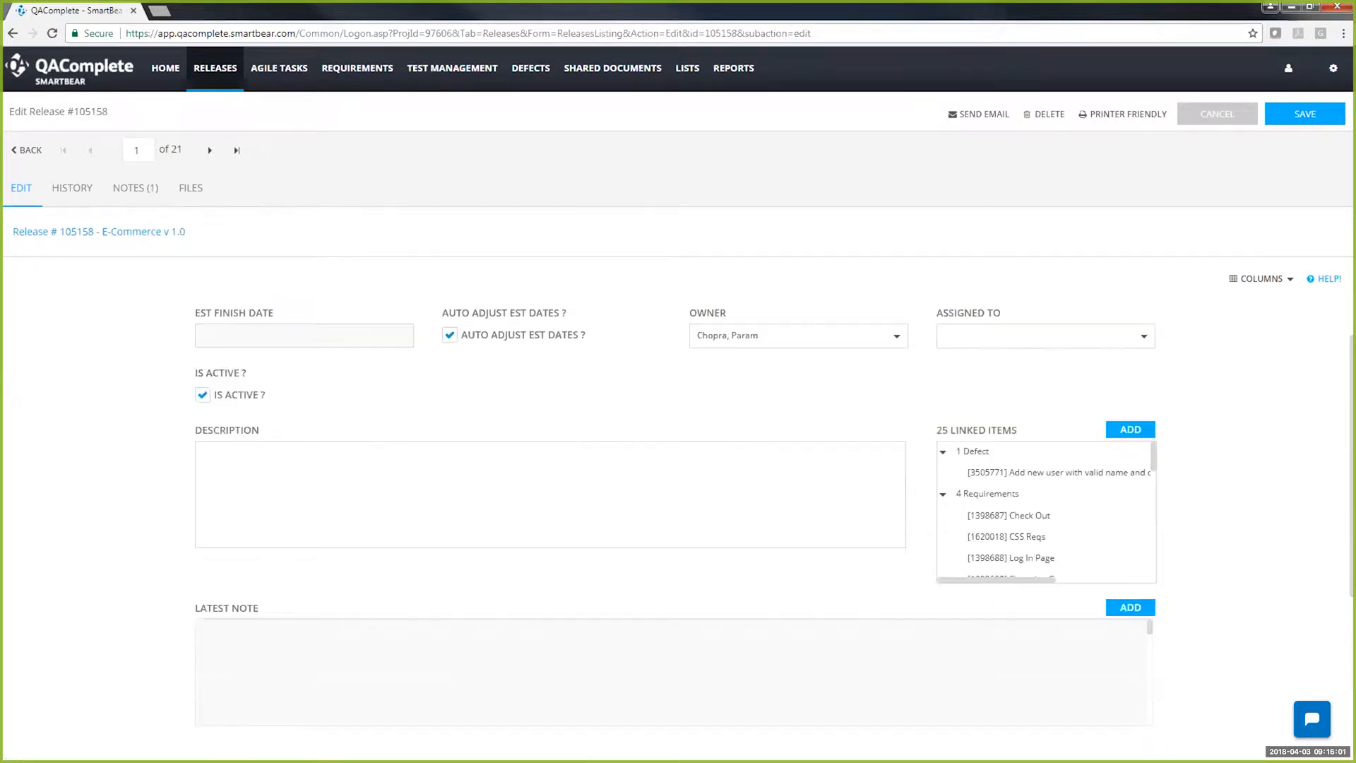
pyautogui.scroll(4, 774, 521)
pyautogui.scroll(-1, 1031, 278)
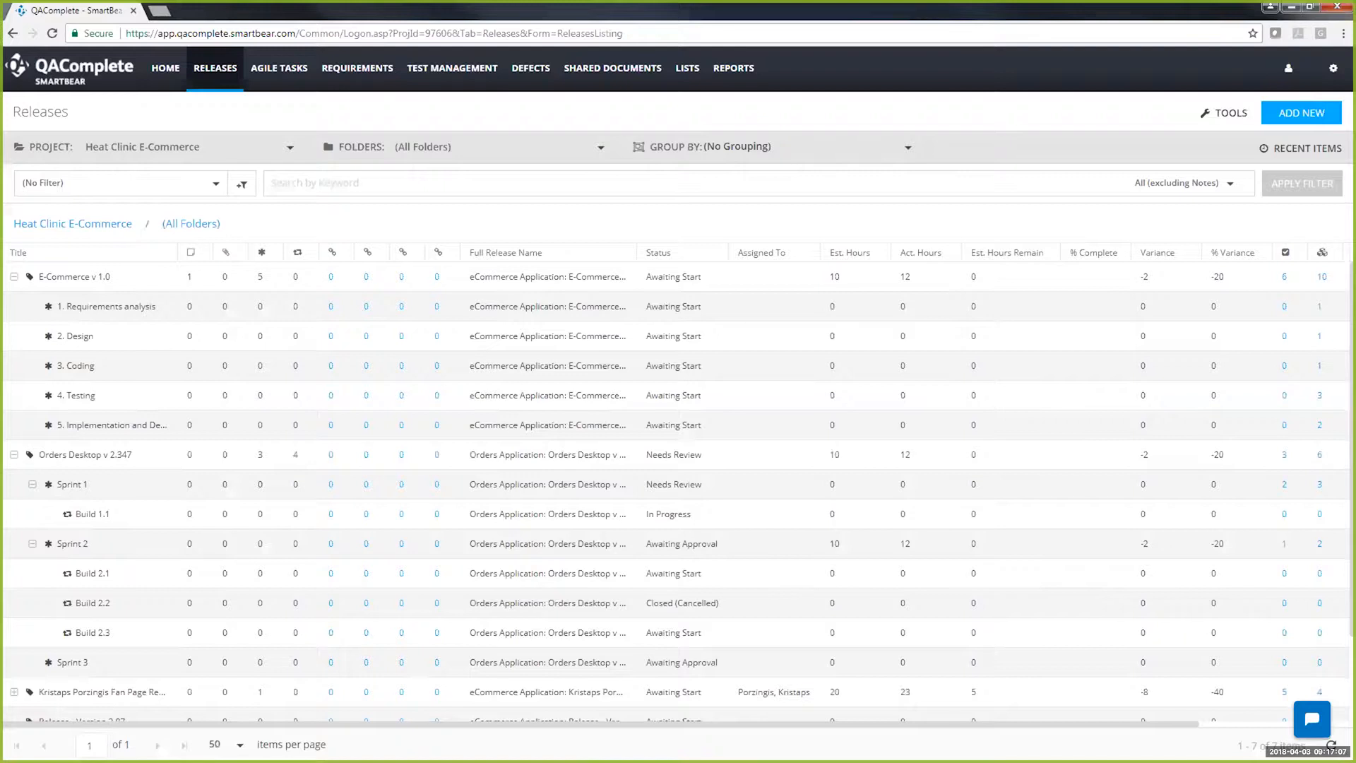
pyautogui.moveTo(41, 277)
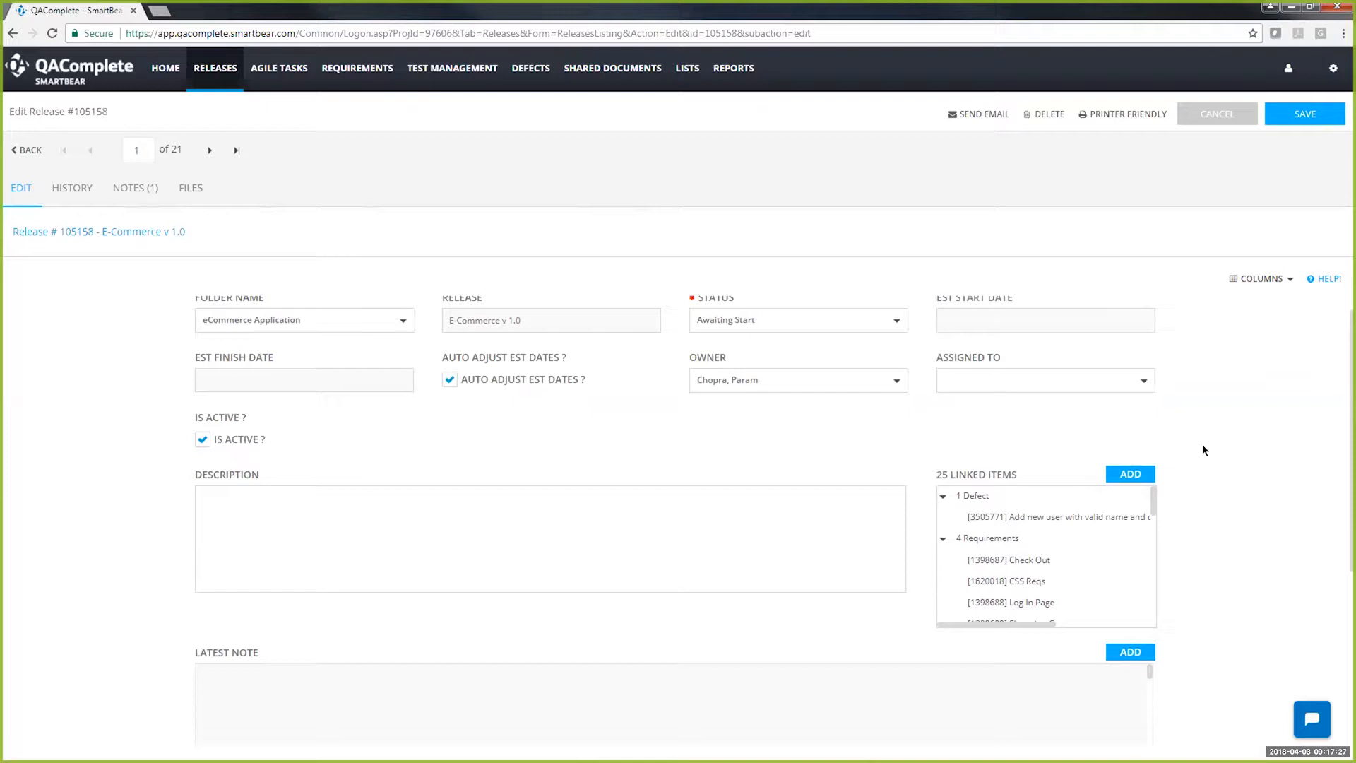
# - Show the requirements list, view the Anderson Corp. sample requirement, and return to the list
pyautogui.moveTo(358, 68)
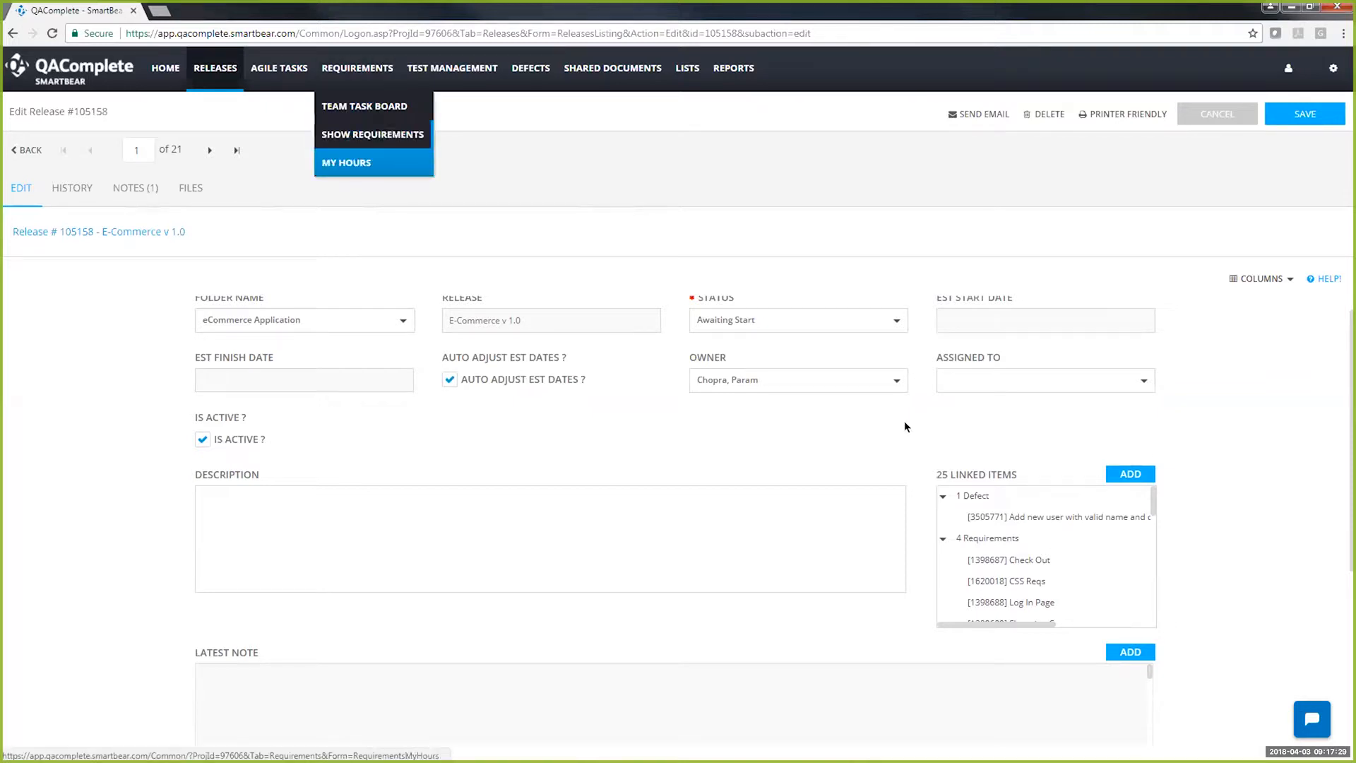
pyautogui.click(373, 133)
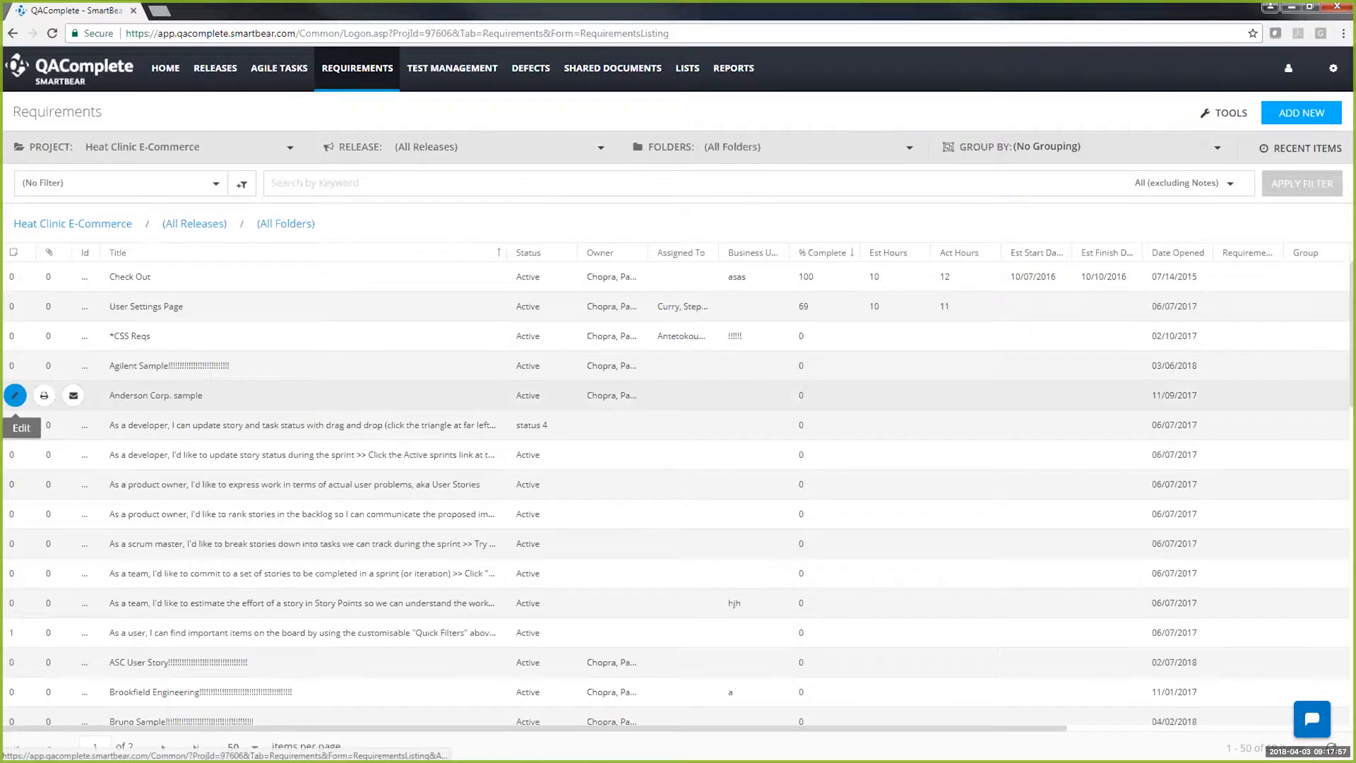
pyautogui.click(15, 395)
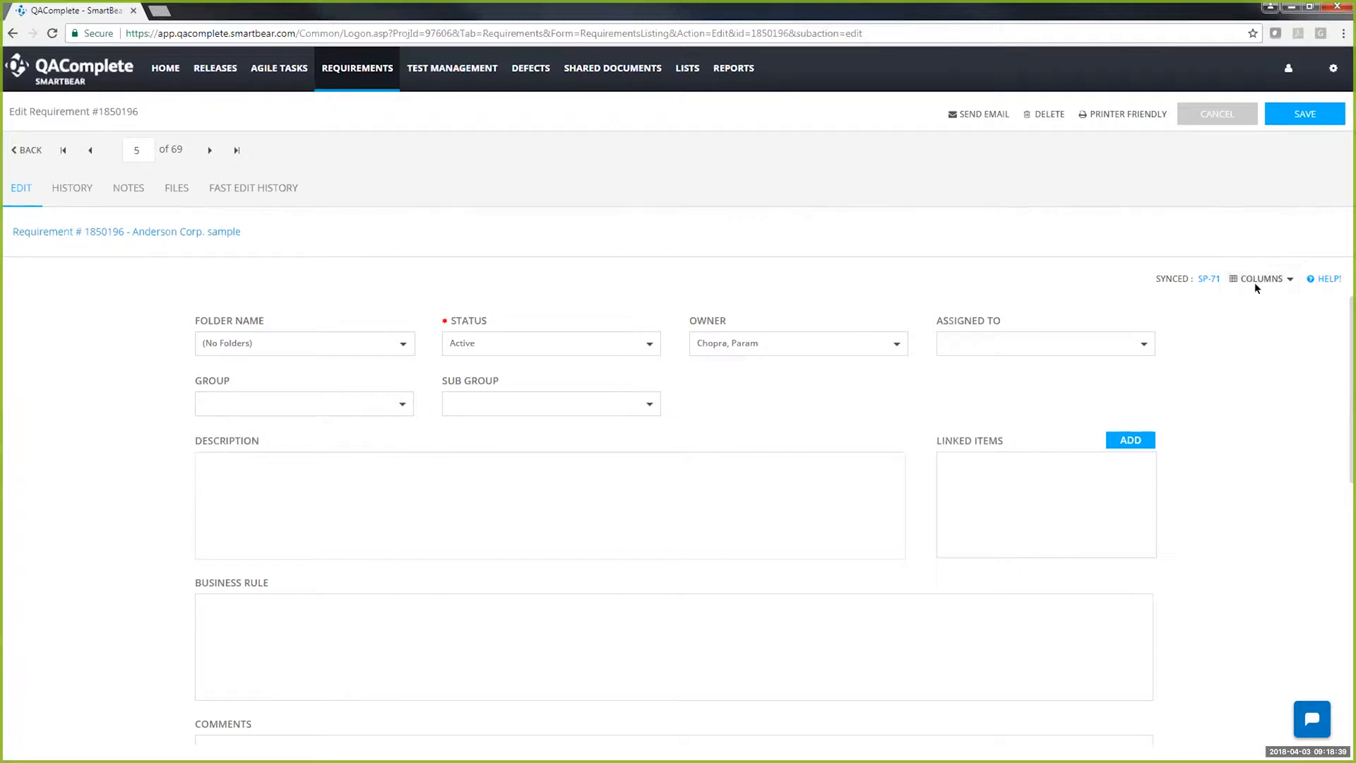
pyautogui.click(27, 150)
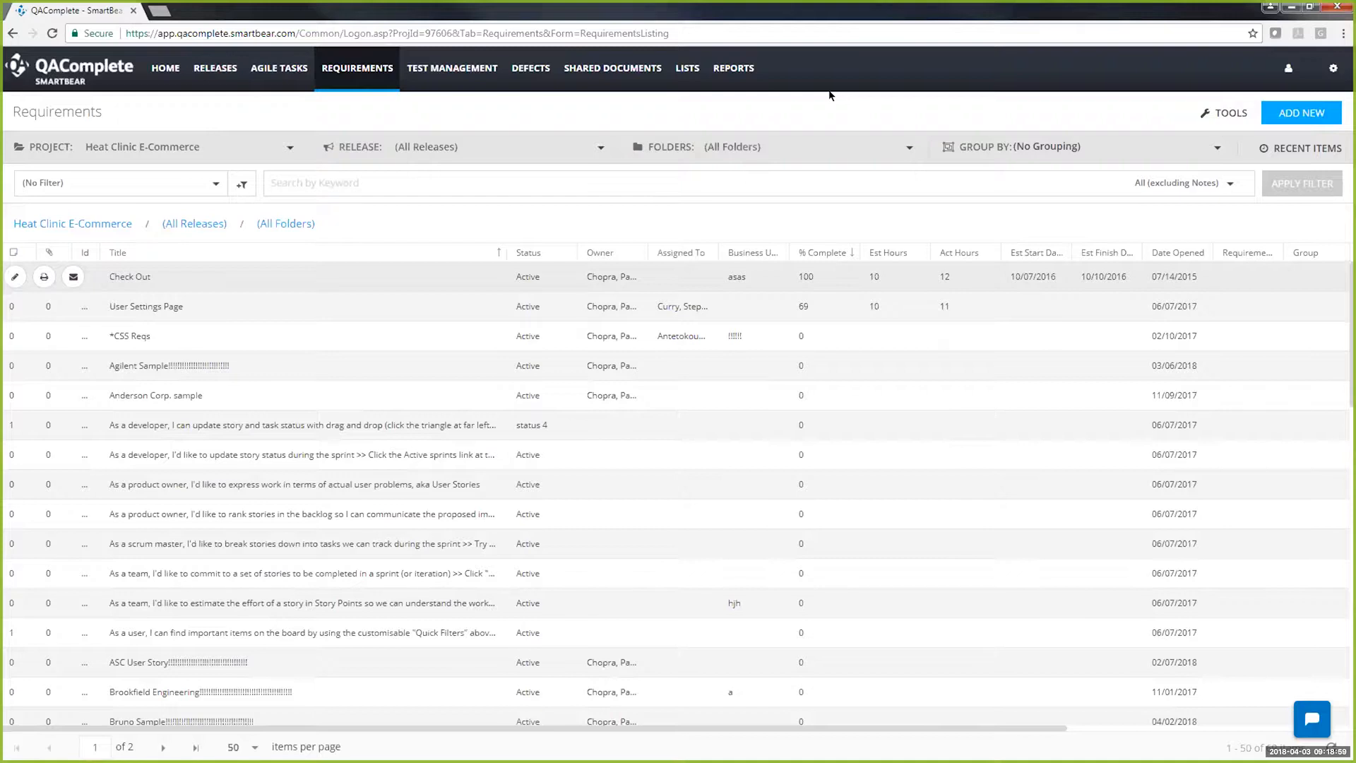
# - Open the test library and look over the actions available for its tests
pyautogui.moveTo(357, 68)
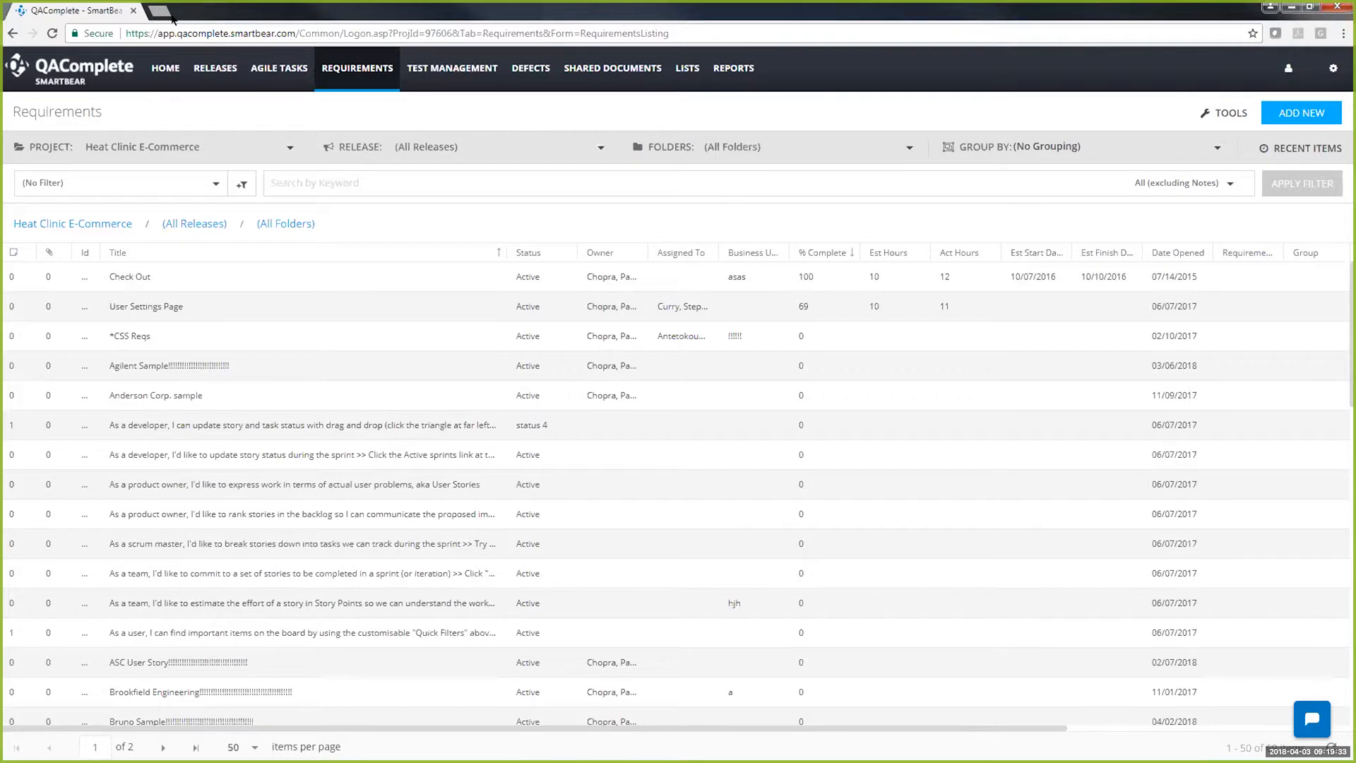
pyautogui.moveTo(453, 69)
pyautogui.click(438, 106)
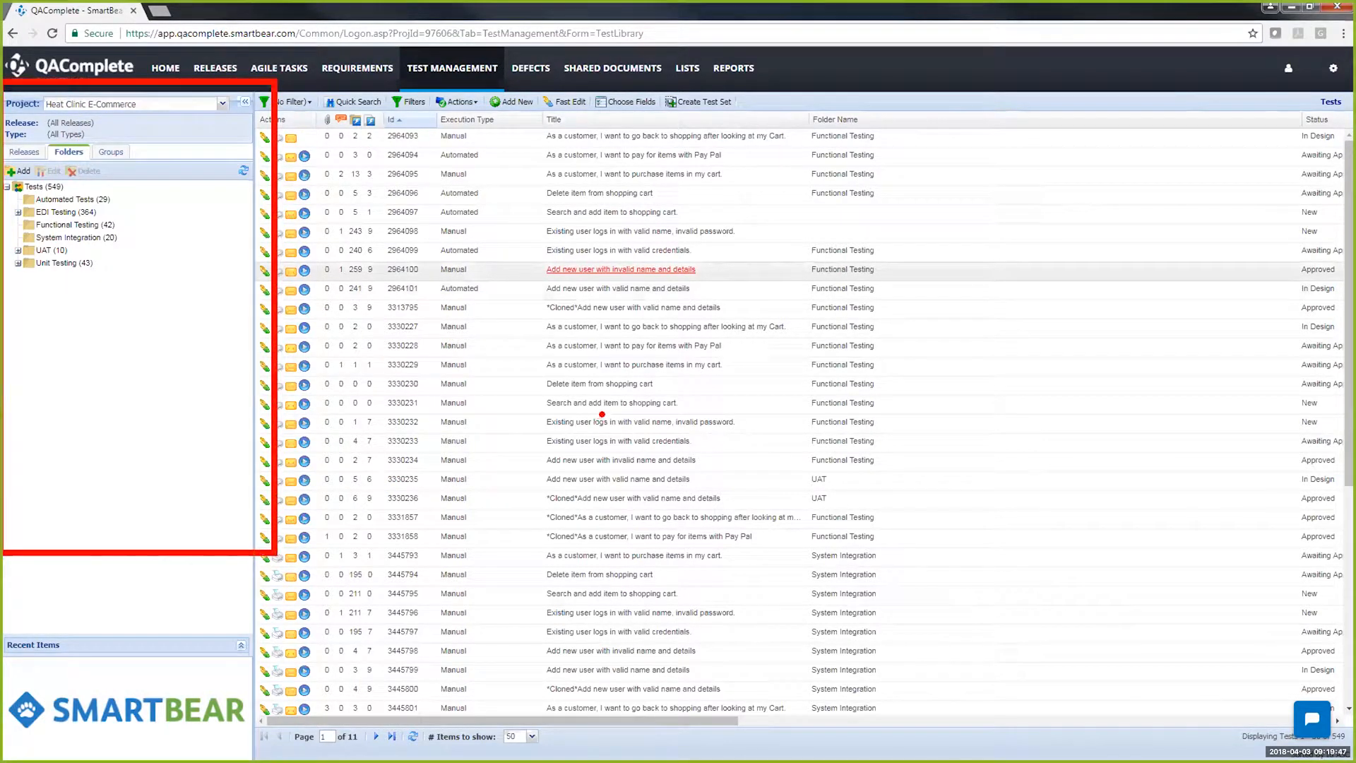
pyautogui.press('Escape')
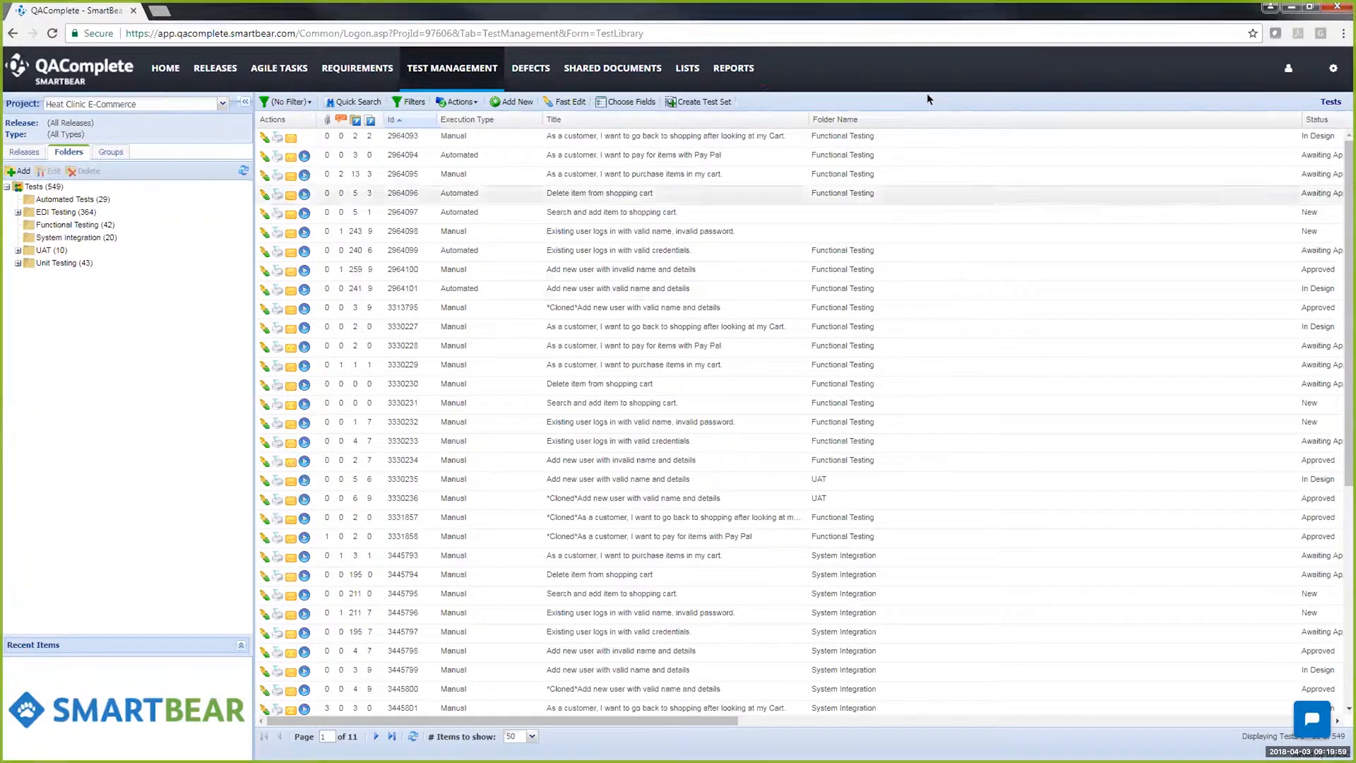
pyautogui.click(458, 102)
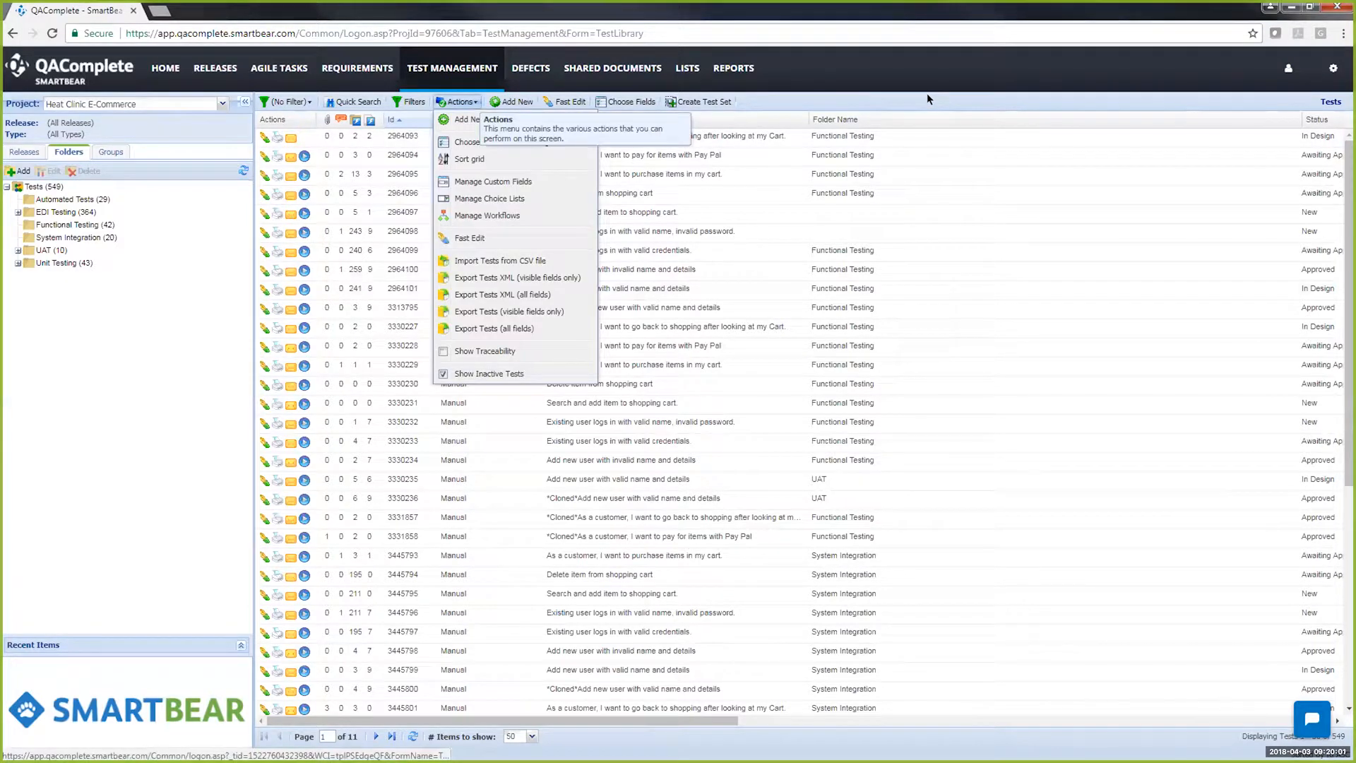
pyautogui.click(927, 99)
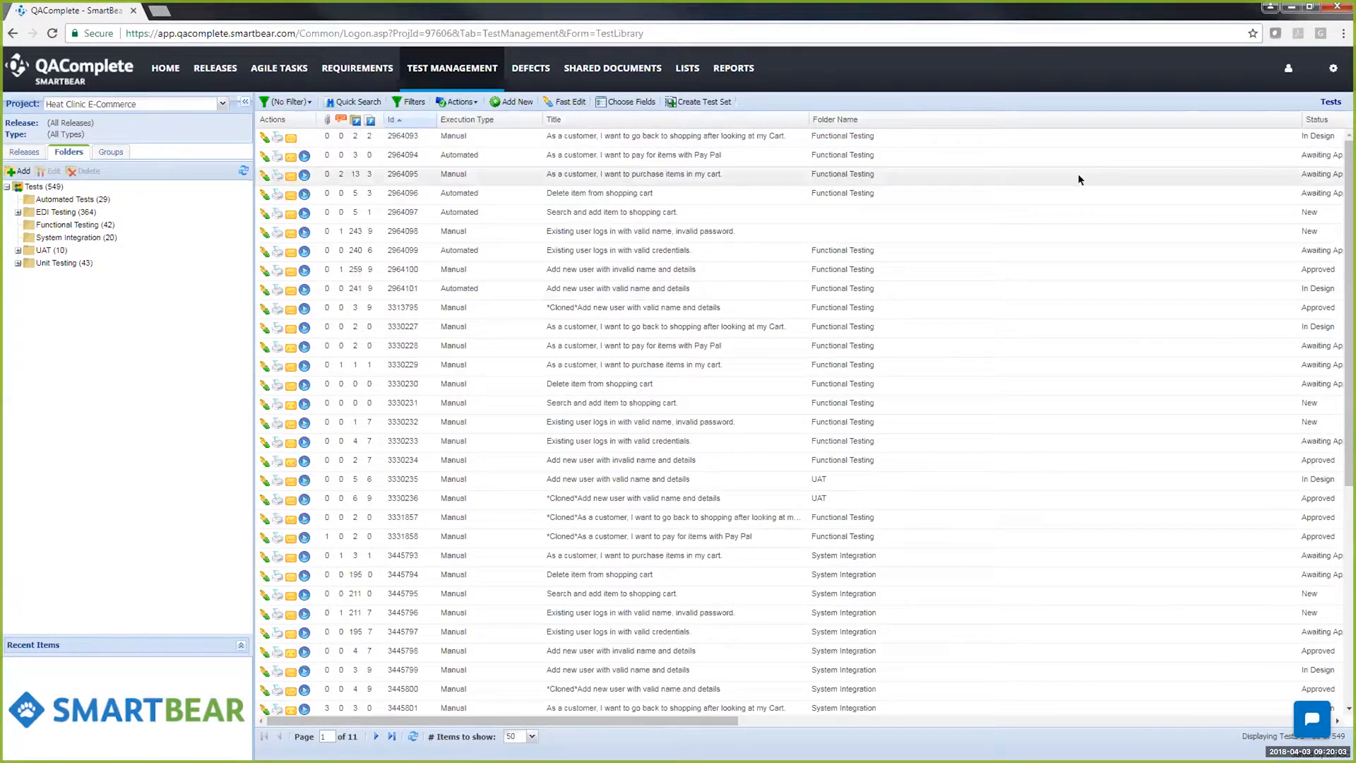
# - Open manual test 2964100, "Add new user with invalid name and details", and review its history and versions
pyautogui.click(853, 270)
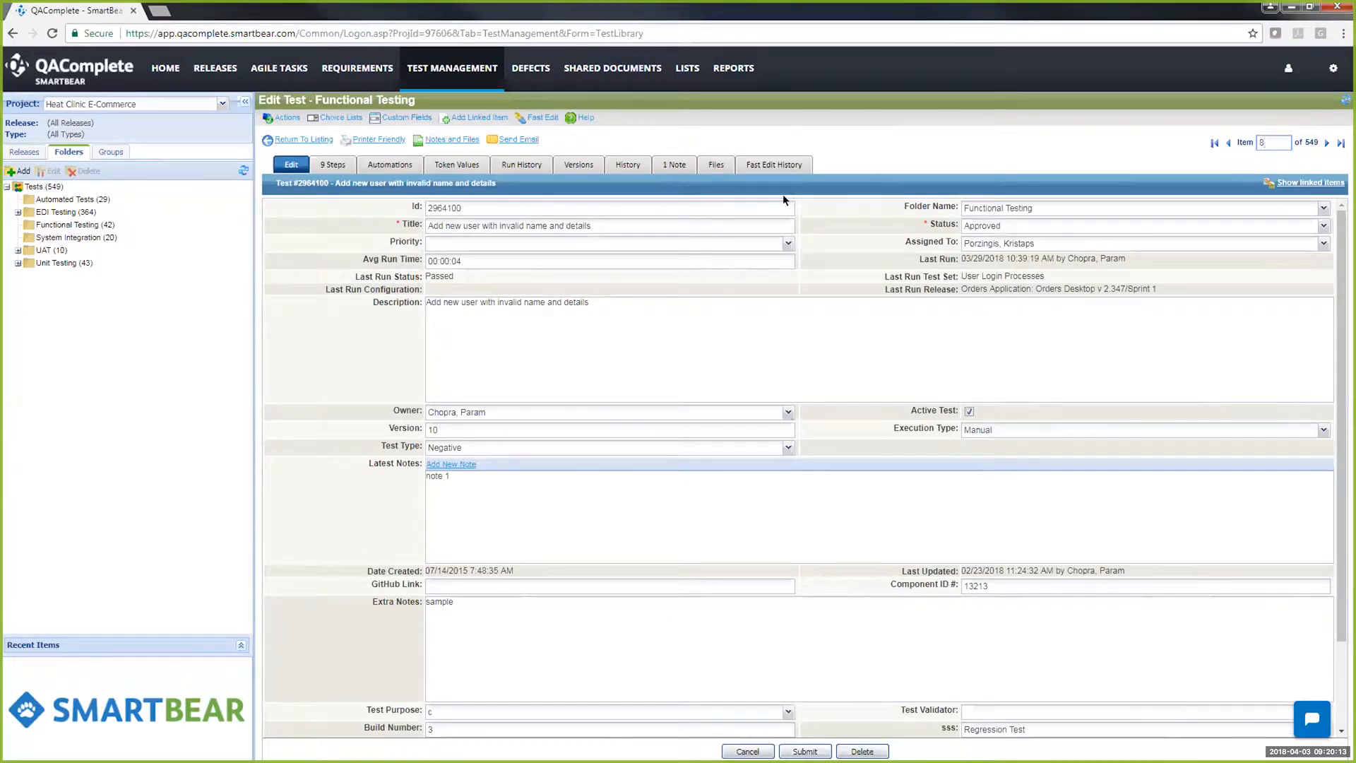
pyautogui.click(628, 165)
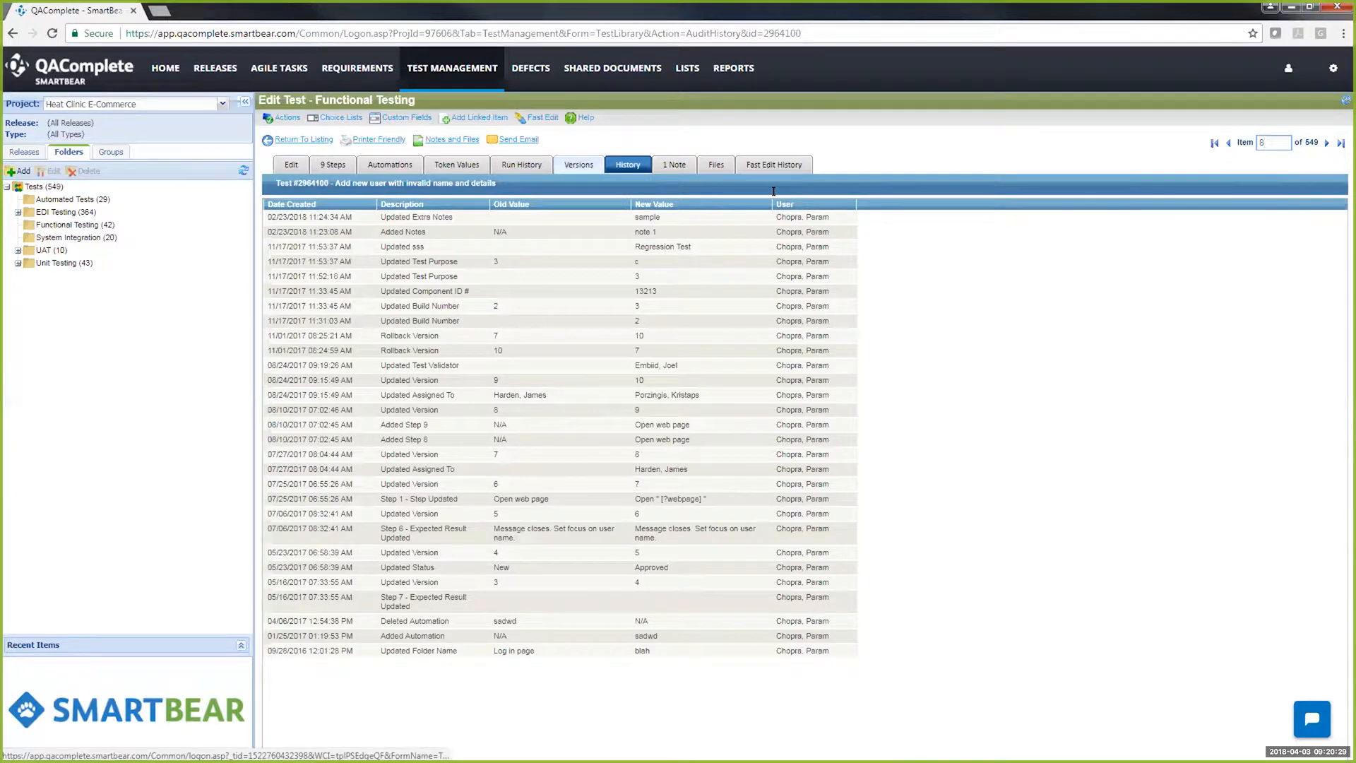
pyautogui.click(578, 165)
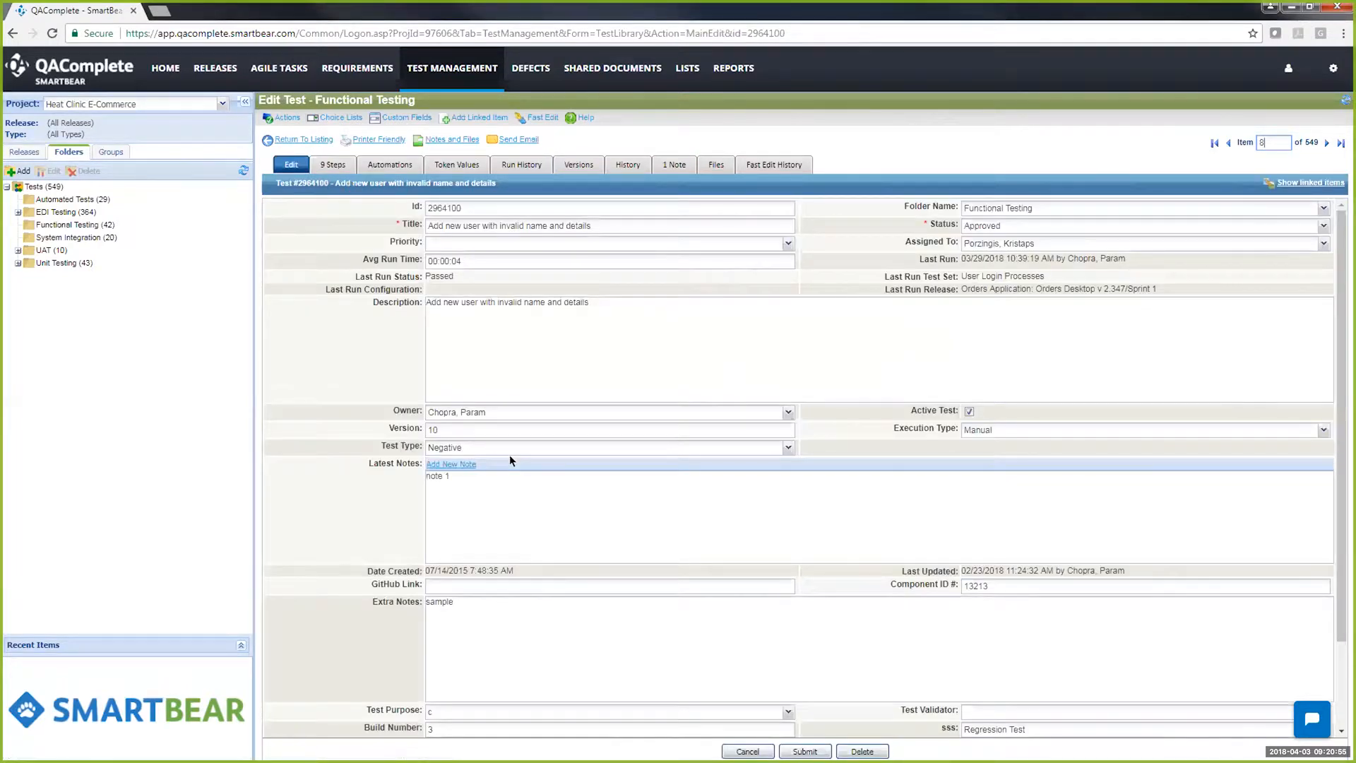
# - Try assigning the test to a different person, discarding the change while switching to its version list
pyautogui.click(1058, 243)
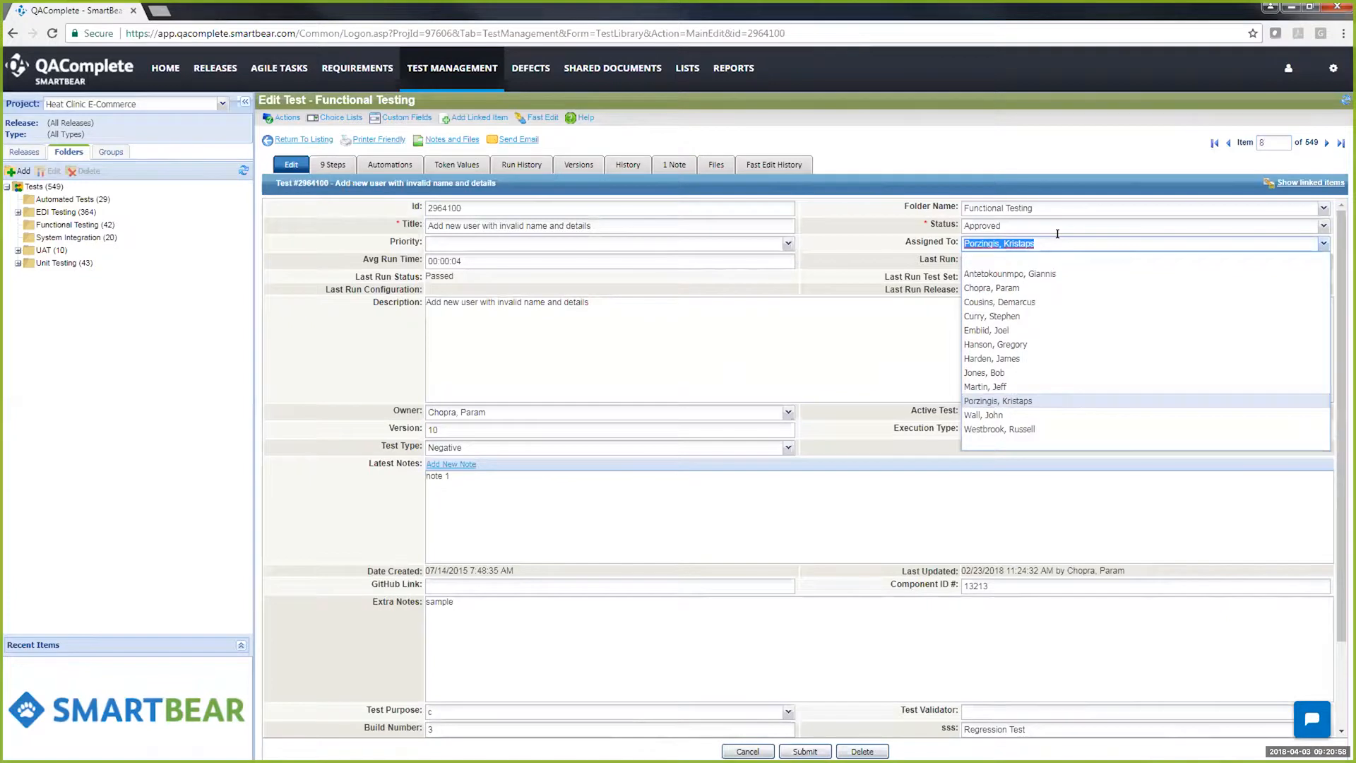
pyautogui.click(993, 359)
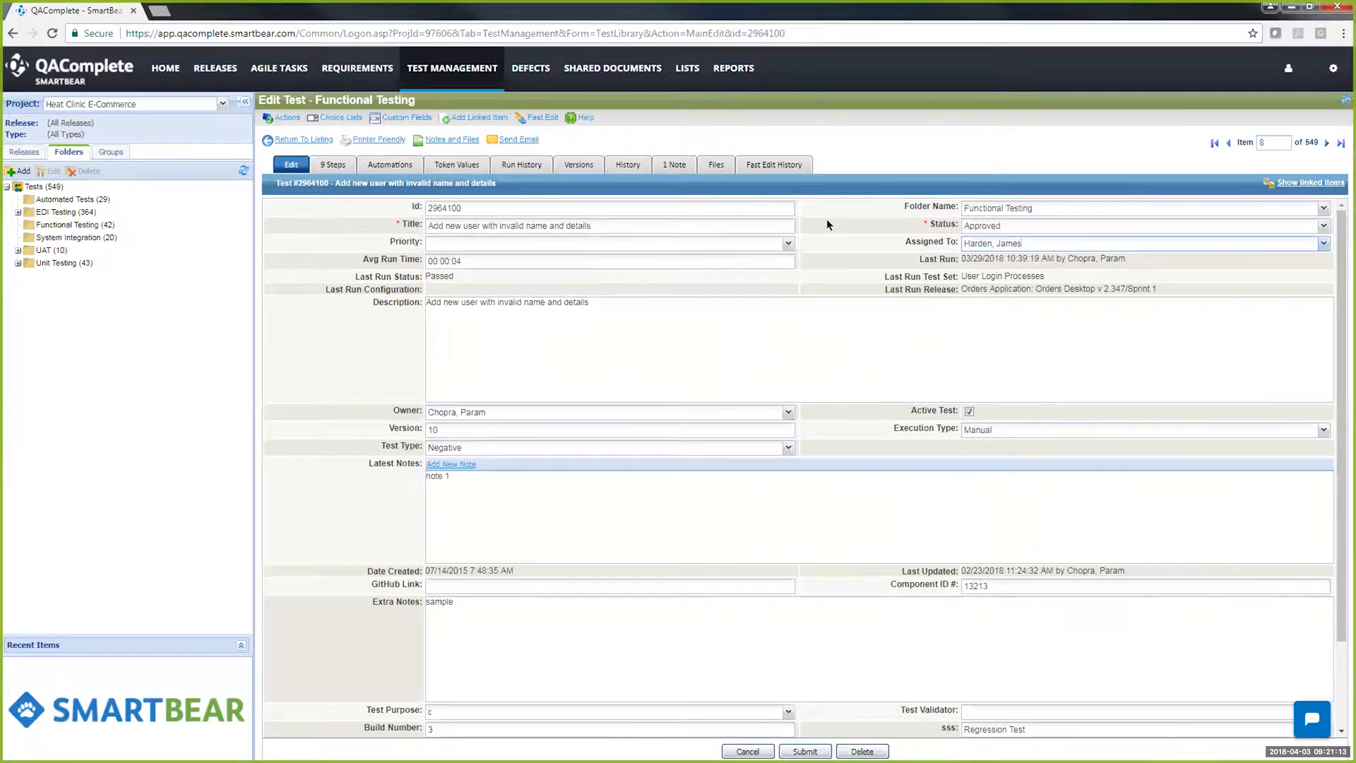
pyautogui.click(579, 164)
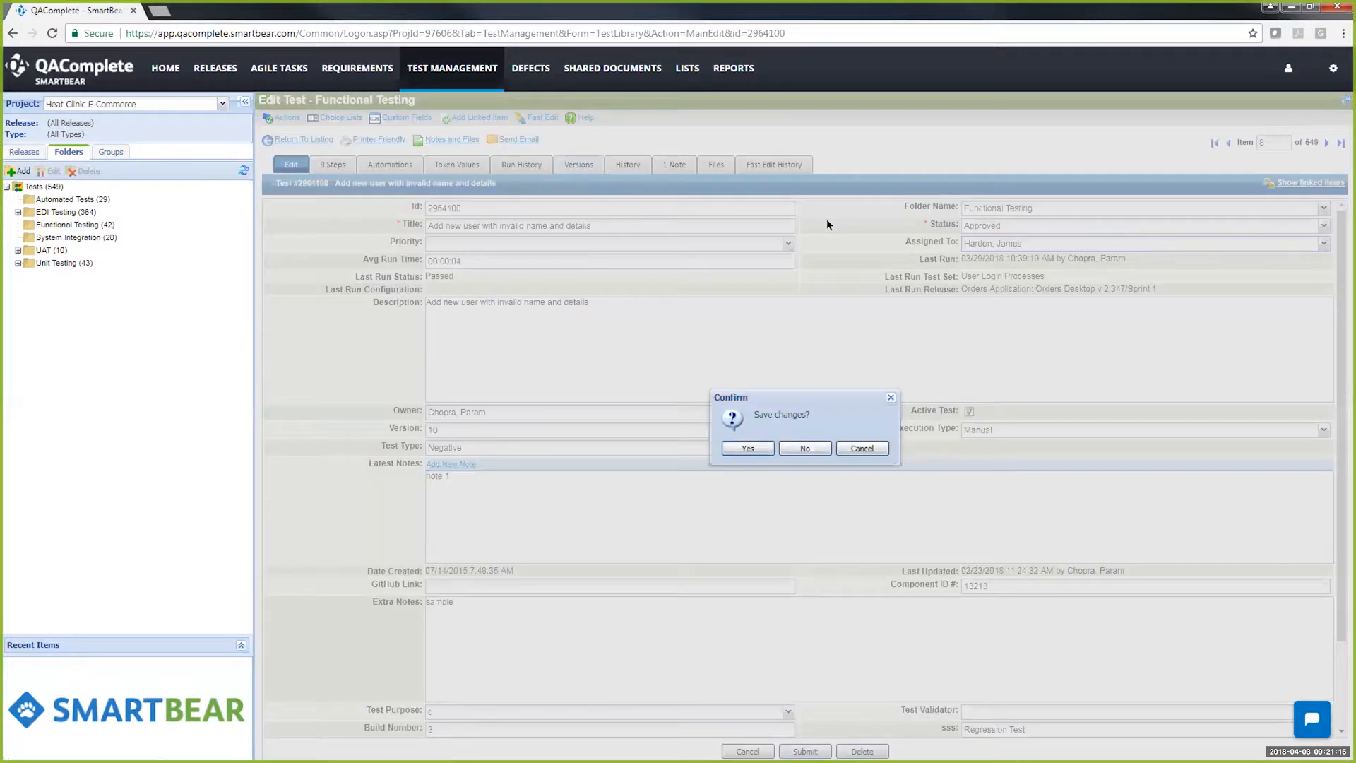
pyautogui.click(789, 443)
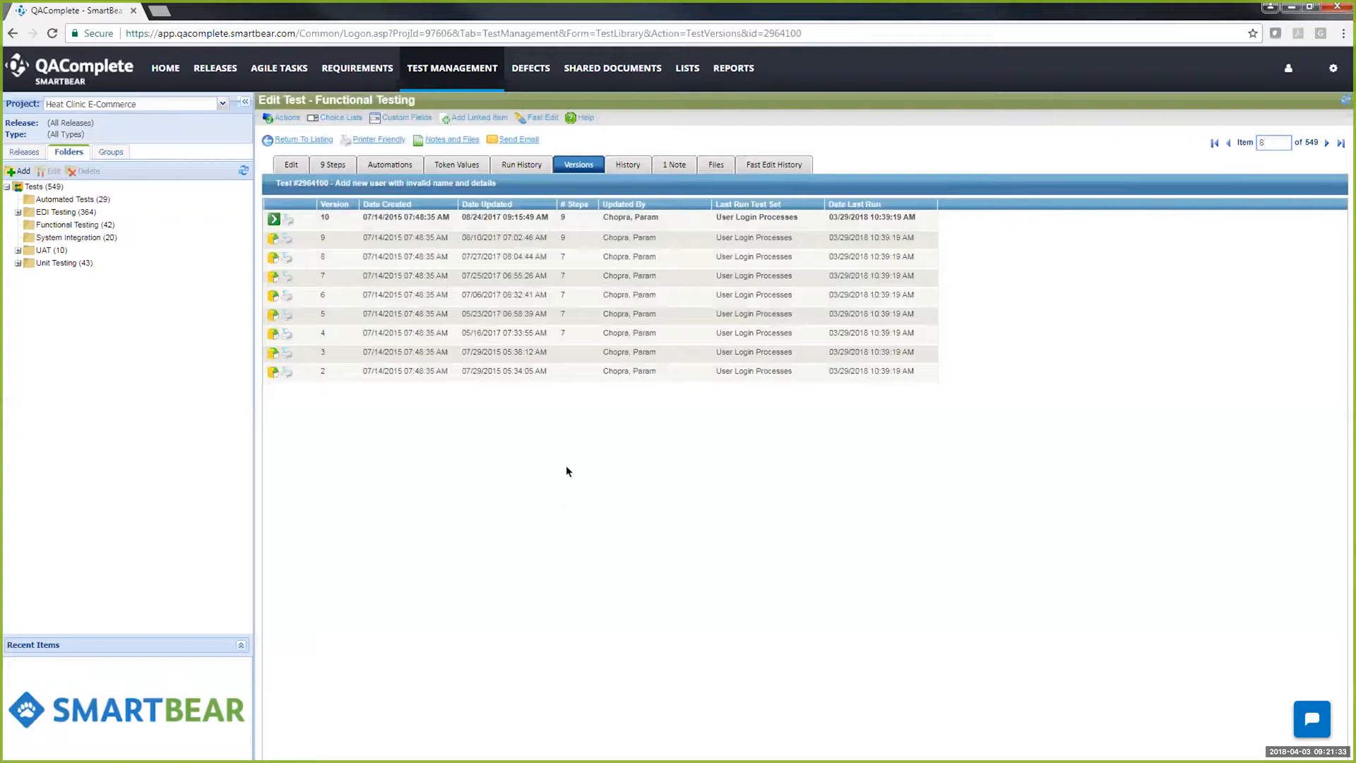
# - Open the steps of test 2964100 for editing and add two blank steps at the end of the list
pyautogui.click(333, 165)
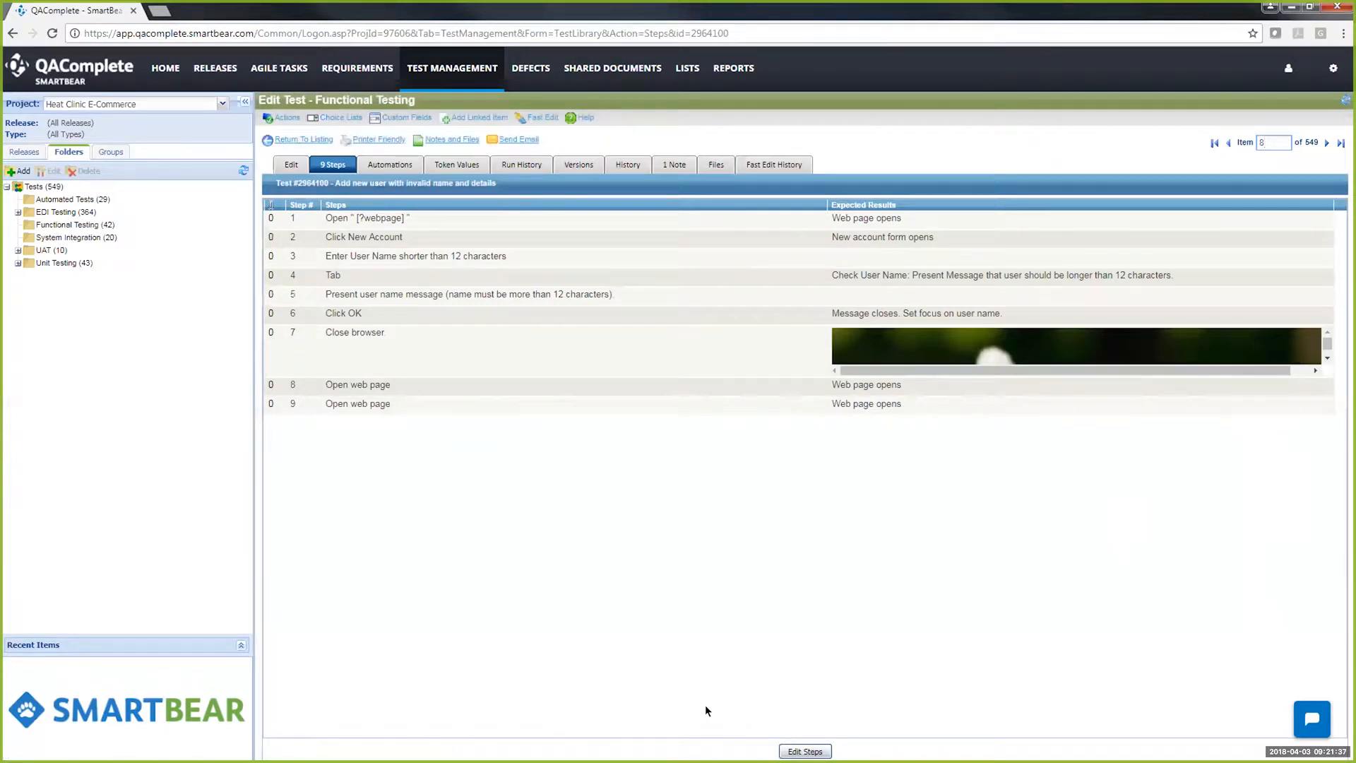
pyautogui.click(800, 751)
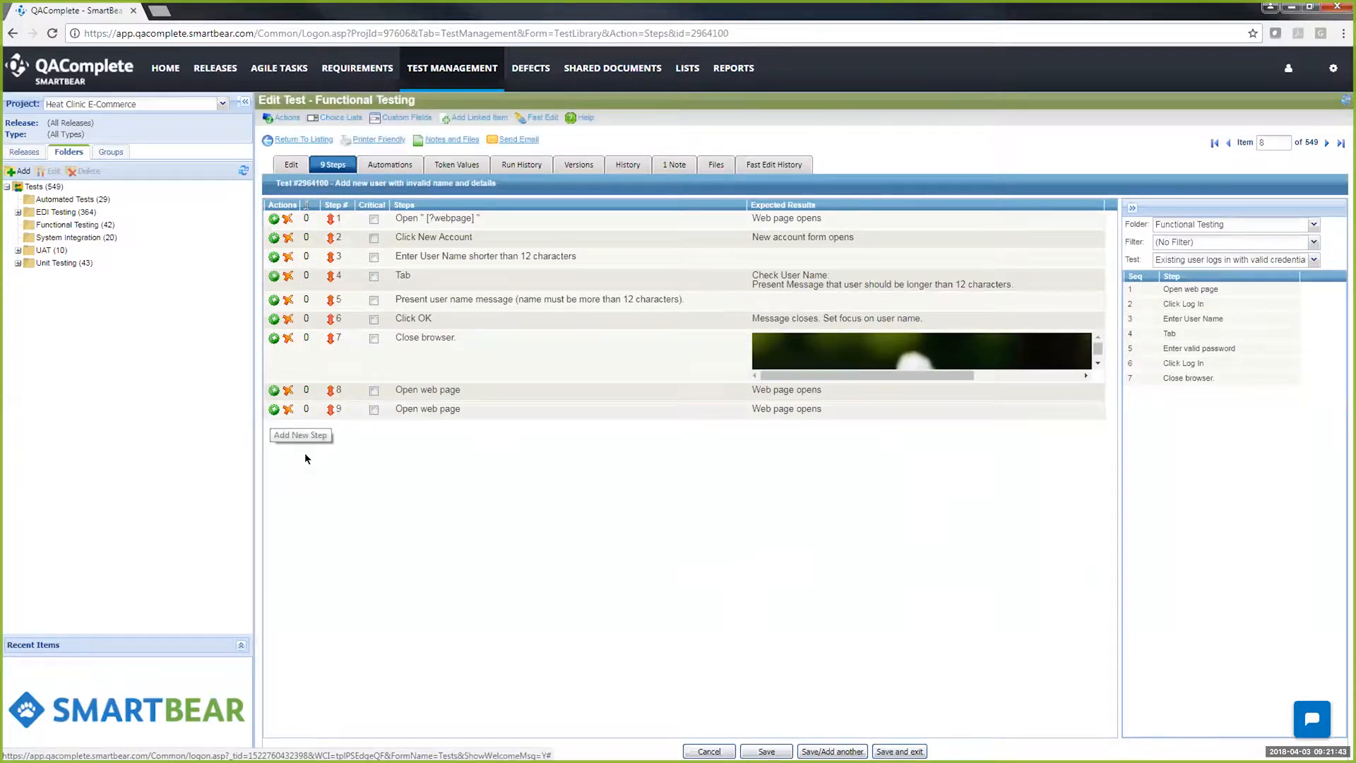
pyautogui.click(305, 453)
pyautogui.click(305, 454)
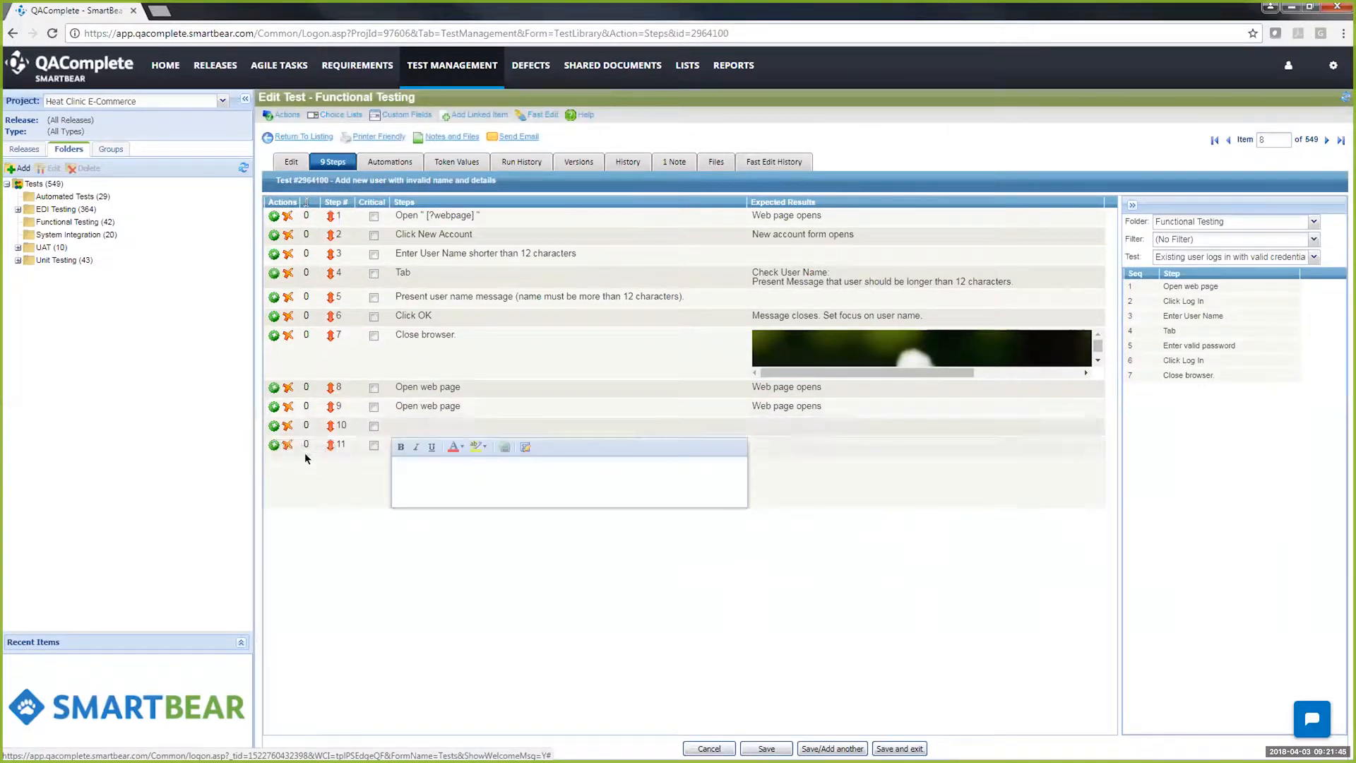
# - Try deleting and re-adding the last blank step, and open its expected results for entry
pyautogui.click(276, 448)
pyautogui.click(284, 453)
pyautogui.click(284, 453)
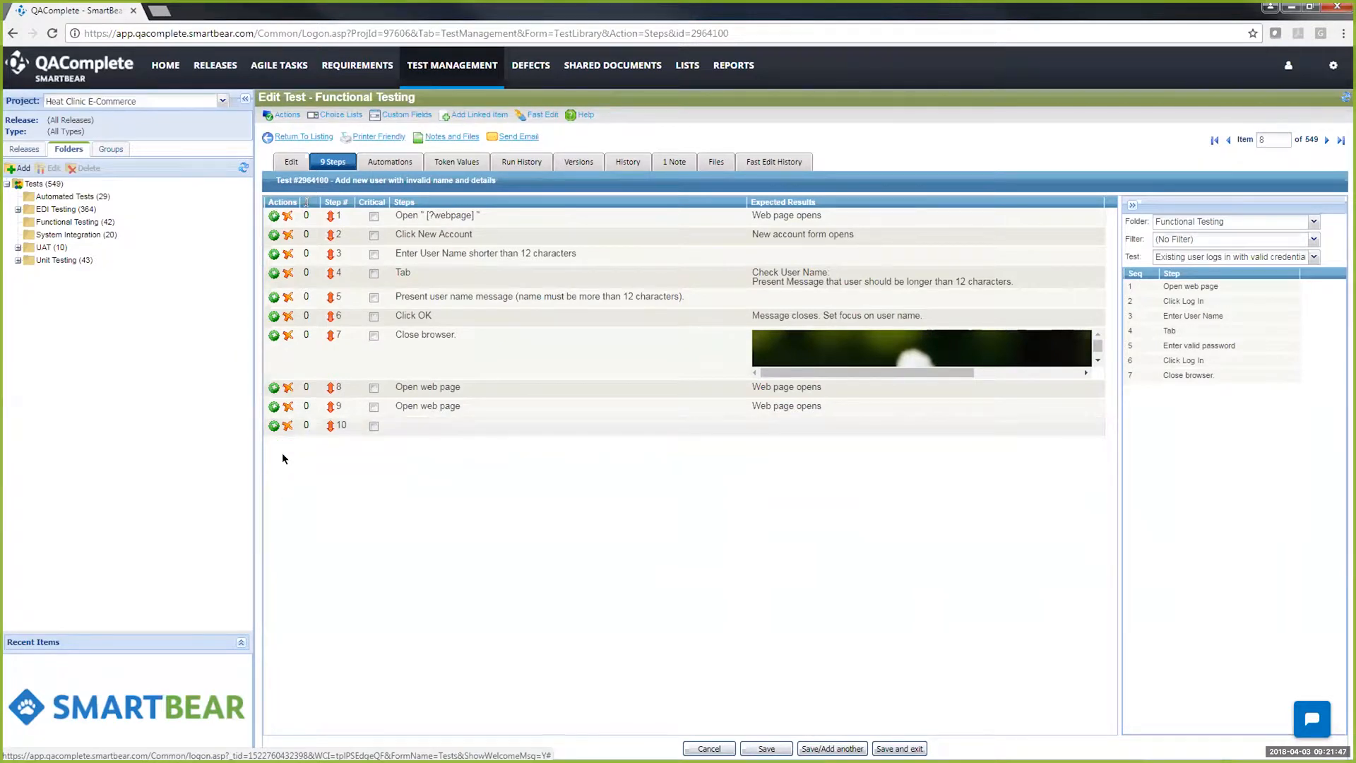
pyautogui.moveTo(331, 425)
pyautogui.mouseDown()
pyautogui.moveTo(317, 231)
pyautogui.moveTo(317, 374)
pyautogui.moveTo(329, 264)
pyautogui.moveTo(327, 431)
pyautogui.moveTo(327, 264)
pyautogui.moveTo(335, 422)
pyautogui.mouseUp()
pyautogui.click(282, 458)
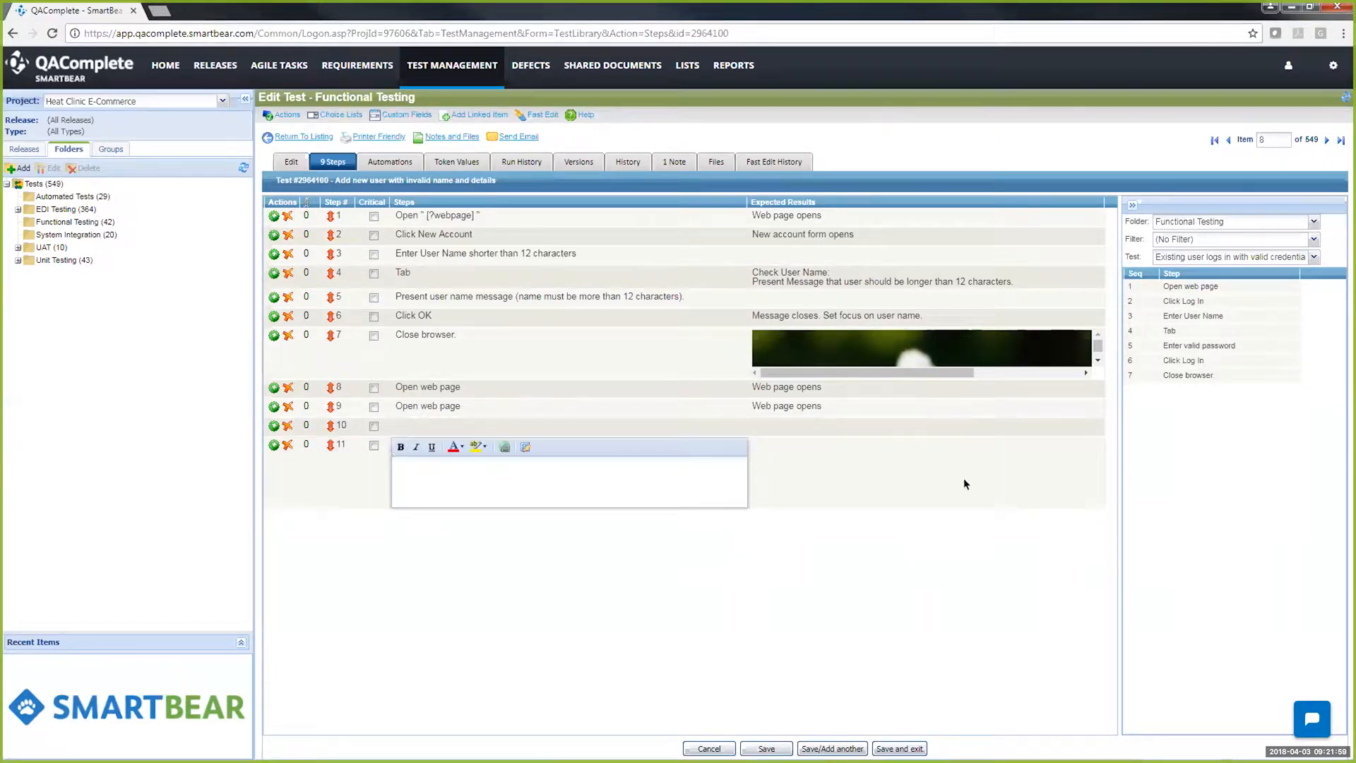
pyautogui.click(937, 479)
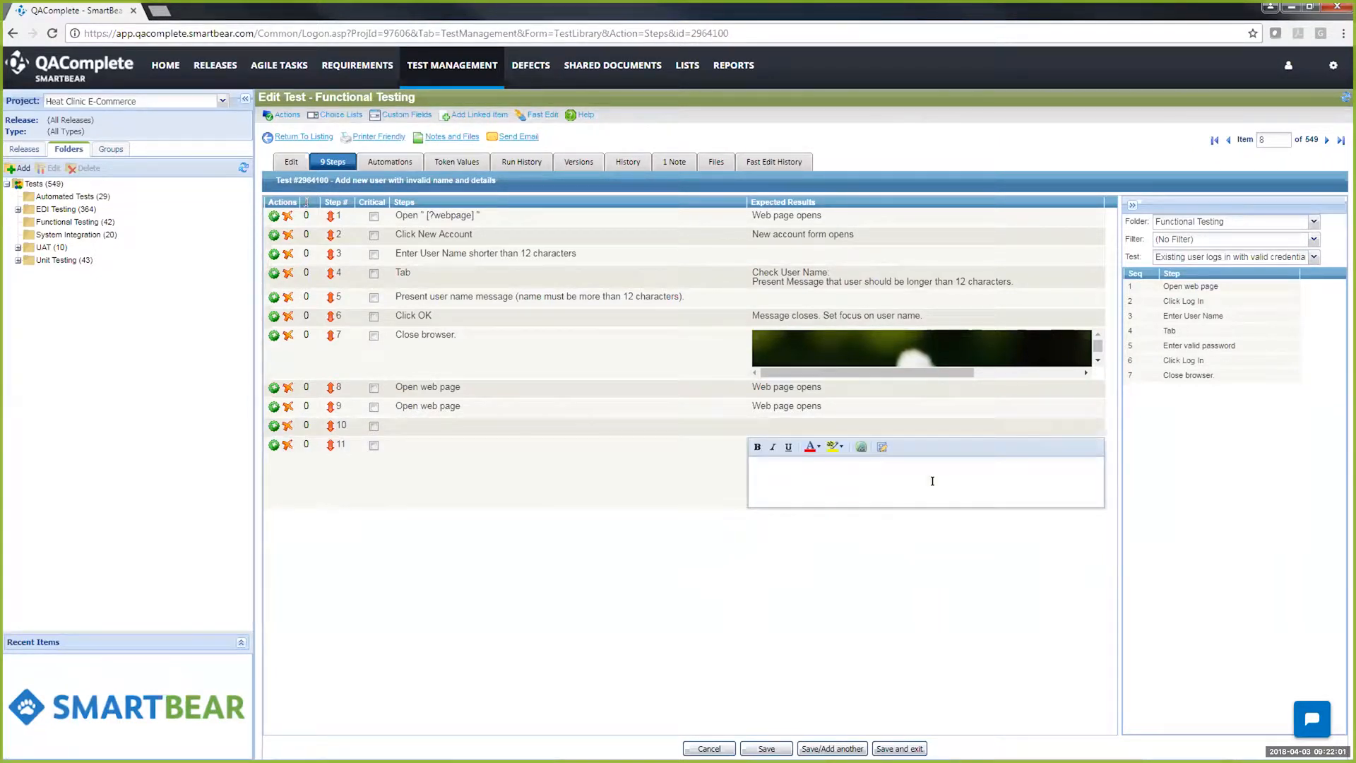
# - Examine the image embedded in the expected results of step 7, "Close browser"
pyautogui.click(1098, 348)
pyautogui.moveTo(1097, 366); pyautogui.dragTo(1099, 367)
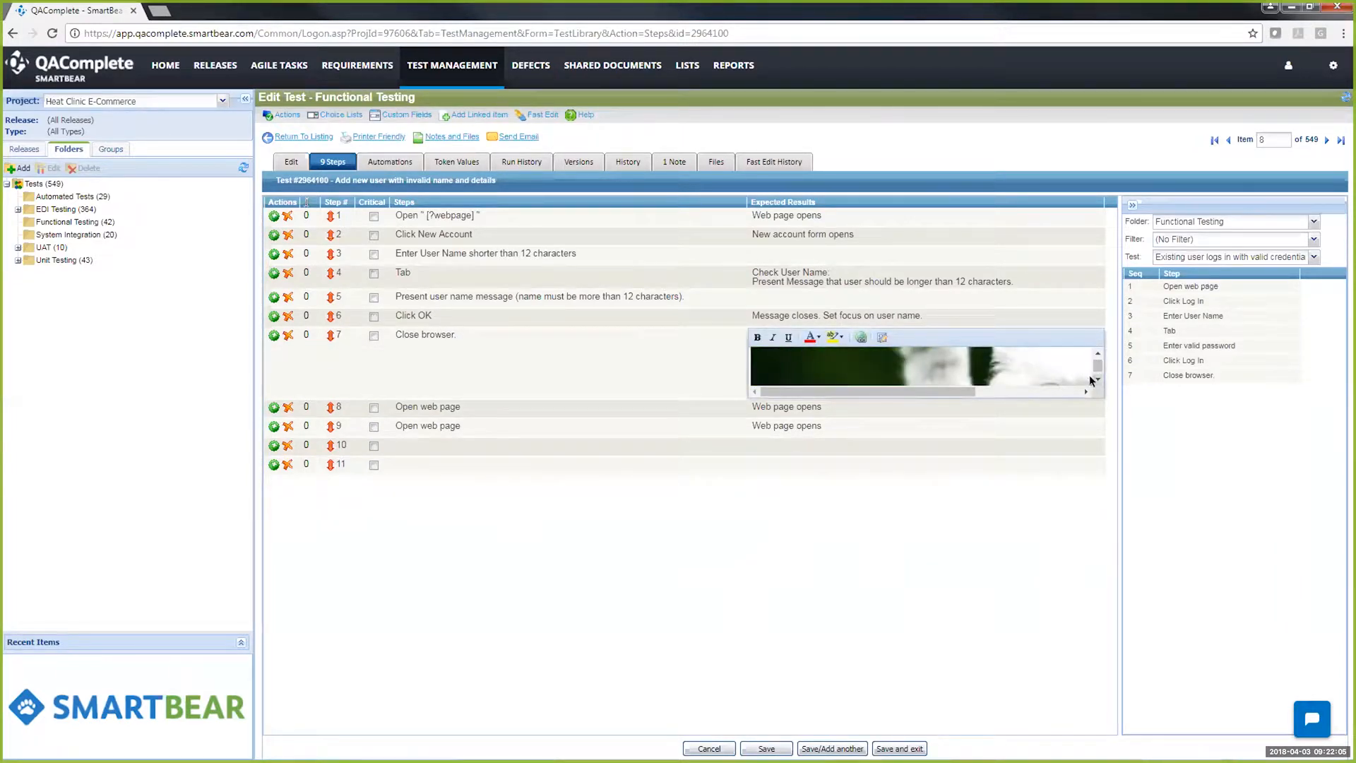
pyautogui.click(1098, 379)
pyautogui.click(1098, 379)
pyautogui.click(1098, 354)
pyautogui.moveTo(928, 394); pyautogui.dragTo(996, 394)
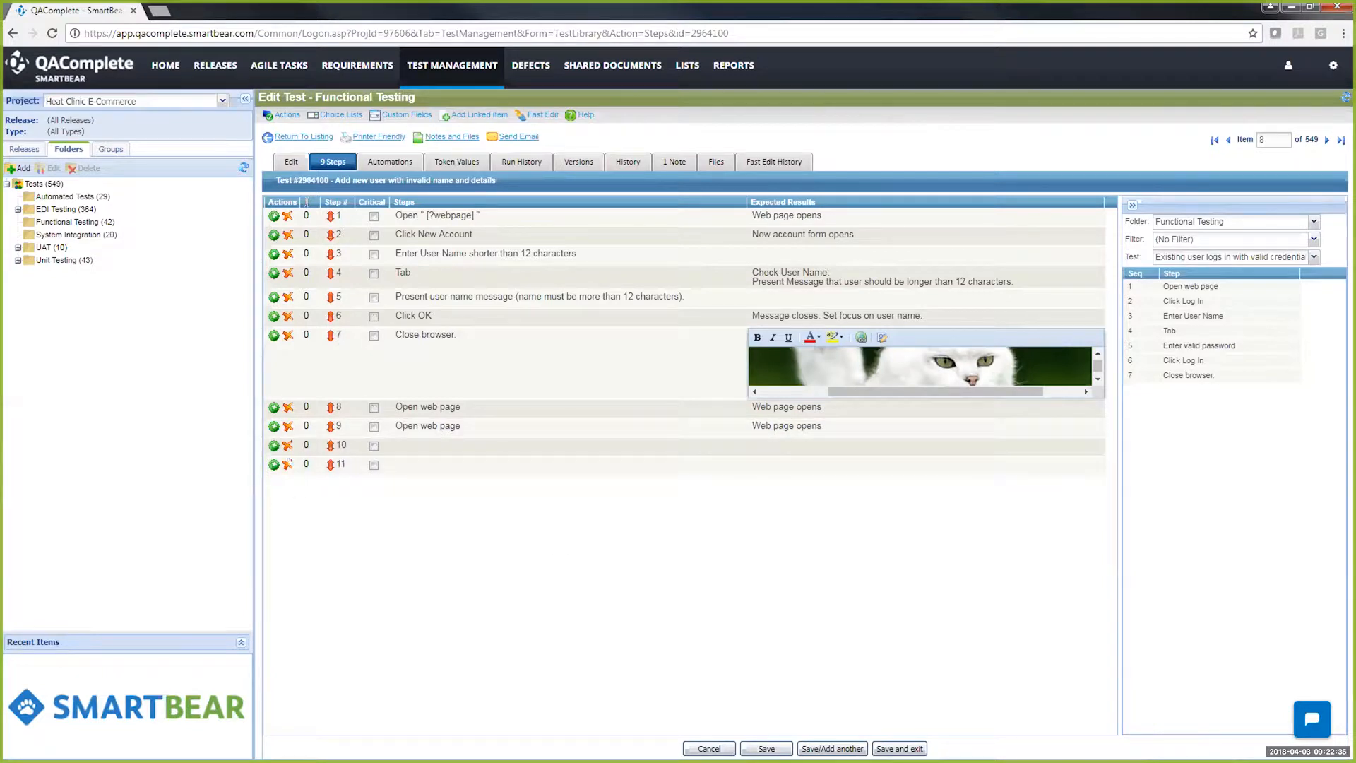
# - Delete blank steps 11 and 10 from the test's step list
pyautogui.click(442, 459)
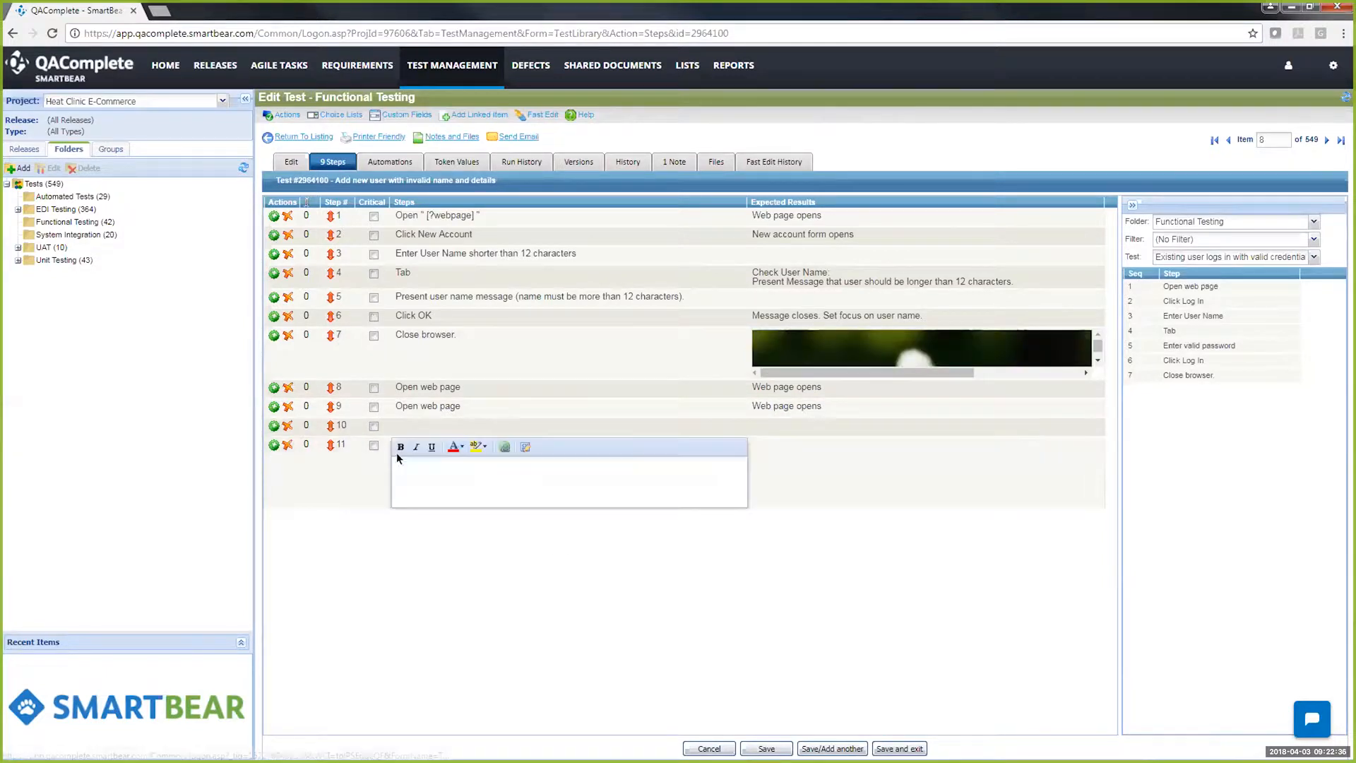
pyautogui.click(287, 445)
pyautogui.click(287, 426)
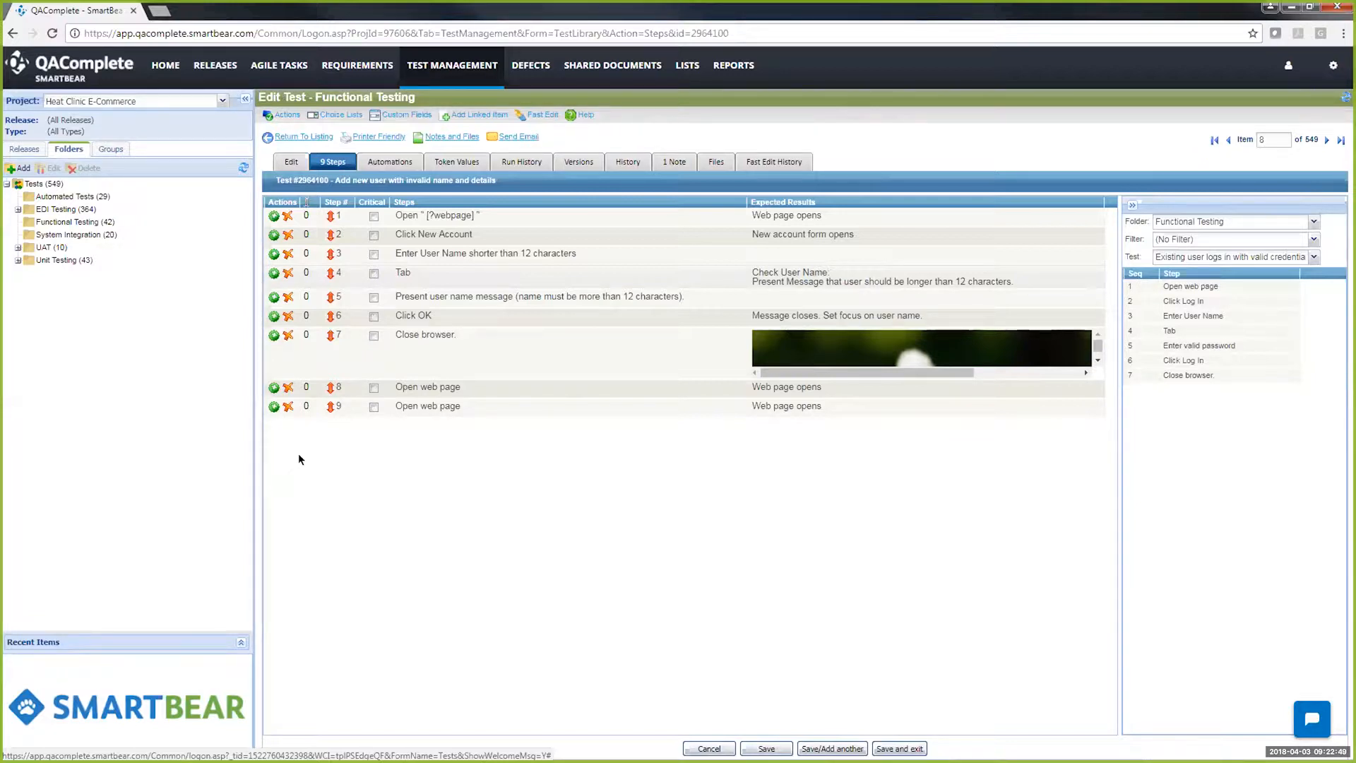
# - Try copying steps from "Existing user logs in with valid credentials" into this test, discarding the changes on returning to the test list
pyautogui.moveTo(1106, 185); pyautogui.dragTo(1348, 507)
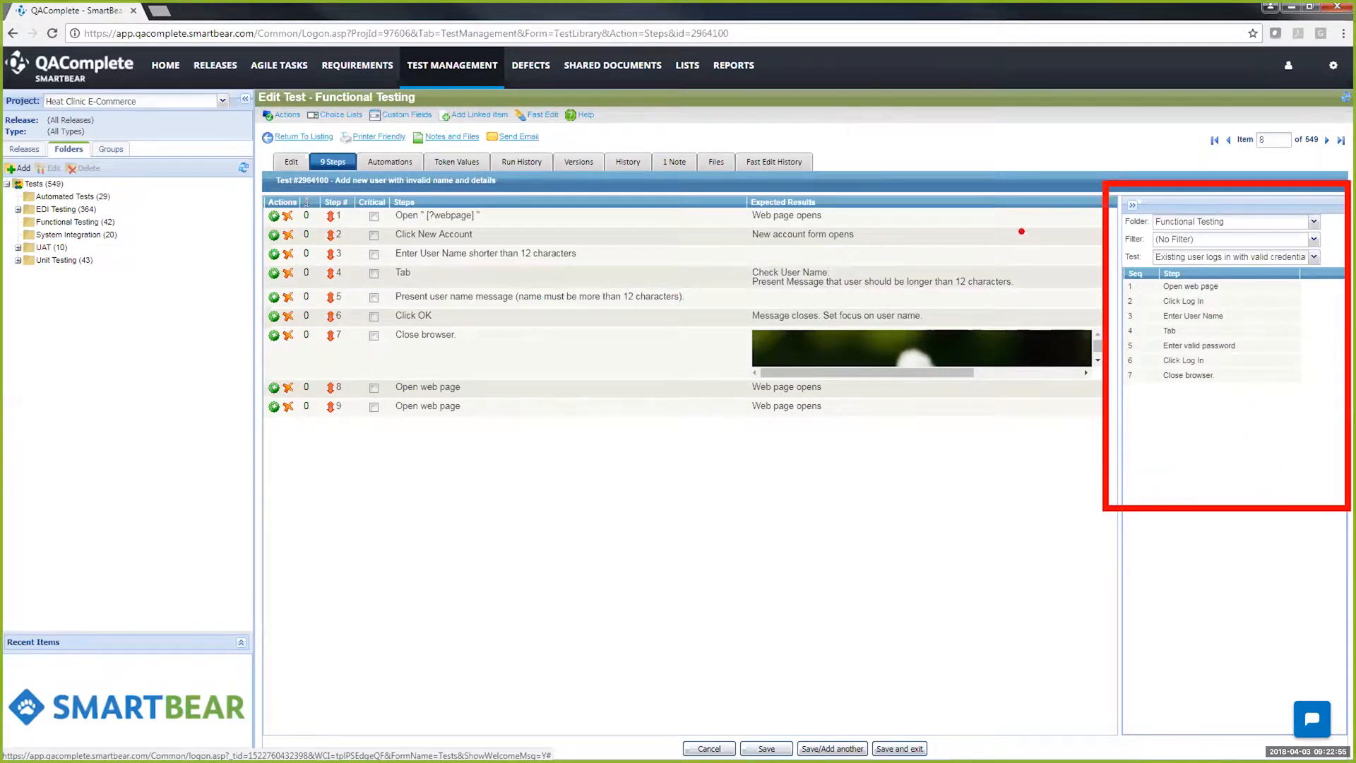
pyautogui.moveTo(1000, 218); pyautogui.dragTo(1139, 287)
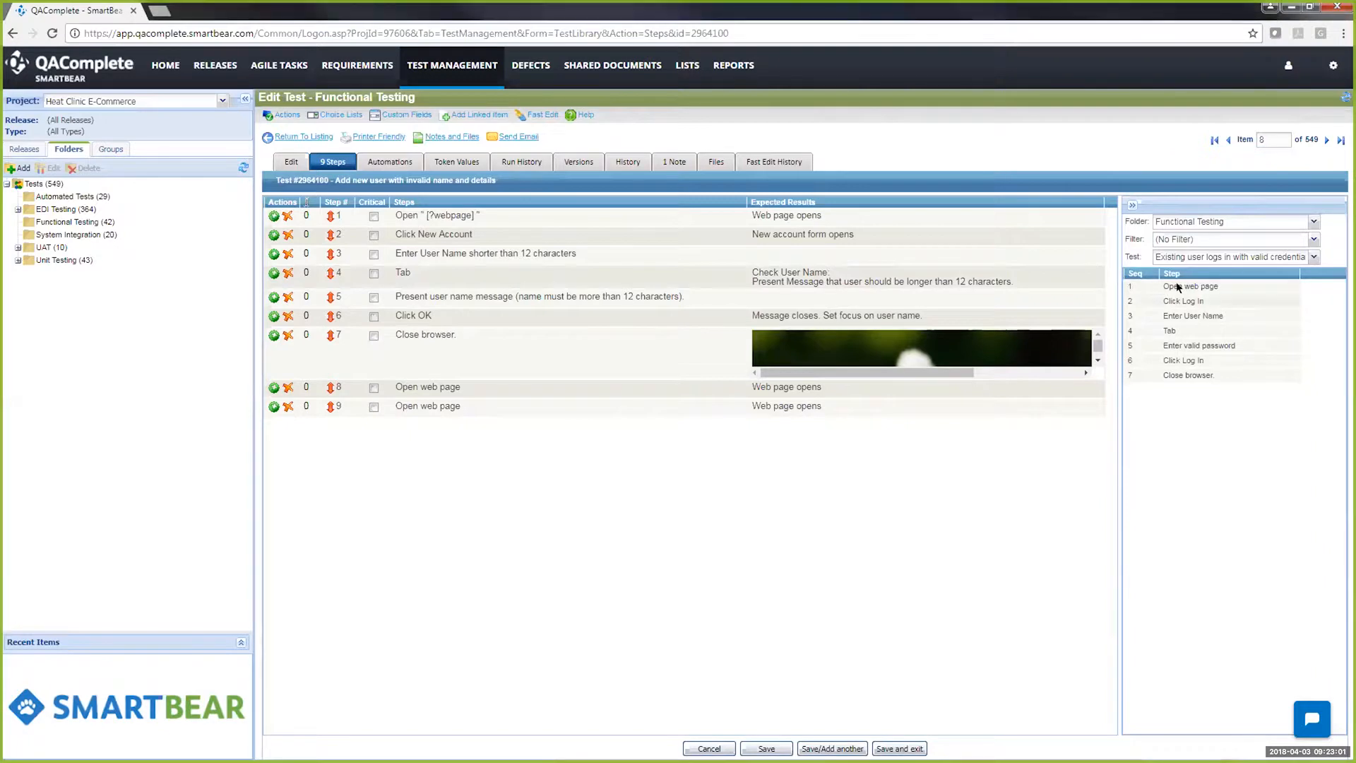
pyautogui.moveTo(1179, 283); pyautogui.dragTo(975, 466)
pyautogui.moveTo(1167, 288); pyautogui.dragTo(944, 467)
pyautogui.moveTo(1215, 348); pyautogui.dragTo(1020, 418)
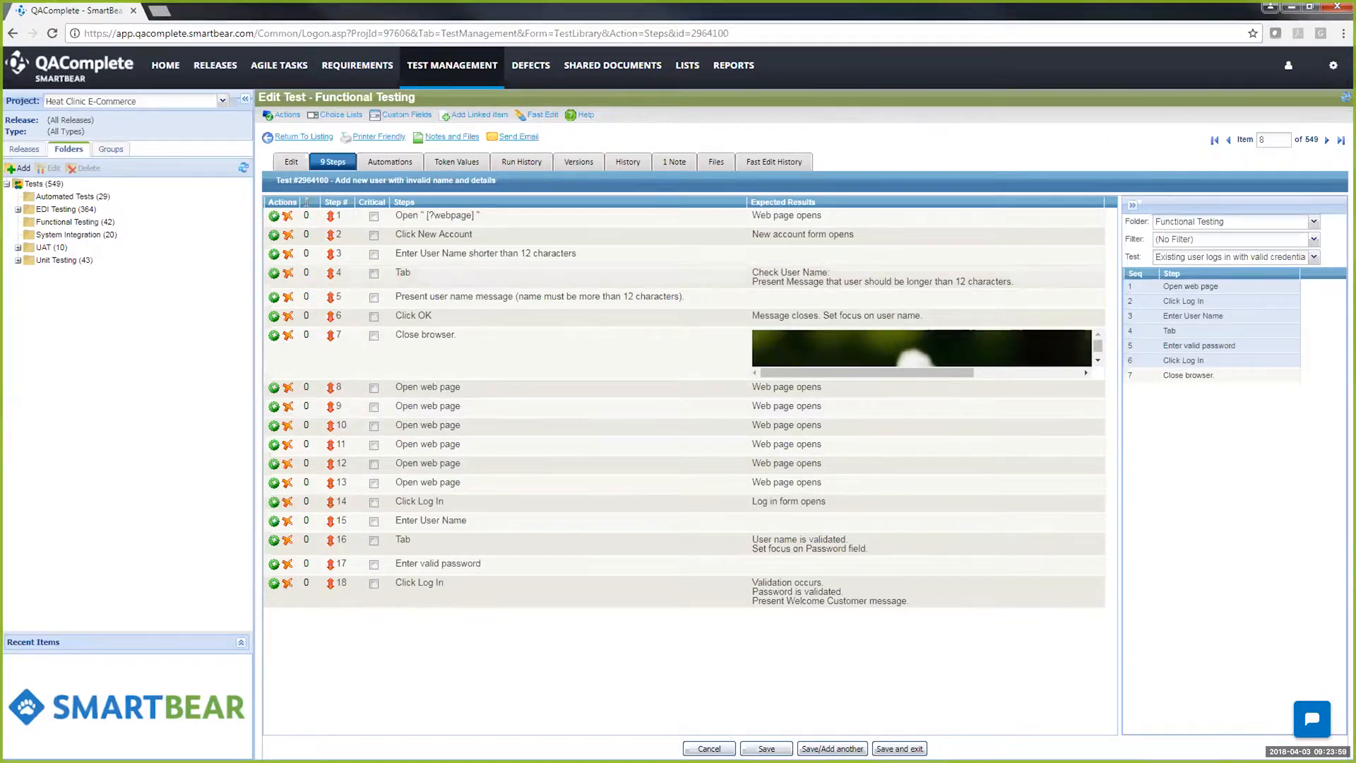
pyautogui.click(303, 137)
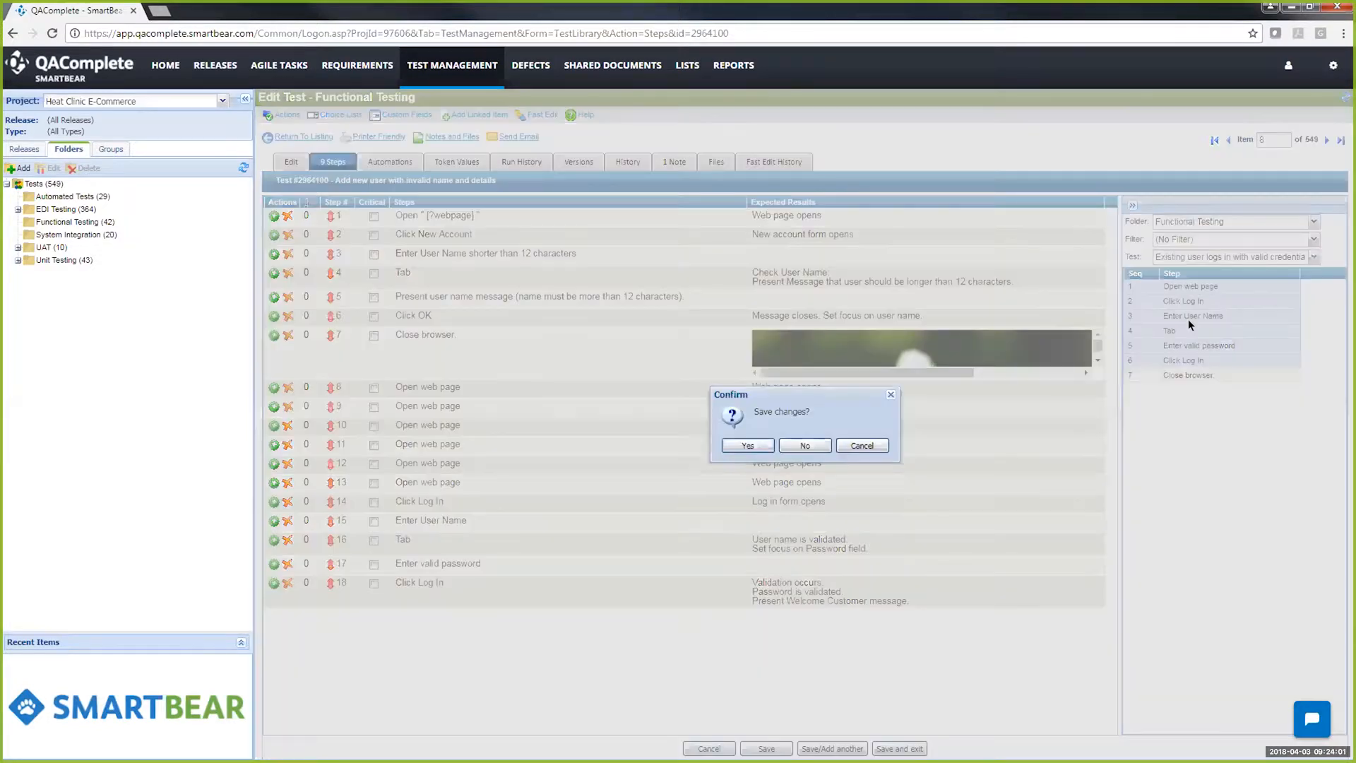
pyautogui.click(805, 445)
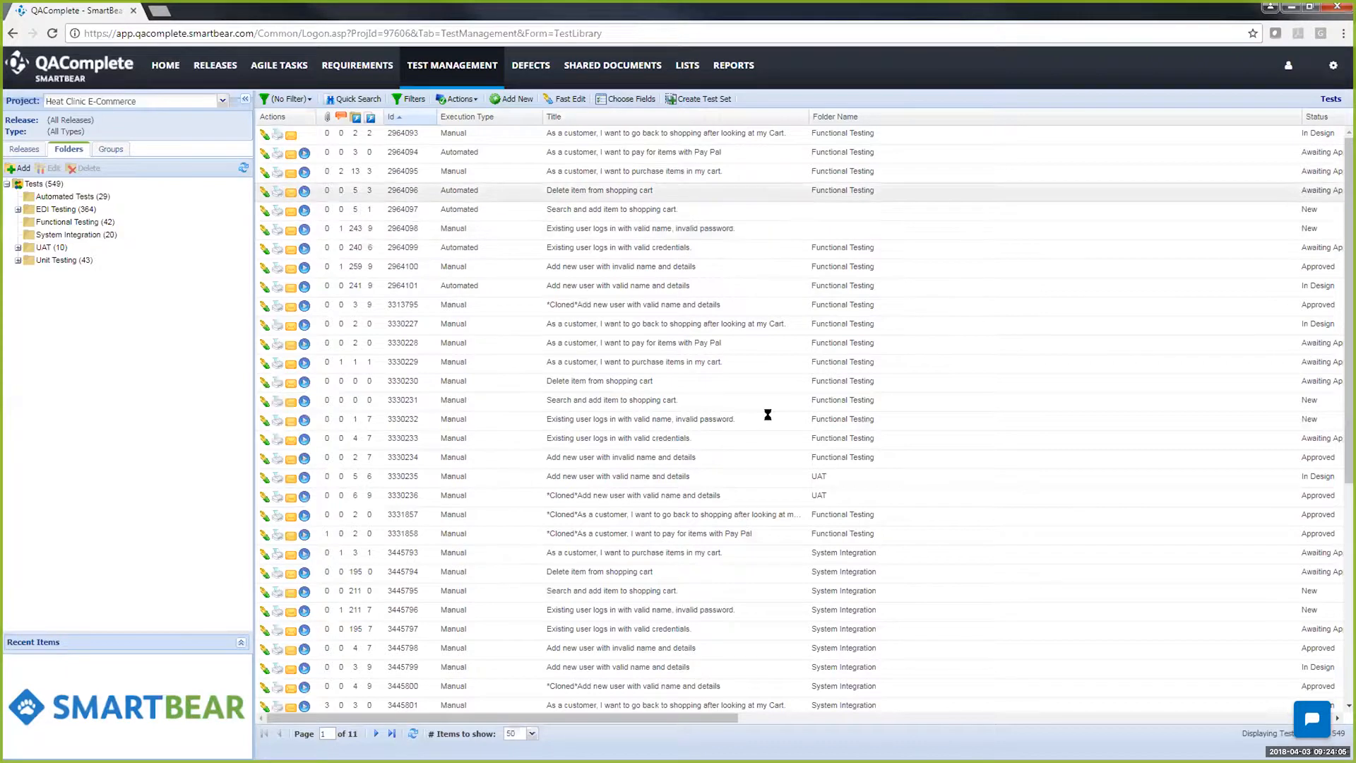
# - Look over the test library's options for importing and exporting tests, and check the account options
pyautogui.click(459, 99)
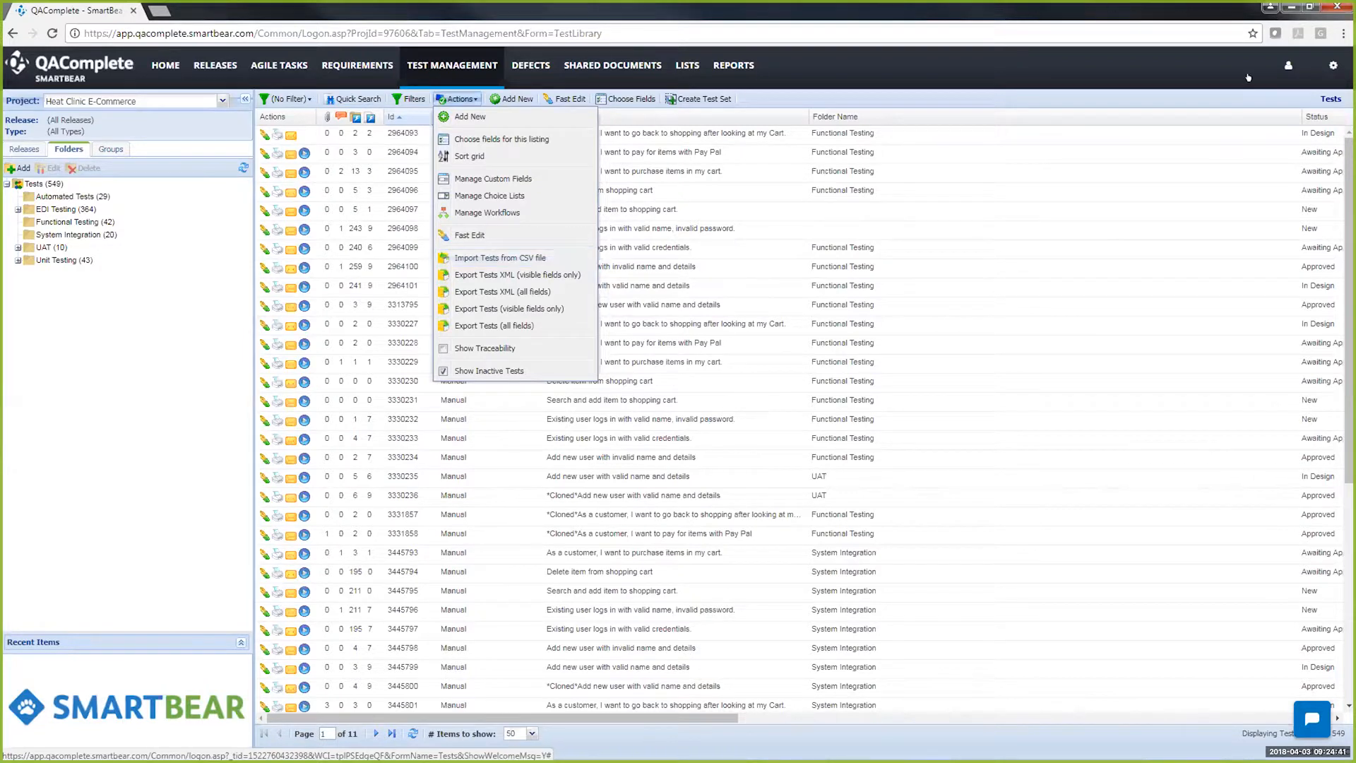
pyautogui.moveTo(1290, 71)
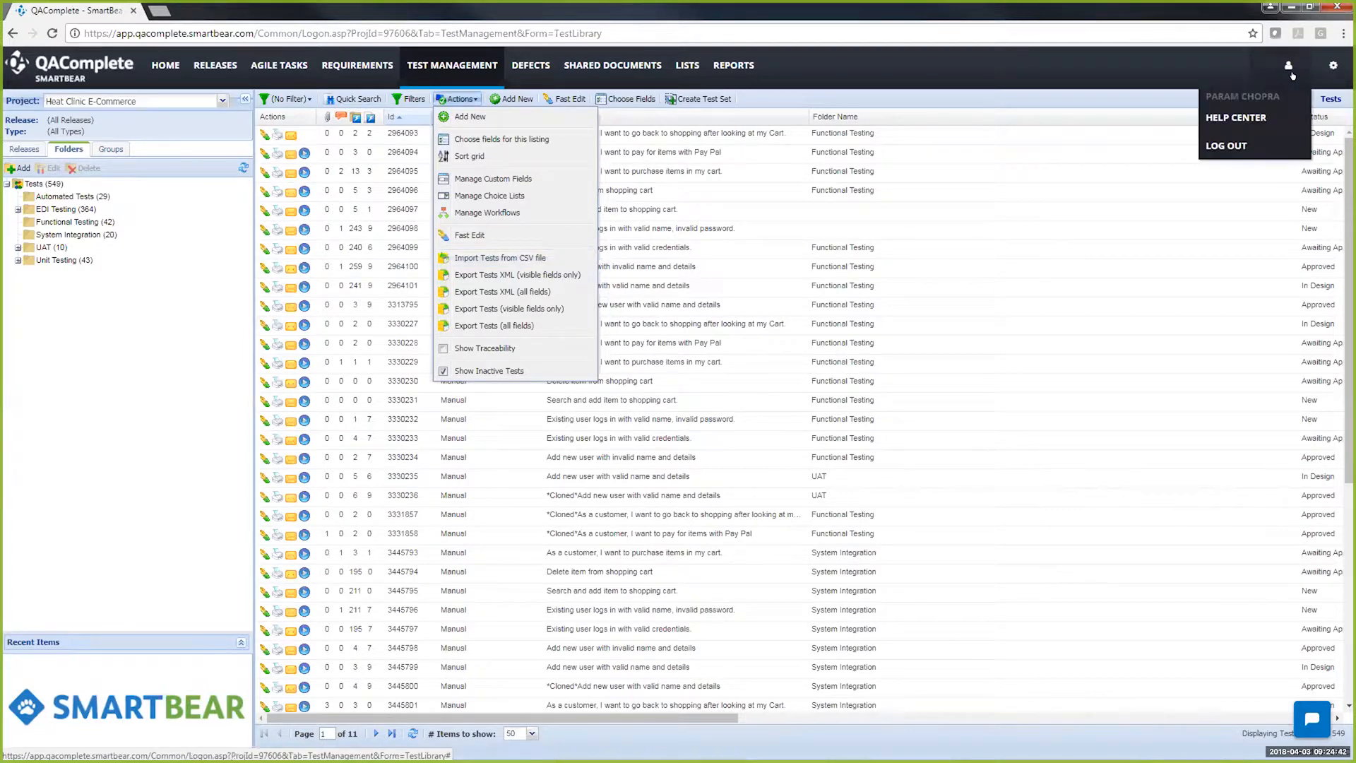
pyautogui.click(1111, 174)
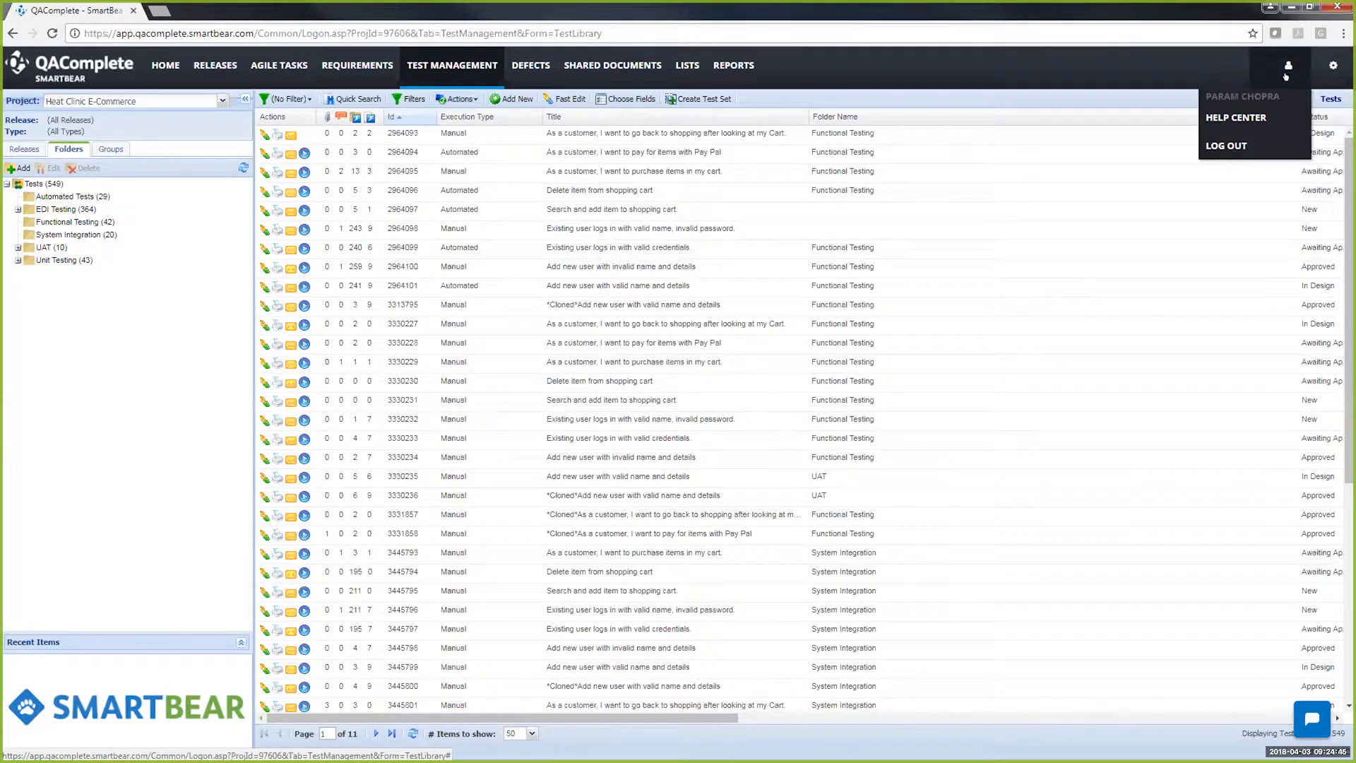
# - Open the Help Center and show the Import and Export Tests topic under User Guide, Test Management, Test Library
pyautogui.click(1236, 117)
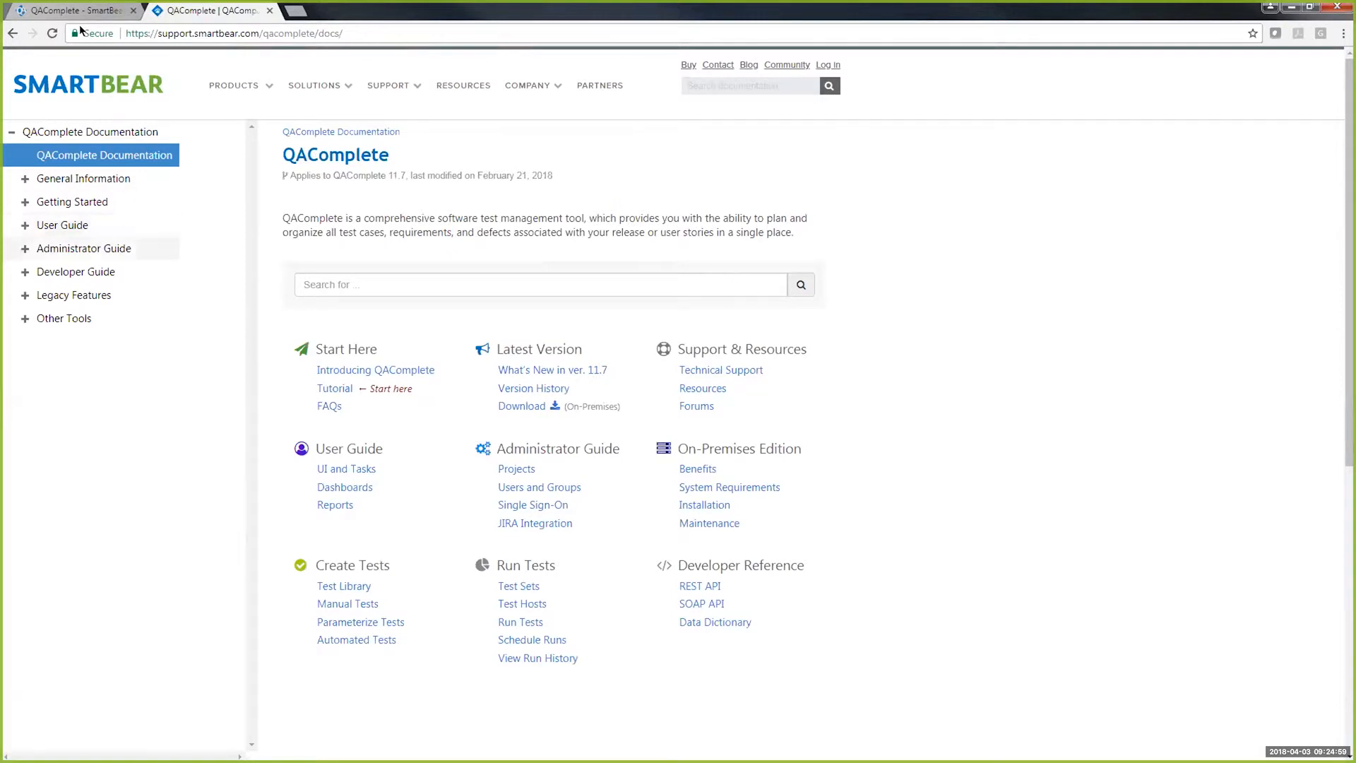
pyautogui.click(62, 224)
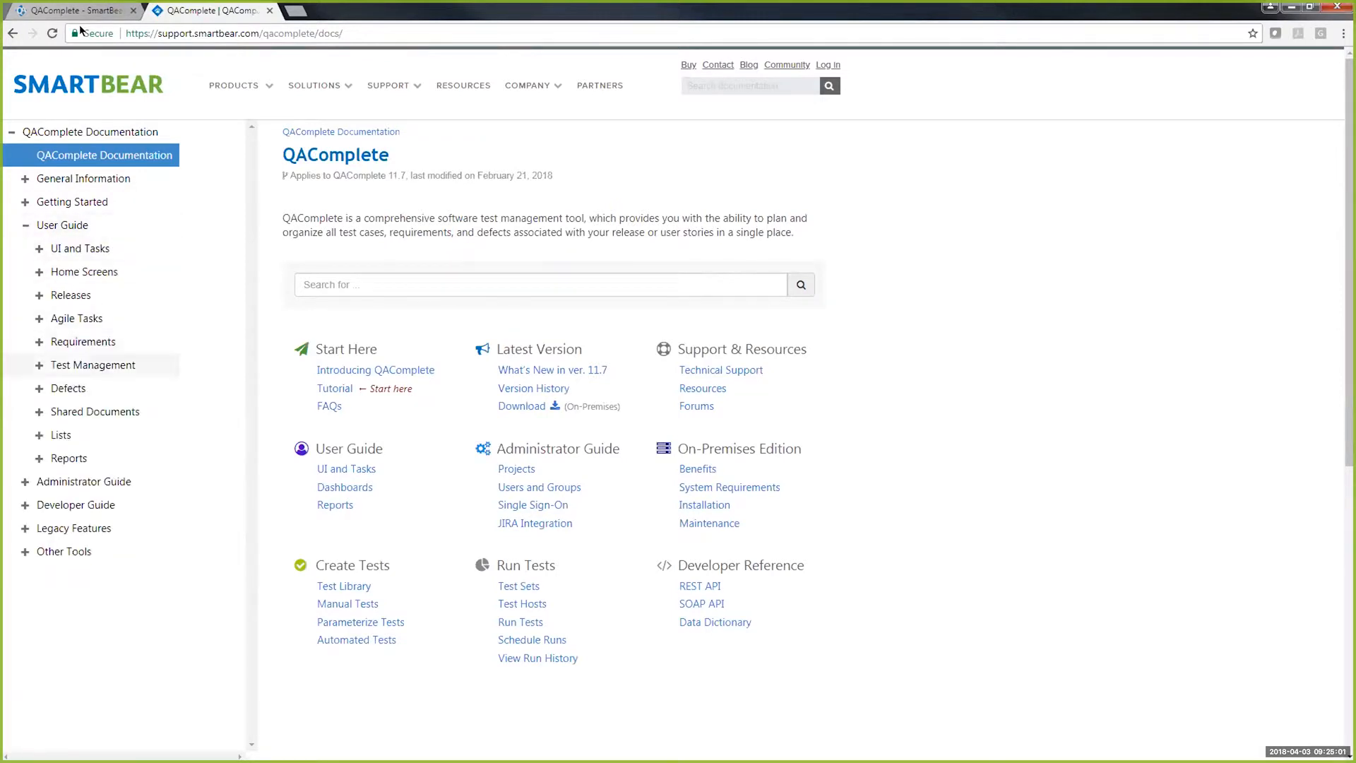
pyautogui.click(93, 364)
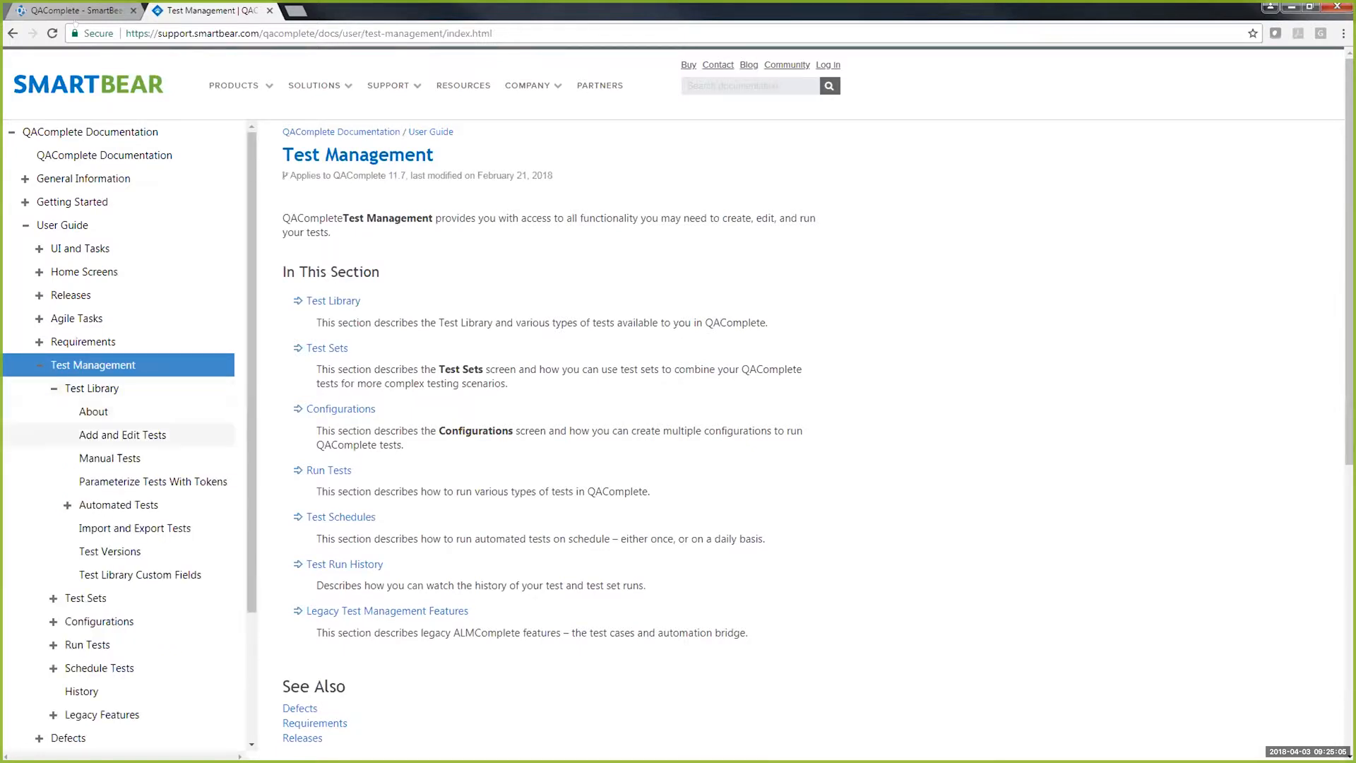
pyautogui.click(113, 529)
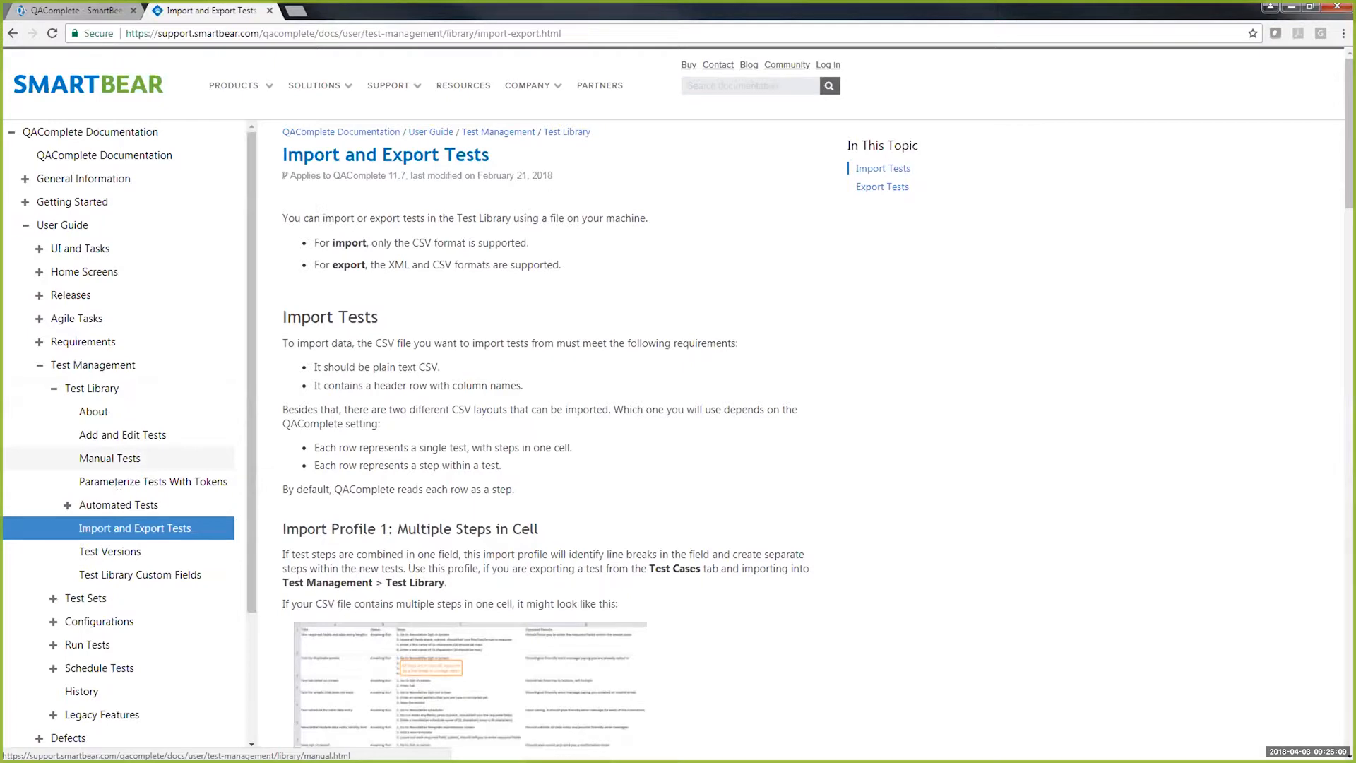
# - Enlarge and review the sample CSV file for Import Profile 1: Multiple Steps in Cell, and close it
pyautogui.scroll(-2, 118, 485)
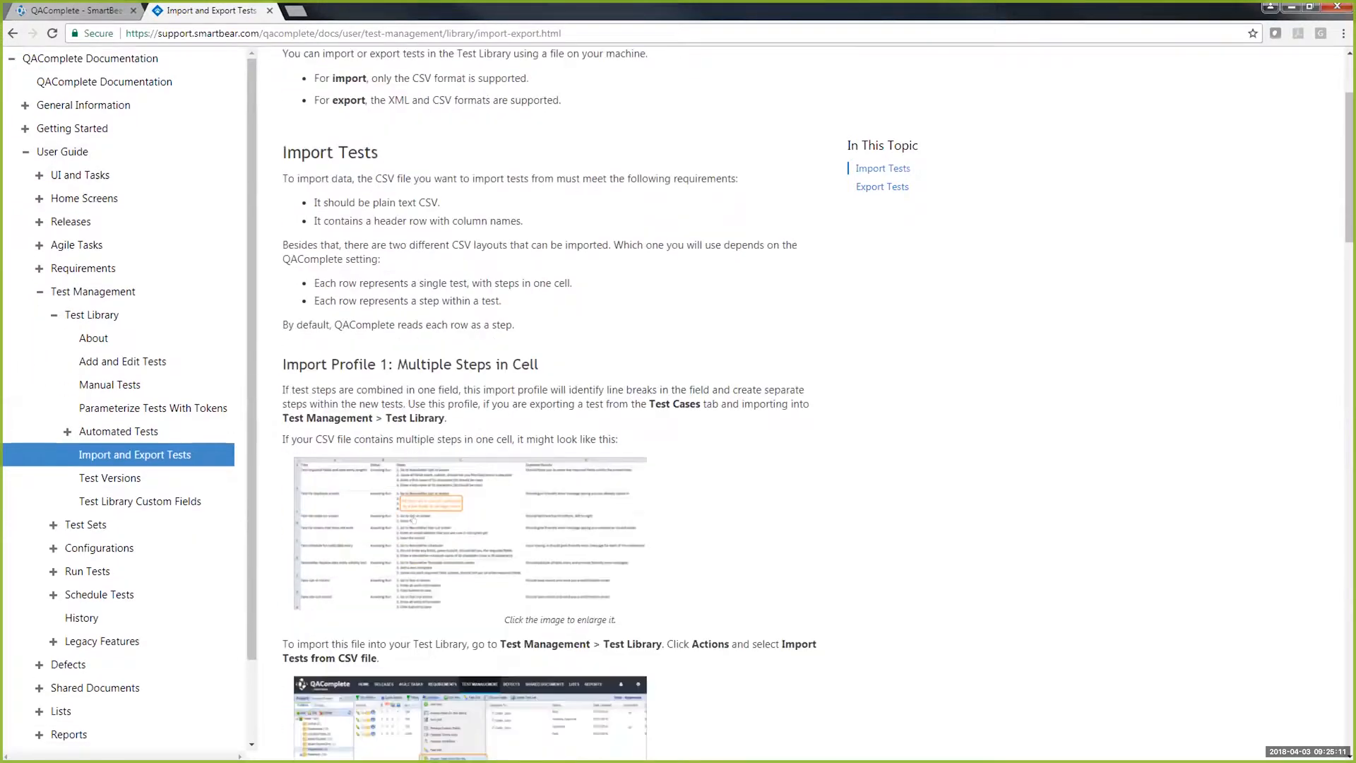
pyautogui.click(419, 510)
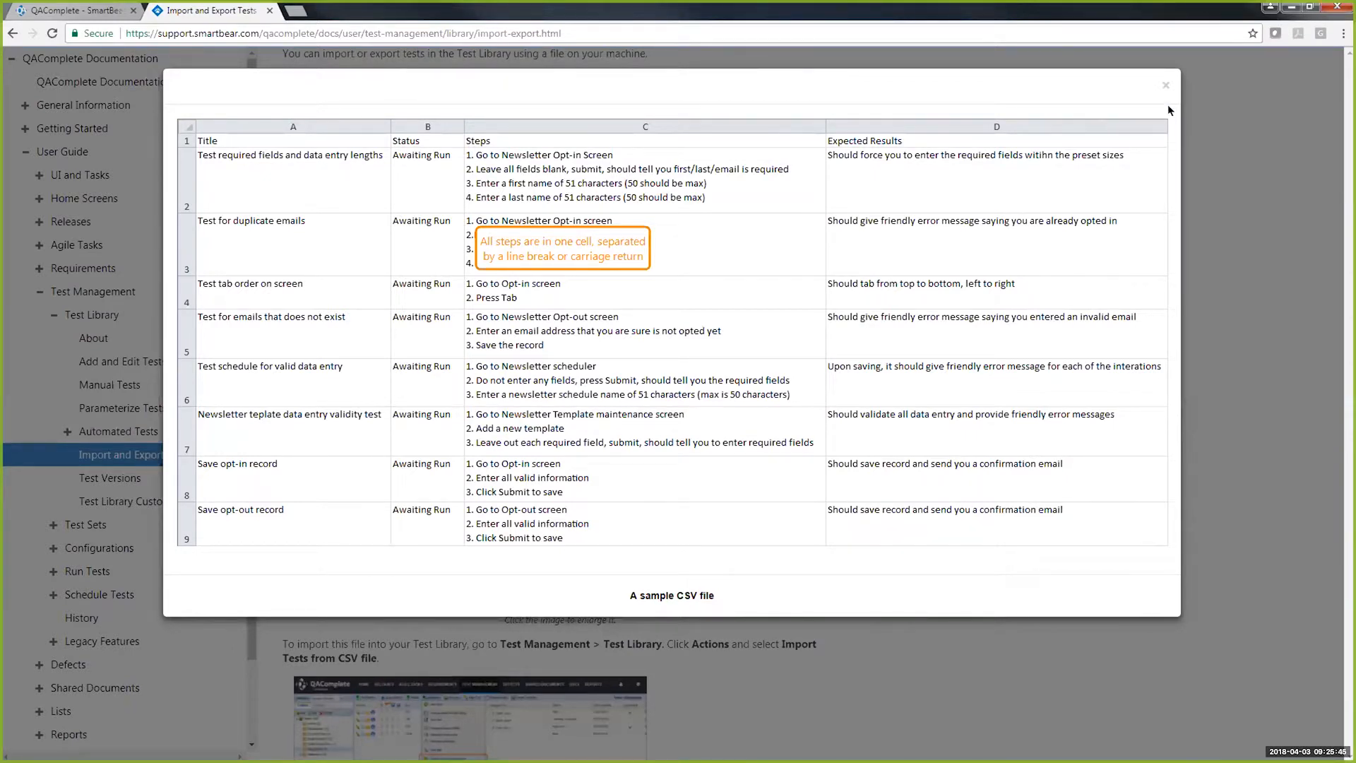
pyautogui.click(1166, 185)
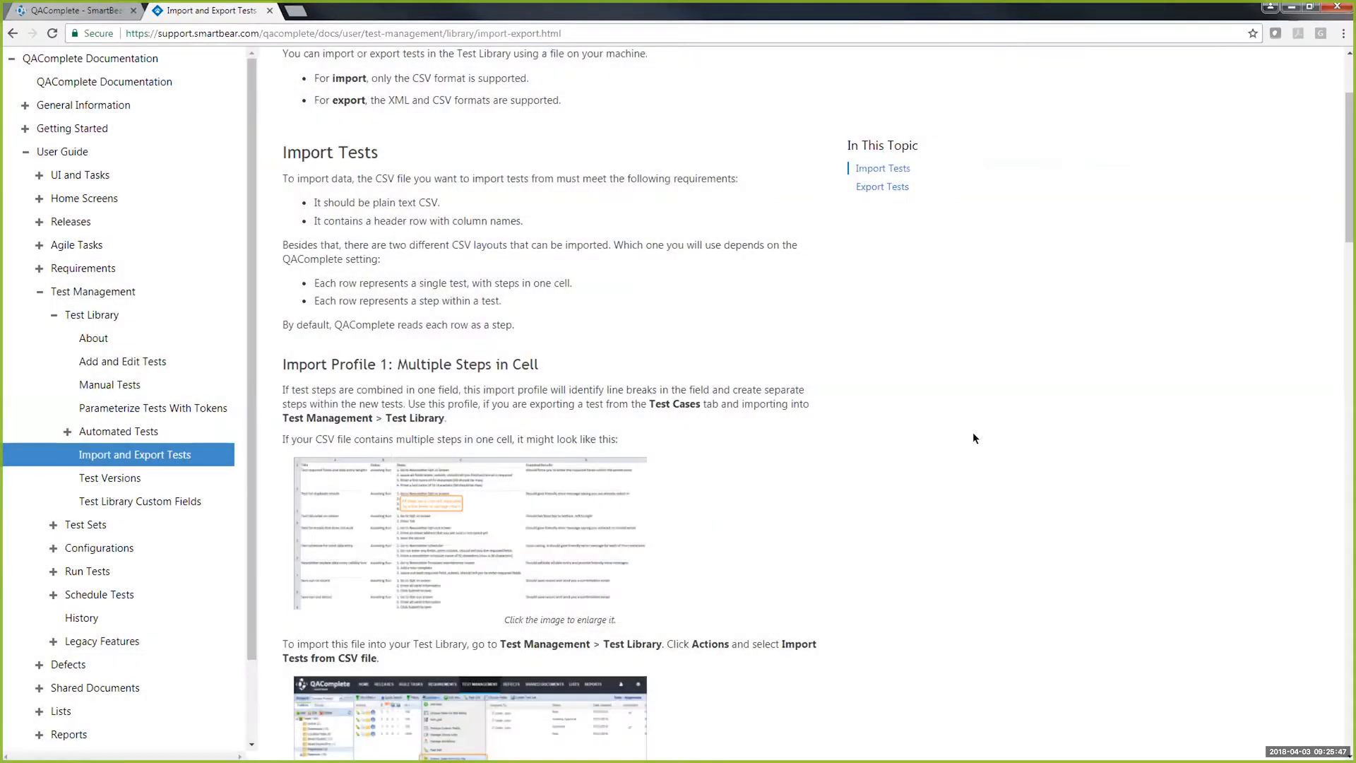
# - Enlarge and review the Import Profile 1 illustrations of the import wizard's field mapping and the imported test steps
pyautogui.scroll(-4, 941, 452)
pyautogui.scroll(-6, 884, 456)
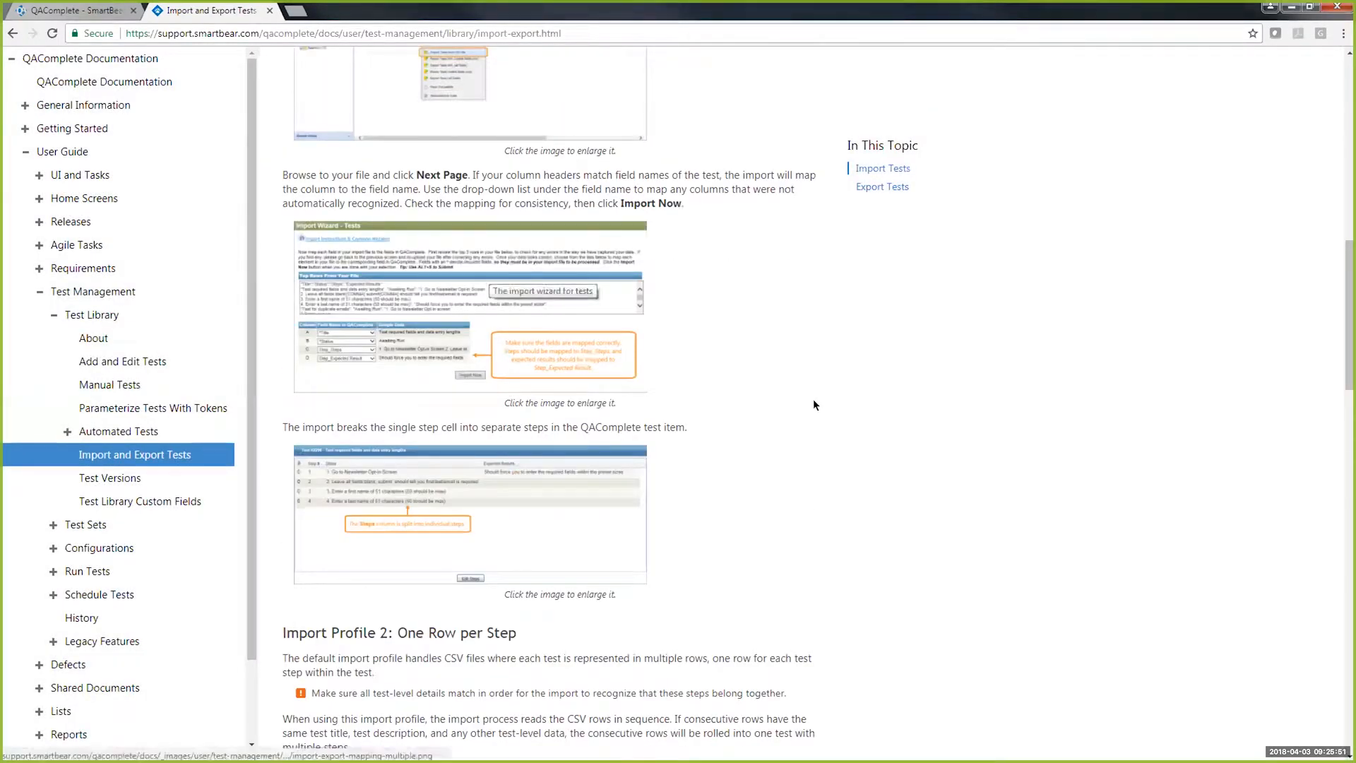
pyautogui.click(542, 268)
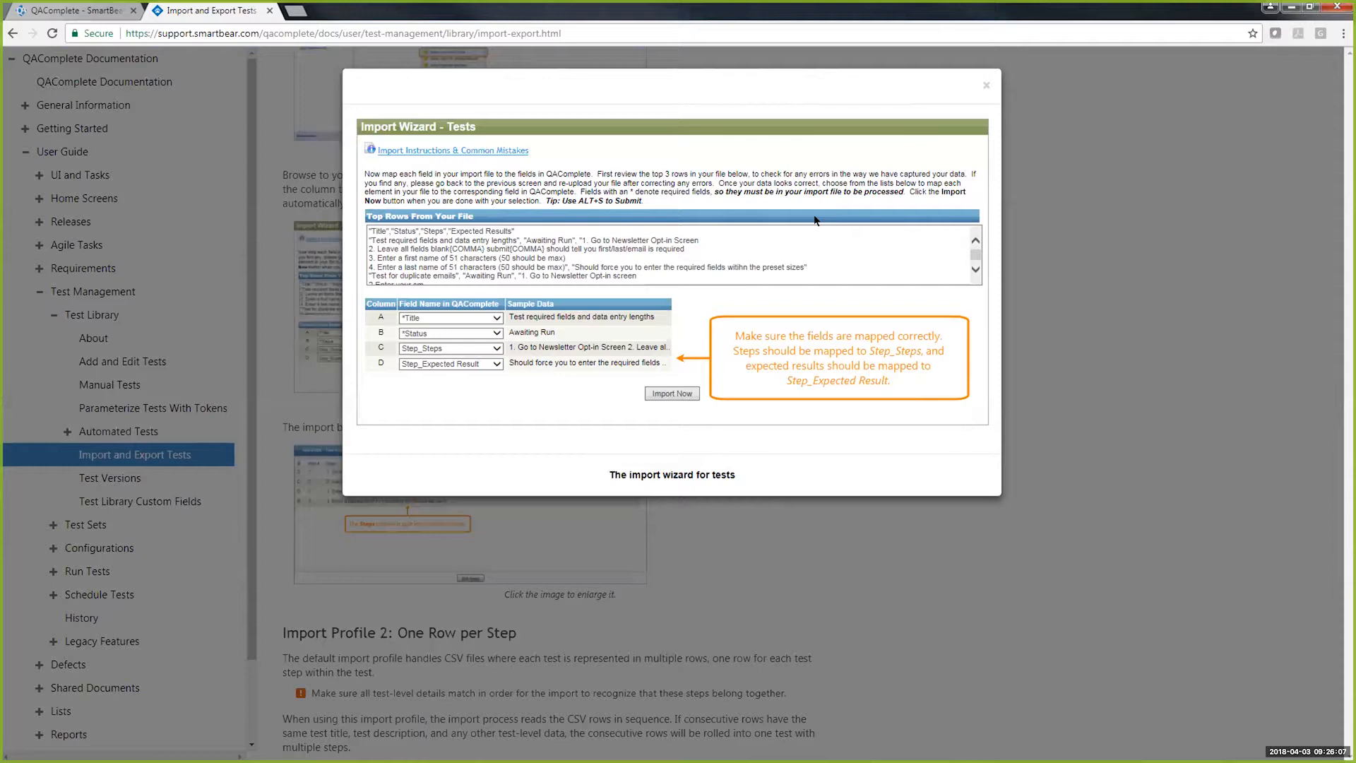
pyautogui.click(986, 85)
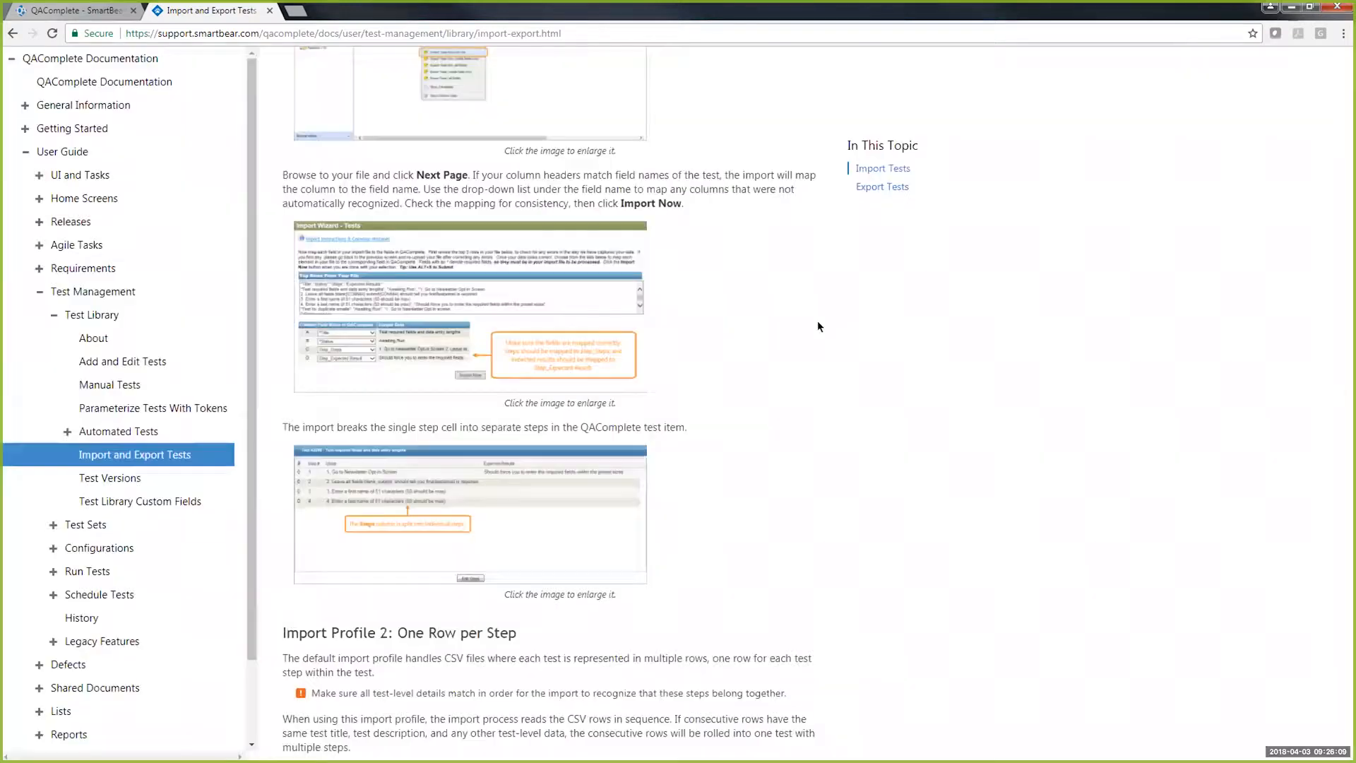
pyautogui.scroll(-2, 781, 348)
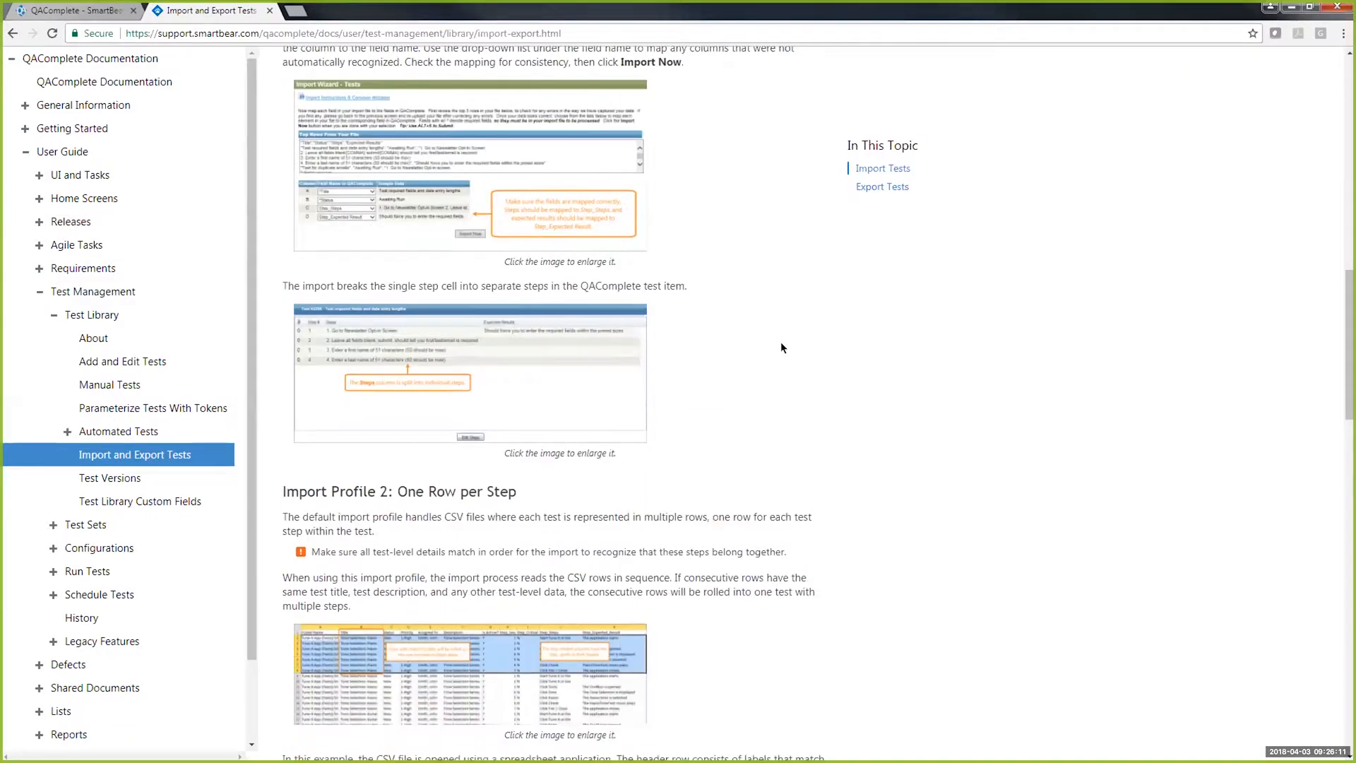
pyautogui.click(498, 420)
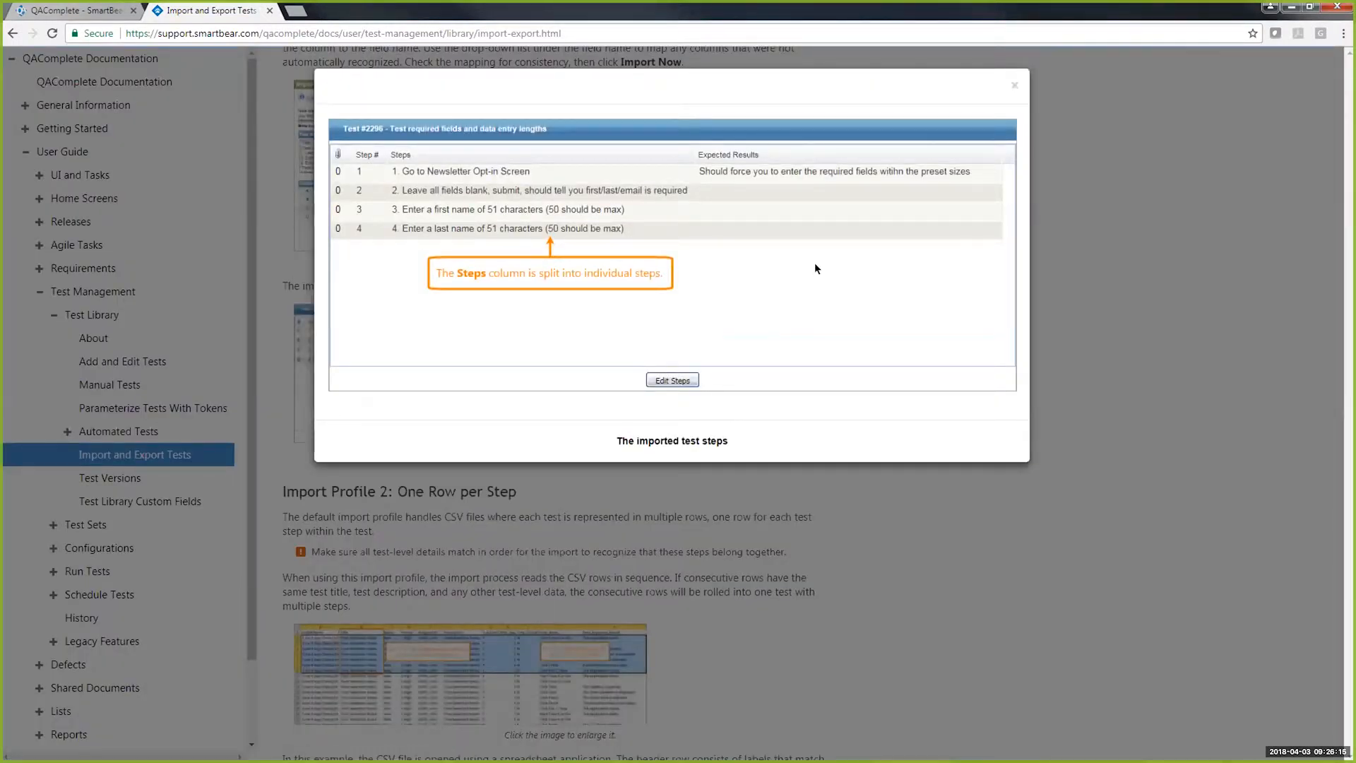
pyautogui.click(1151, 268)
# - Enlarge and review the sample CSV file for Import Profile 2: One Row per Step, and close it
pyautogui.scroll(-3, 791, 396)
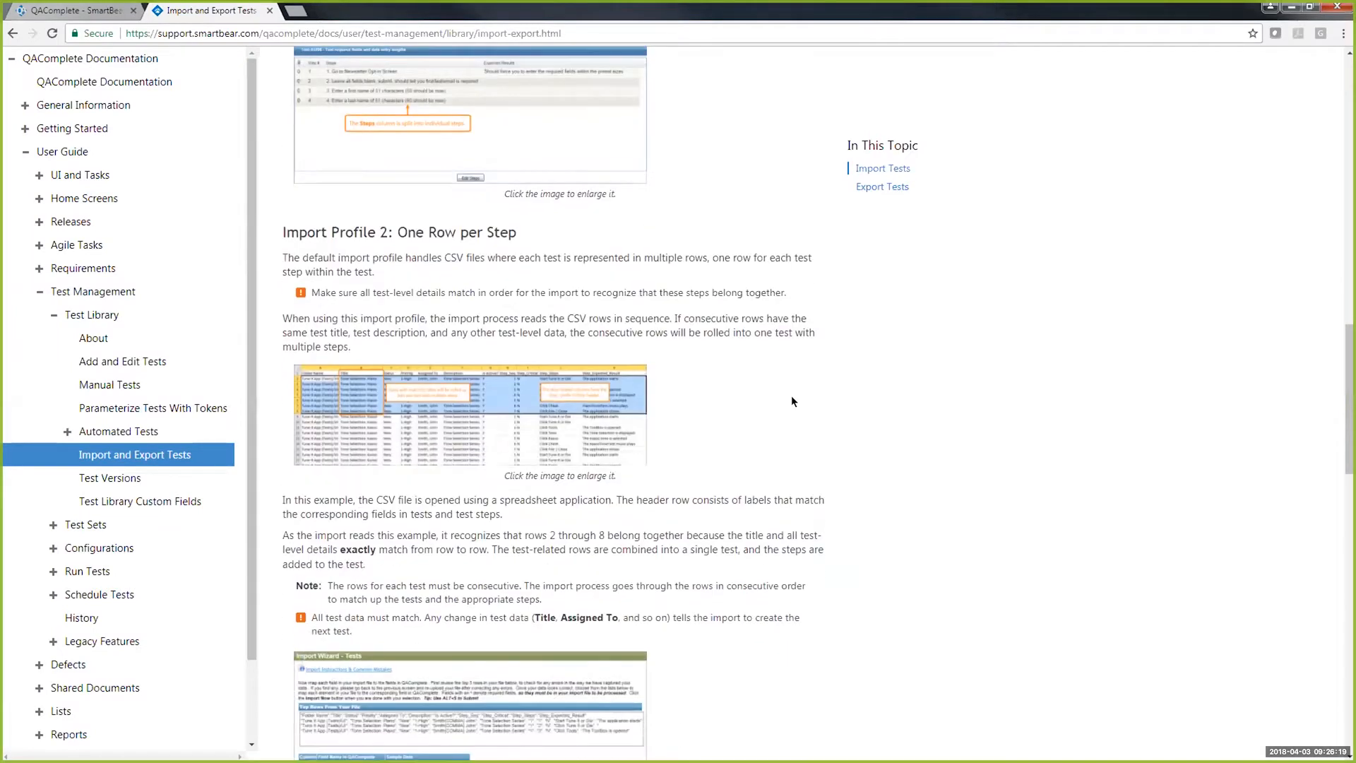
pyautogui.scroll(-1, 791, 396)
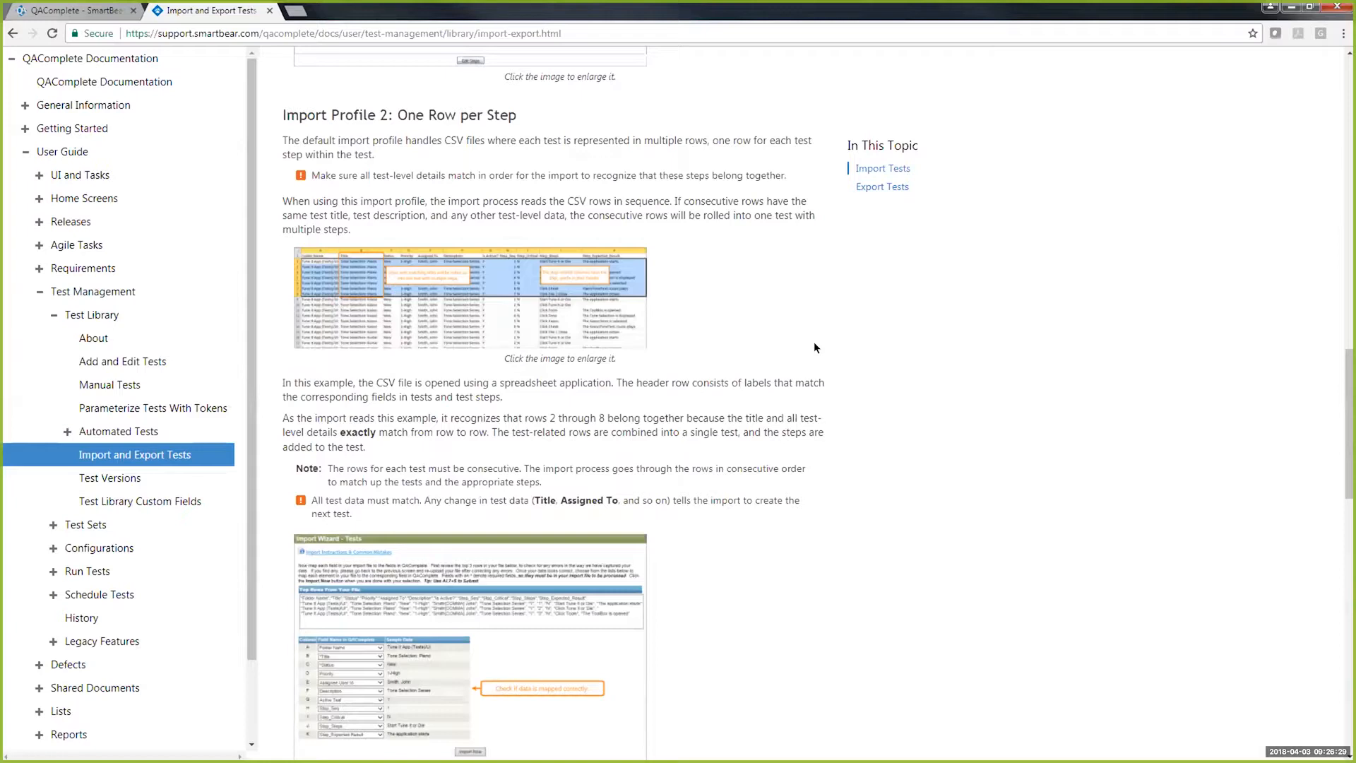
pyautogui.click(784, 322)
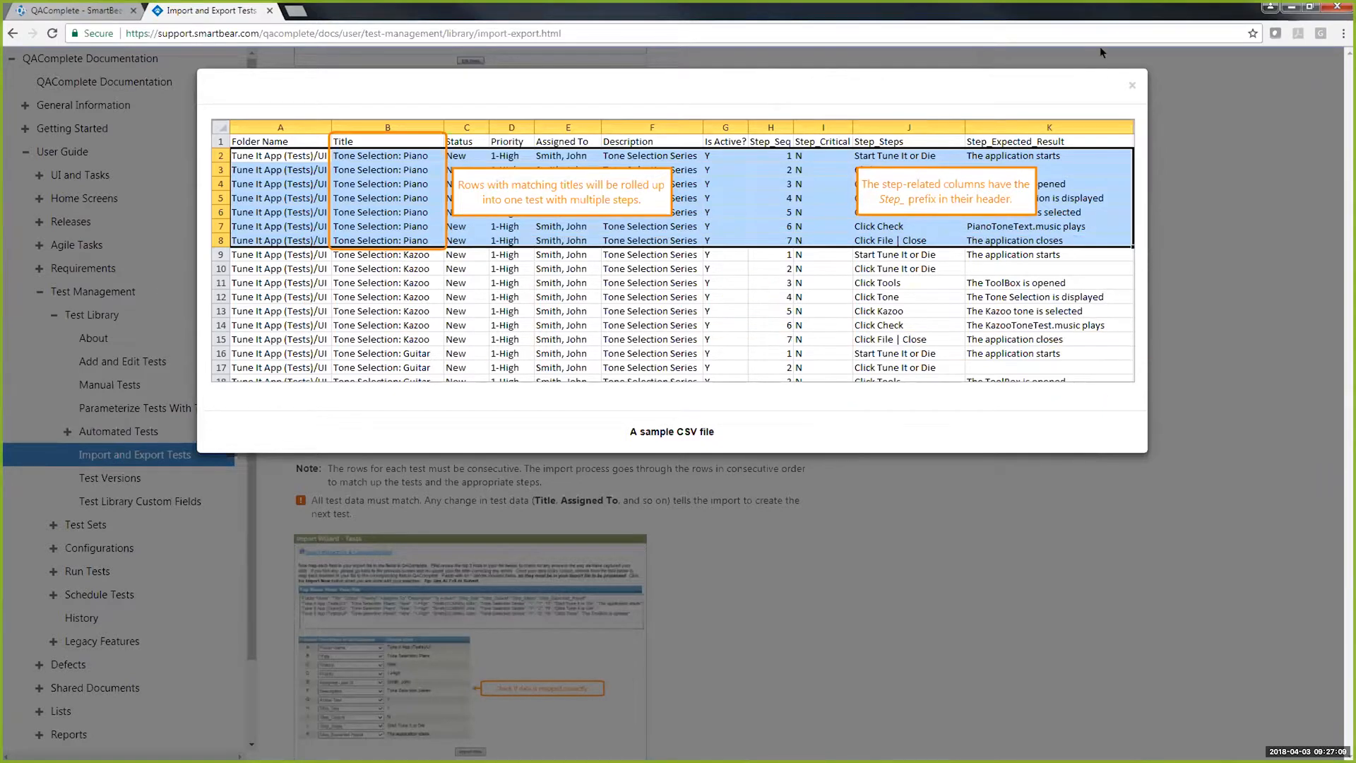
pyautogui.click(1131, 85)
# - Review the Import Profile 2 field mapping and the Switch Import Profiles section of the topic
pyautogui.scroll(-2, 1144, 248)
pyautogui.scroll(-2, 1110, 268)
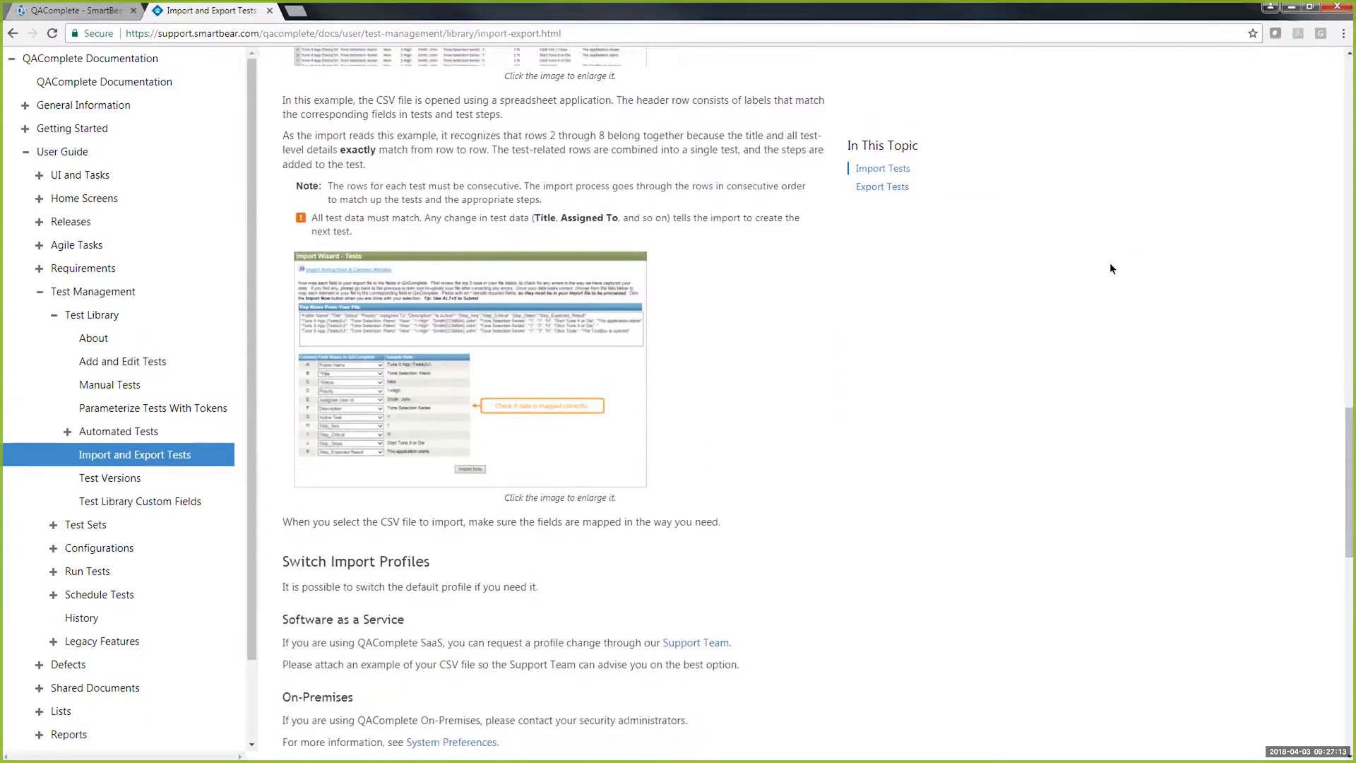
pyautogui.scroll(-2, 1111, 268)
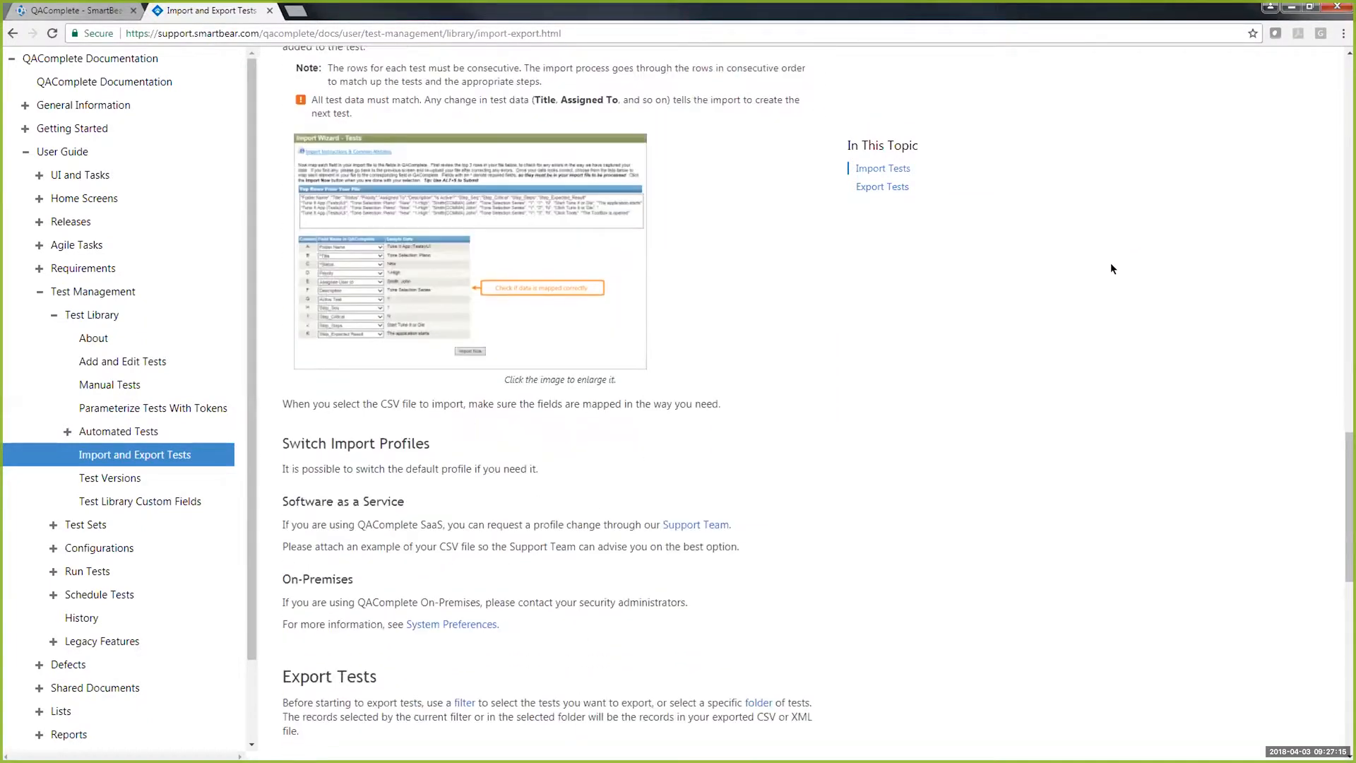
# - Review the Import Profile 2: One Row per Step section again and check QAComplete's setup options in between
pyautogui.scroll(2, 1108, 269)
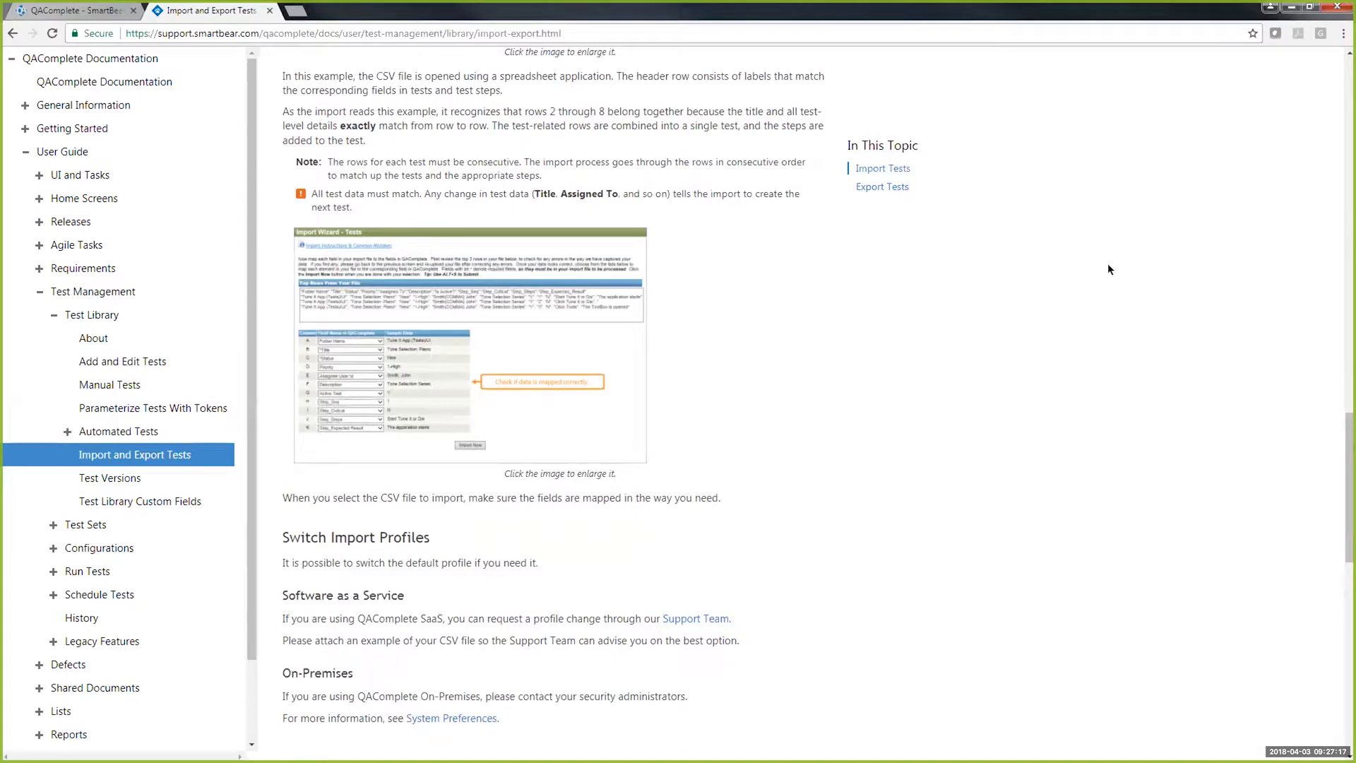
pyautogui.scroll(3, 1109, 270)
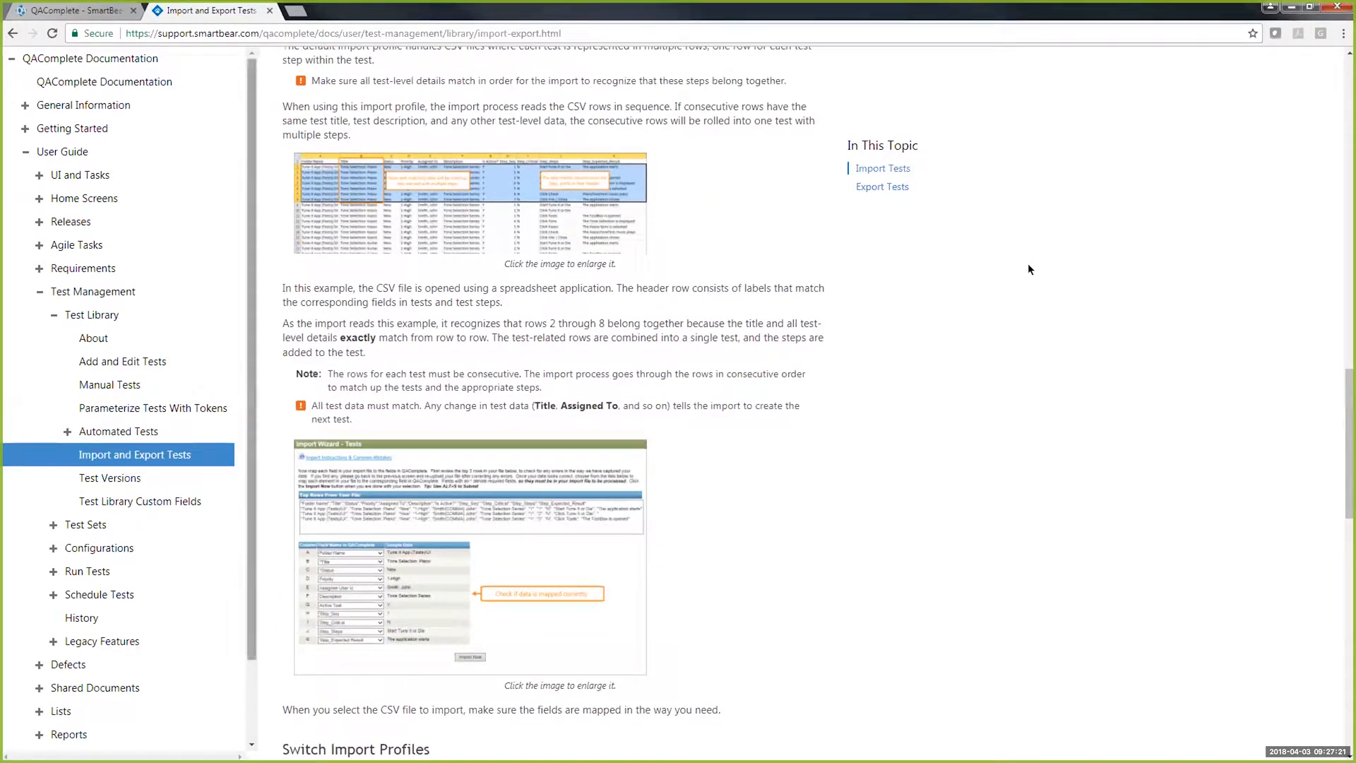
pyautogui.click(78, 10)
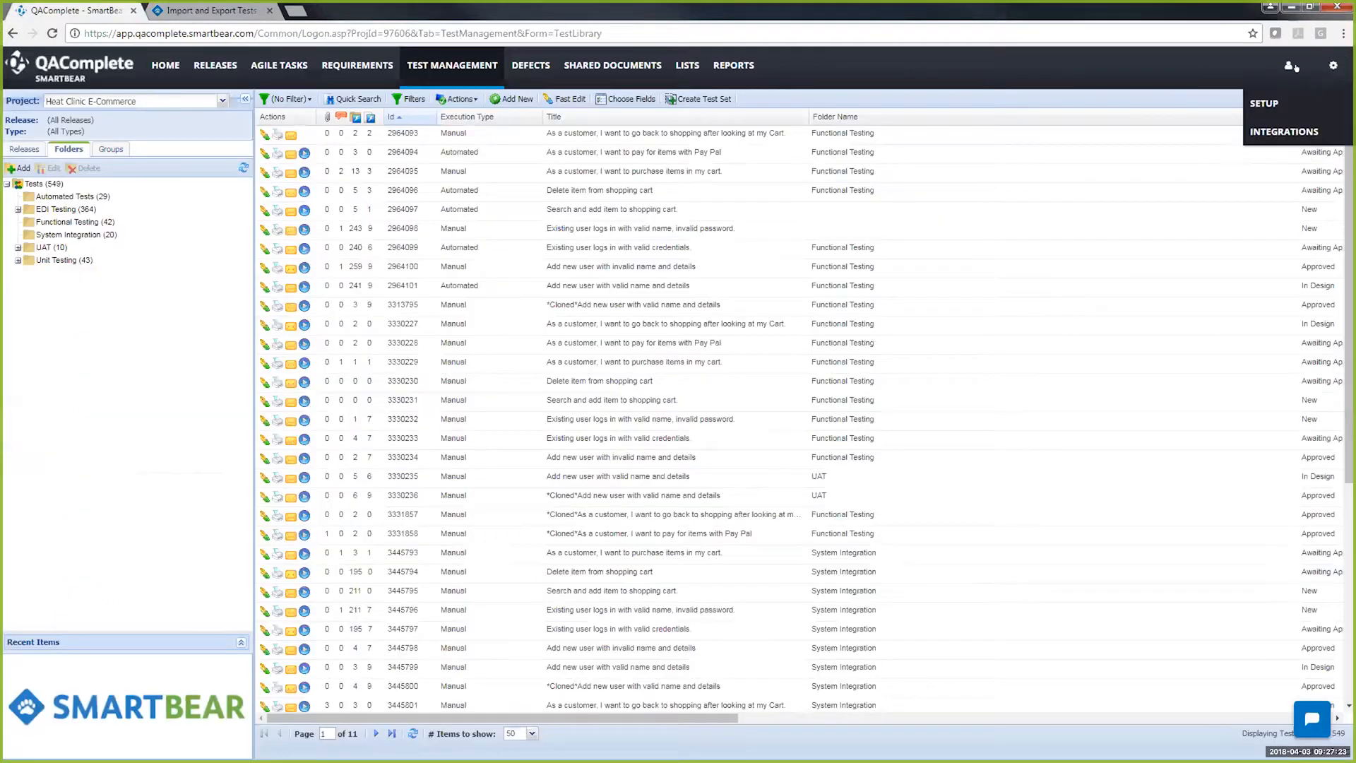
pyautogui.click(191, 15)
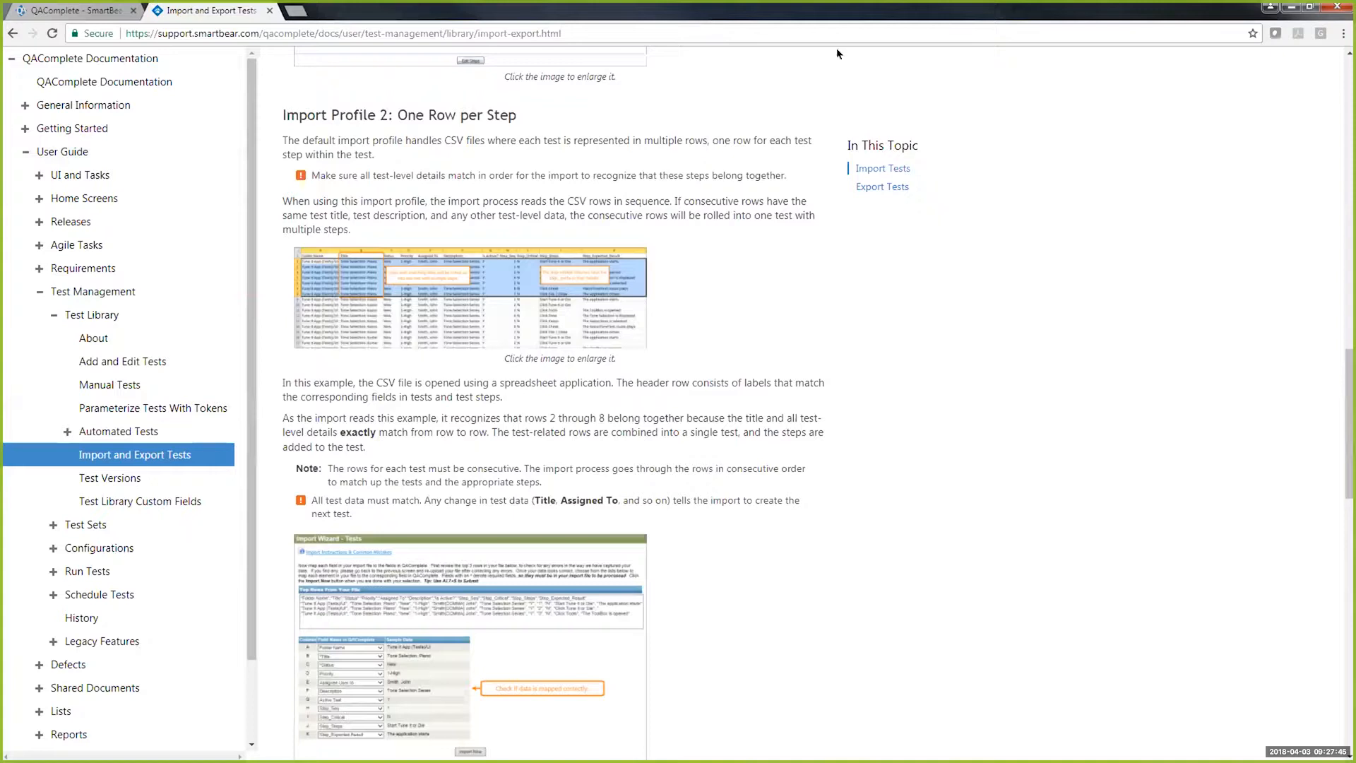
# - Switch back to the QAComplete test library, view the available import and export actions, and close the list
pyautogui.click(62, 11)
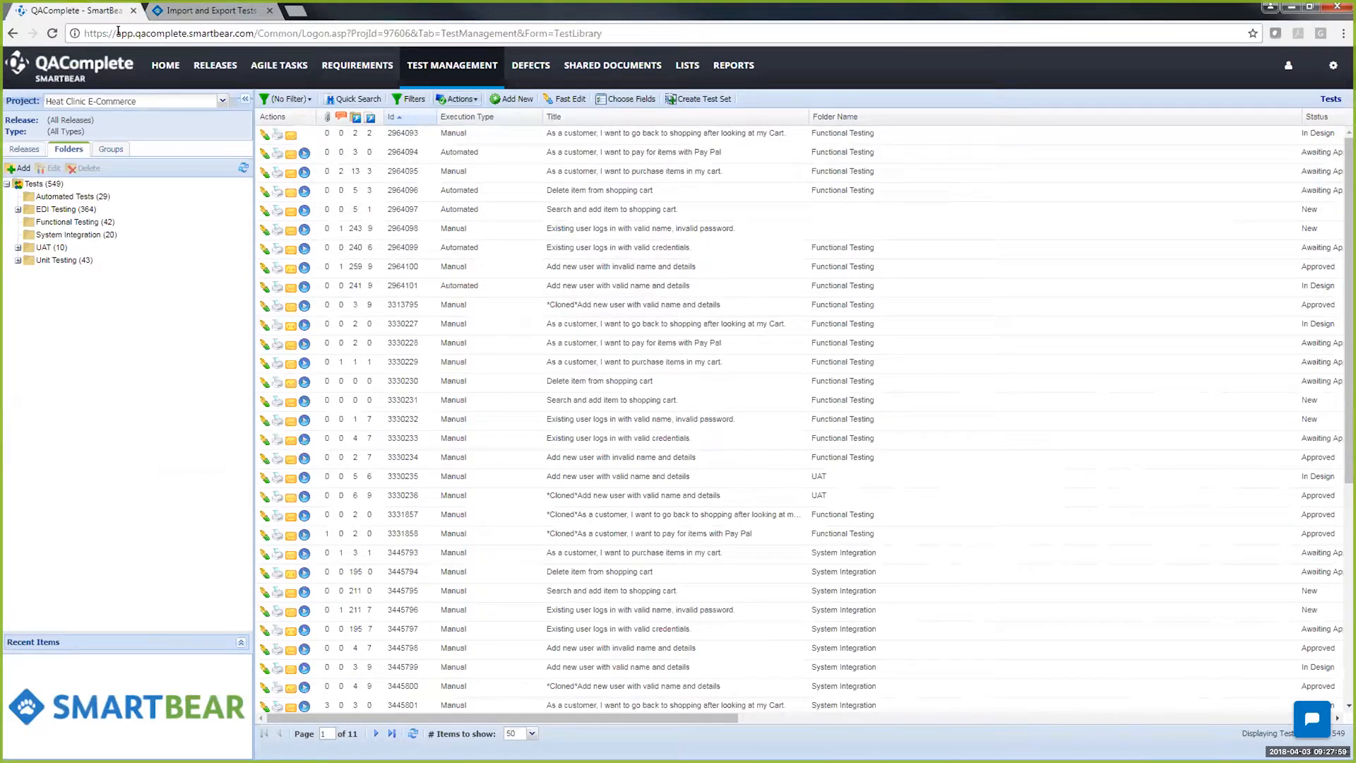
pyautogui.click(458, 99)
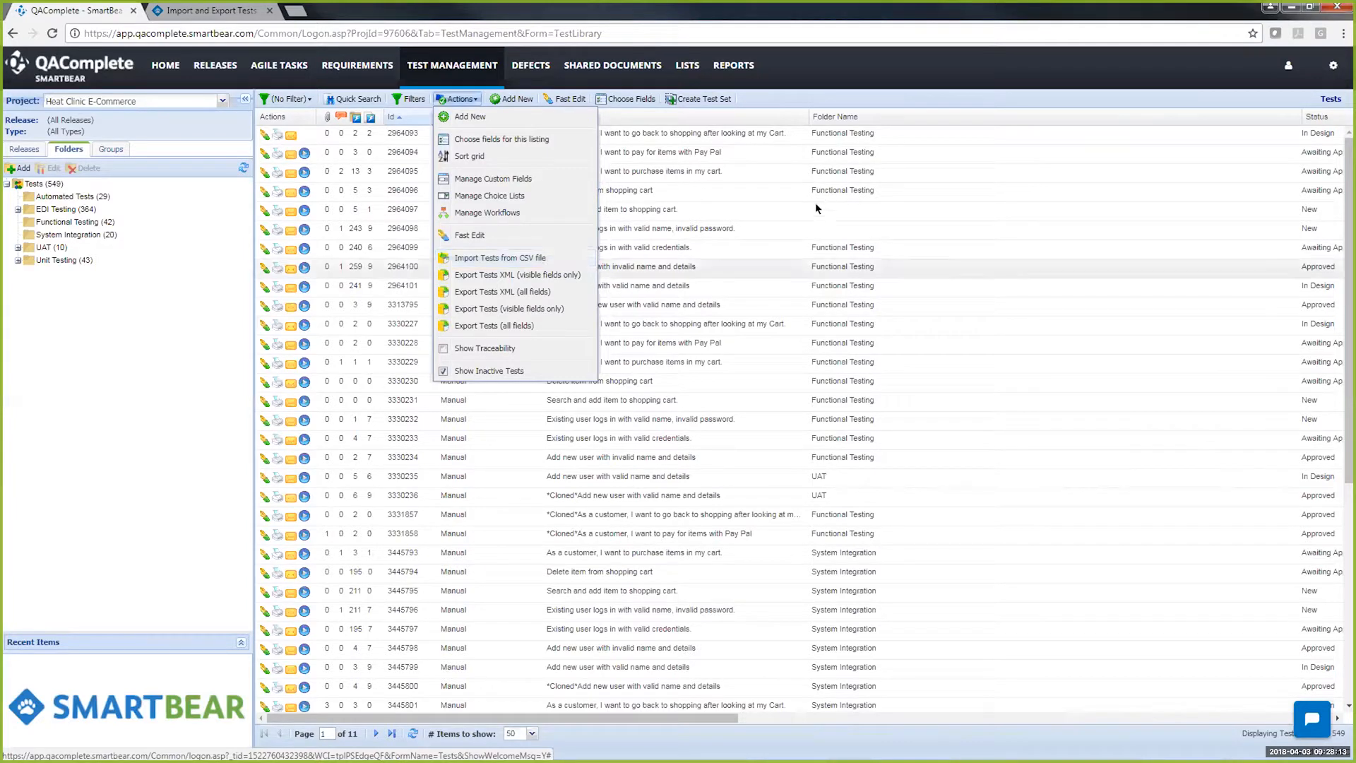
pyautogui.click(773, 227)
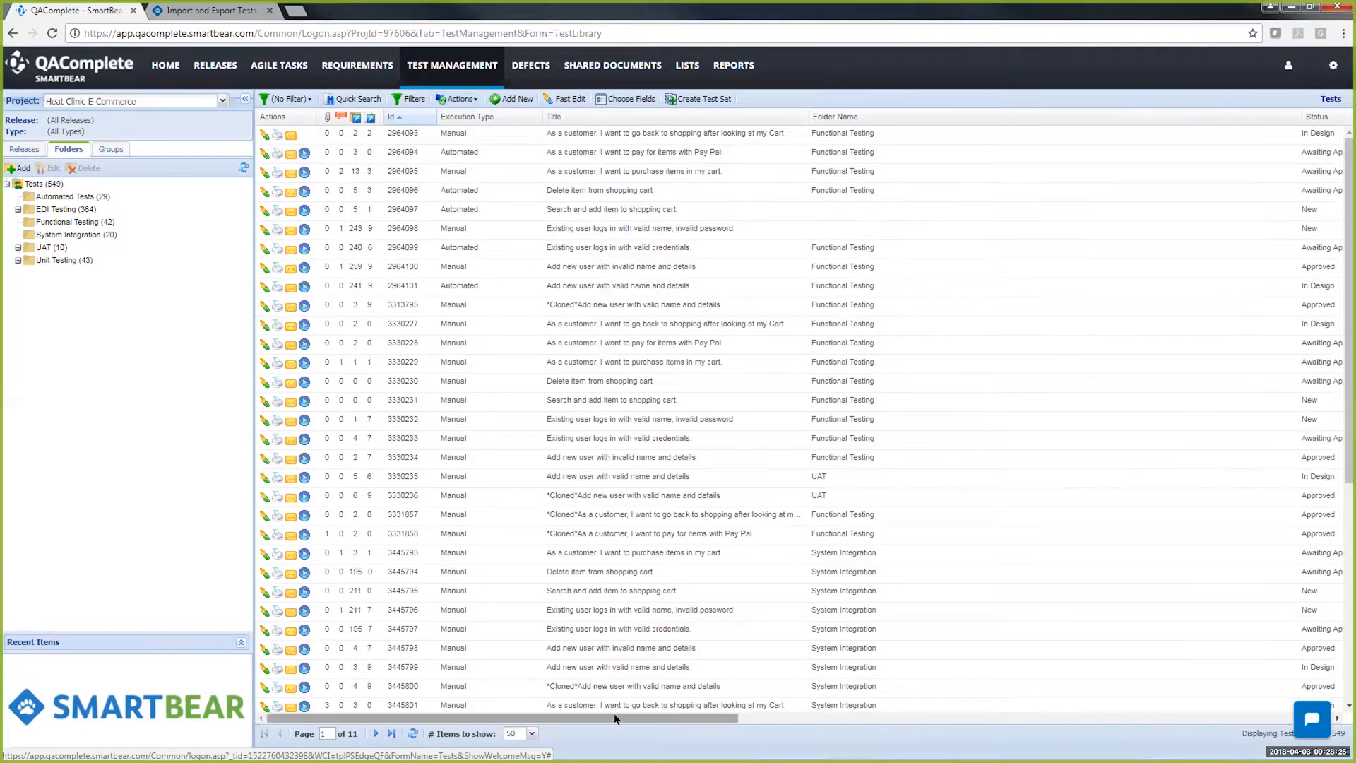
pyautogui.moveTo(591, 719)
pyautogui.mouseDown()
pyautogui.moveTo(909, 670)
pyautogui.moveTo(613, 706)
pyautogui.mouseUp()
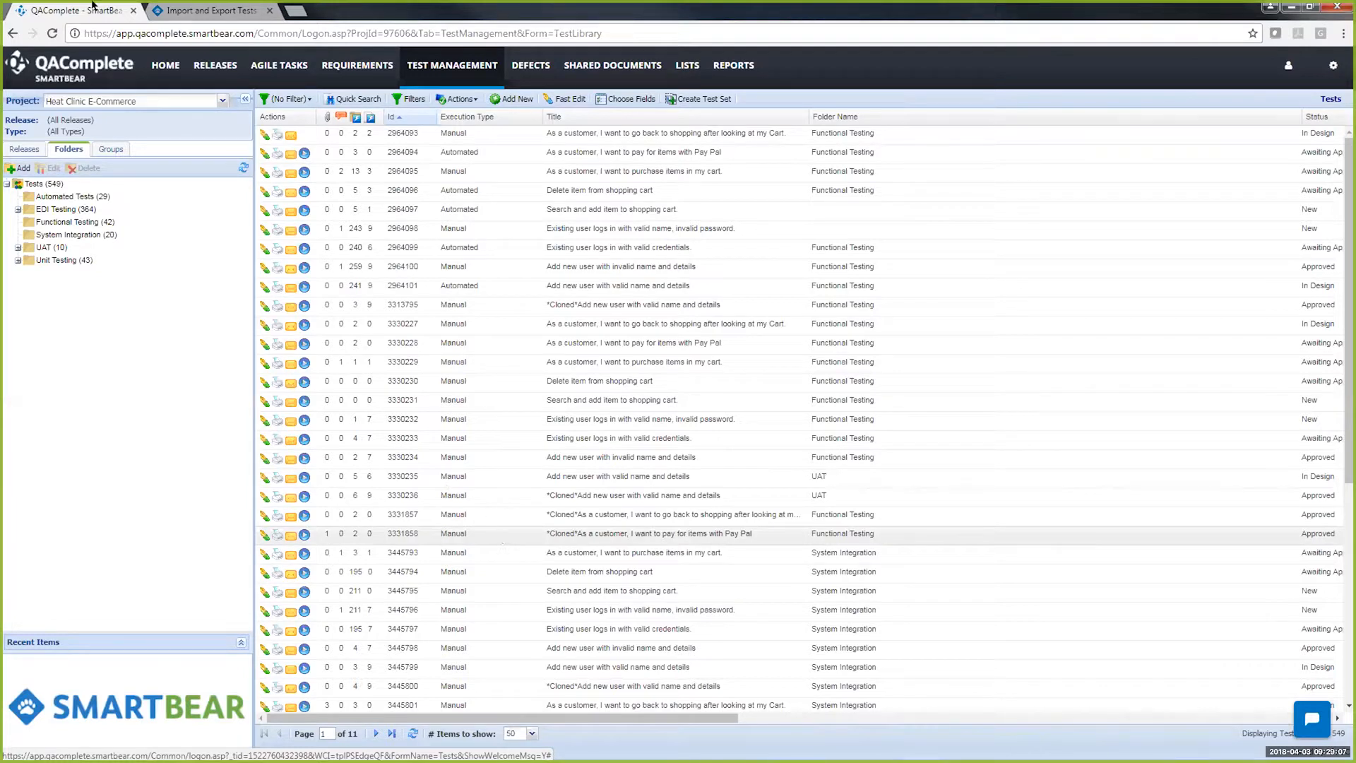
# - Open the QAComplete REST API Swagger page, qacomplete.smartbear.com/rest-api/swagger/index.html#!/automation/, in a new browser tab
pyautogui.click(288, 9)
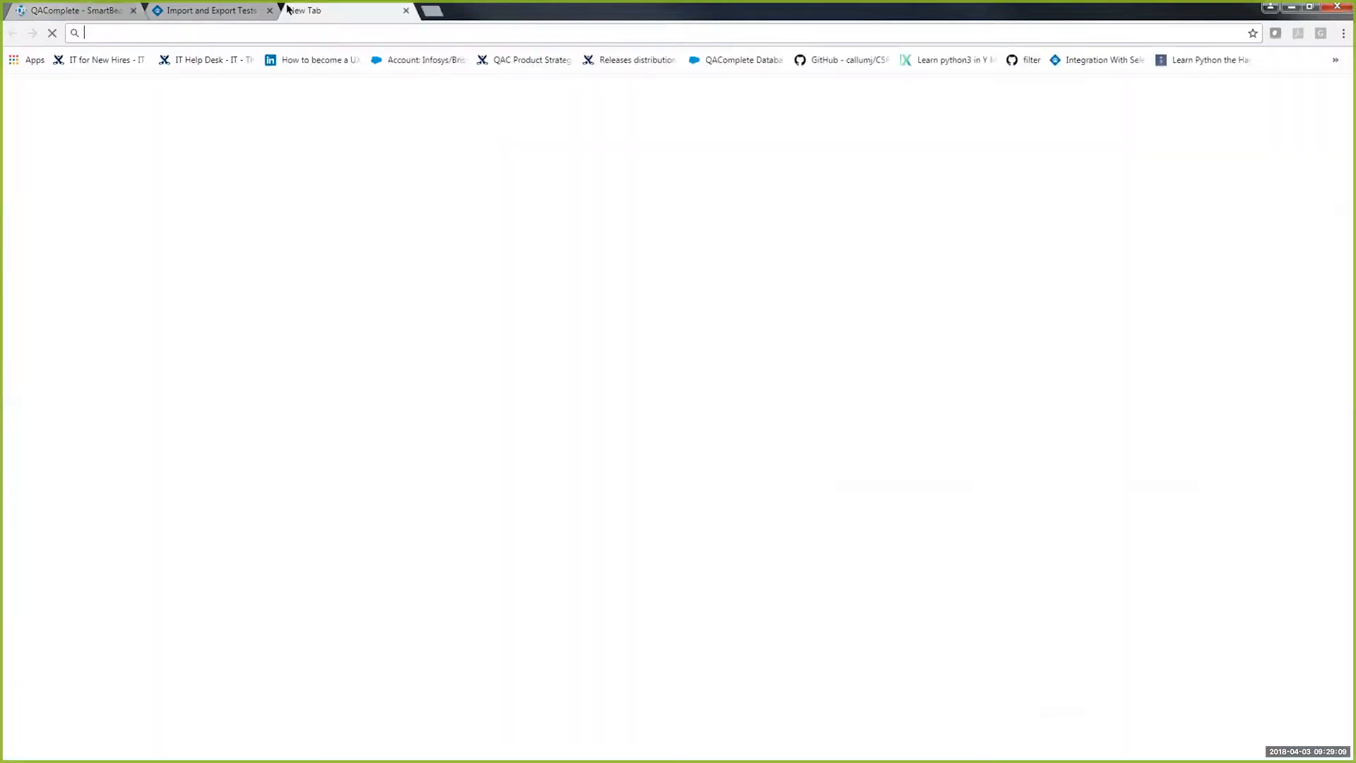
pyautogui.write('qa')
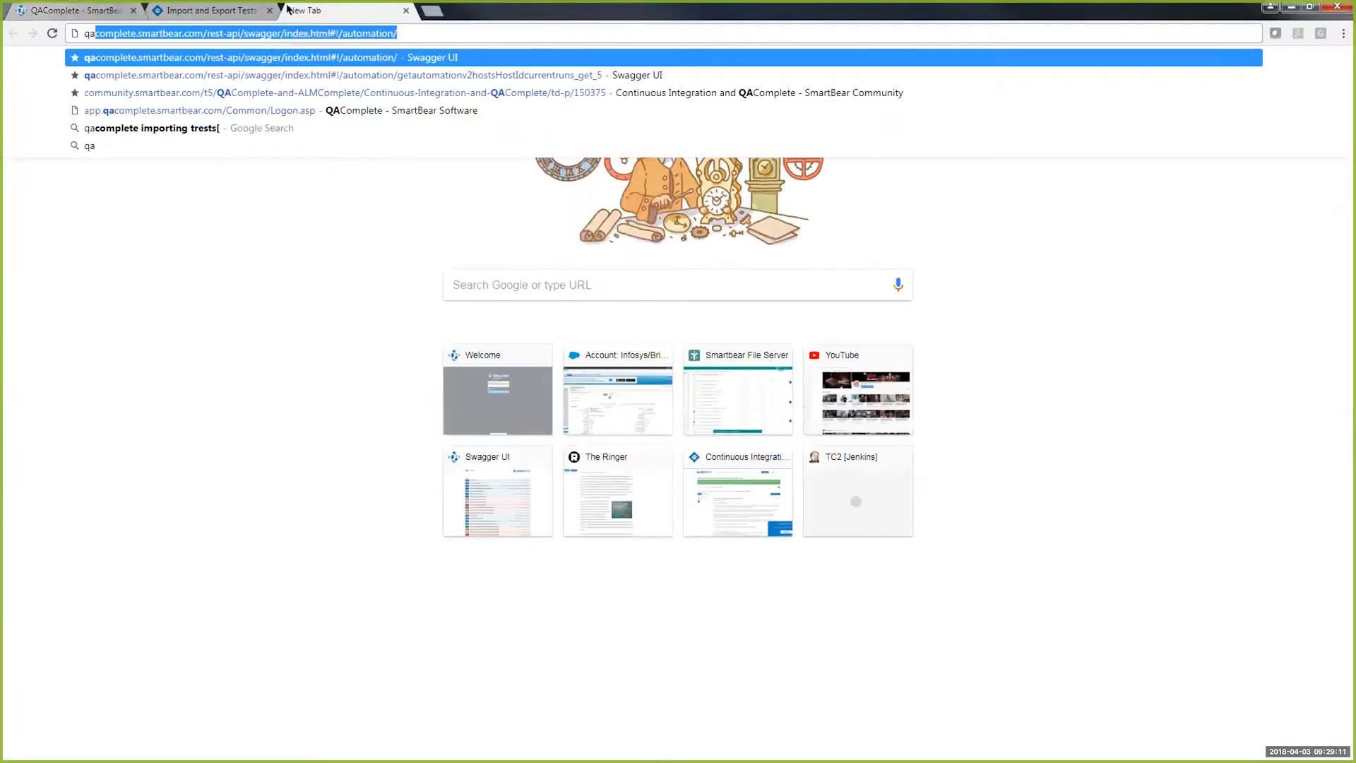
pyautogui.write('\\')
pyautogui.press('BackSpace')
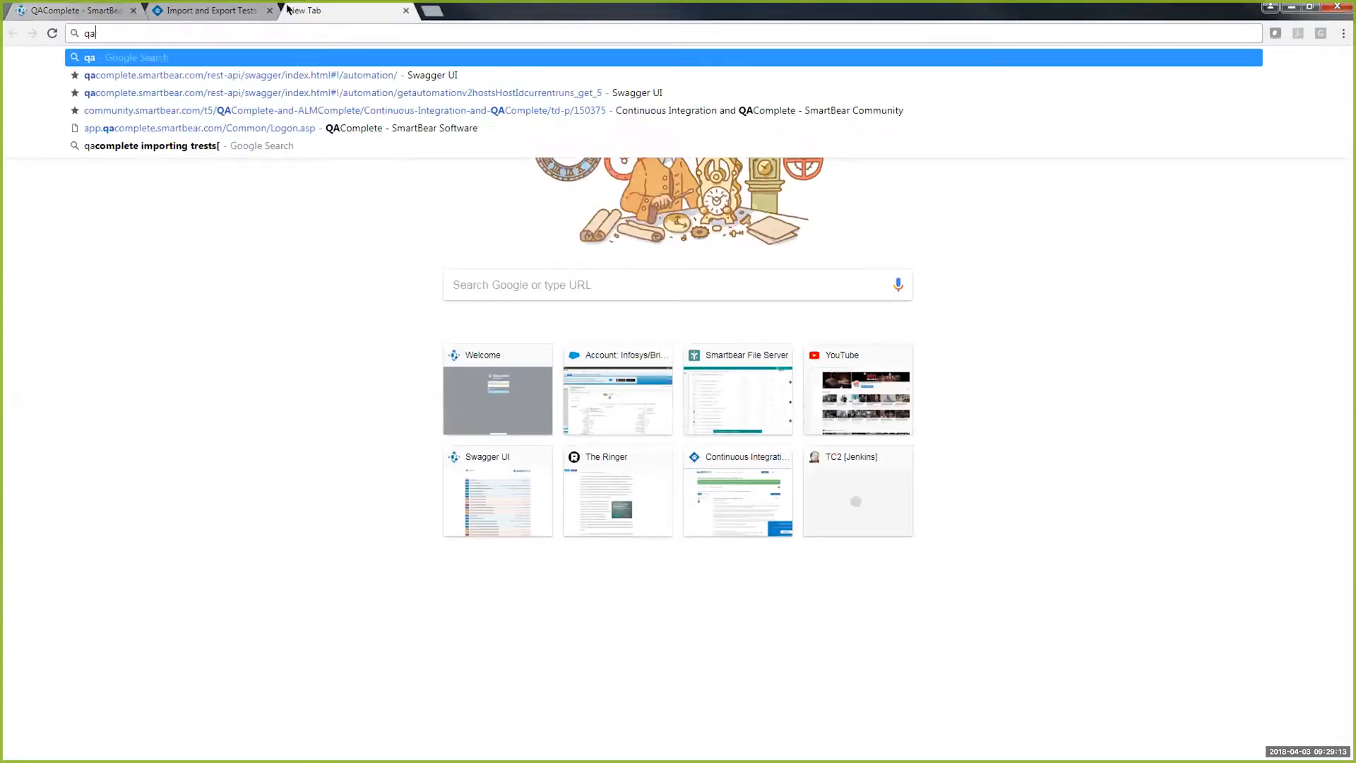
pyautogui.press('Down')
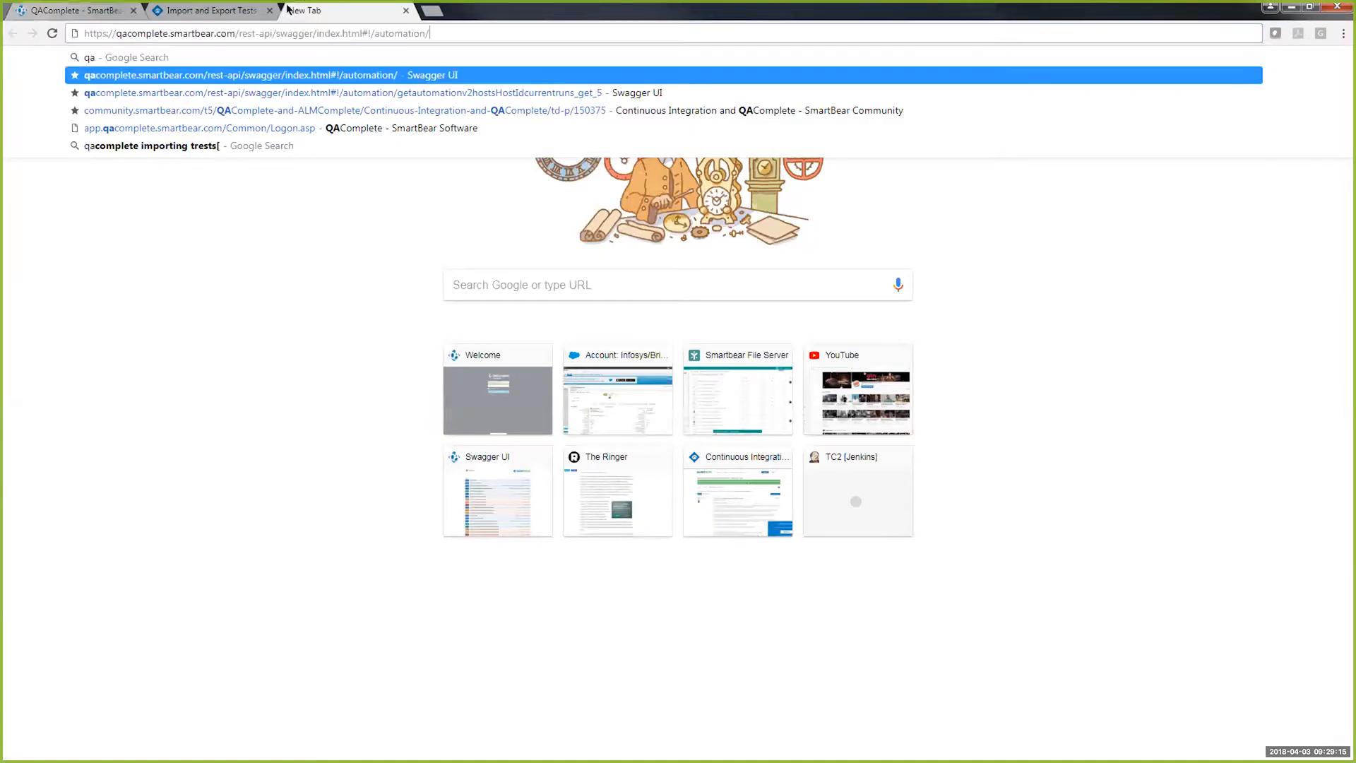
pyautogui.press('Return')
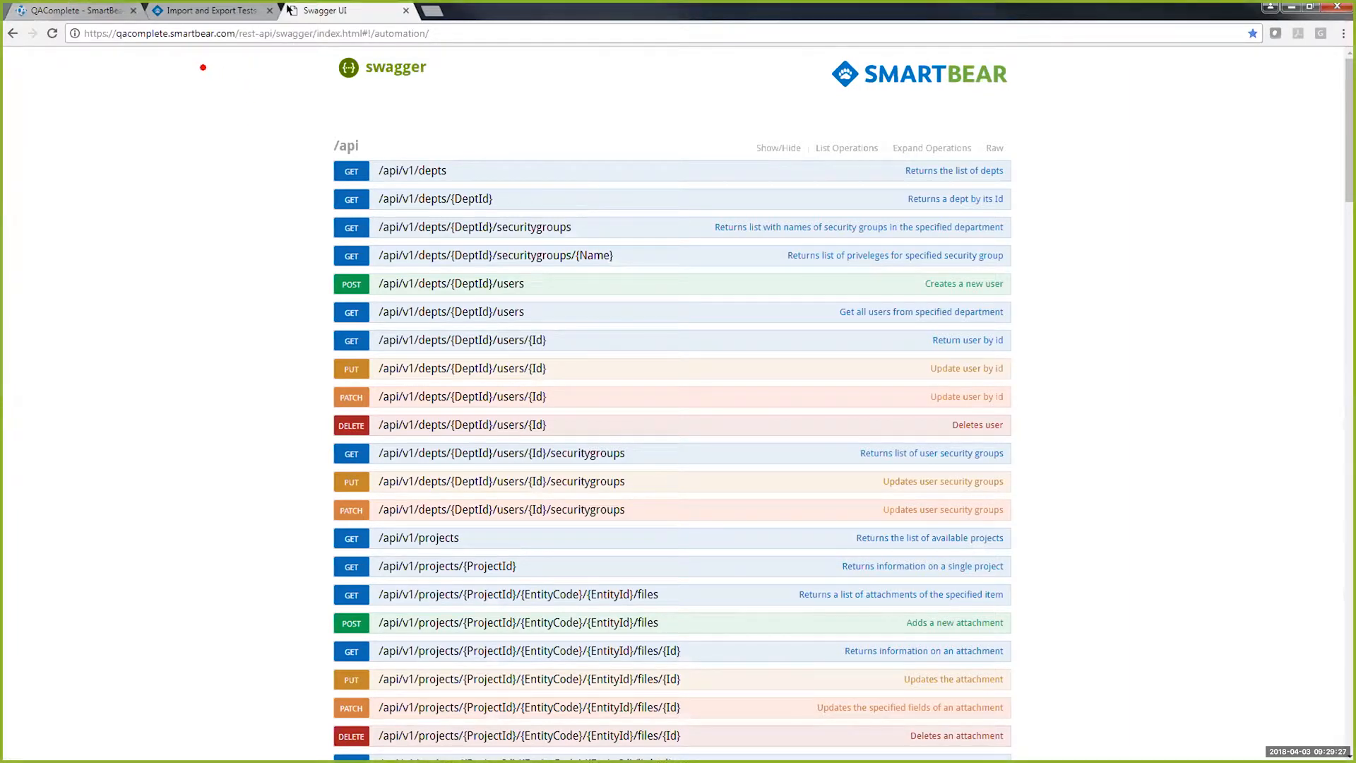
pyautogui.moveTo(78, 56); pyautogui.dragTo(371, 55)
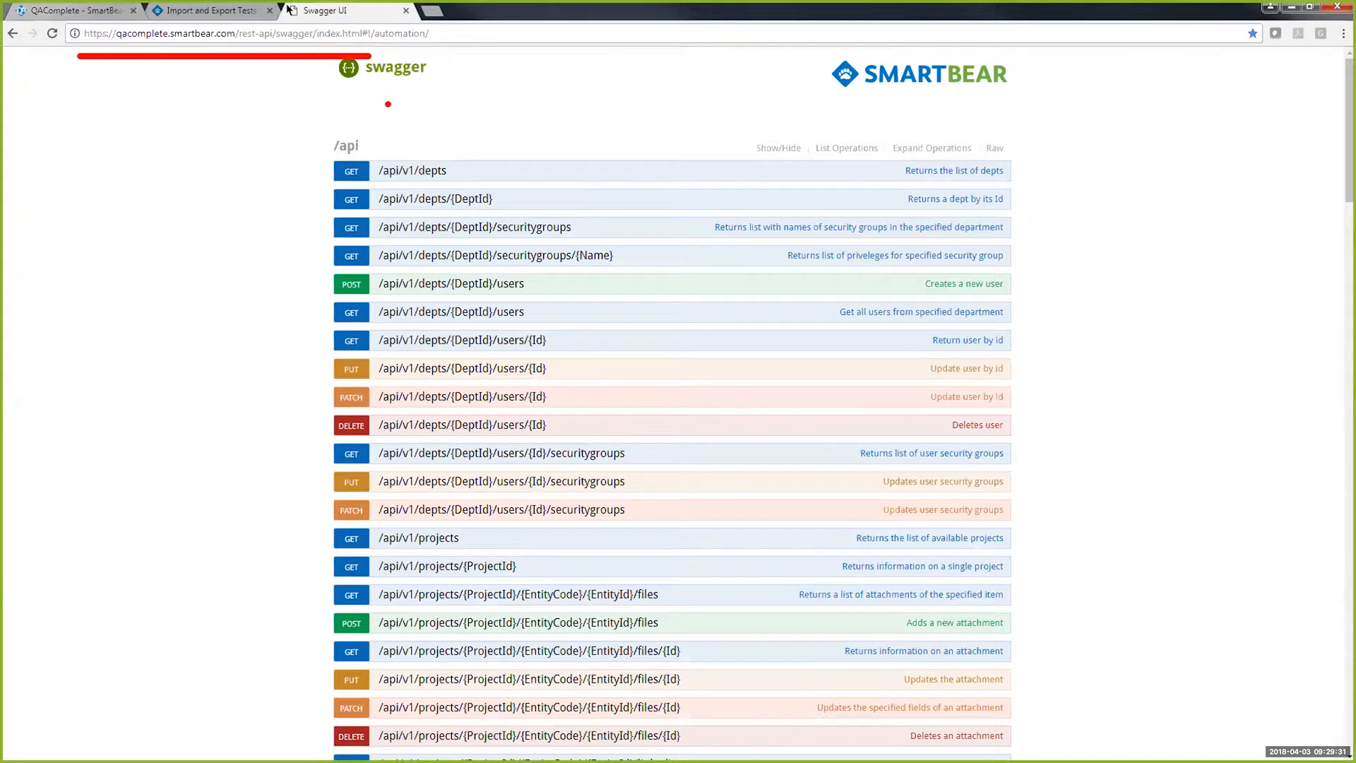
pyautogui.moveTo(235, 45); pyautogui.dragTo(102, 50)
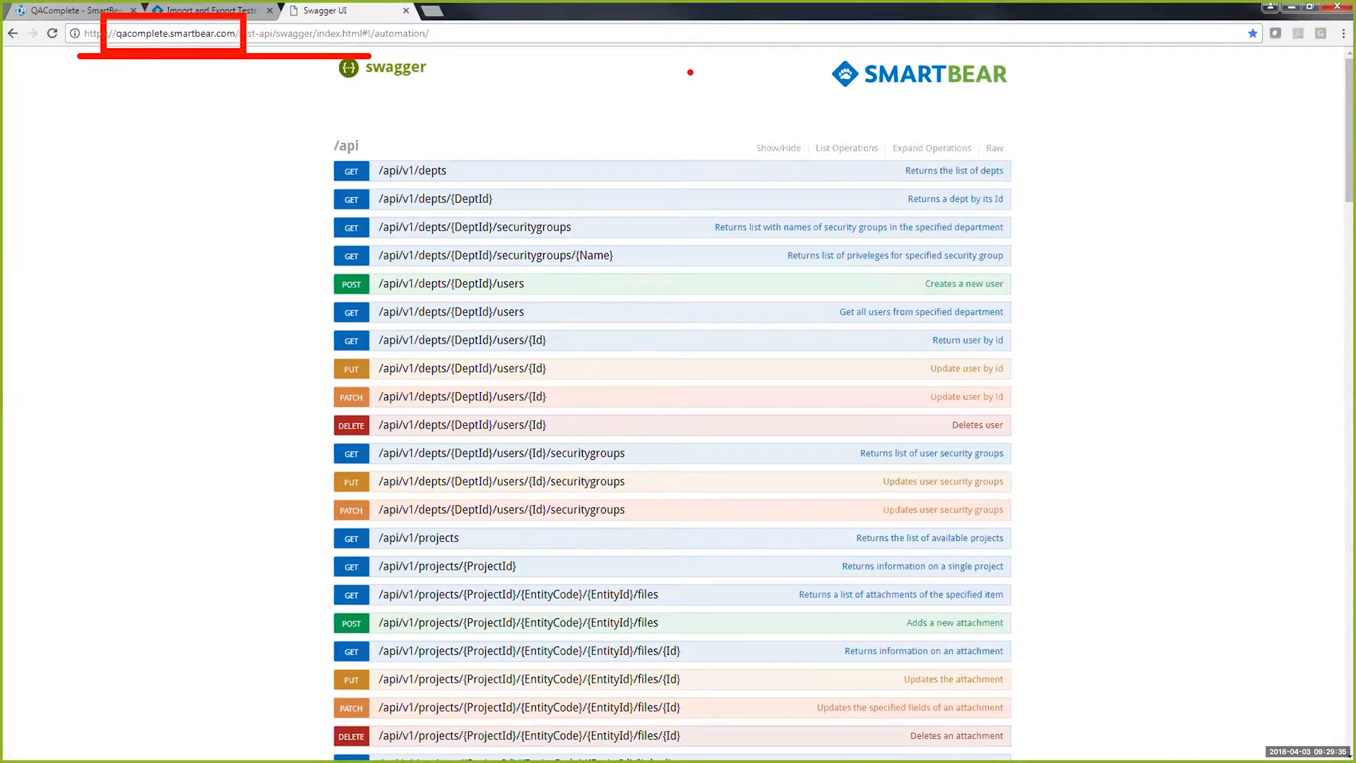
pyautogui.press('e')
pyautogui.moveTo(231, 51); pyautogui.dragTo(460, 49)
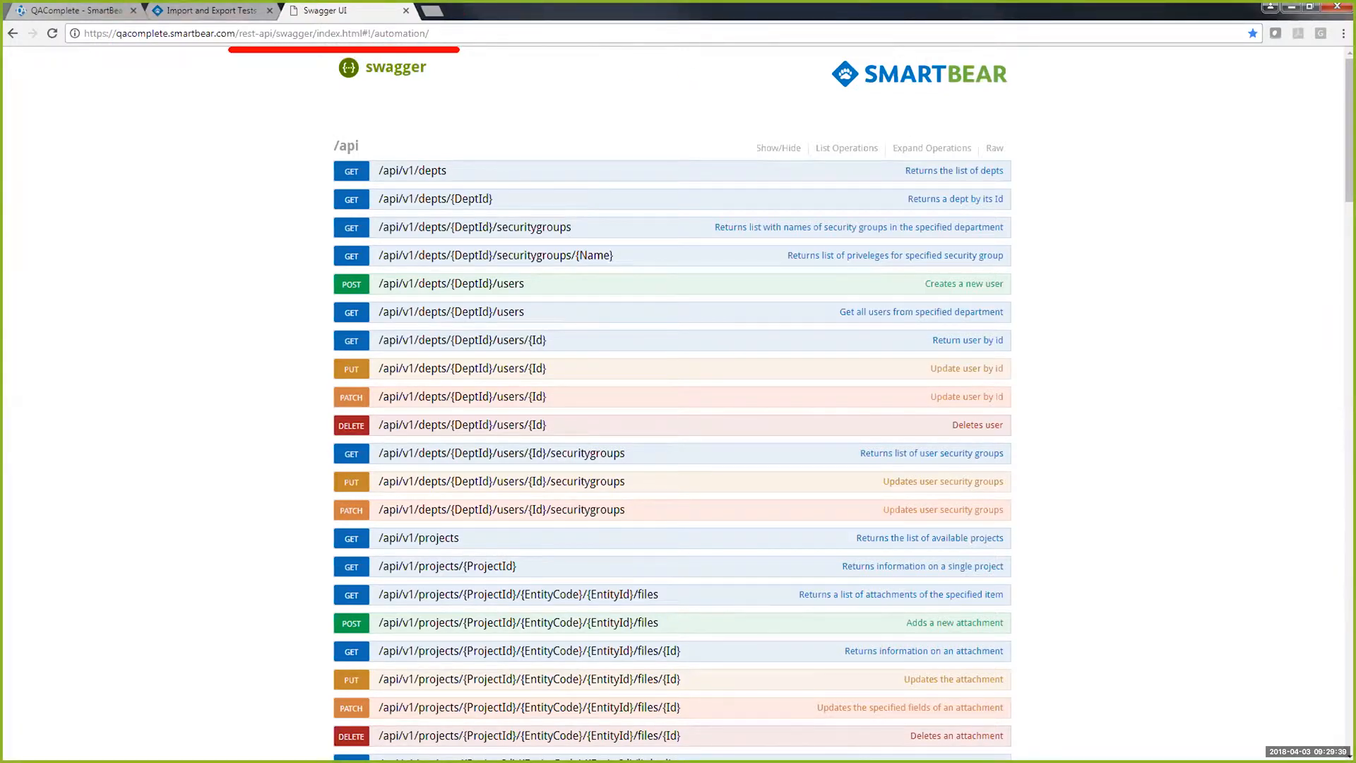
pyautogui.press('e')
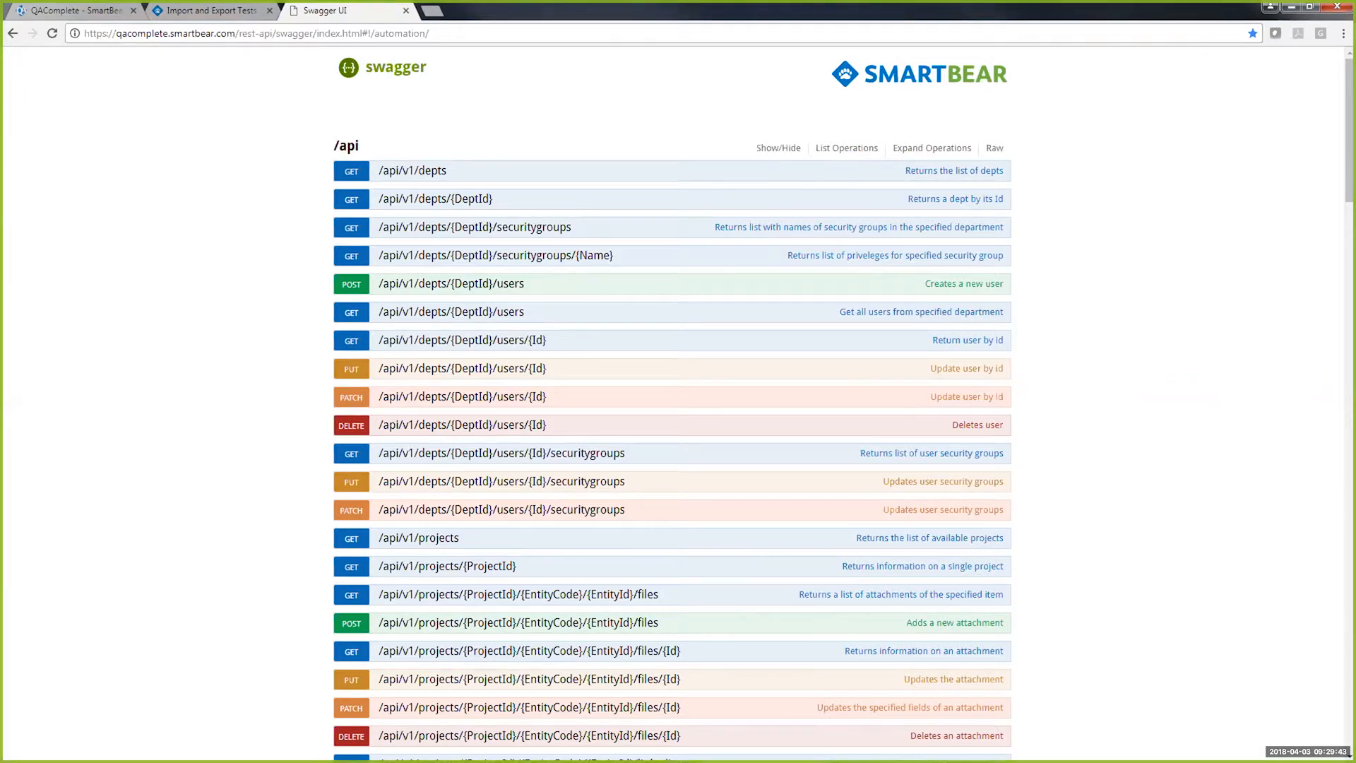
# - Find the POST /api/v1/projects/{ProjectId}/tests operation among the API endpoints, expand it and examine its response model schema
pyautogui.scroll(-8, 1068, 404)
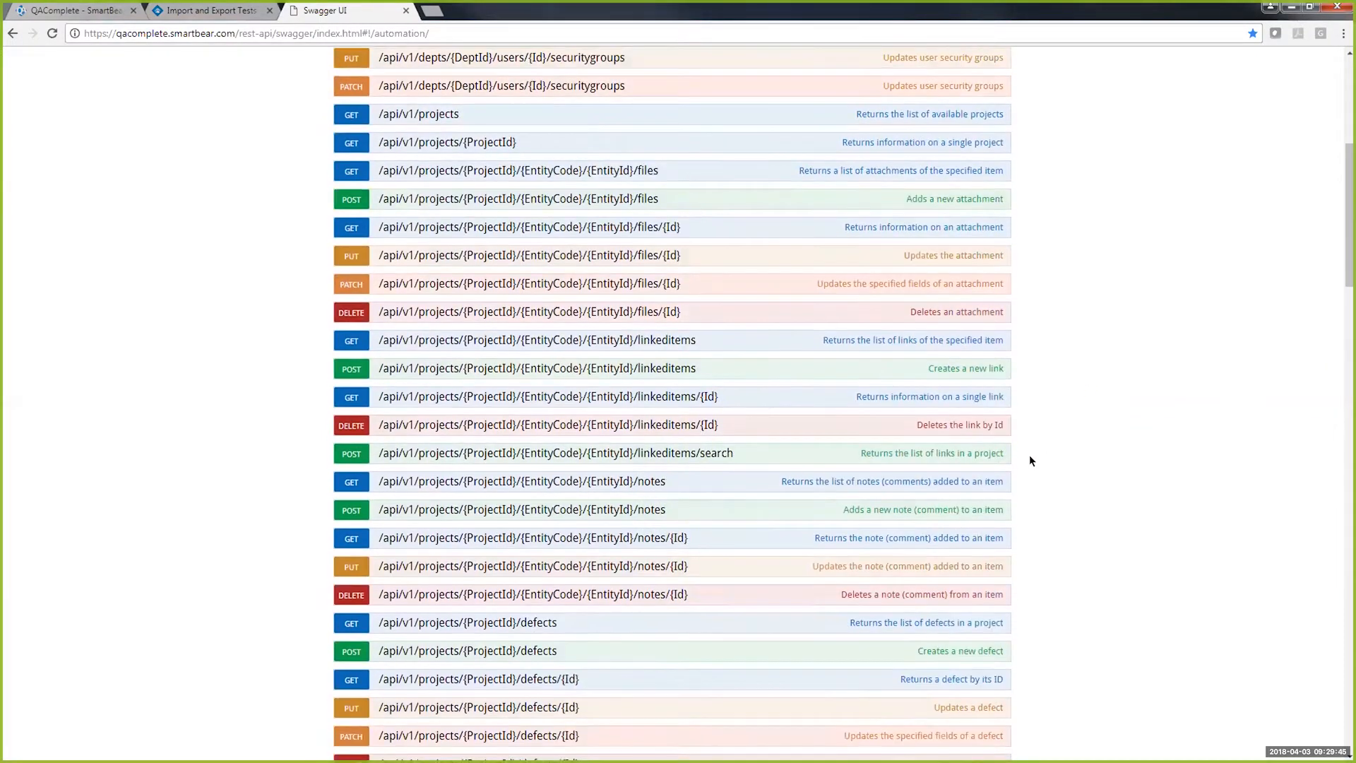
pyautogui.scroll(-3, 1020, 481)
pyautogui.scroll(8, 984, 480)
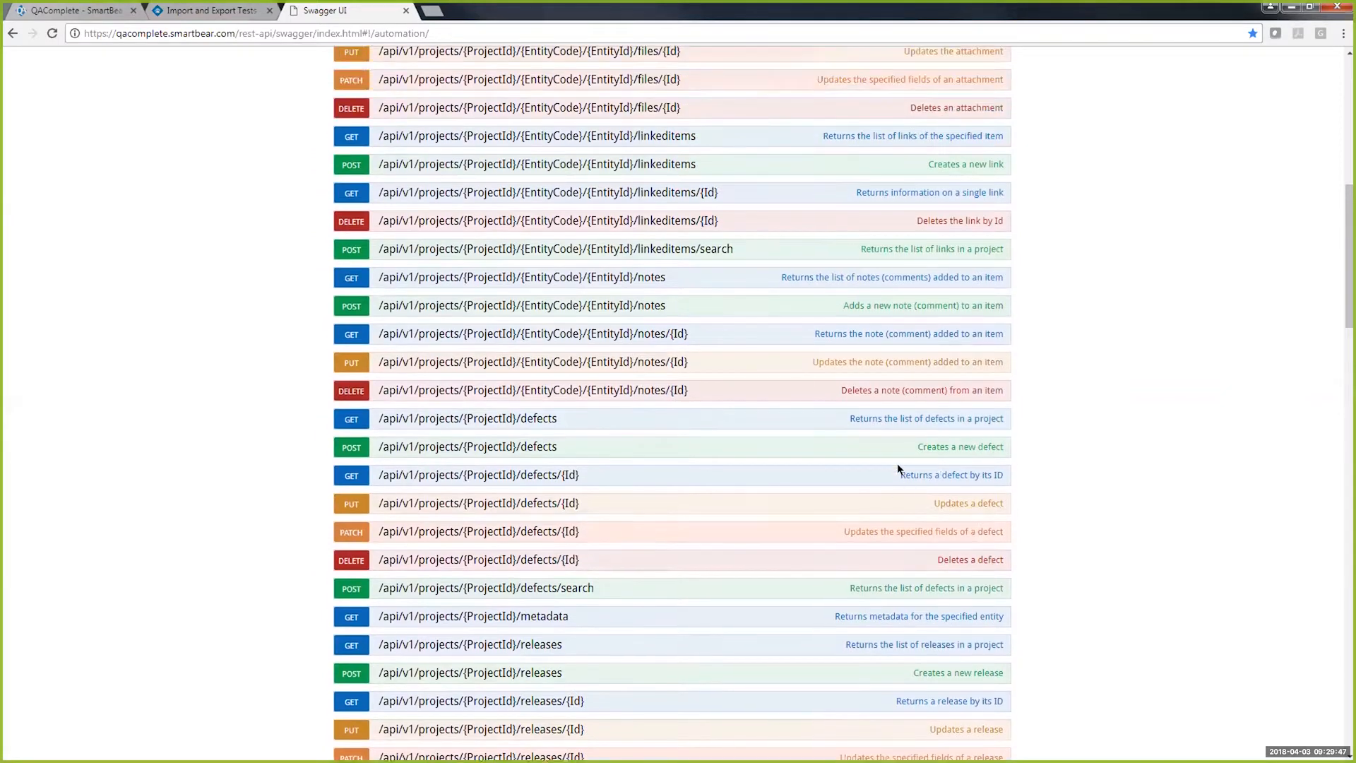
pyautogui.scroll(-15, 1018, 480)
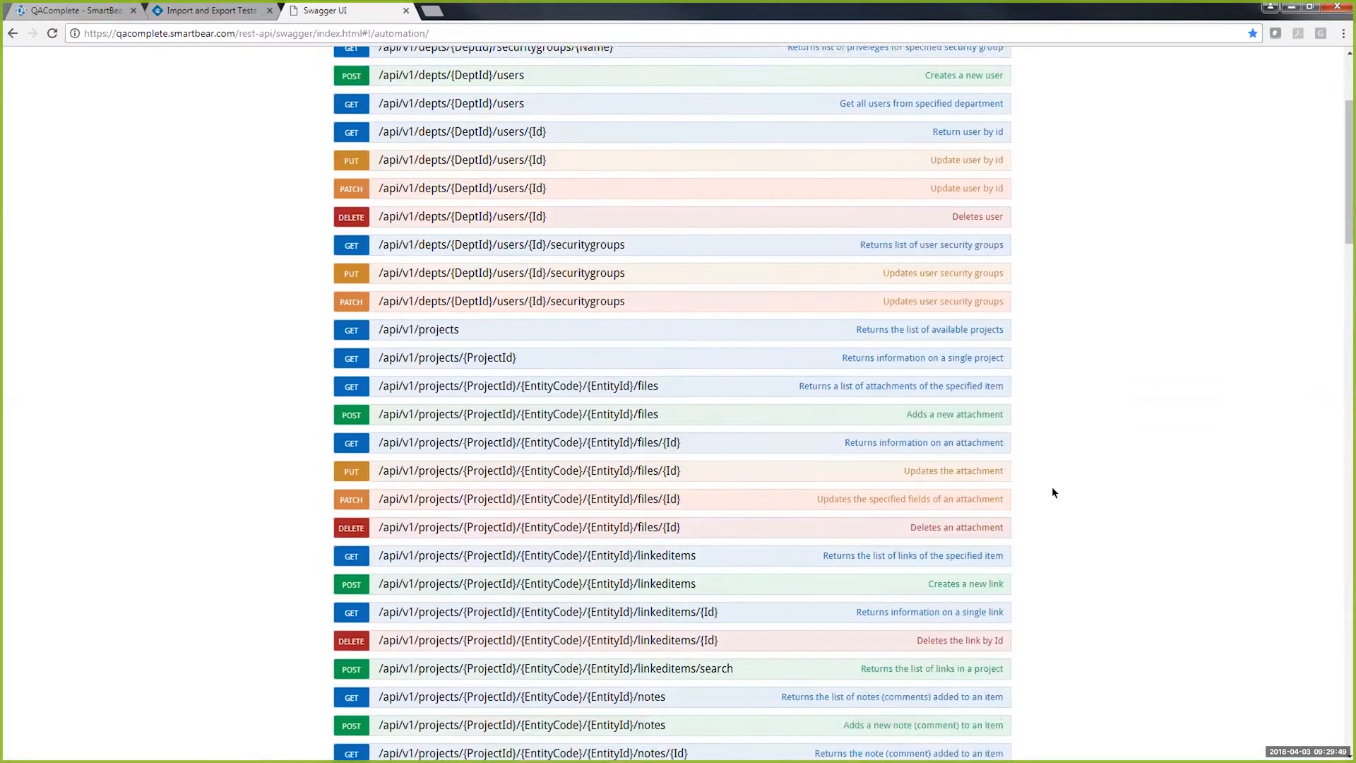
pyautogui.scroll(-4, 1018, 490)
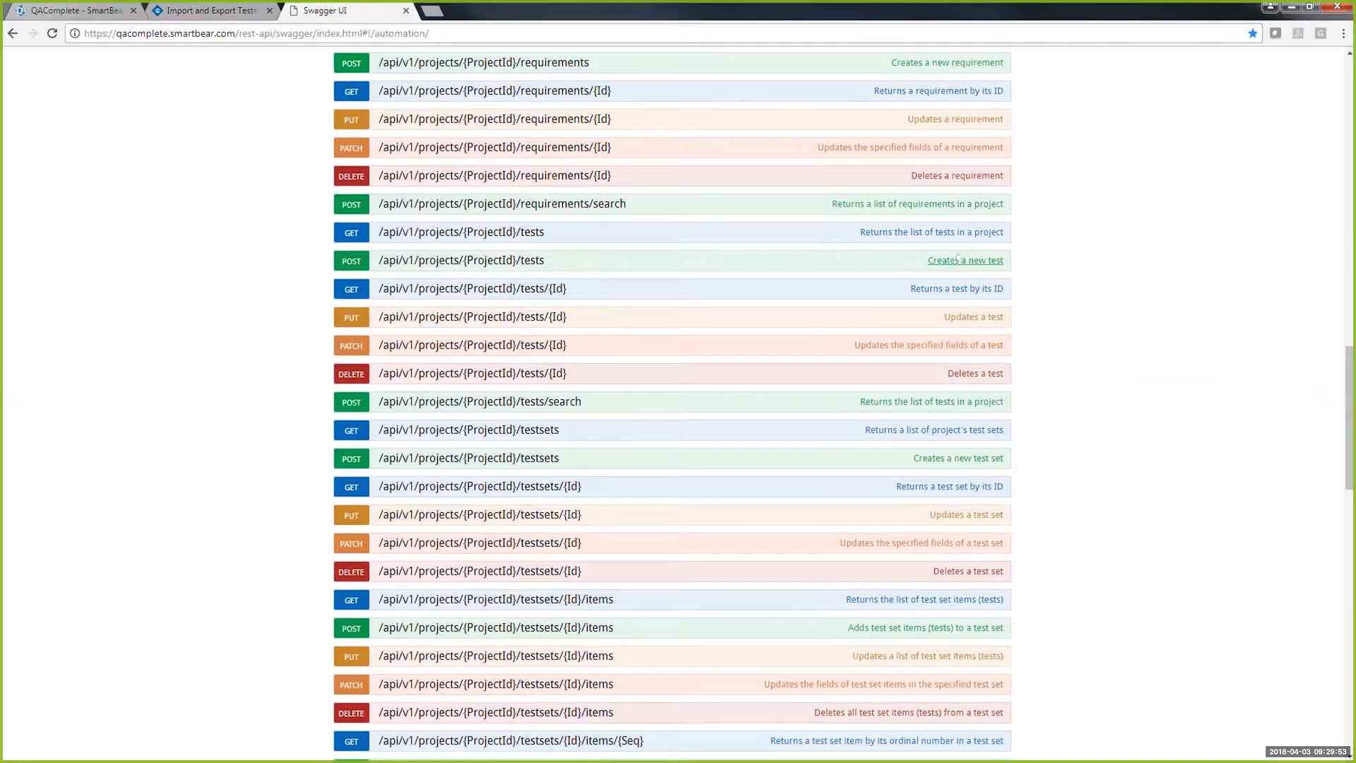
pyautogui.click(908, 260)
pyautogui.scroll(-5, 825, 375)
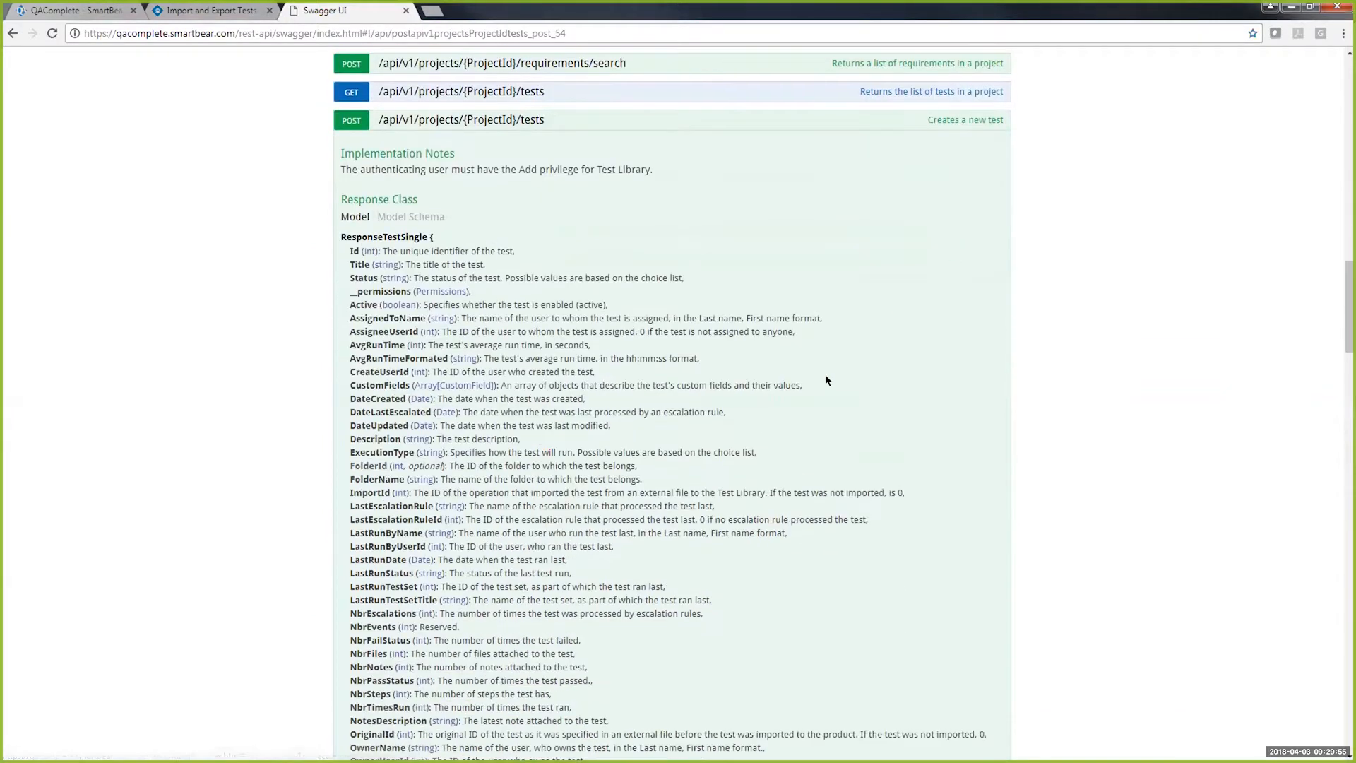
pyautogui.scroll(2, 825, 379)
pyautogui.scroll(-5, 826, 311)
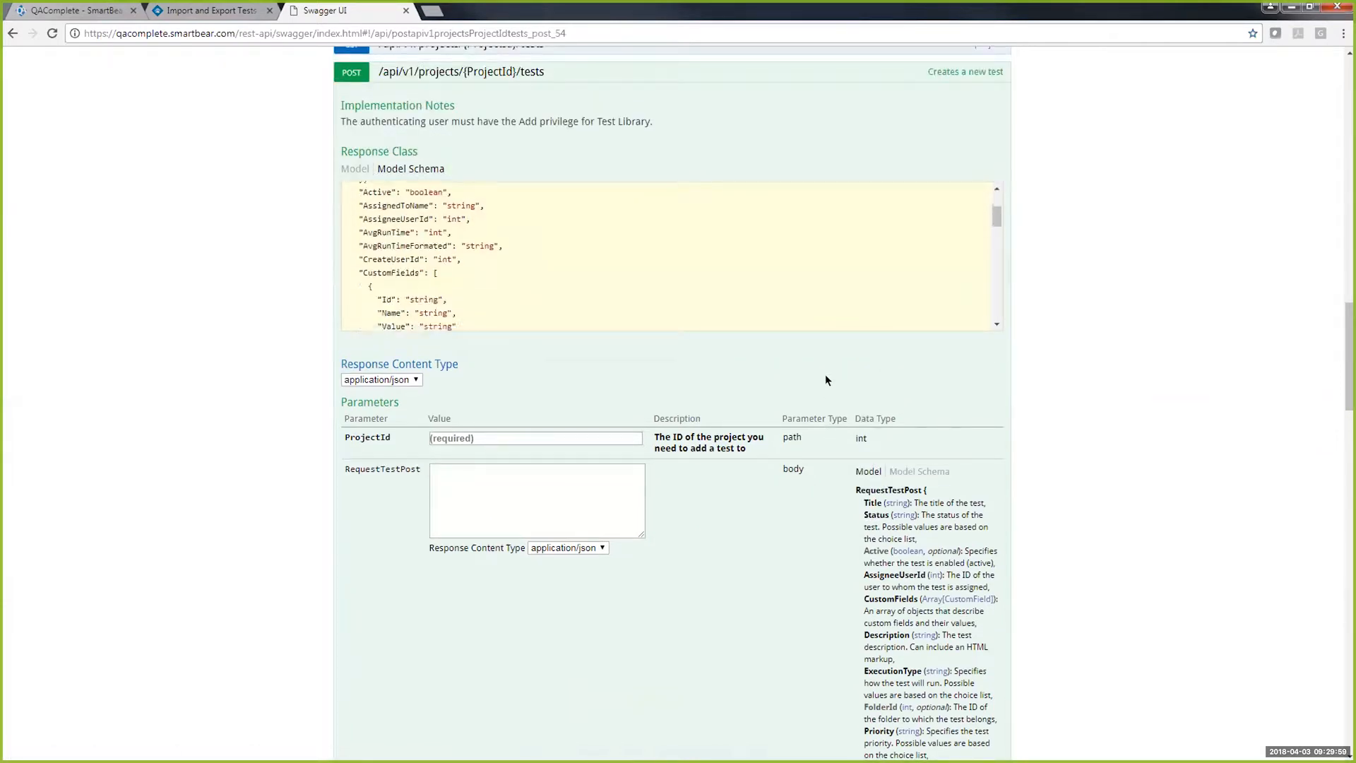
pyautogui.scroll(-4, 825, 311)
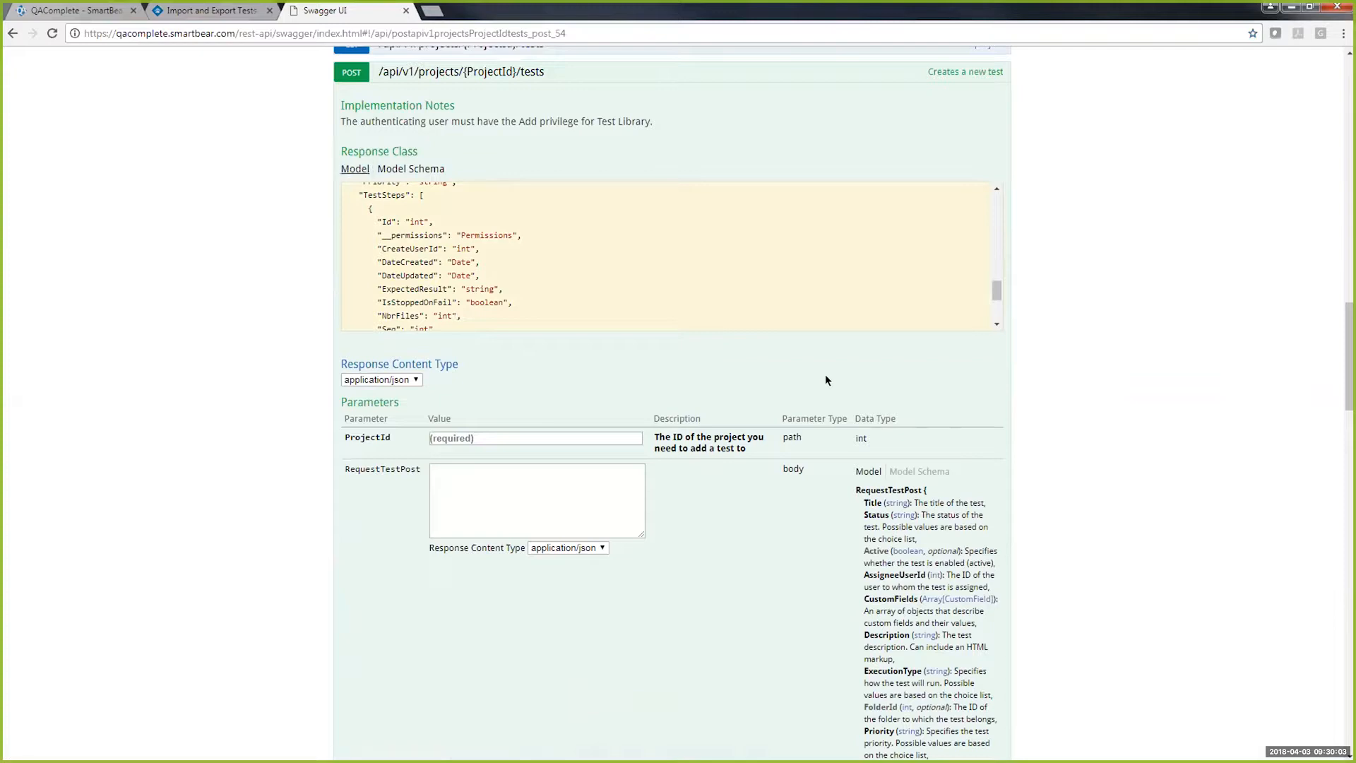
# - Show the Response Class as Model and examine the ProjectId and RequestTestPost parameters, including the CustomFields and TestSteps request fields
pyautogui.click(354, 169)
pyautogui.scroll(-3, 825, 376)
pyautogui.scroll(-10, 825, 380)
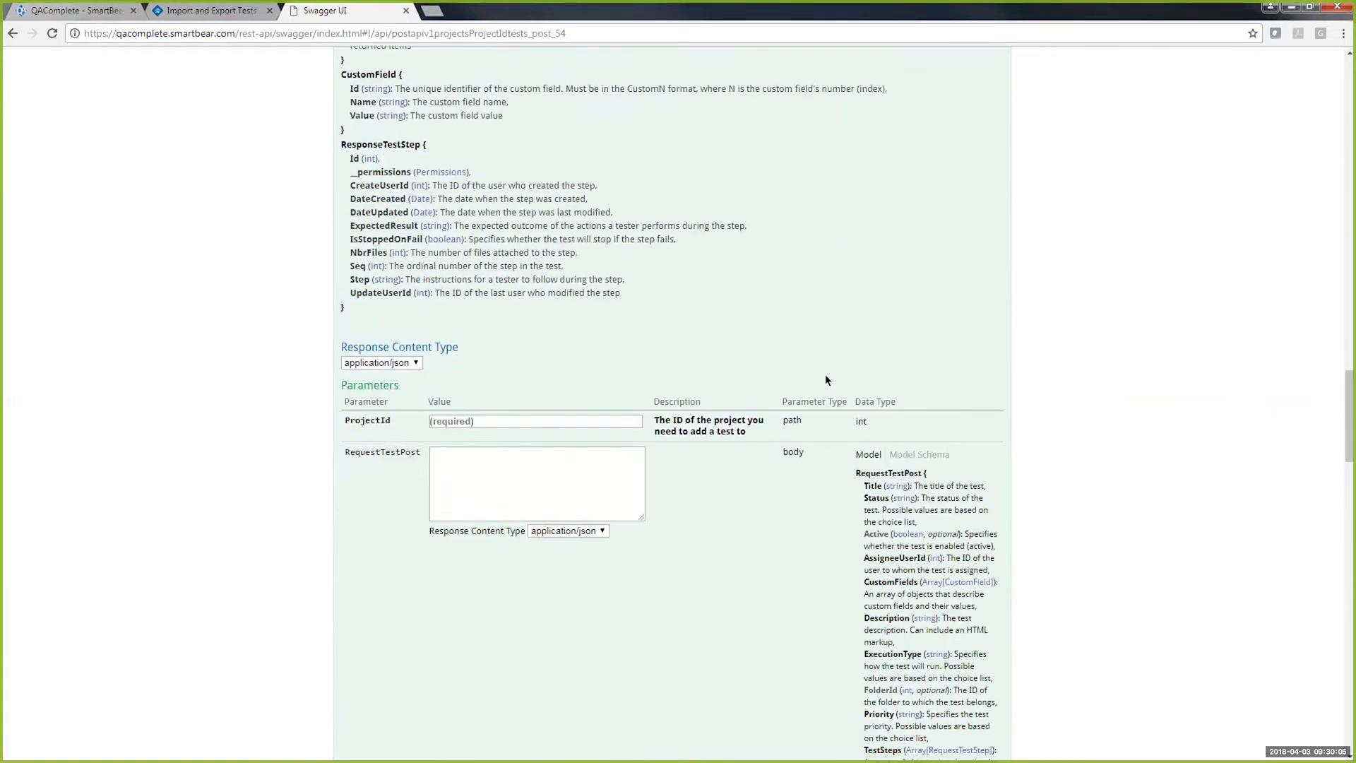
pyautogui.scroll(-1, 1032, 301)
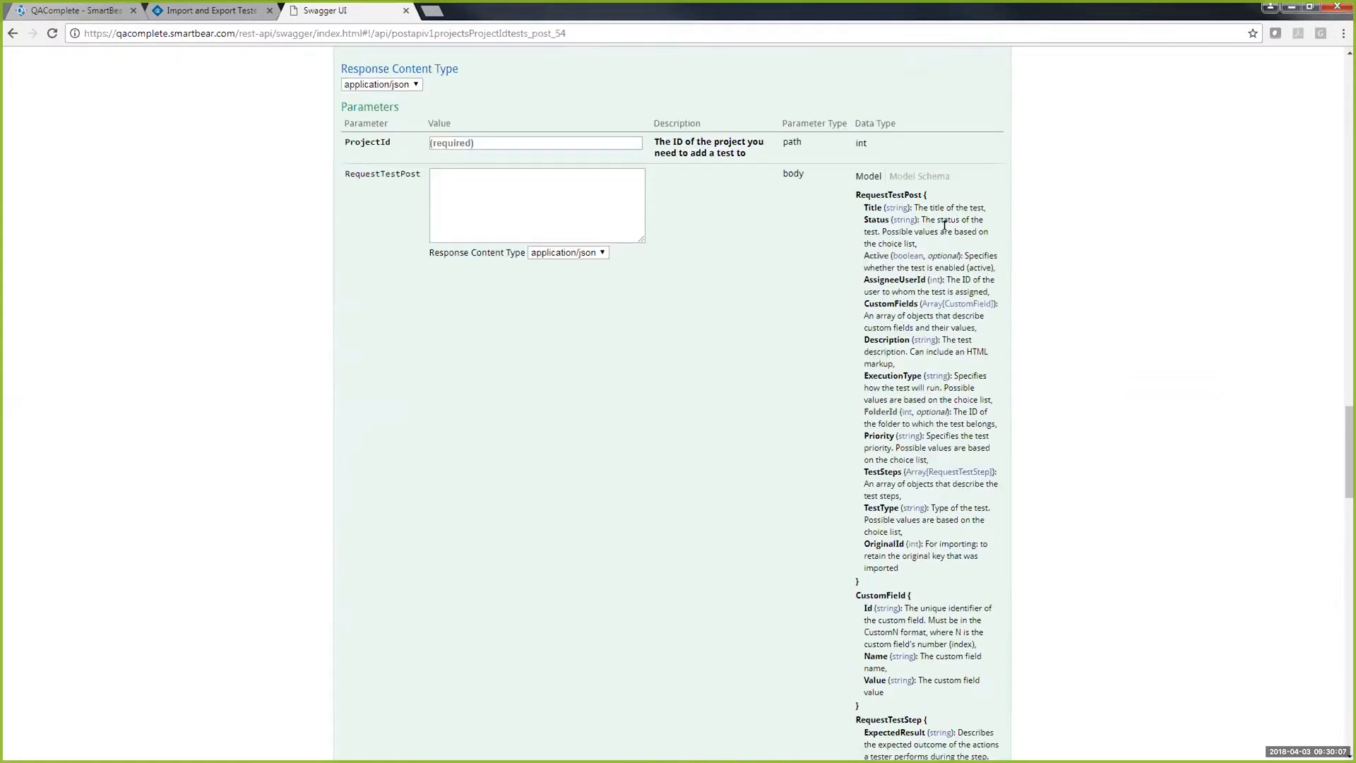
pyautogui.scroll(-1, 945, 224)
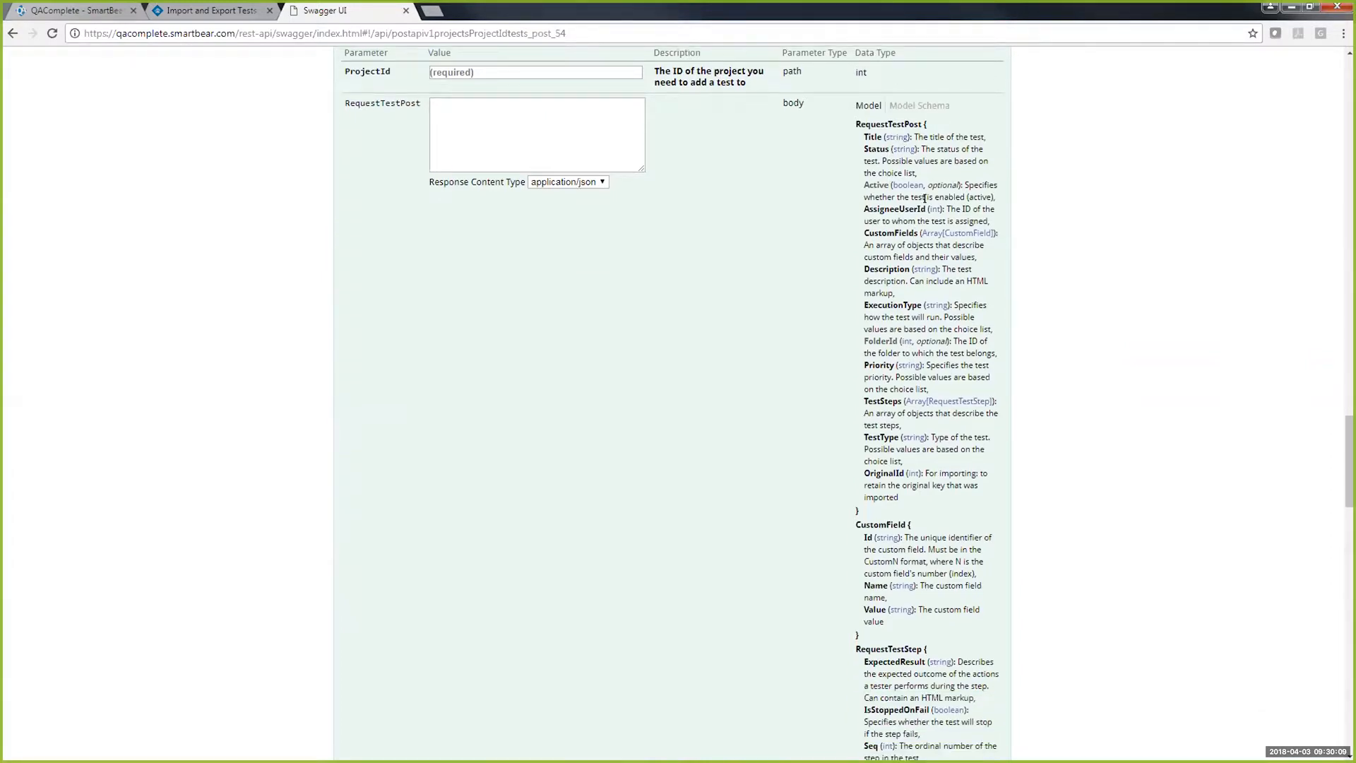
pyautogui.moveTo(874, 232); pyautogui.dragTo(923, 229)
pyautogui.click(784, 244)
pyautogui.scroll(2, 784, 245)
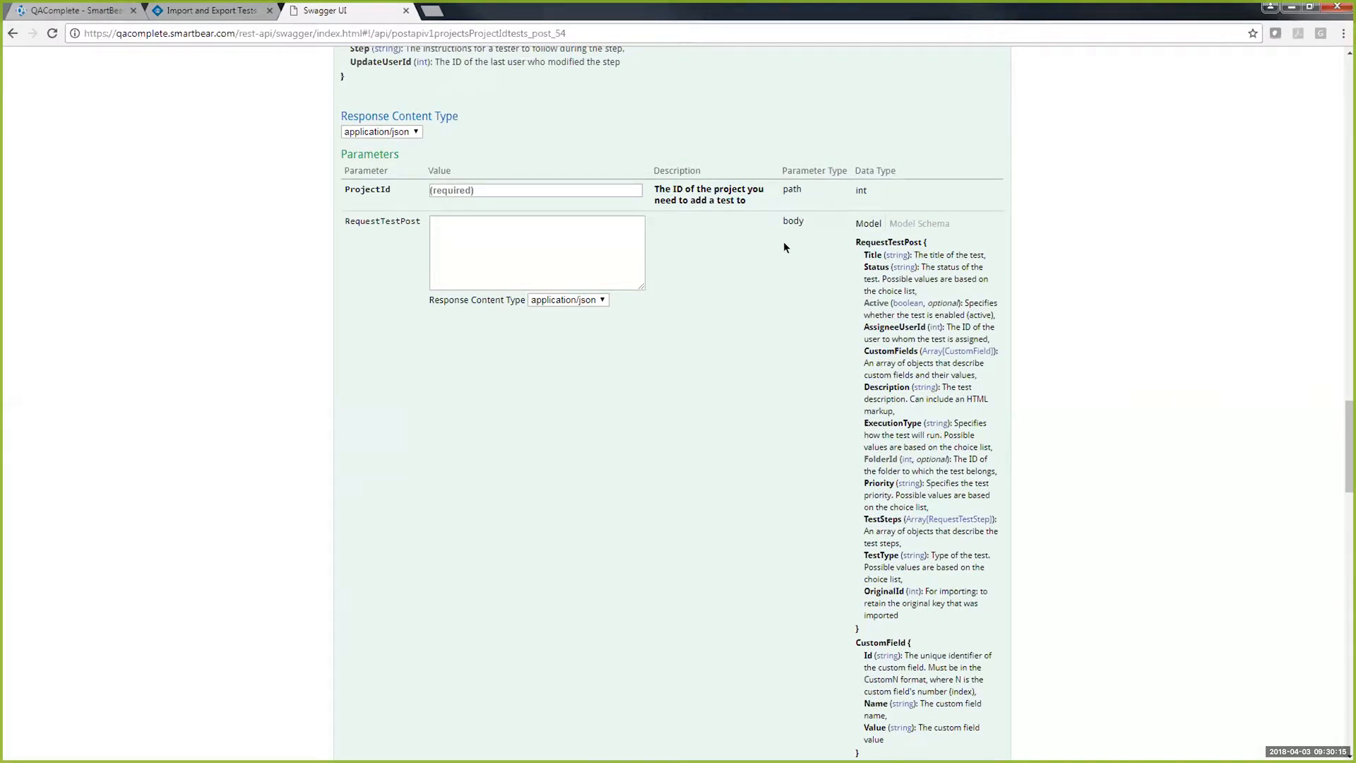
pyautogui.scroll(1, 783, 242)
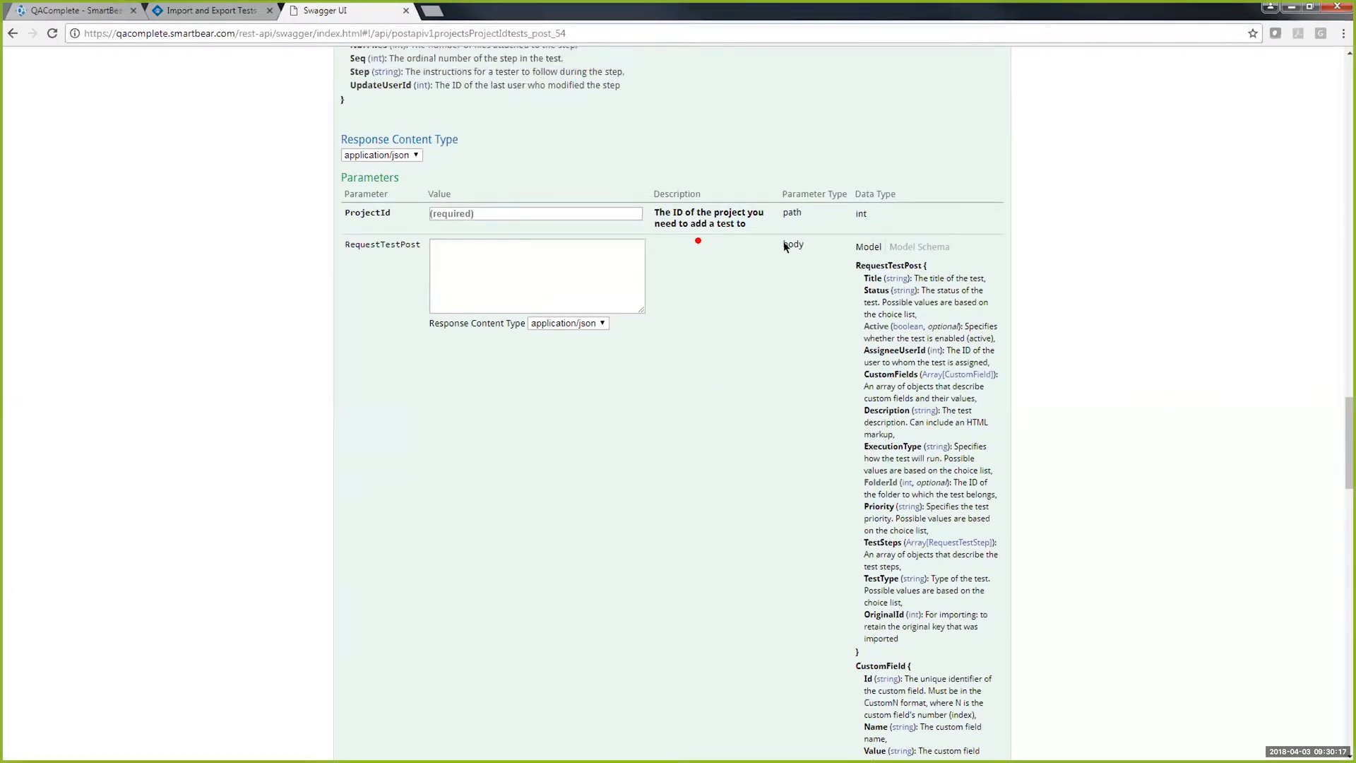
pyautogui.moveTo(426, 255); pyautogui.dragTo(304, 304)
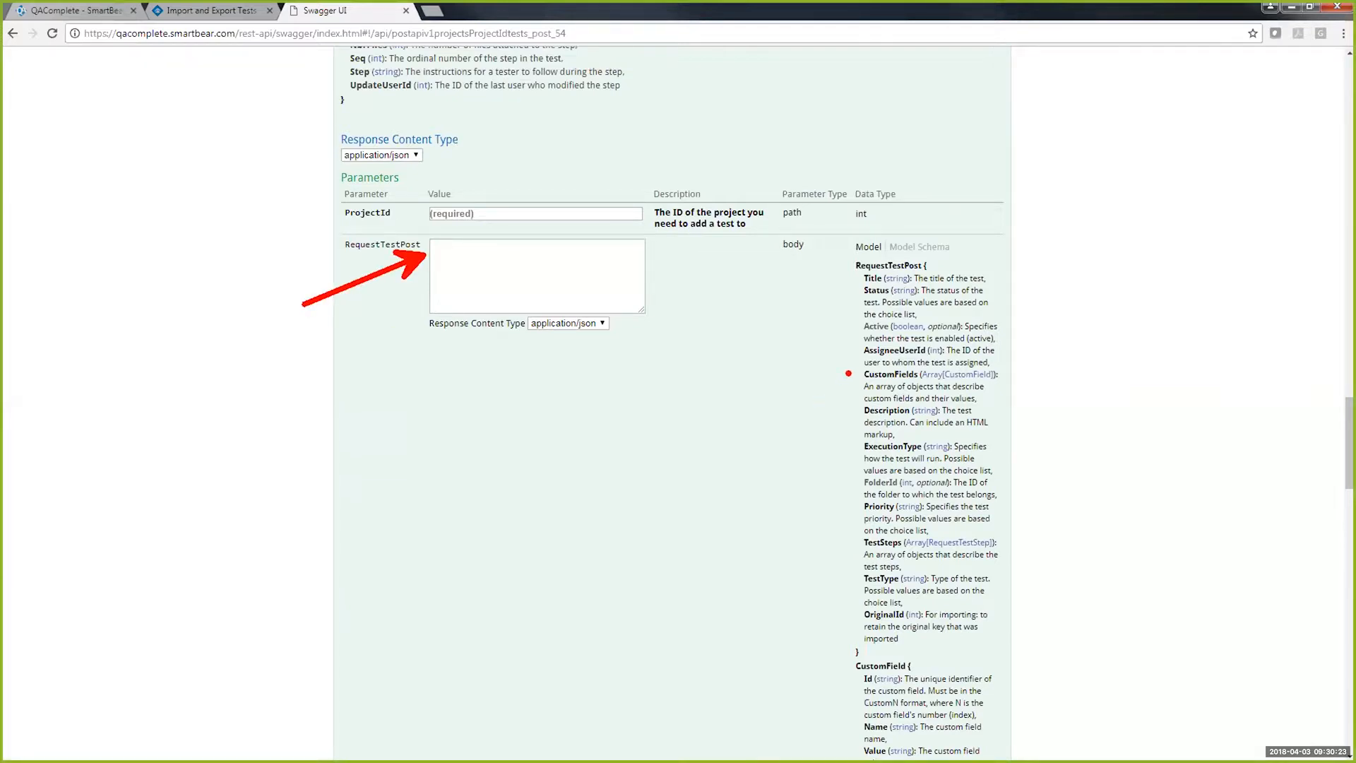
pyautogui.press('Escape')
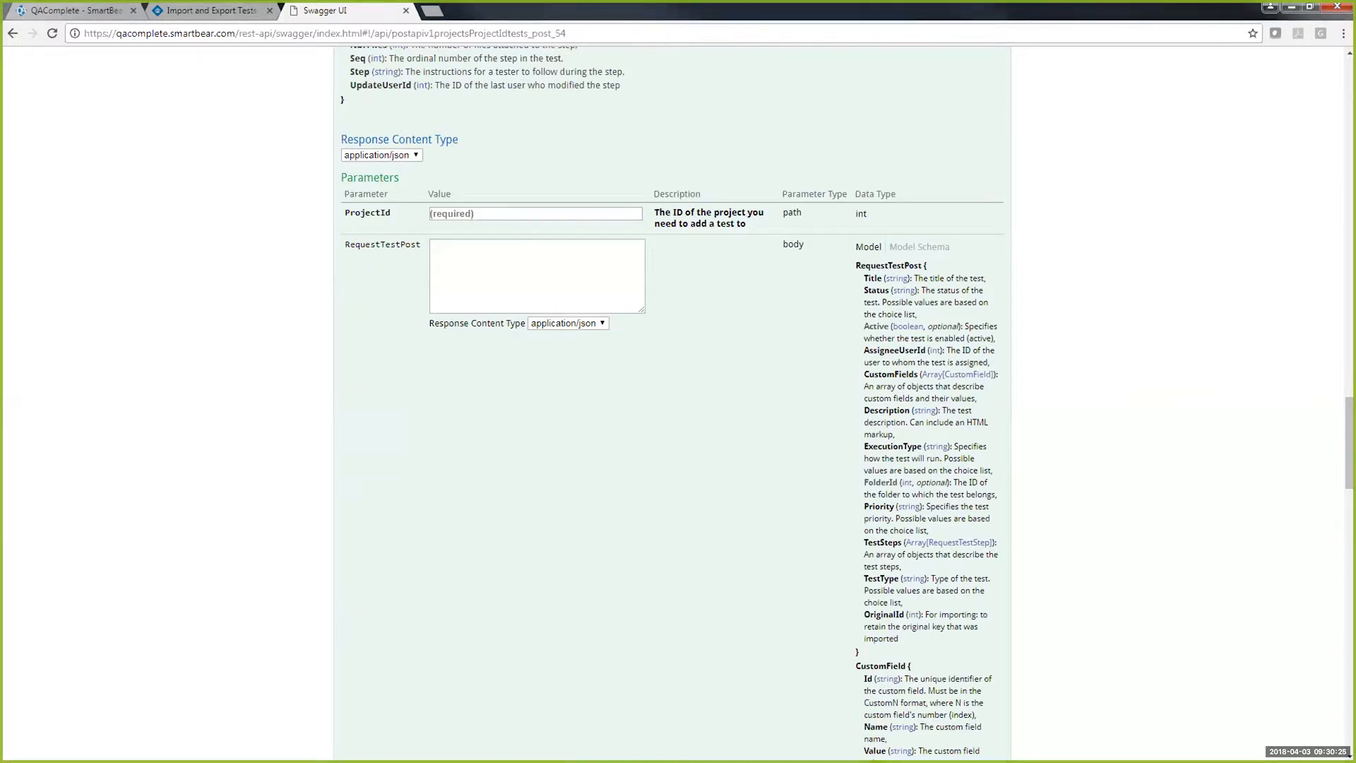
# - Collapse the POST operation that creates a new test and close the Swagger UI browser tab
pyautogui.scroll(10, 760, 511)
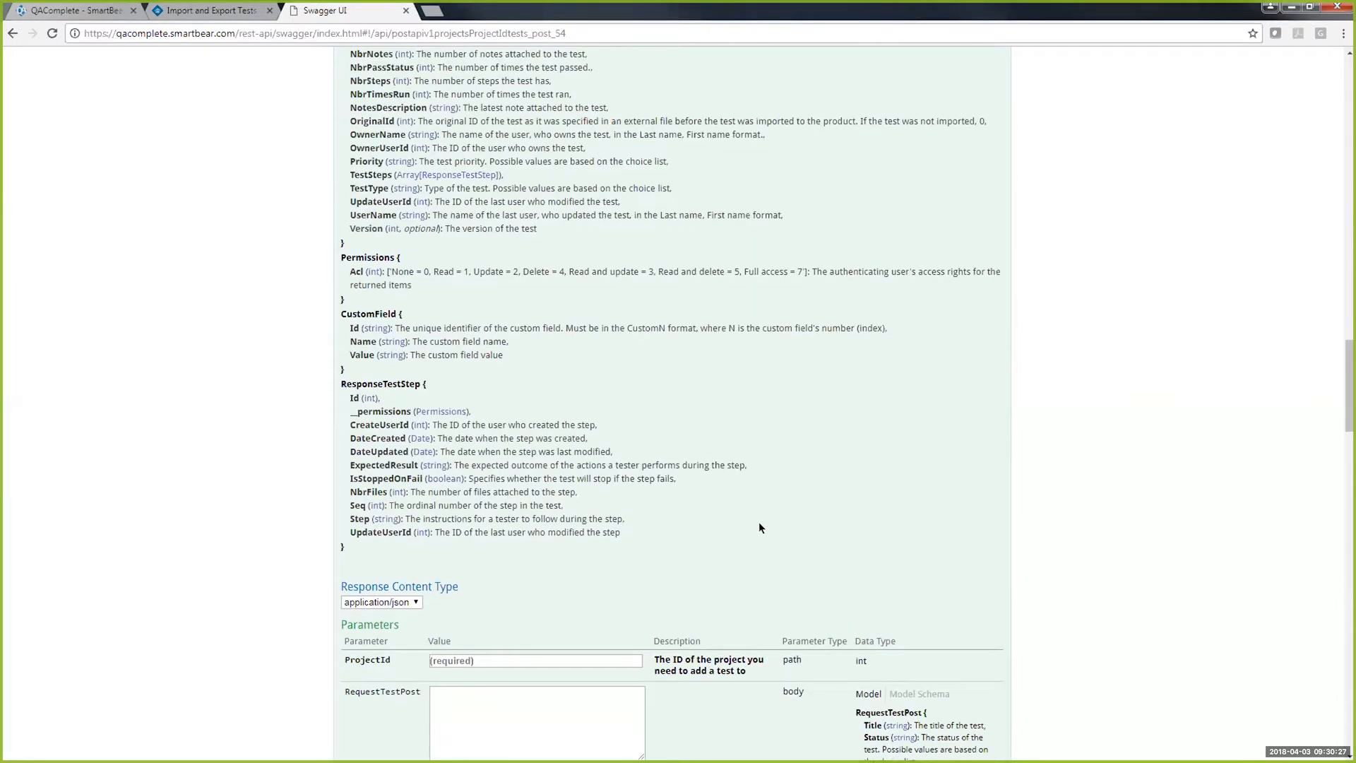
pyautogui.scroll(7, 761, 535)
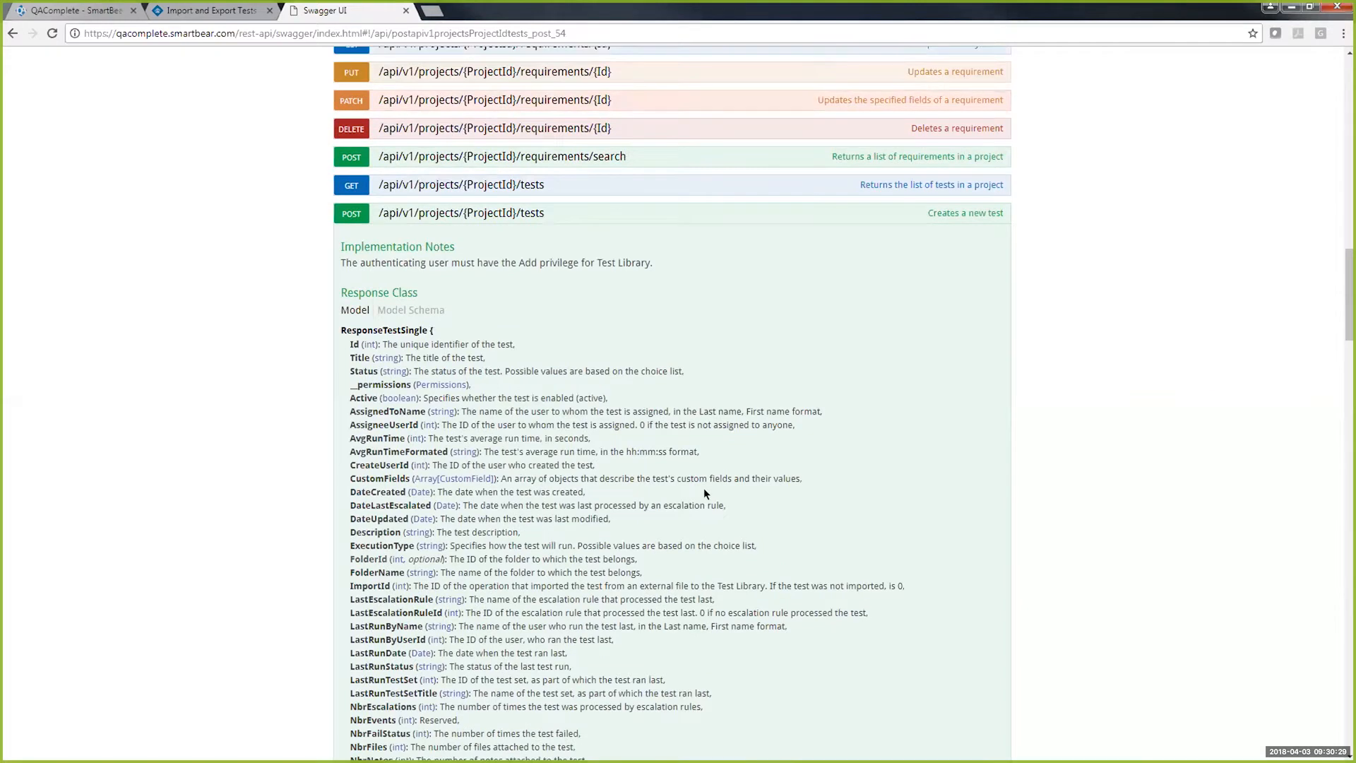
pyautogui.click(461, 214)
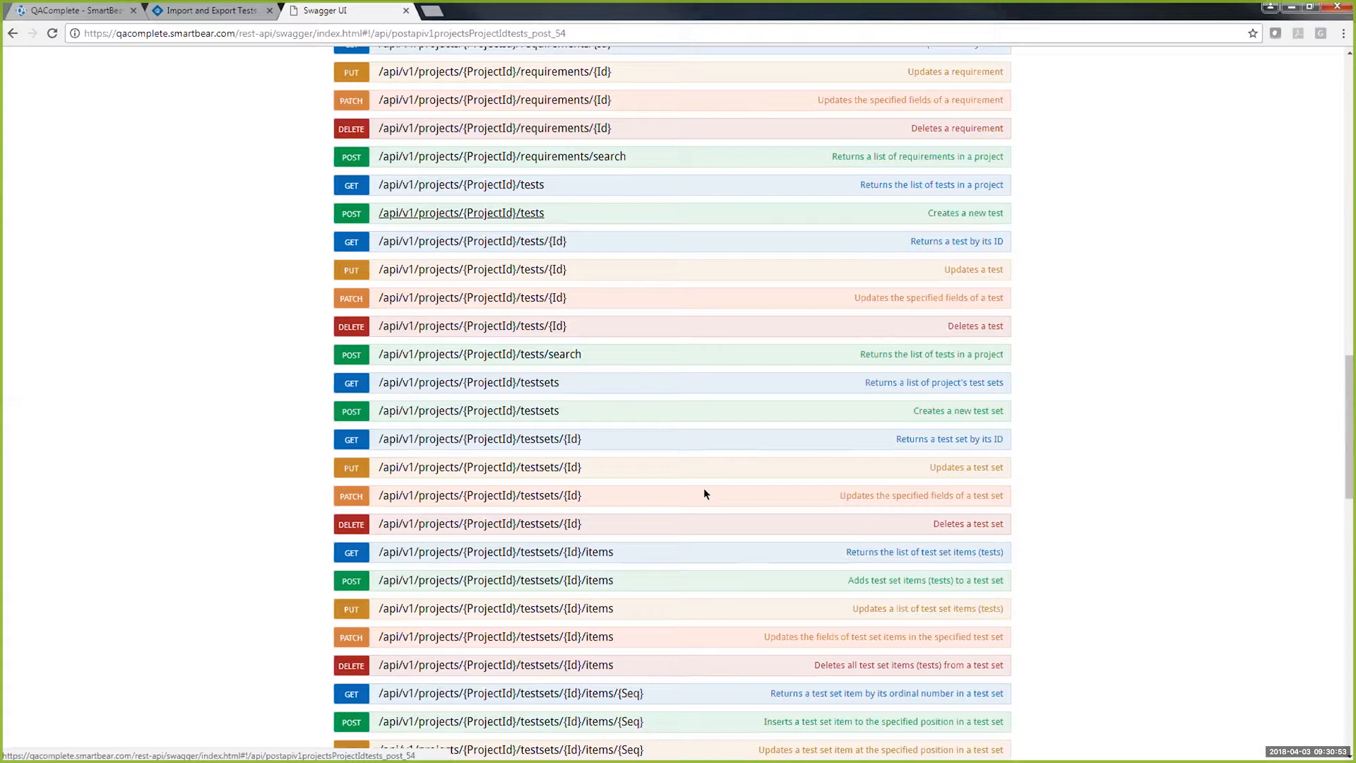
pyautogui.click(406, 11)
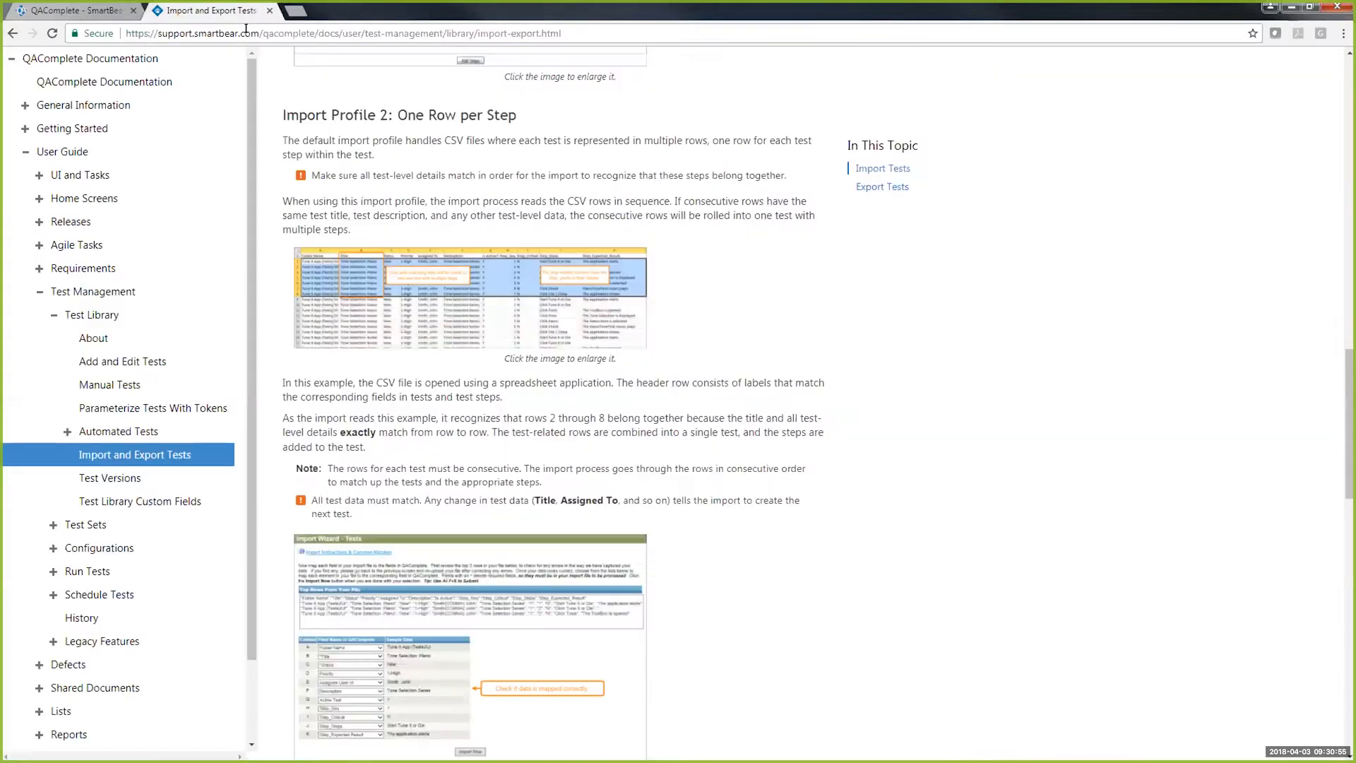
# - Close the Import and Export Tests documentation page and view the project's list of test hosts
pyautogui.click(269, 10)
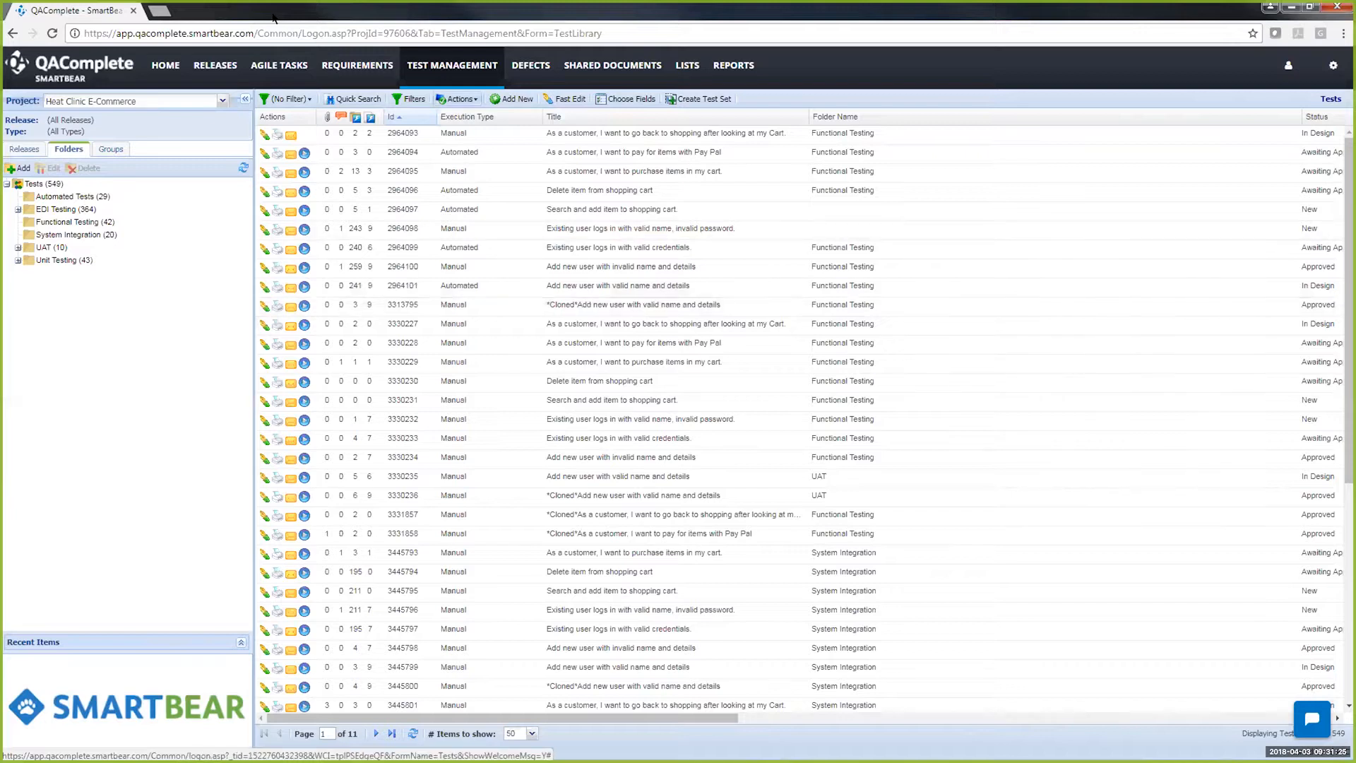
pyautogui.moveTo(452, 66)
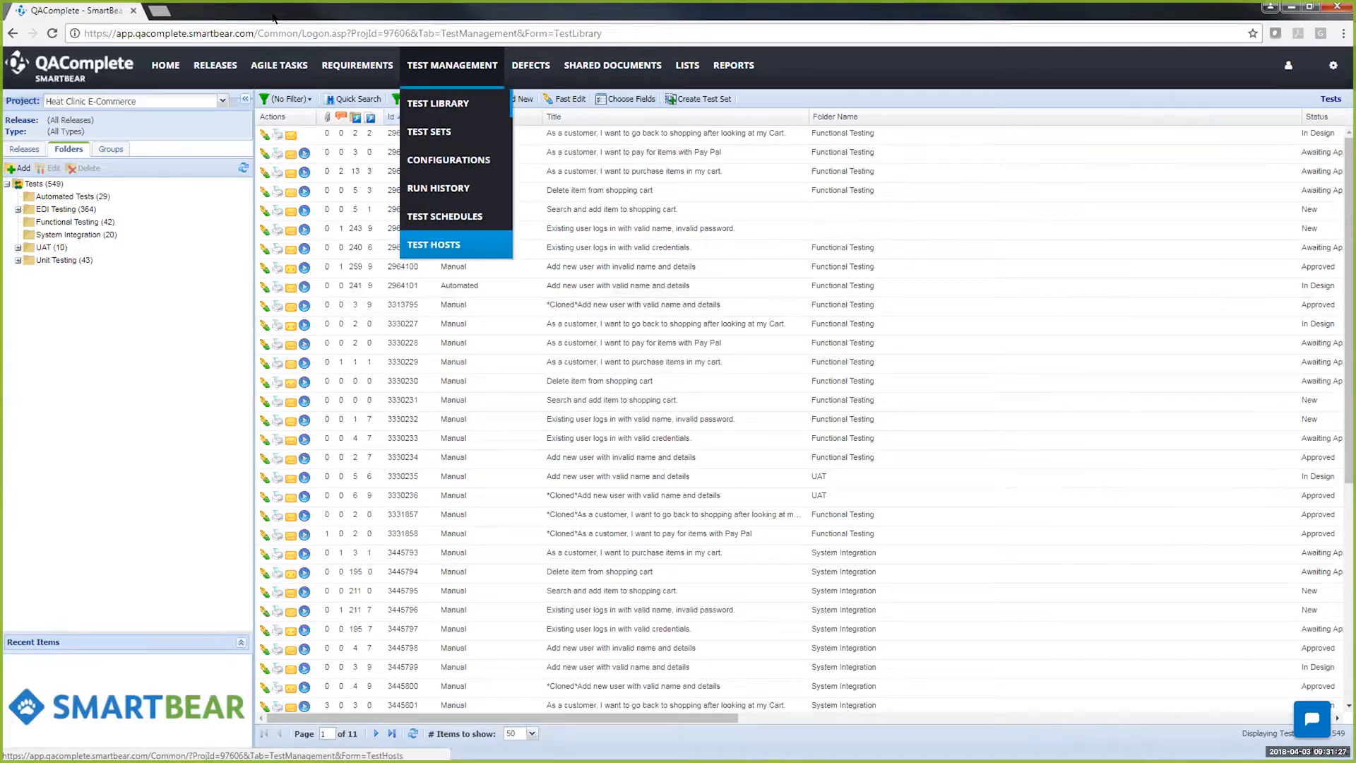
pyautogui.click(433, 245)
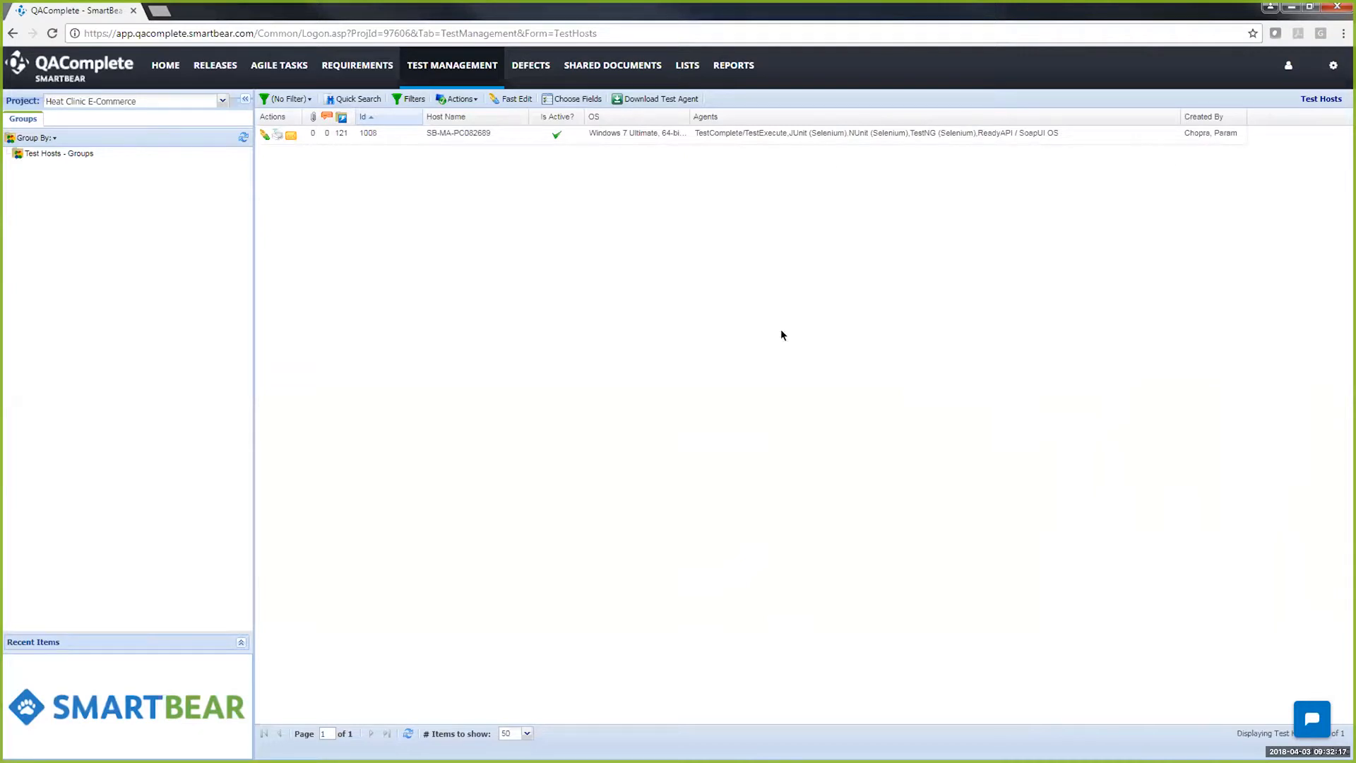
# - In the Test Library, open test 2964100, "Add new user with invalid name and details", and bring up the form for adding an automation
pyautogui.moveTo(452, 66)
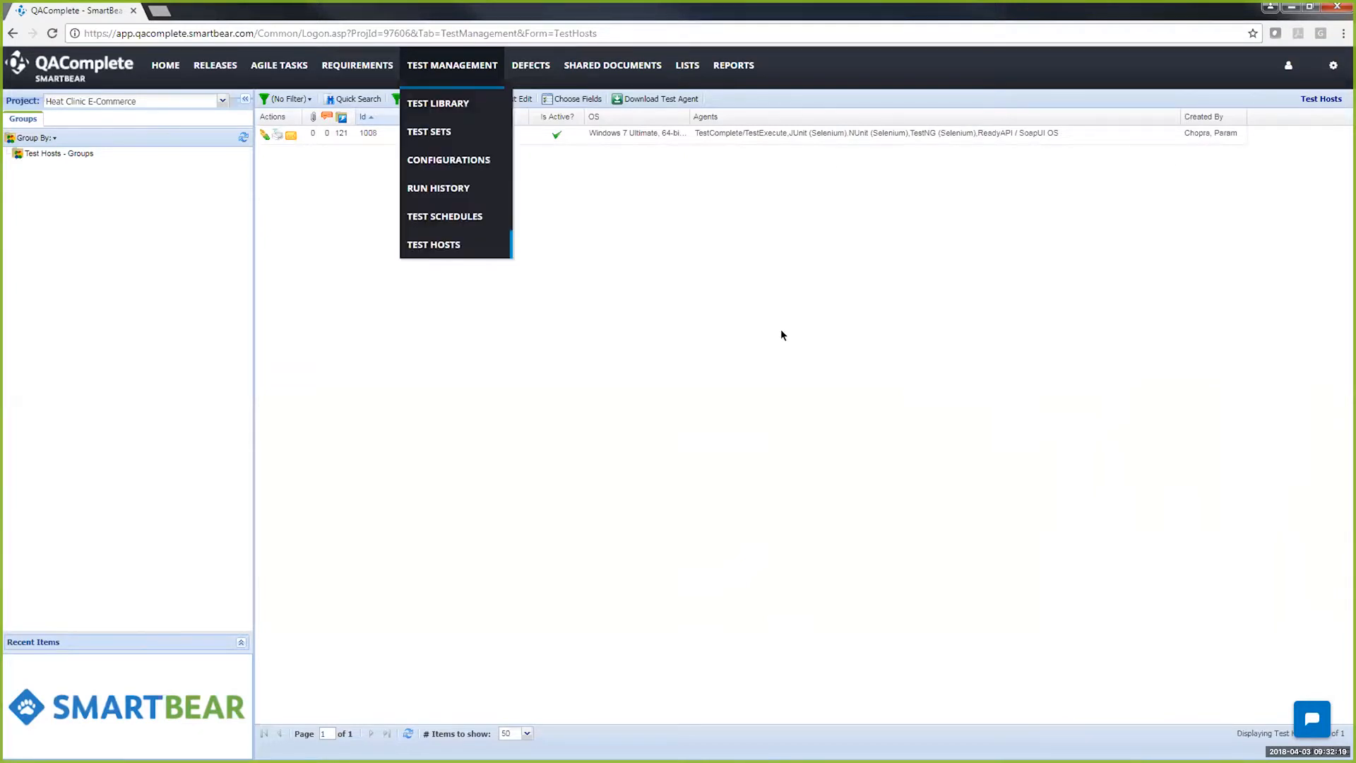
pyautogui.click(438, 103)
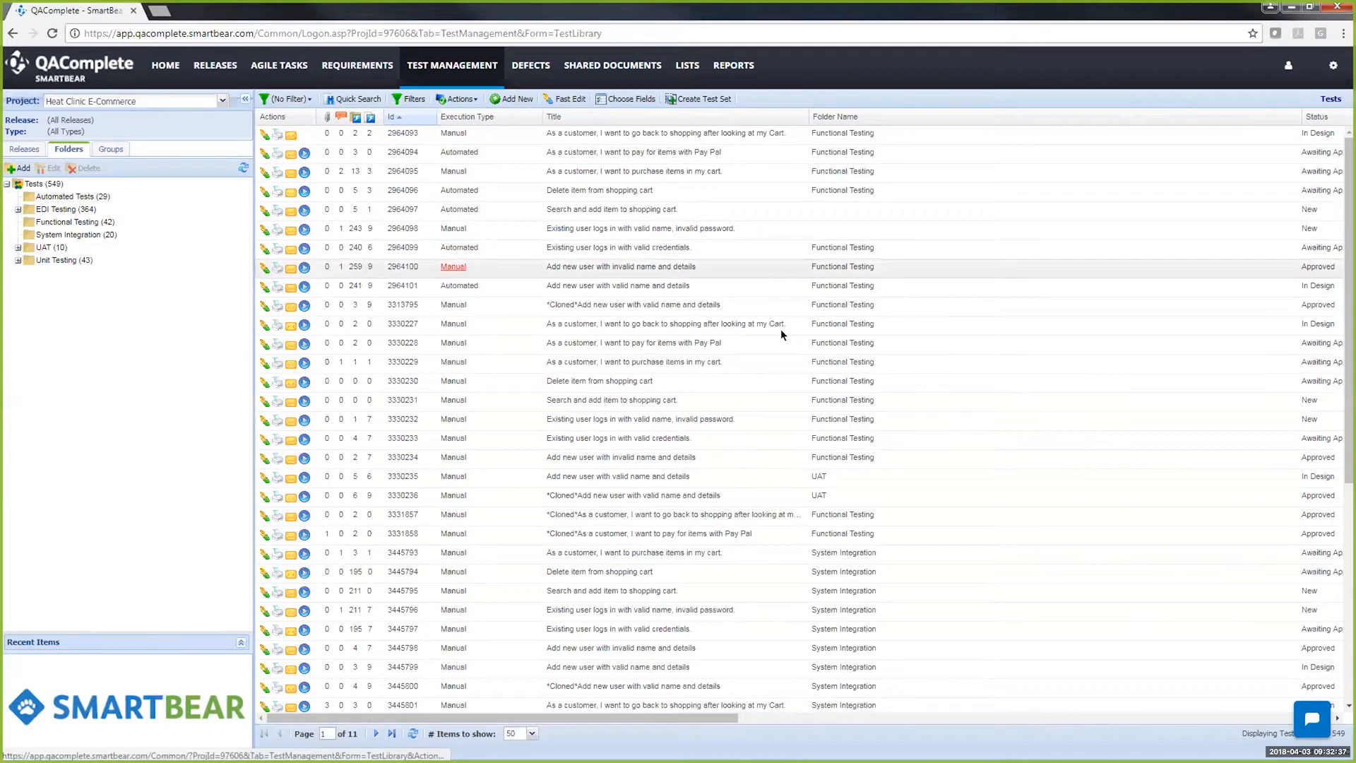
pyautogui.click(453, 267)
pyautogui.click(390, 162)
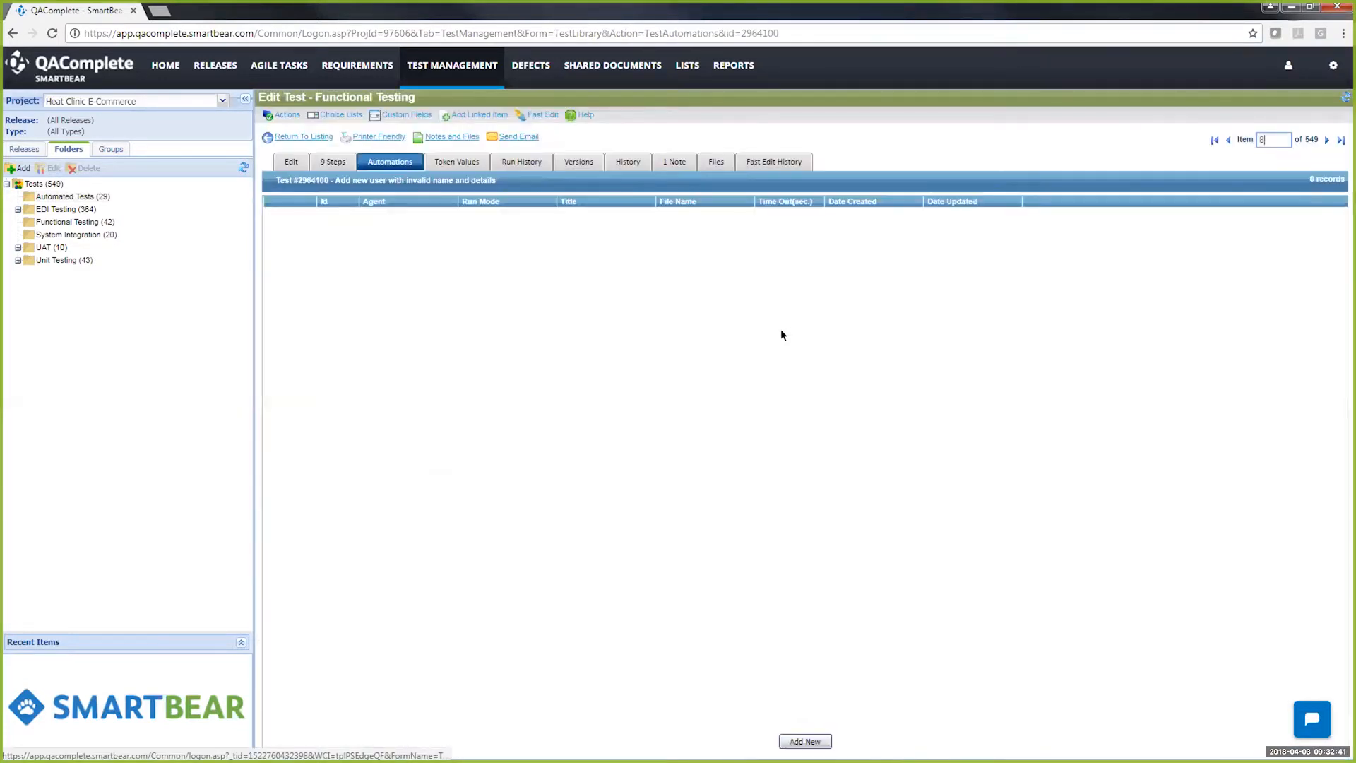
pyautogui.click(795, 741)
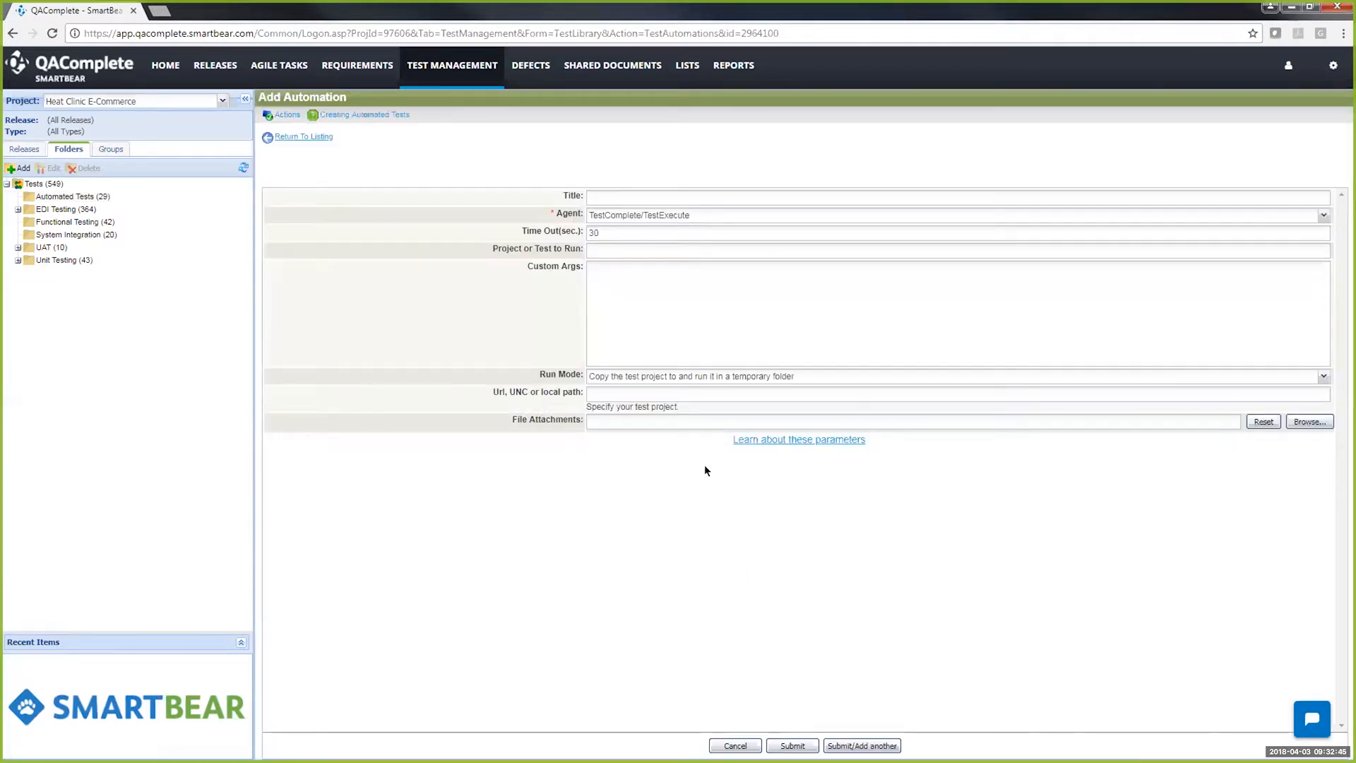
# - Examine the agent choices offered for the new automation without changing the TestComplete/TestExecute selection
pyautogui.click(705, 215)
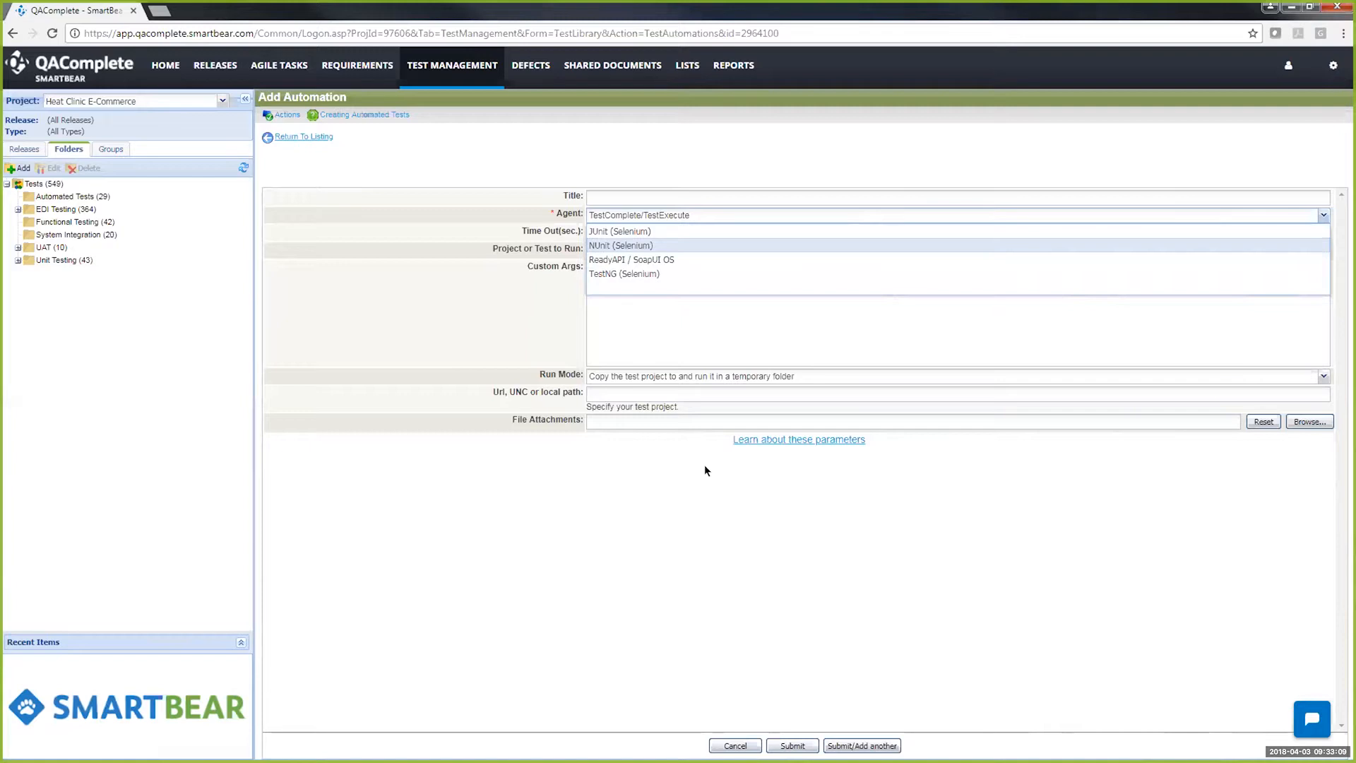
pyautogui.press('Up')
pyautogui.press('Escape')
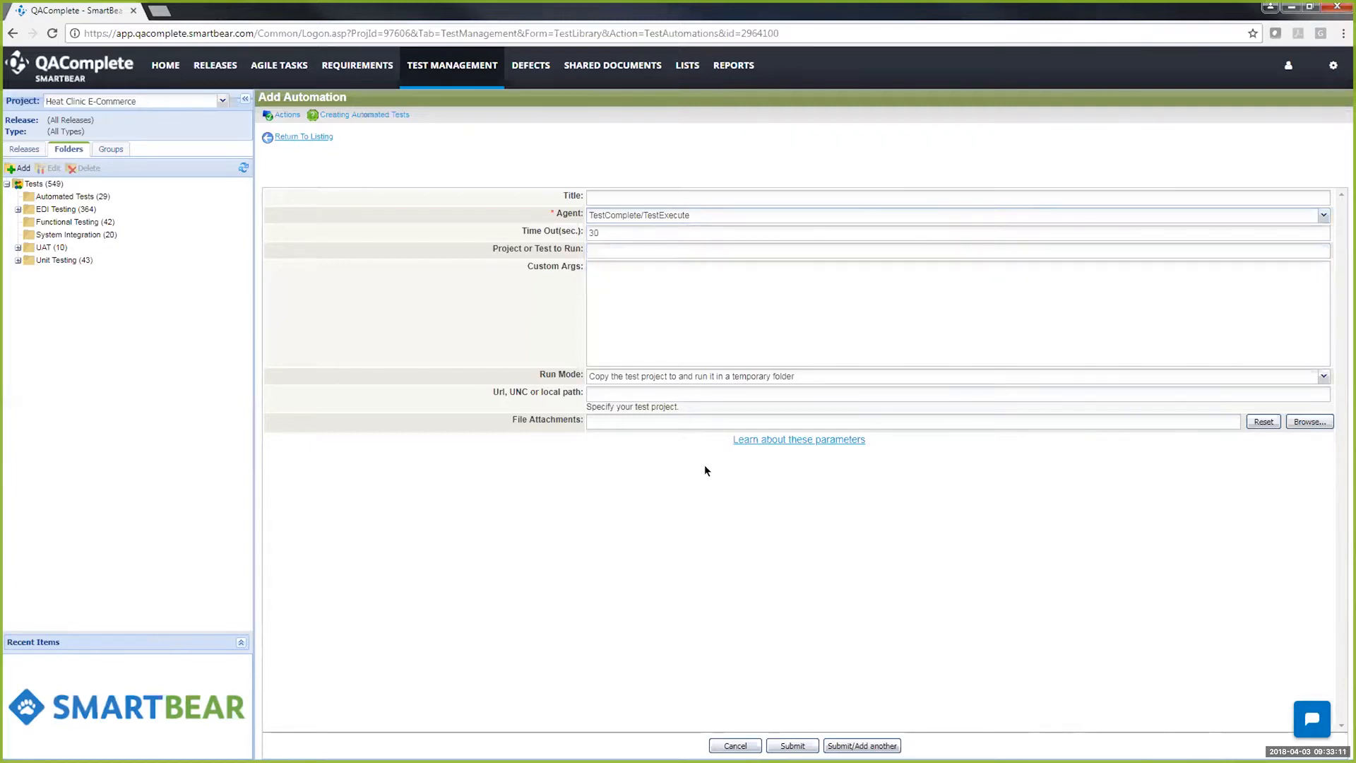
pyautogui.hotkey('alt', 'Down')
pyautogui.press('Escape')
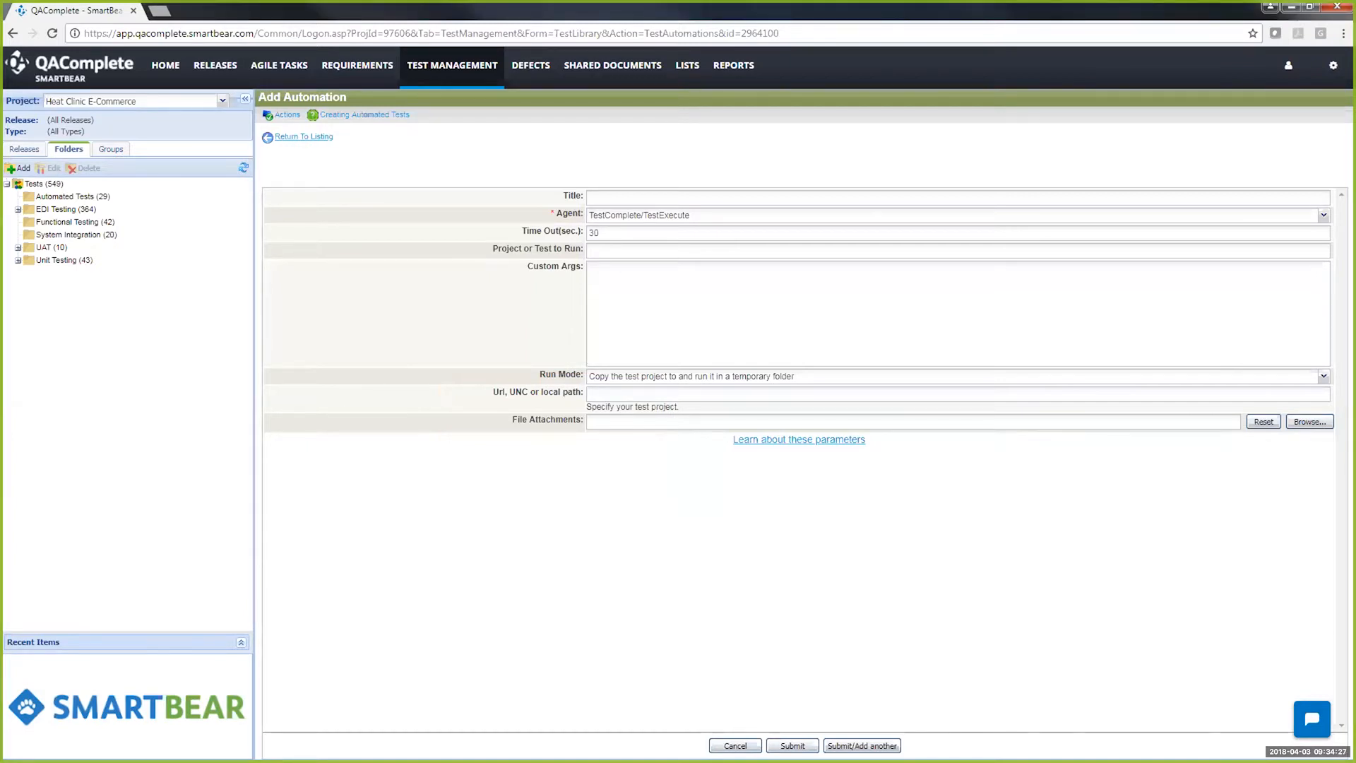
# - In the Automated Tests folder, open HotSauceTest 4499849 and view its 06/13/2017 09:58:53 AM run from the run history
pyautogui.click(70, 196)
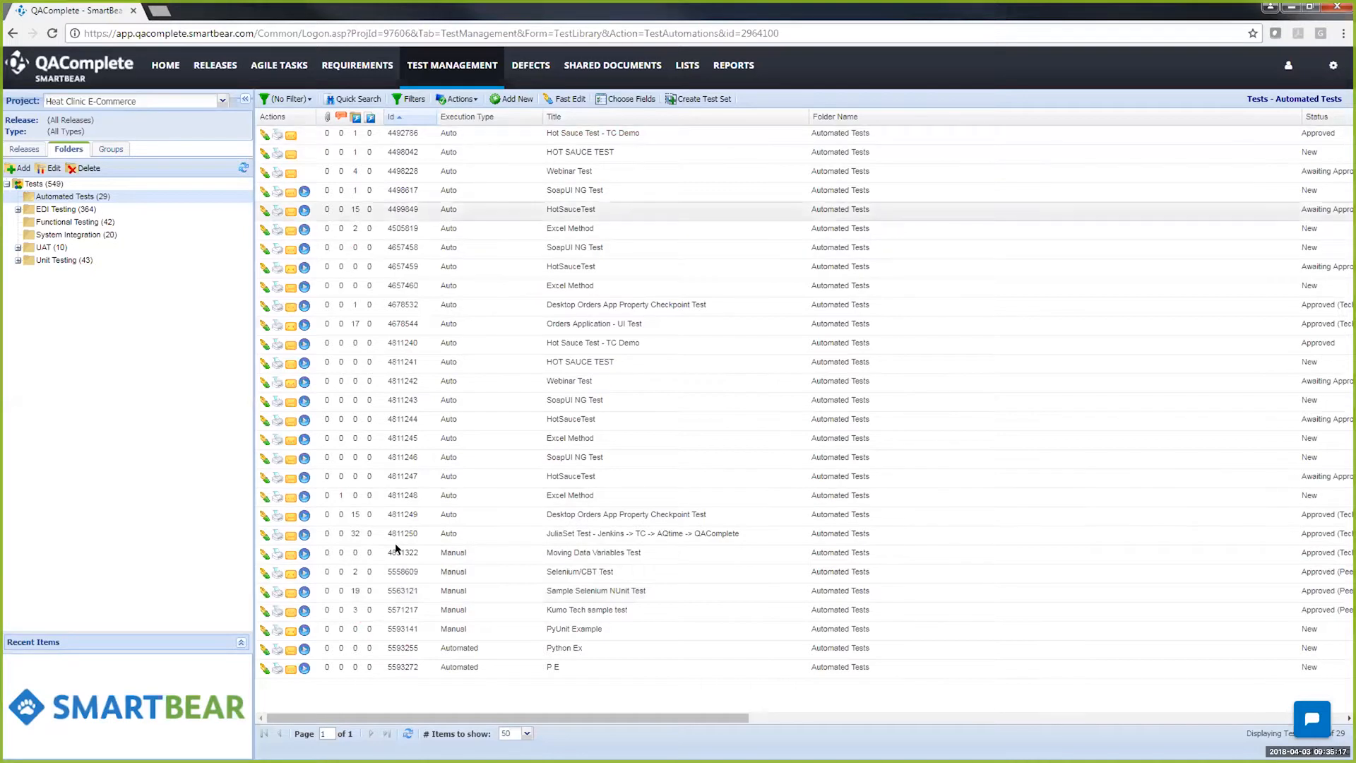
pyautogui.click(571, 210)
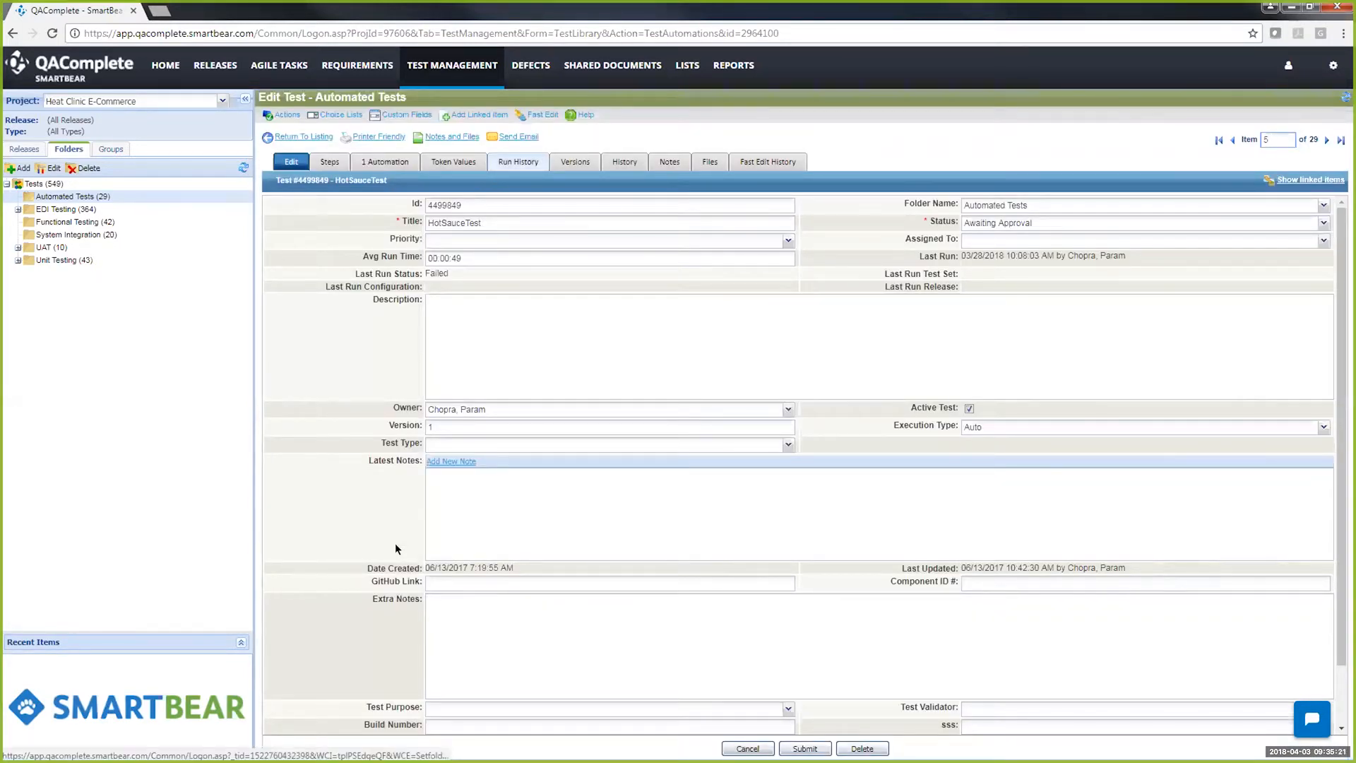
pyautogui.click(519, 163)
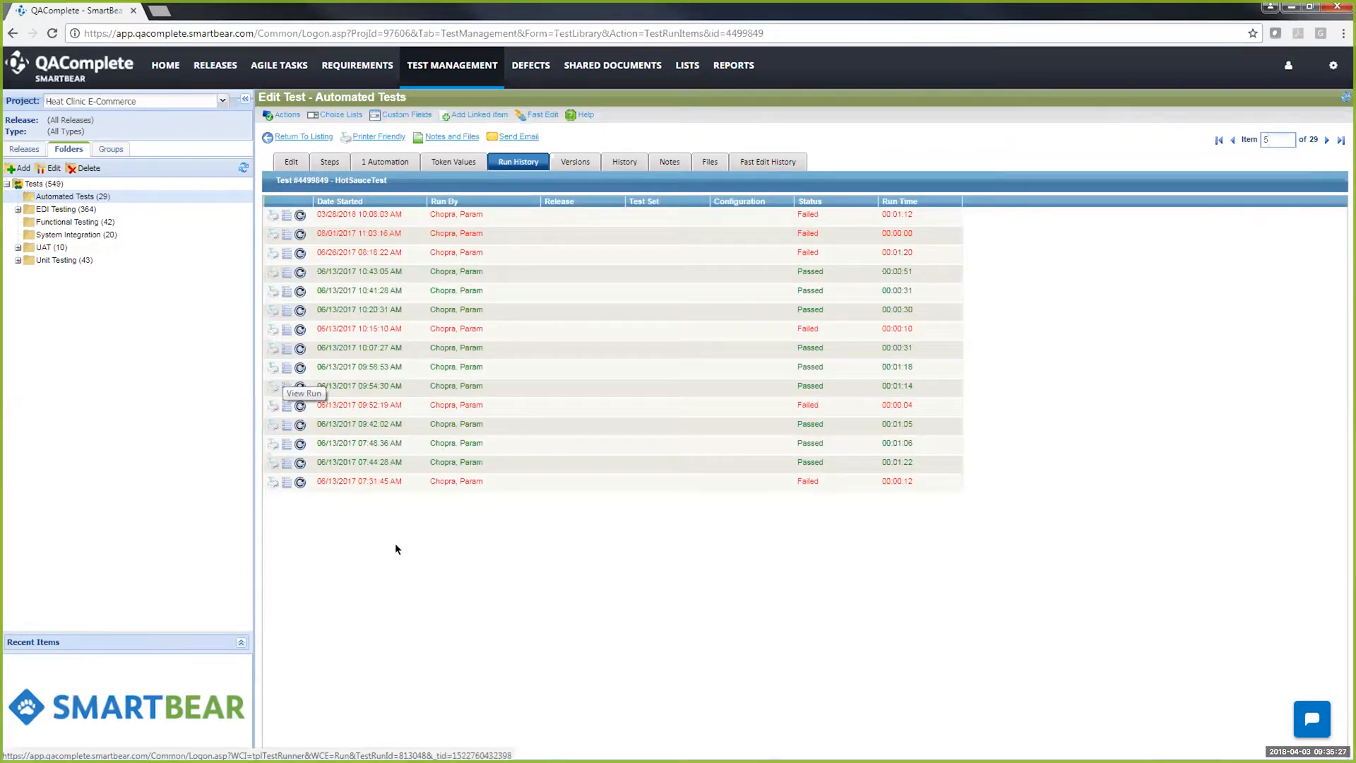
pyautogui.click(300, 385)
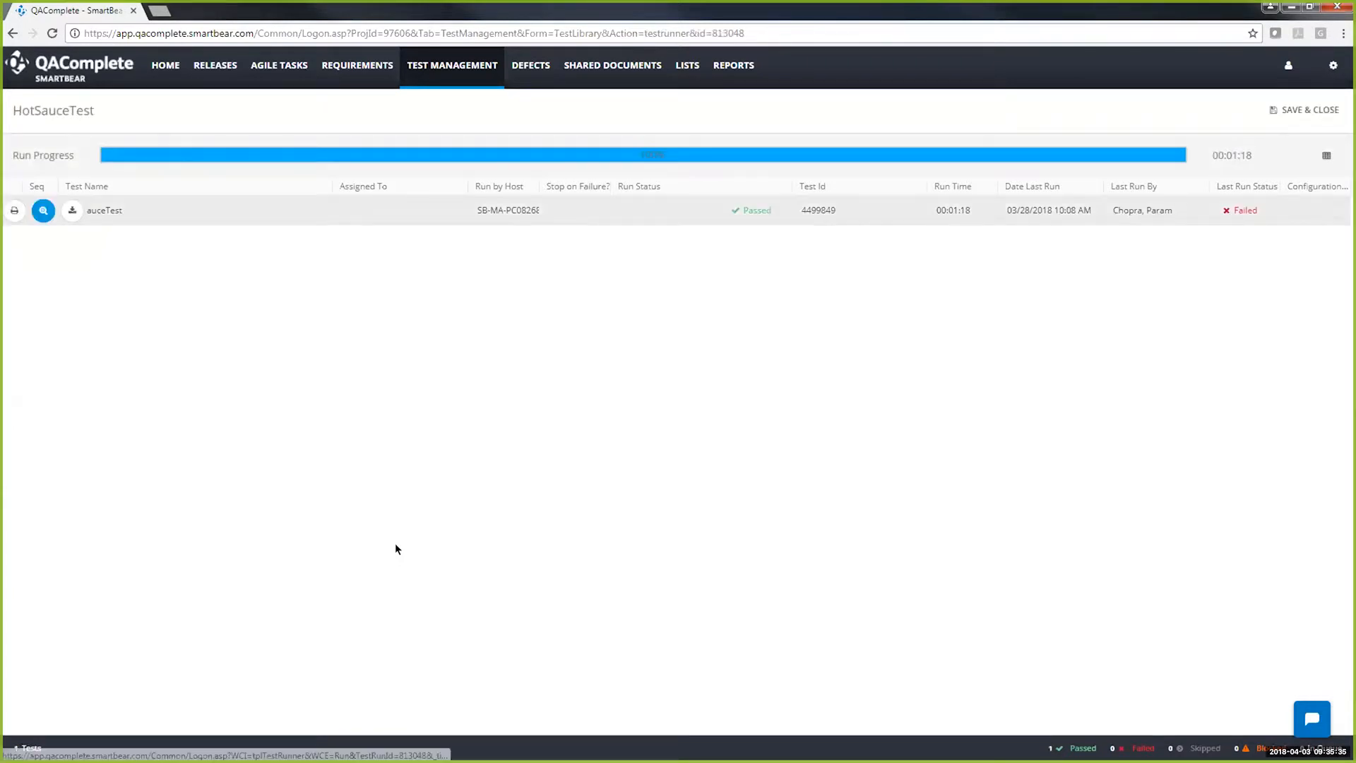
# - Open the run's TestComplete log and inspect the 'green ghost' entry's picture and the following button event's additional info
pyautogui.click(42, 211)
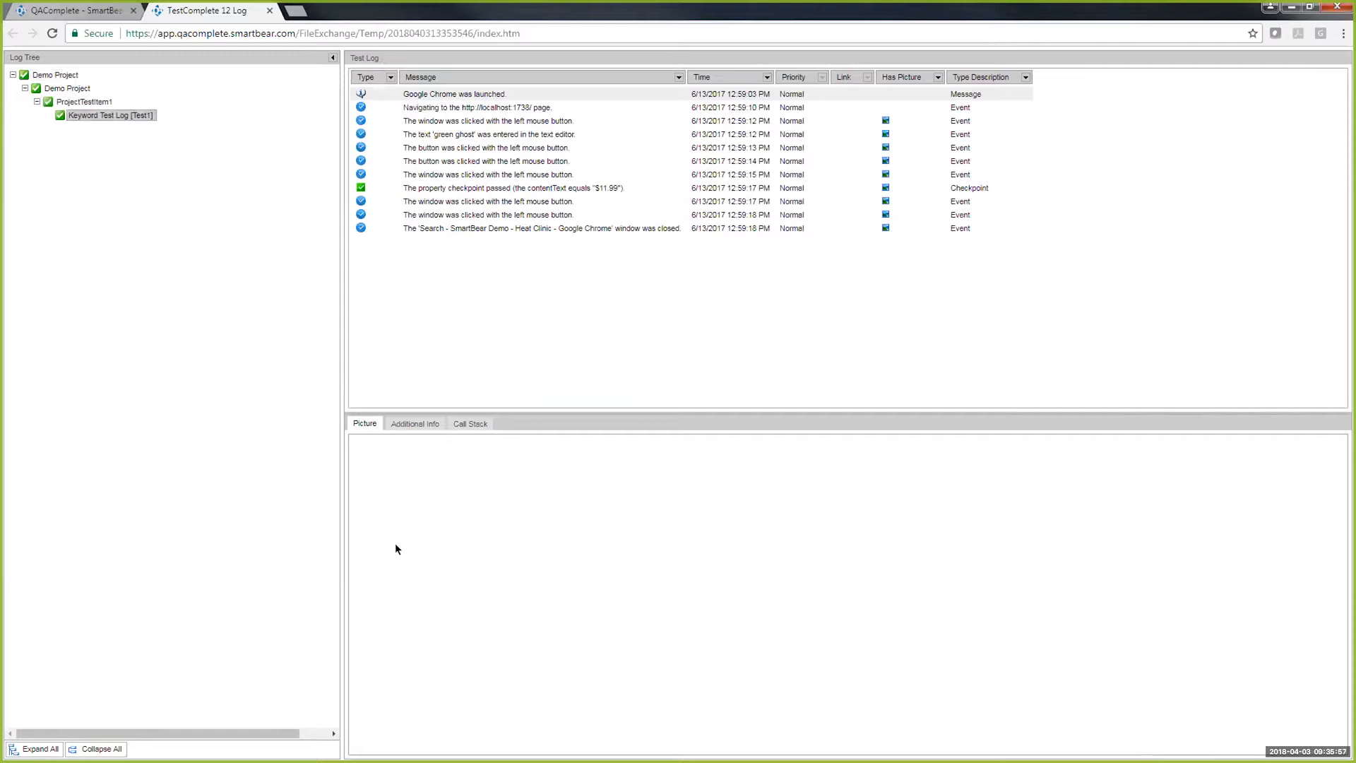
pyautogui.click(537, 134)
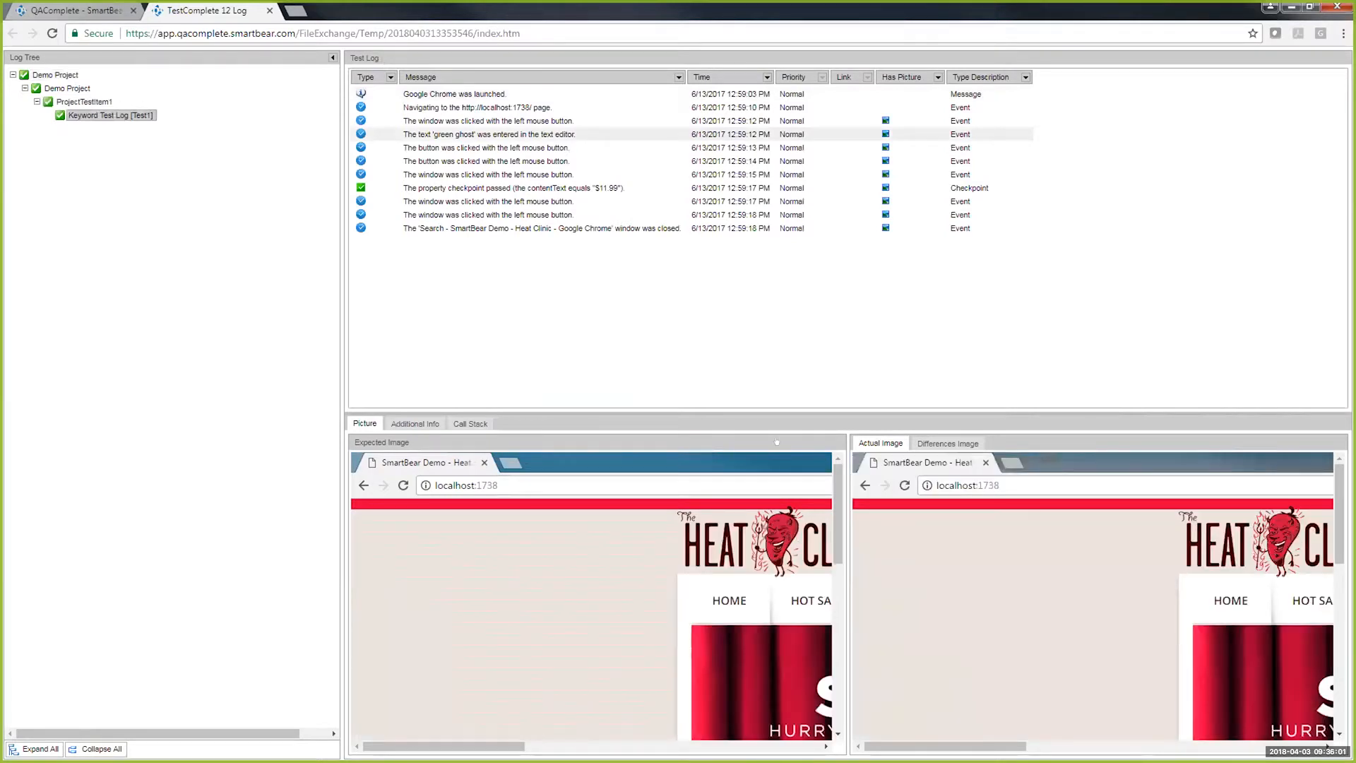
pyautogui.press('Down')
pyautogui.click(416, 424)
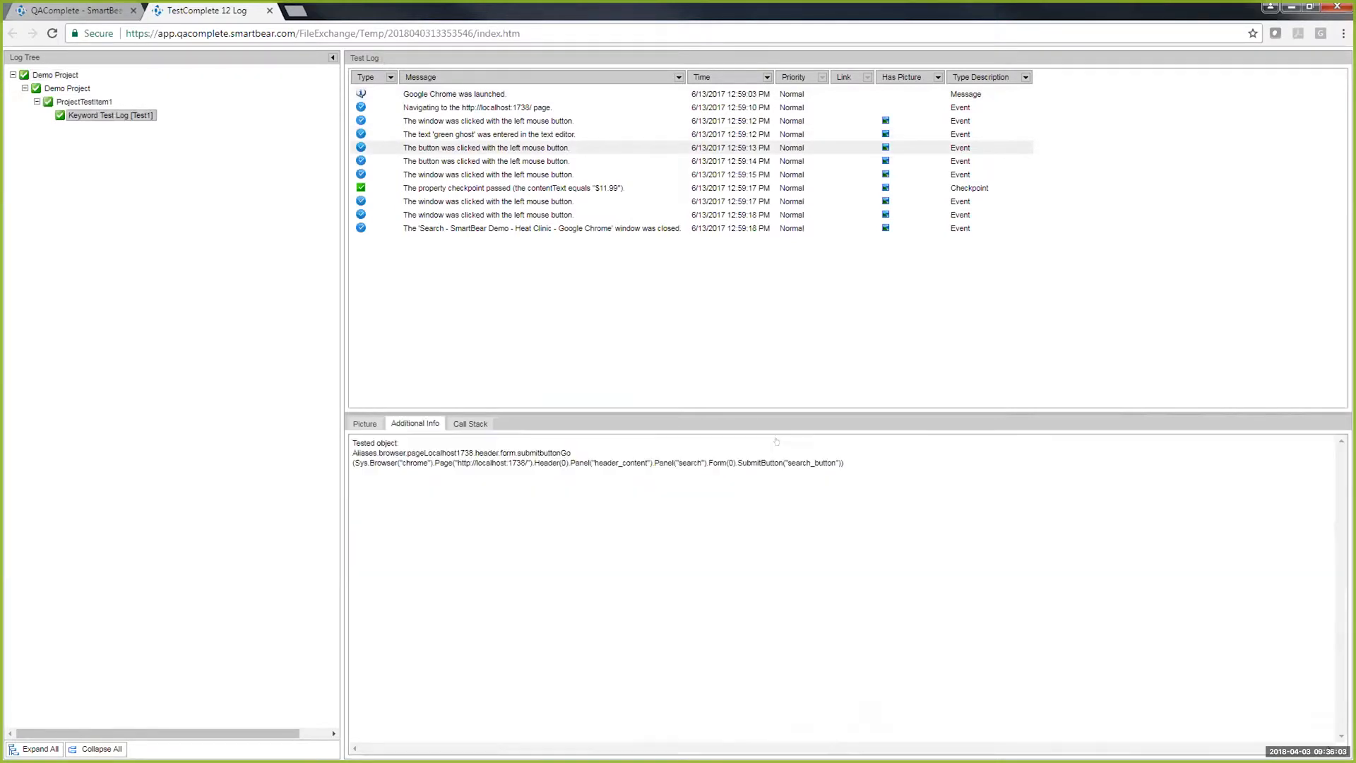
# - Switch back to the QAComplete browser tab and return to the Test Library listing
pyautogui.click(69, 12)
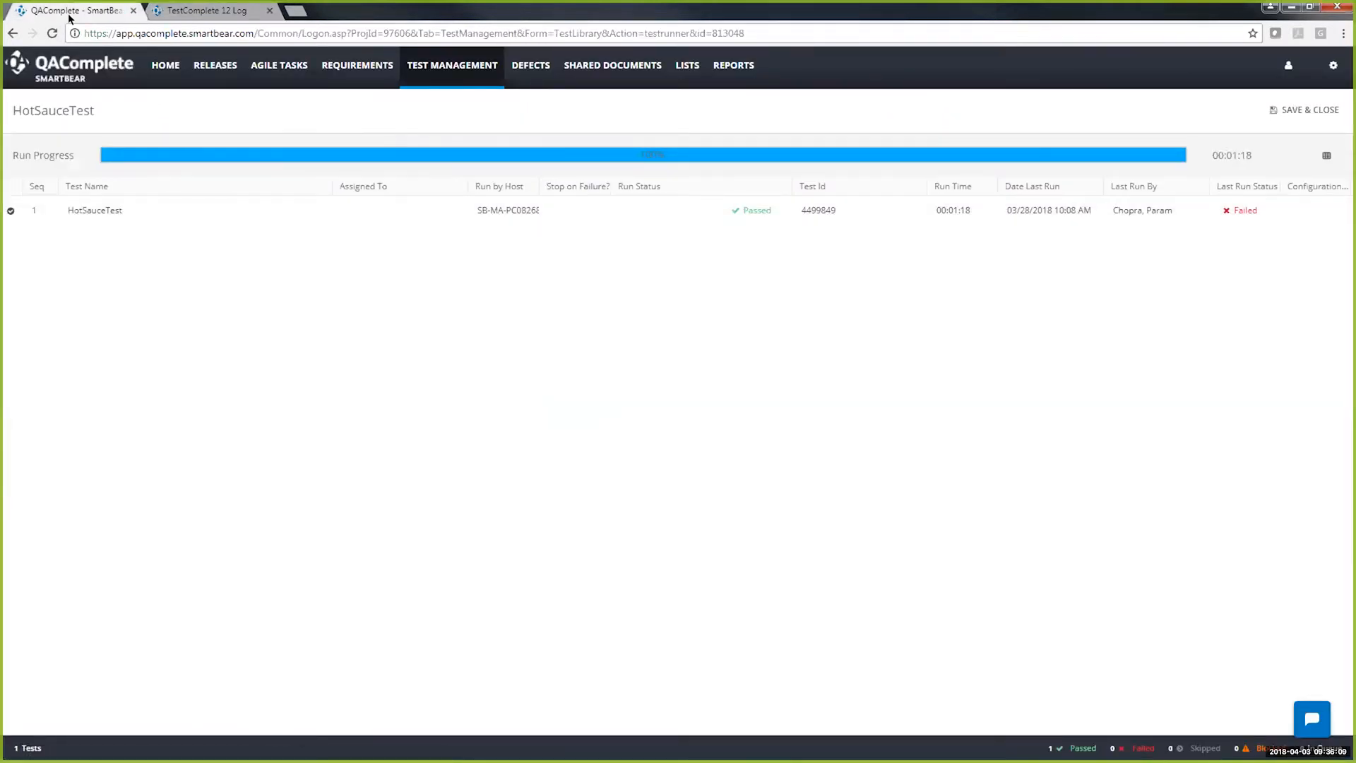
pyautogui.moveTo(449, 67)
pyautogui.click(438, 103)
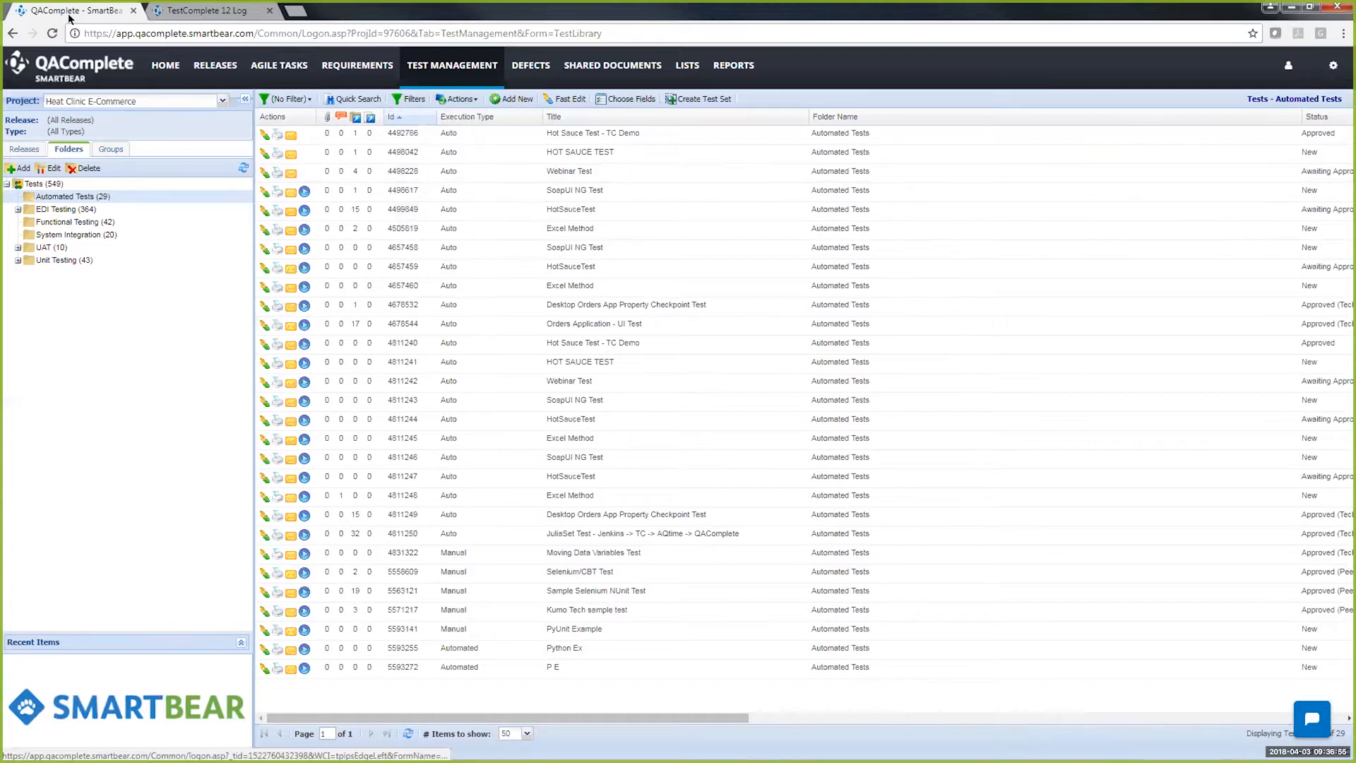
# - In Releases, expand E-Commerce v 1.0 and show its hierarchical release view
pyautogui.click(215, 65)
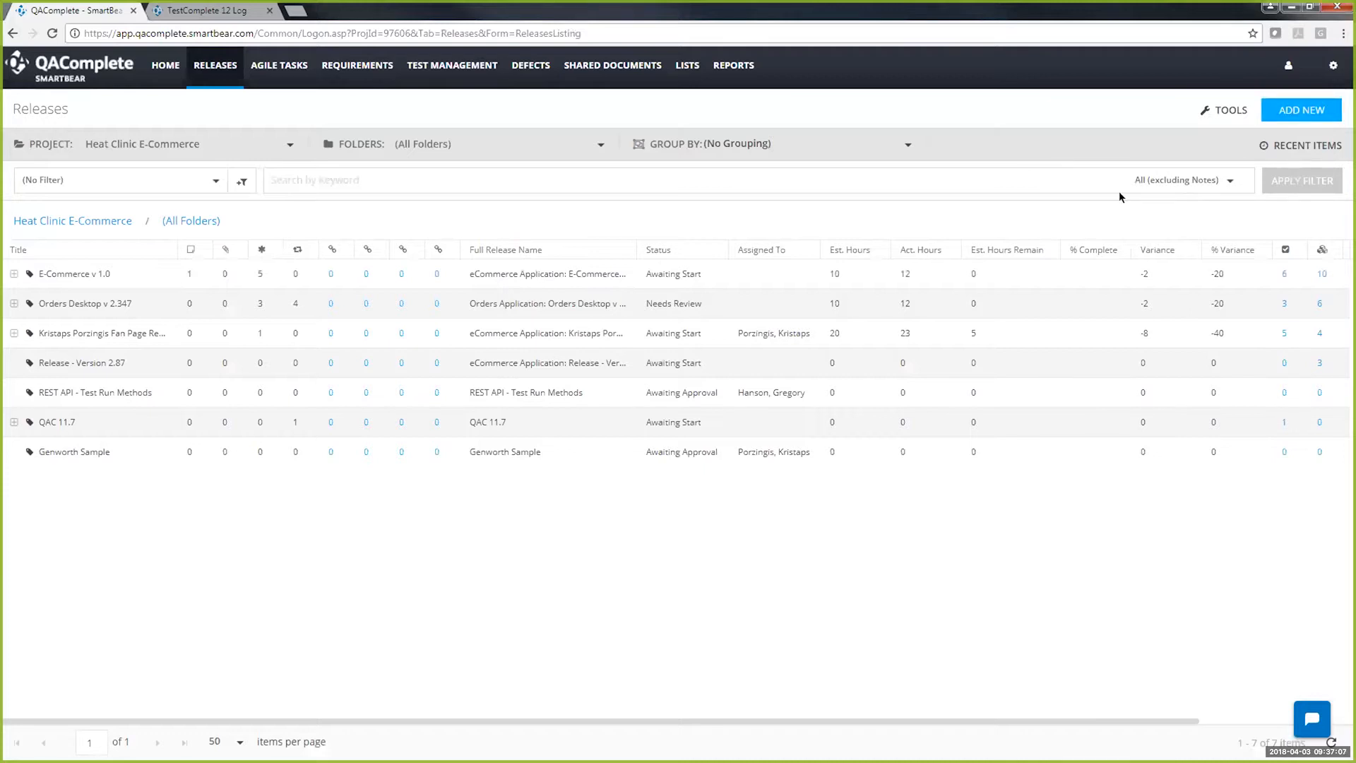
pyautogui.moveTo(74, 273)
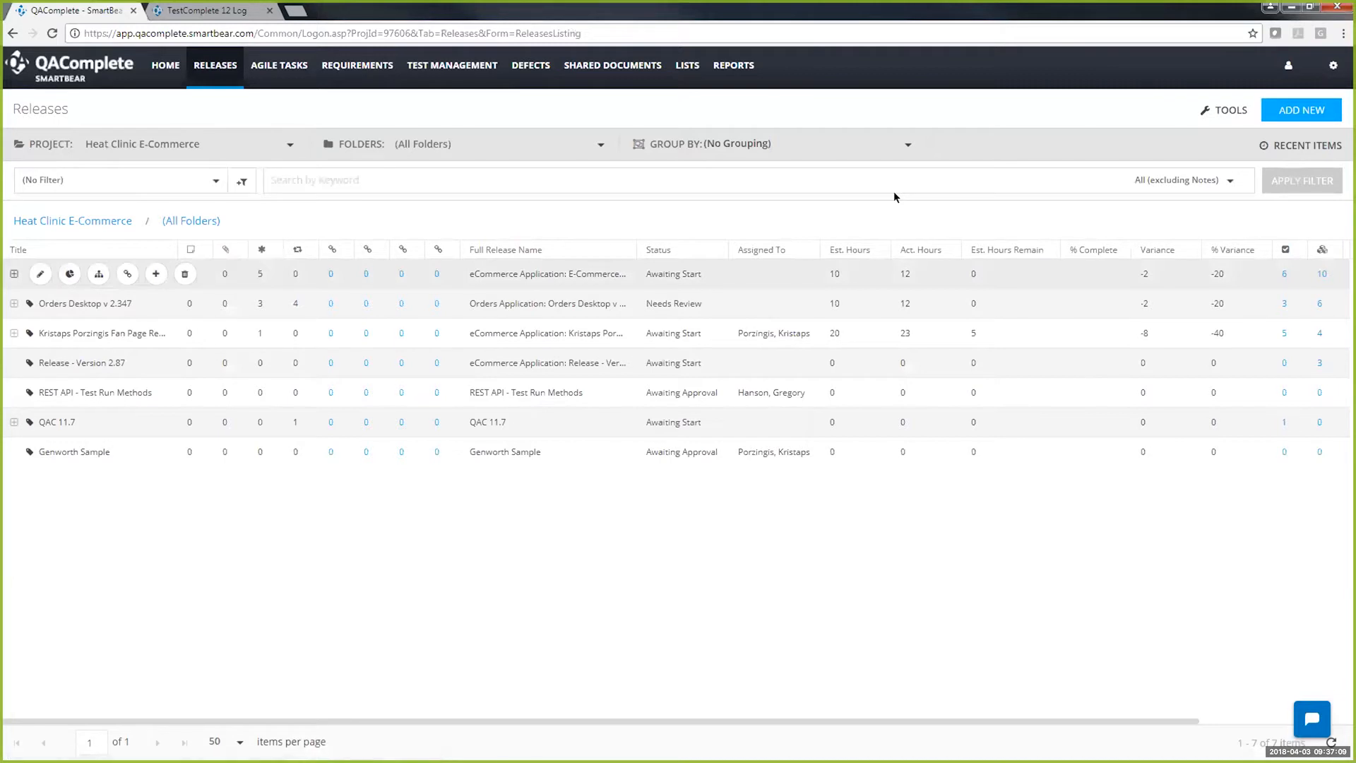
pyautogui.click(14, 274)
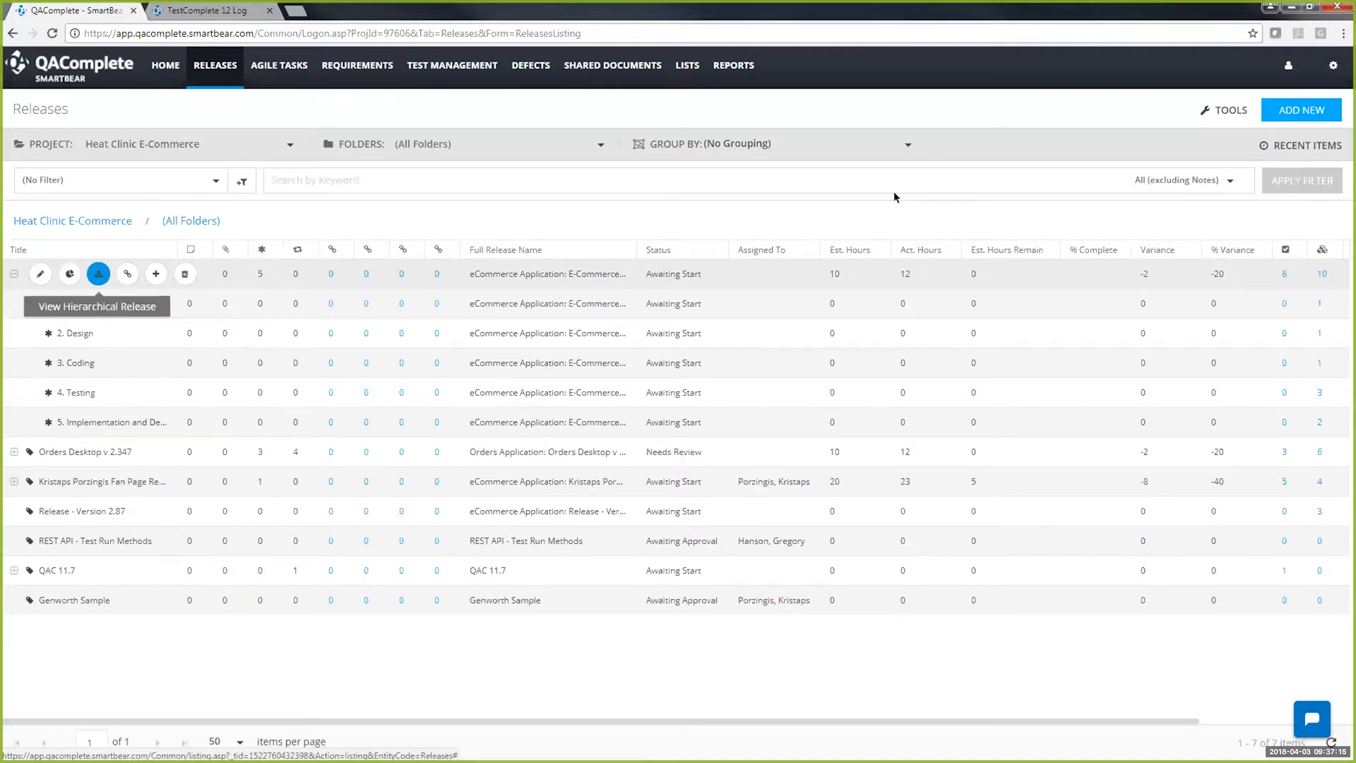
pyautogui.click(99, 274)
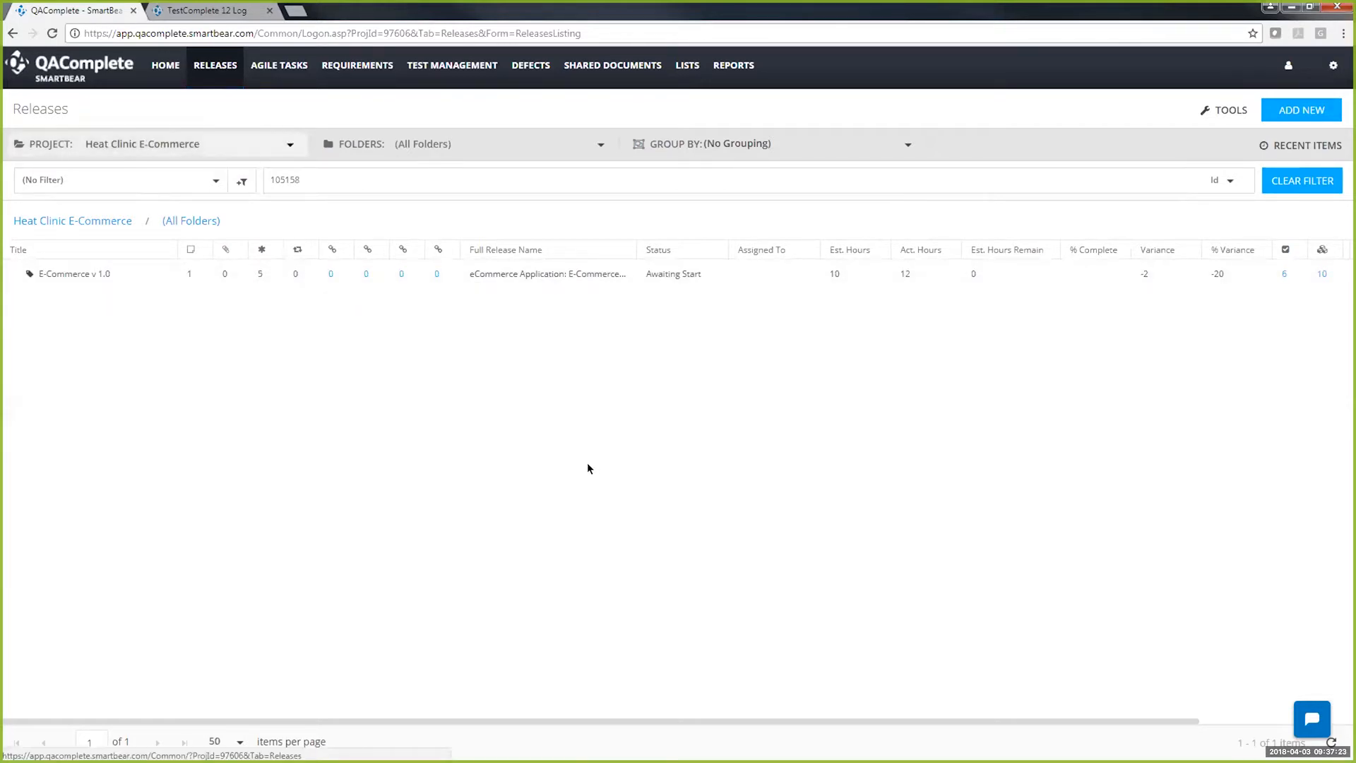
# - View the project's defects list, then go back to the Test Library
pyautogui.click(531, 65)
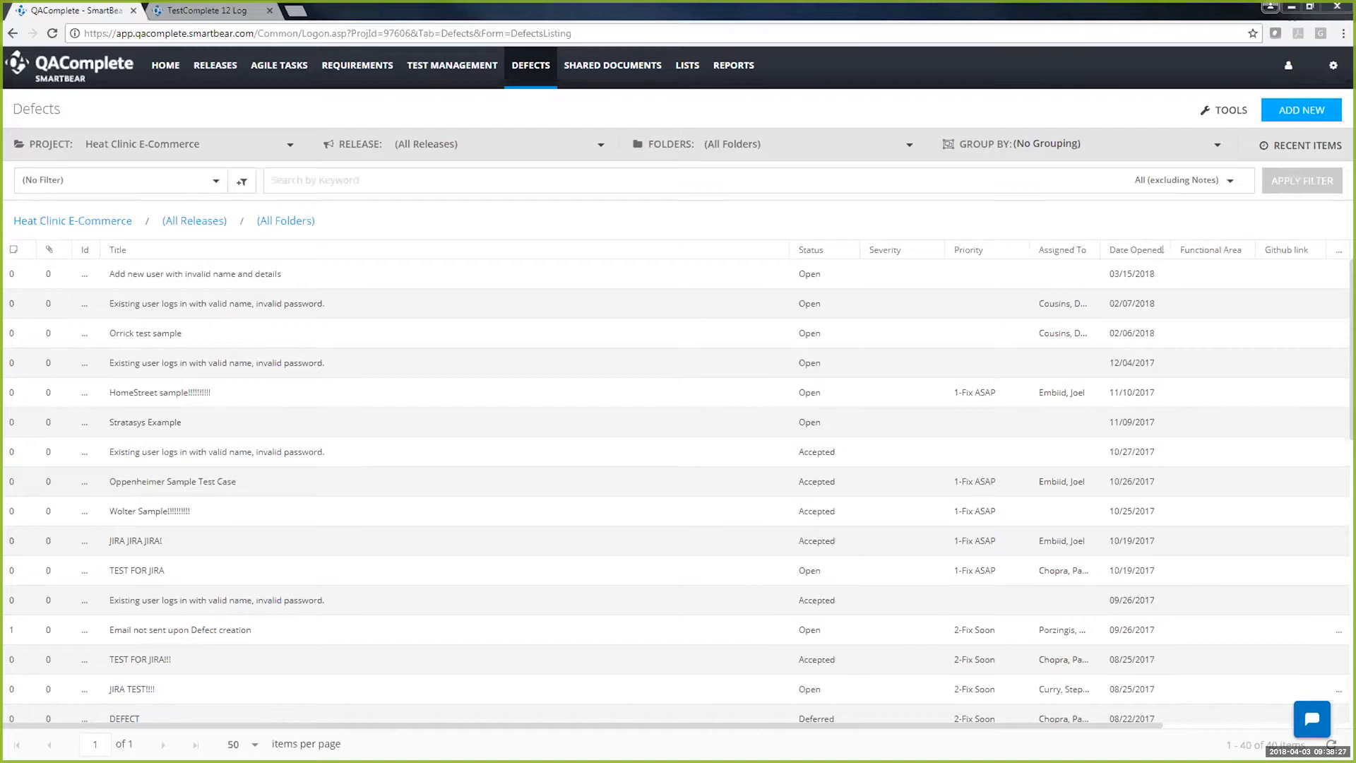
pyautogui.moveTo(453, 65)
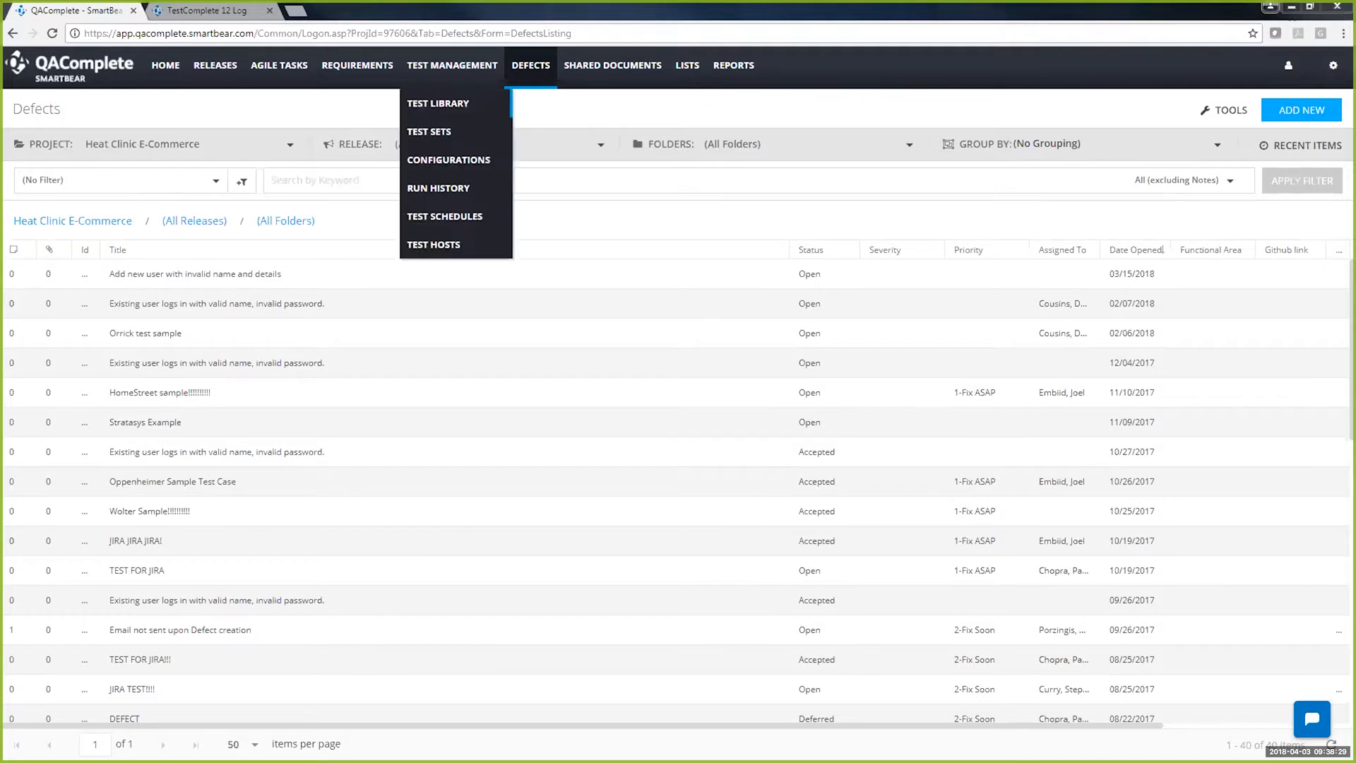
pyautogui.click(438, 103)
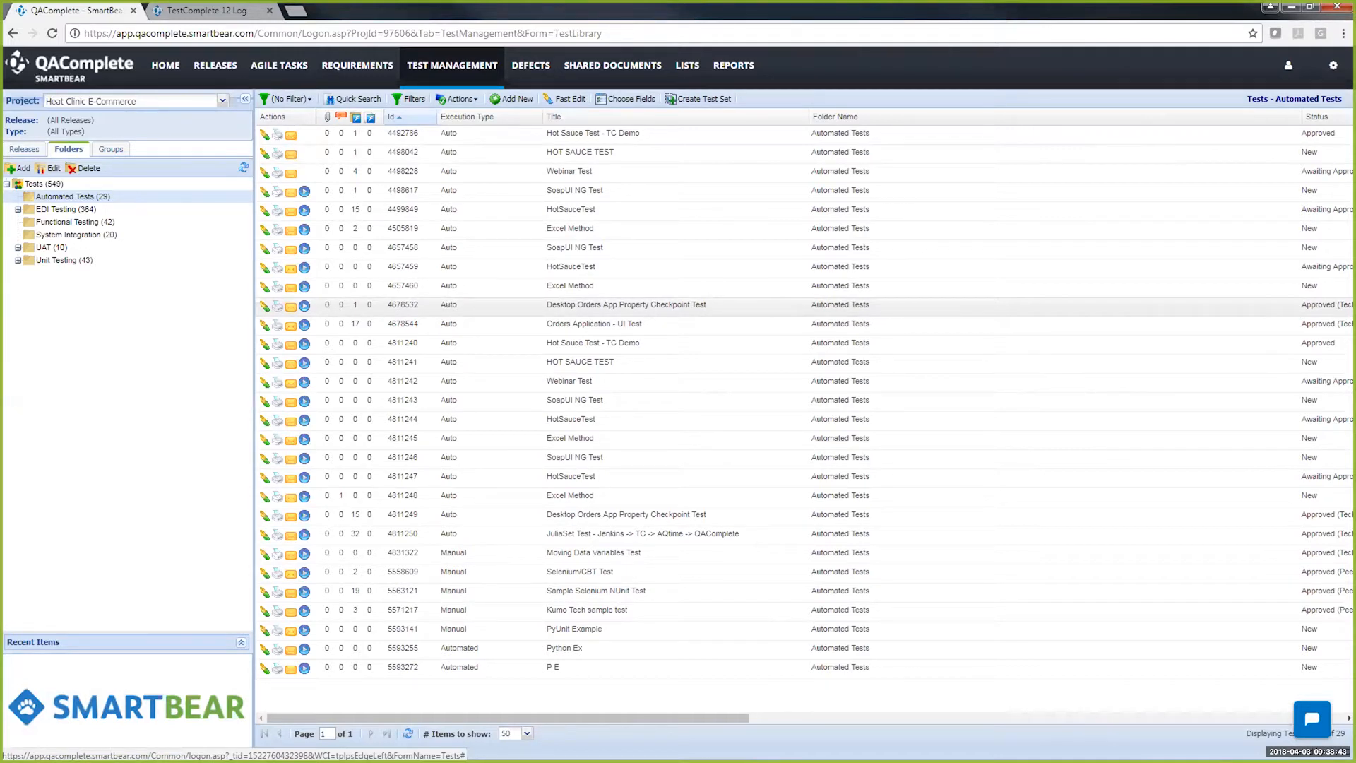
# - Open the User Login Processes test set, bring up its tests for editing and return to the test set listing
pyautogui.moveTo(452, 65)
pyautogui.click(429, 131)
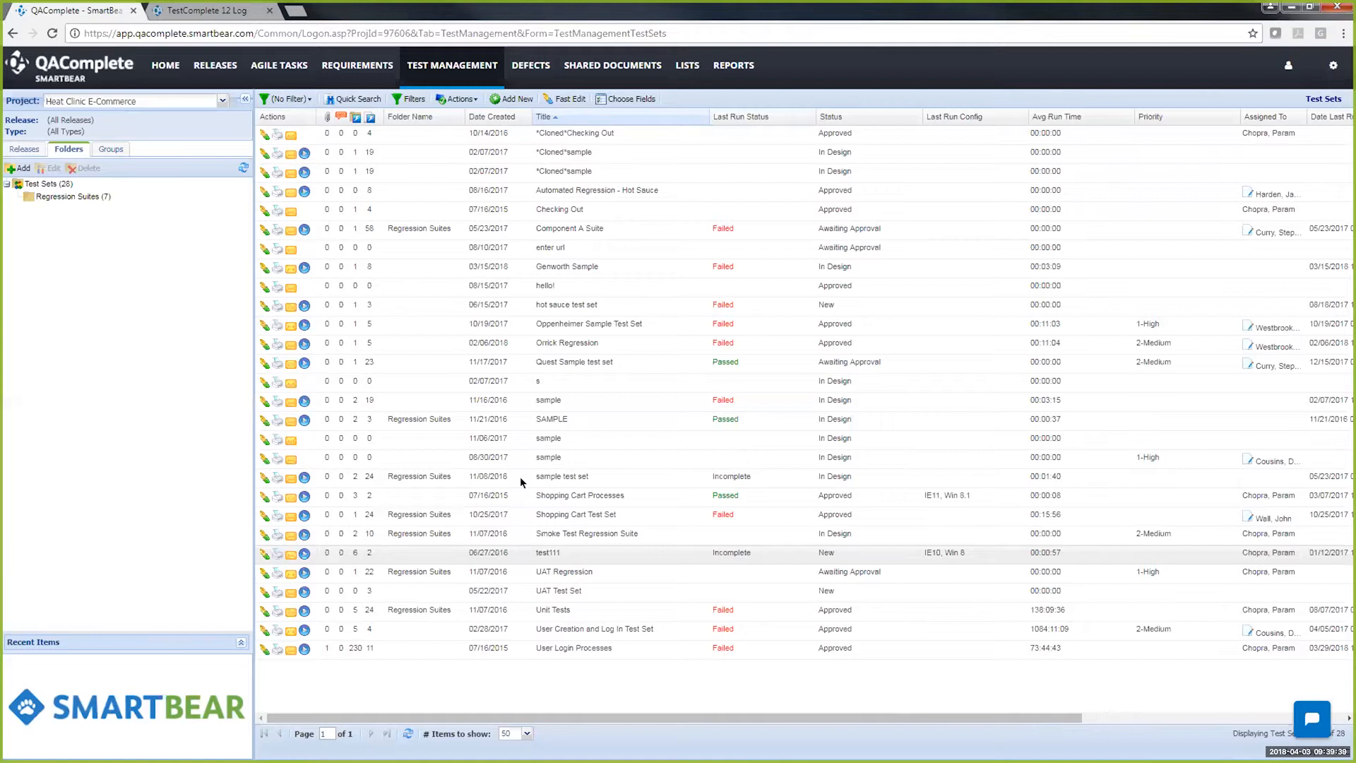
pyautogui.moveTo(452, 66)
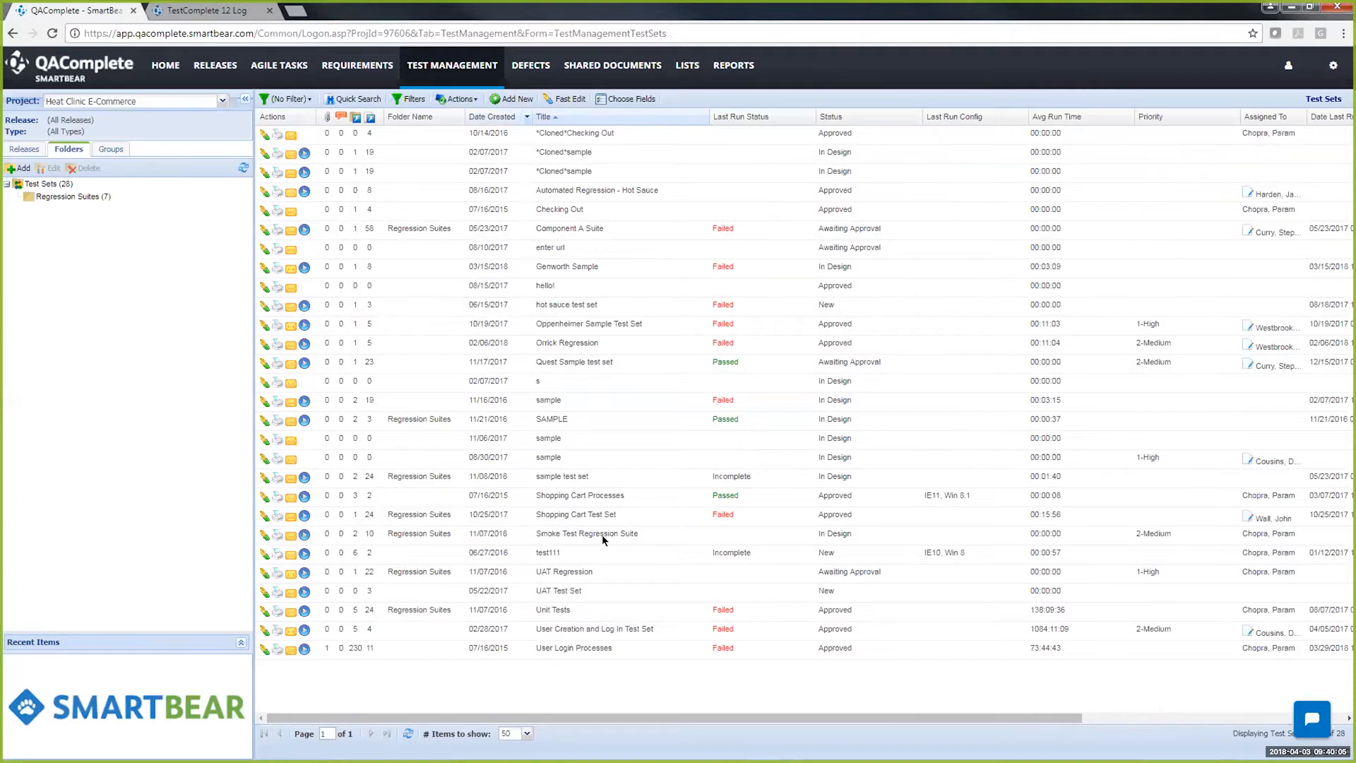
pyautogui.click(553, 647)
pyautogui.click(334, 162)
pyautogui.click(805, 748)
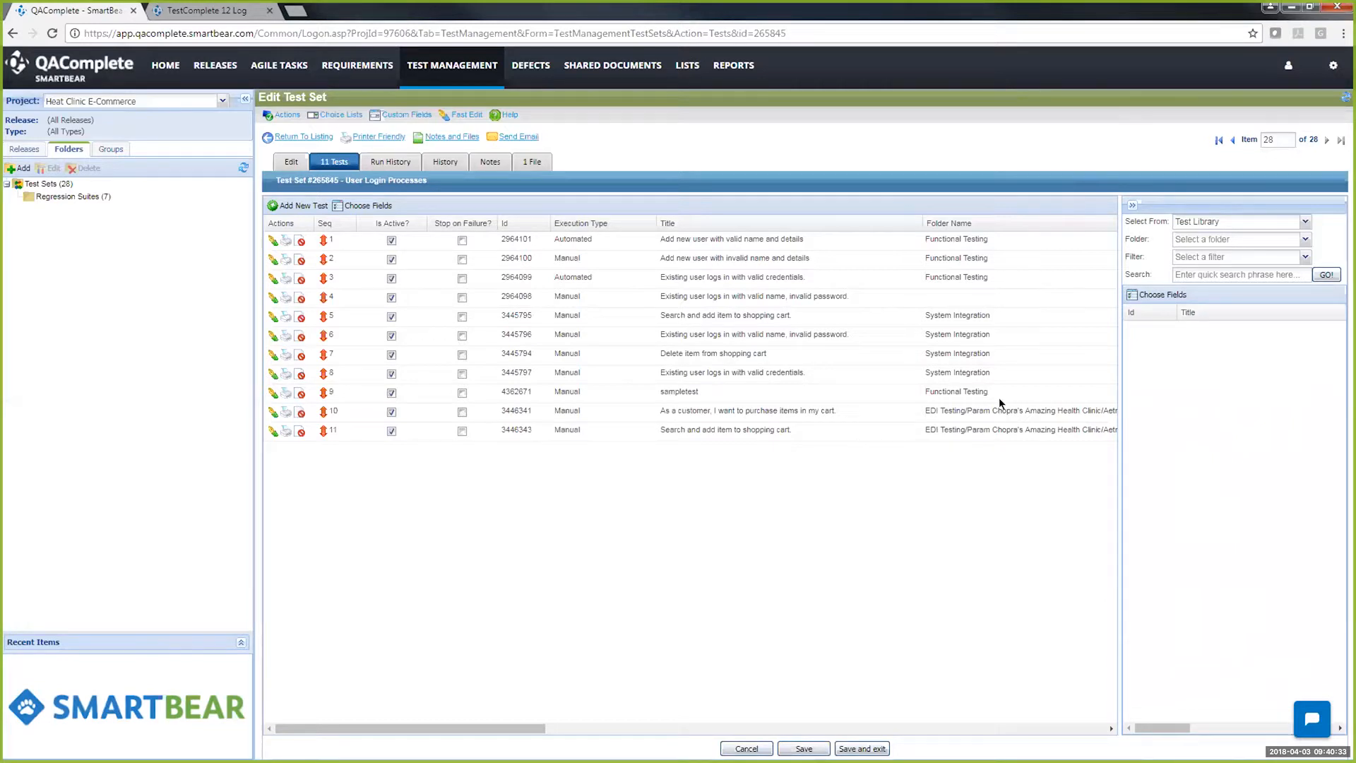
pyautogui.click(303, 137)
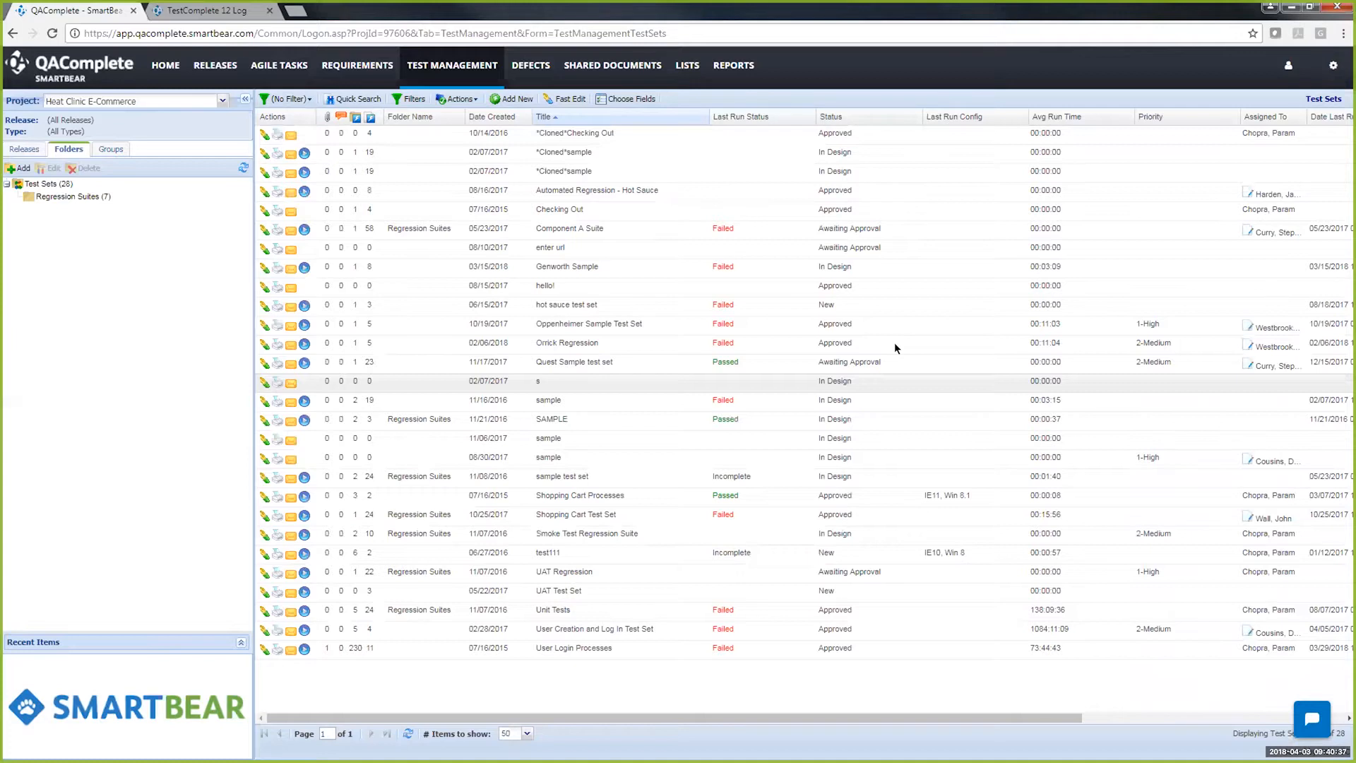
# - Run the User Login Processes test set with the release Orders Application: Orders Desktop v 2.347/Sprint 1
pyautogui.click(300, 650)
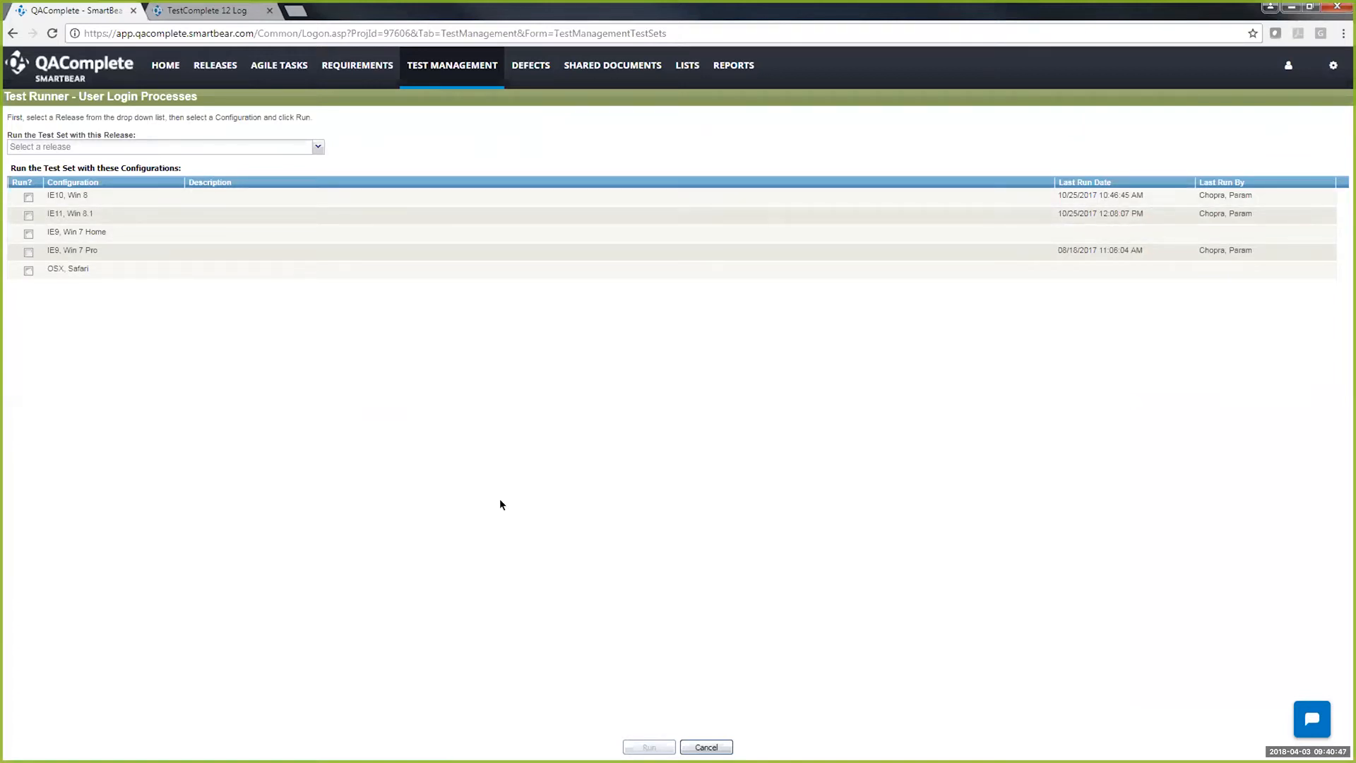
pyautogui.click(318, 146)
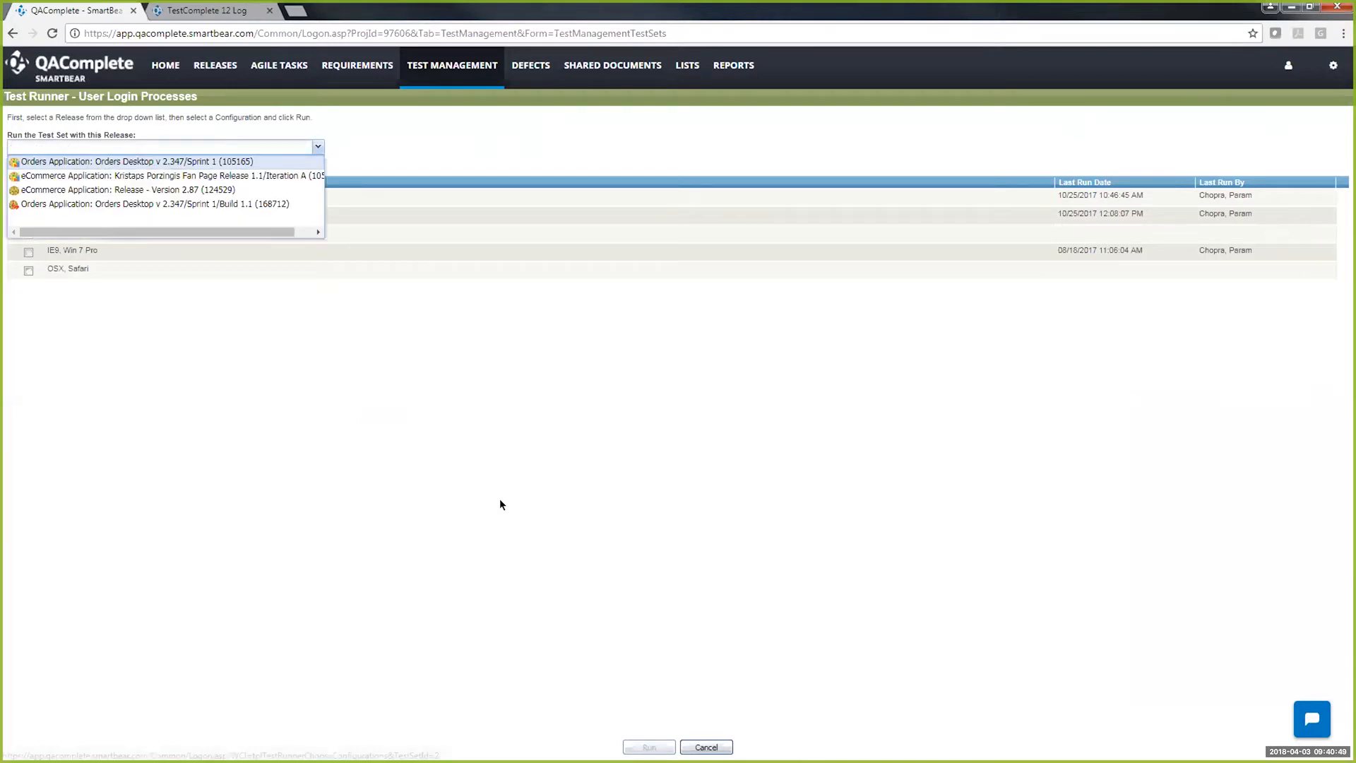
pyautogui.click(137, 162)
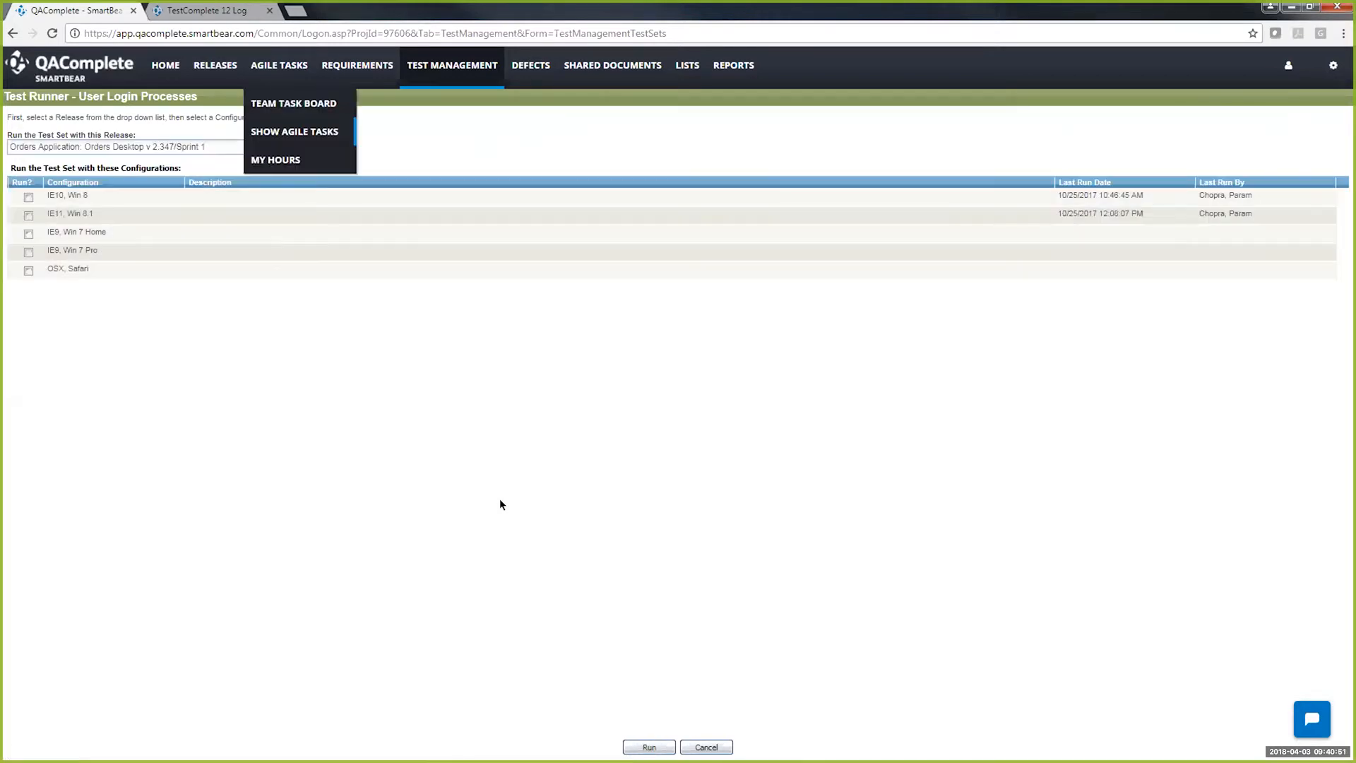
pyautogui.click(650, 747)
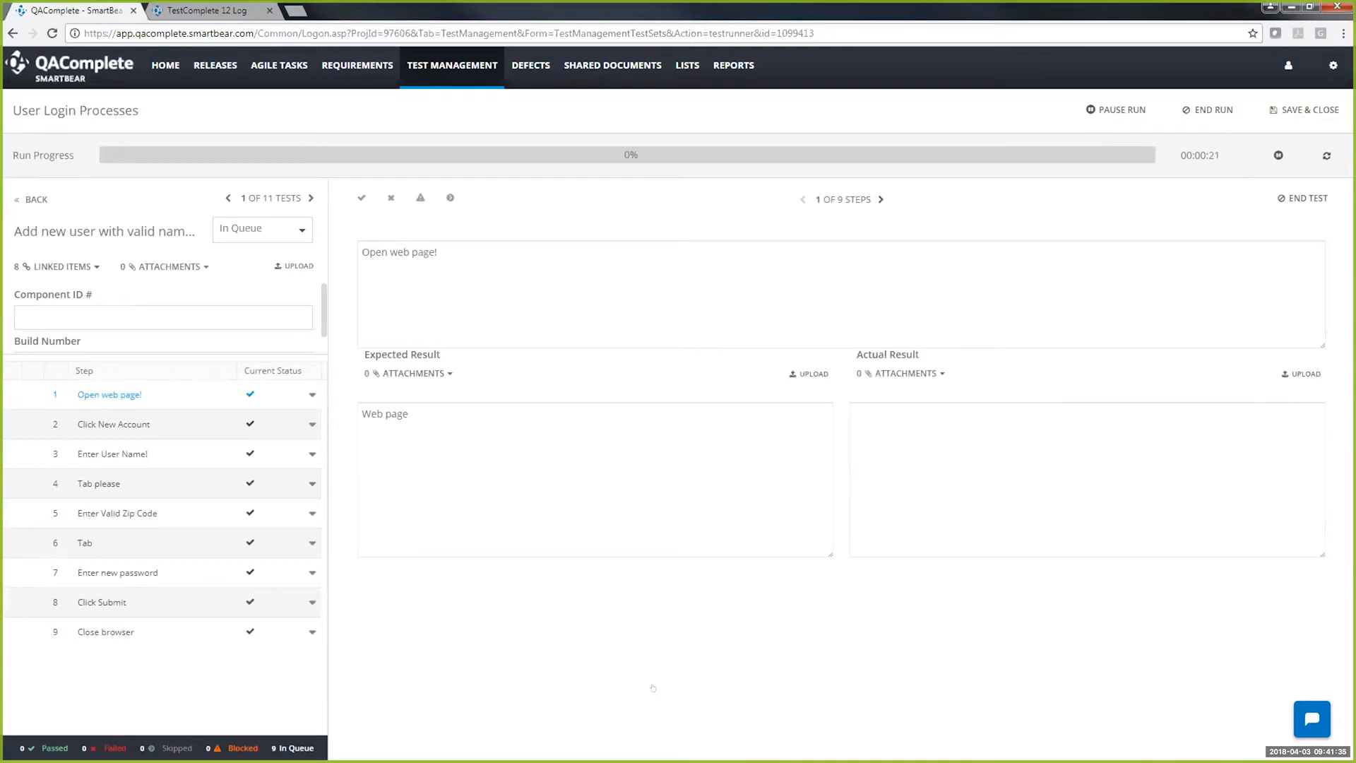
# - Open the Test Library in a separate browser tab, then close that tab and the TestComplete 12 Log tab
pyautogui.moveTo(452, 66)
pyautogui.rightClick(429, 104)
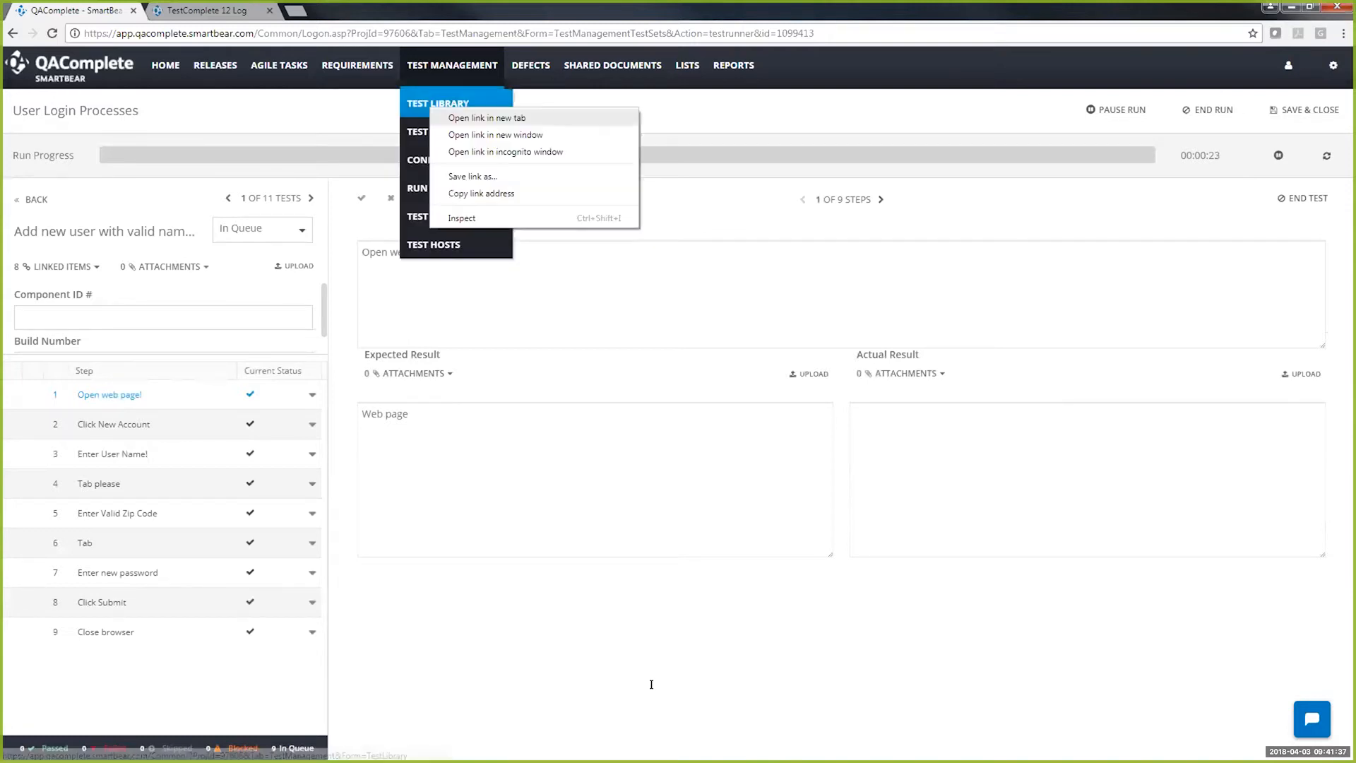
pyautogui.click(466, 116)
pyautogui.click(319, 9)
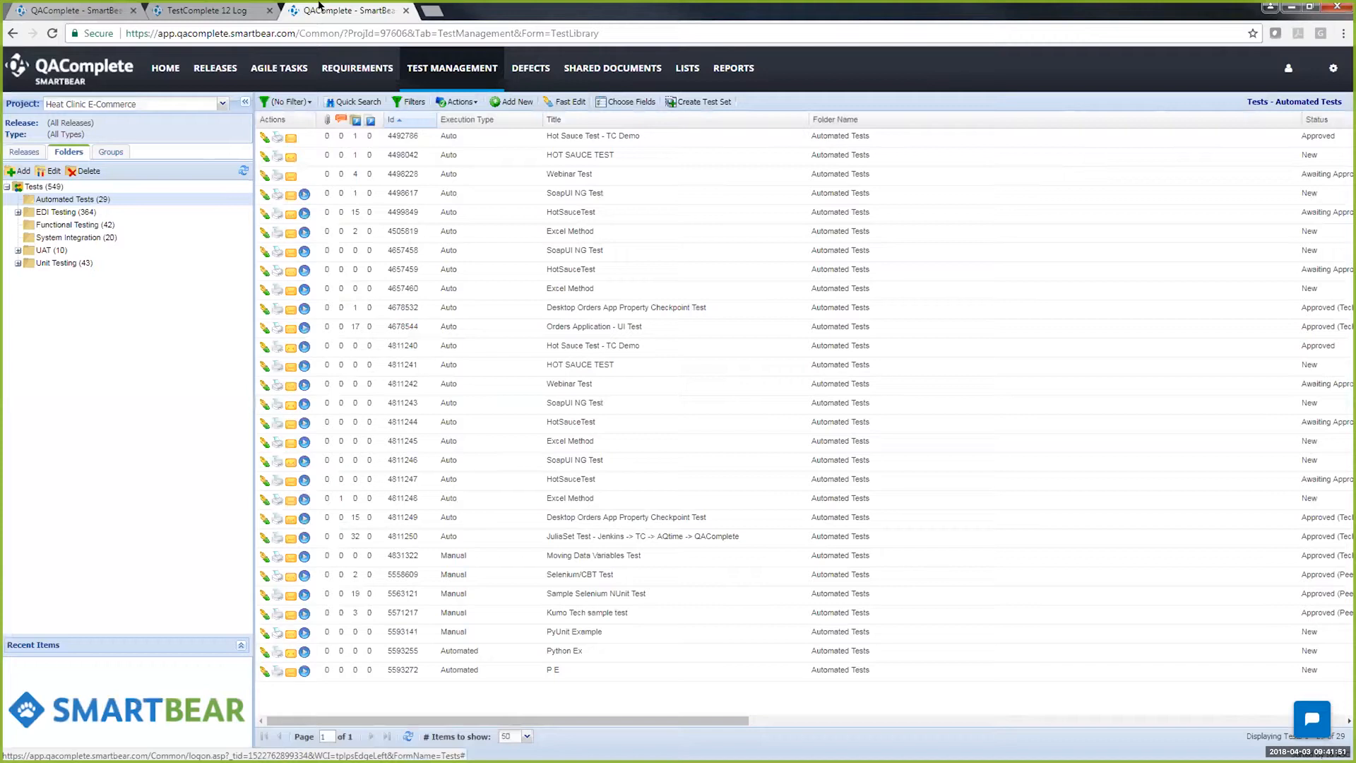
pyautogui.click(405, 11)
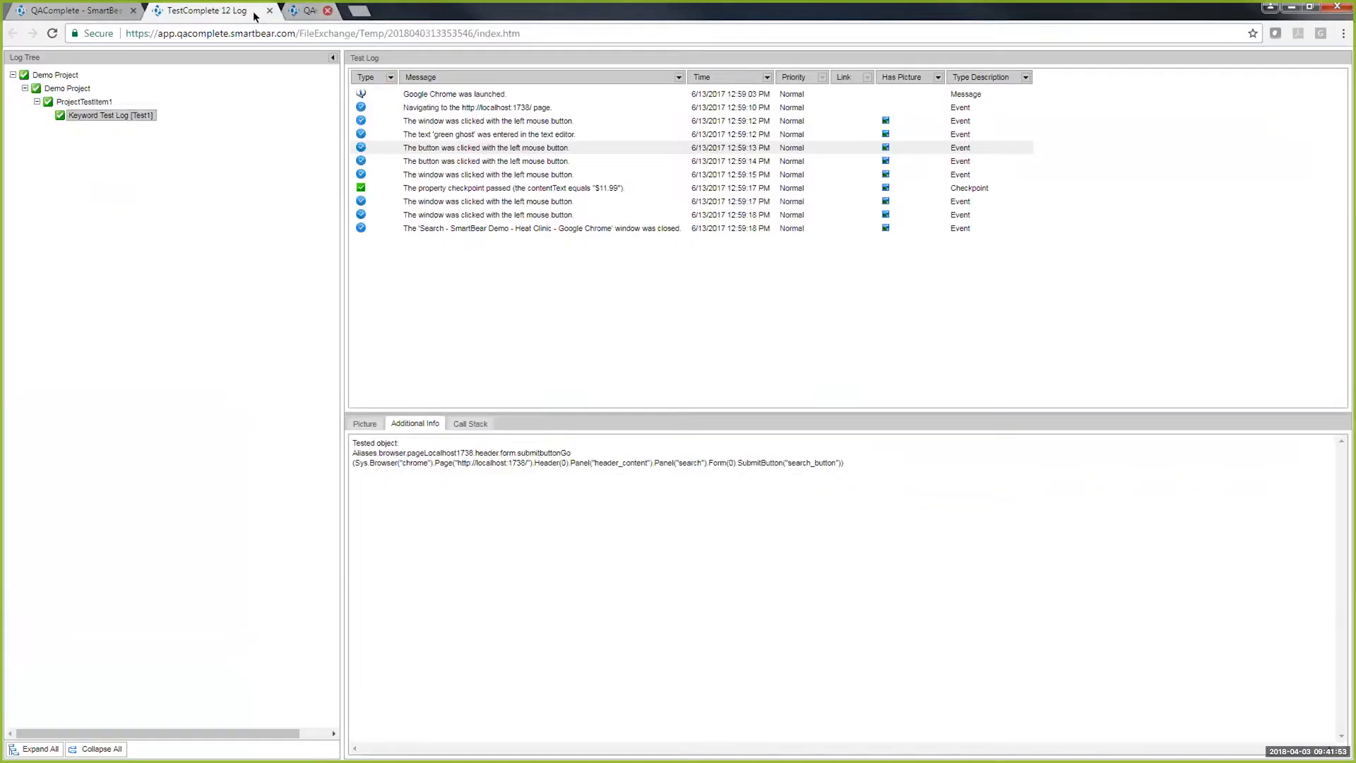
pyautogui.click(269, 10)
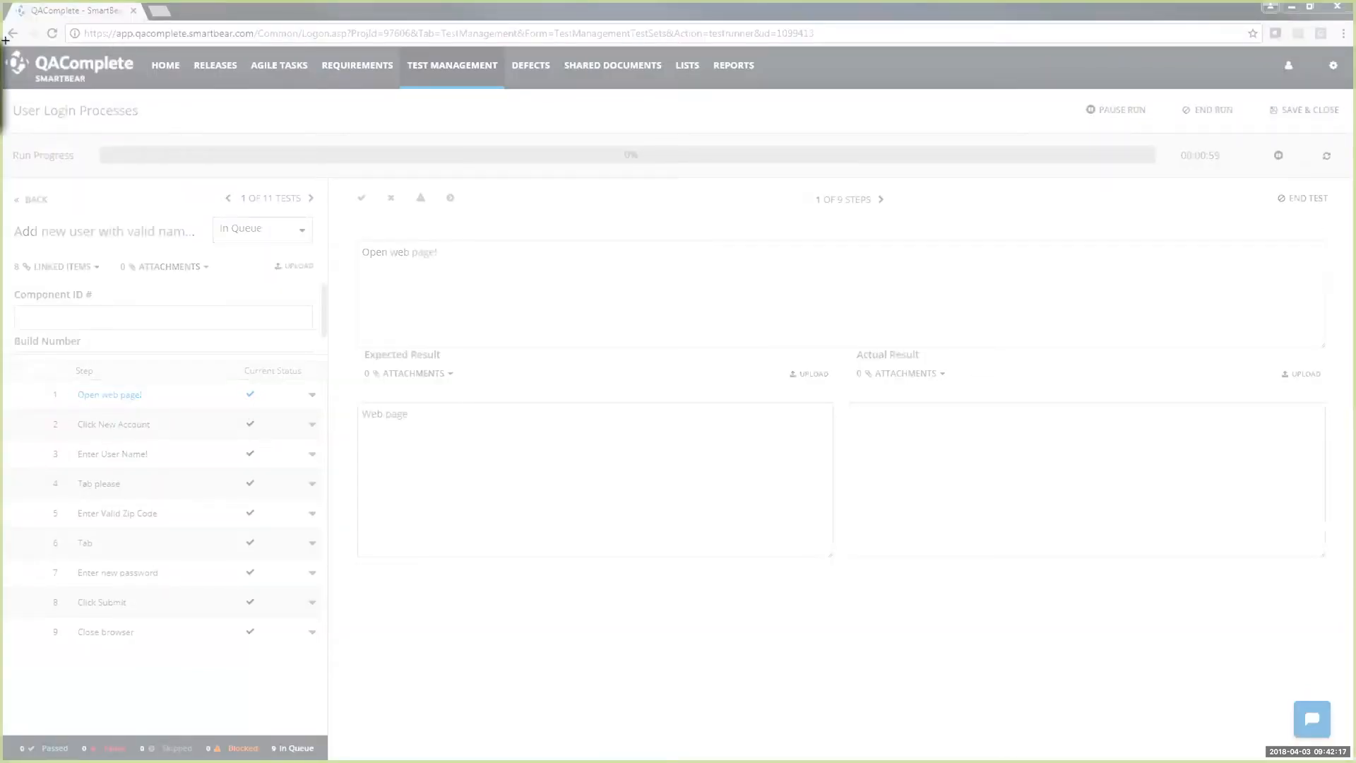
# - Snip the QAComplete logo and paste it as the Actual Result of step 1, then bring up the attachment upload and cancel it
pyautogui.click(141, 78)
pyautogui.rightClick(159, 151)
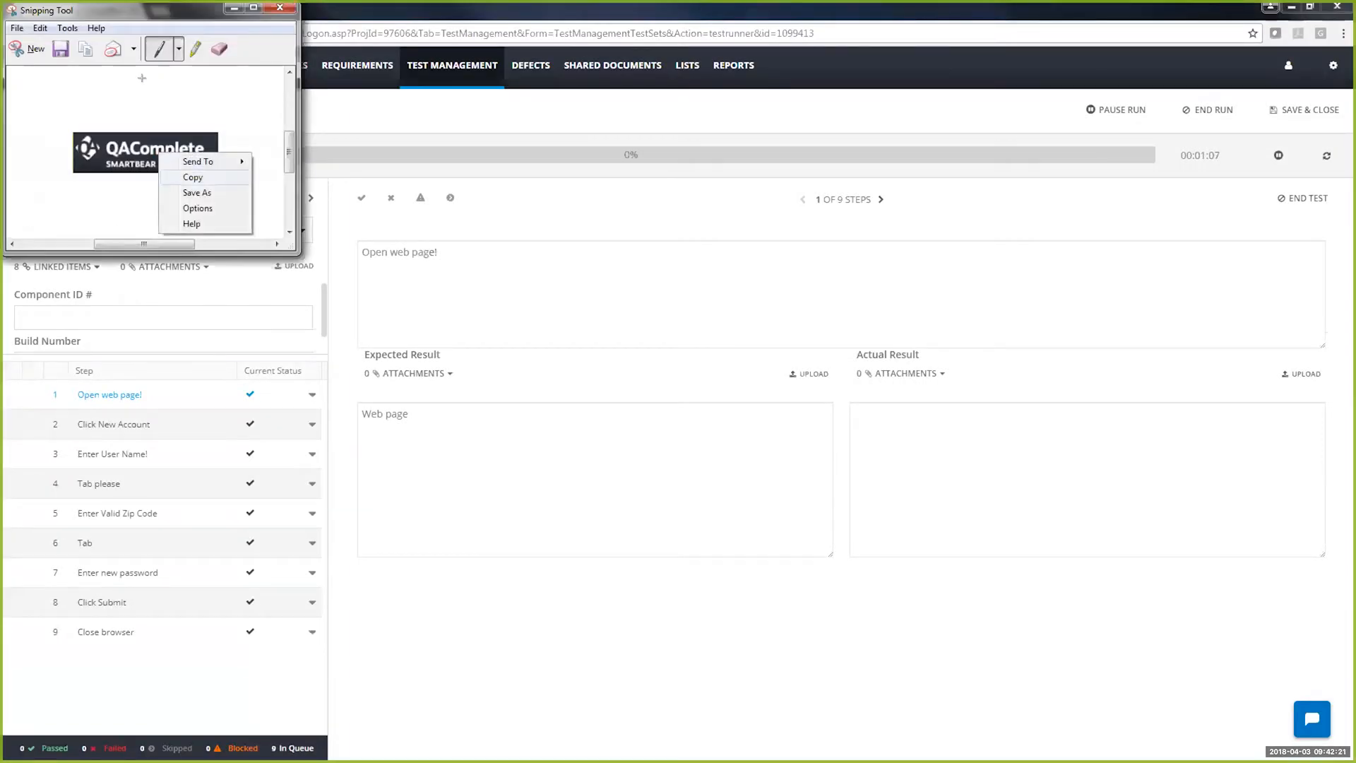
pyautogui.click(192, 177)
pyautogui.rightClick(896, 446)
pyautogui.click(918, 528)
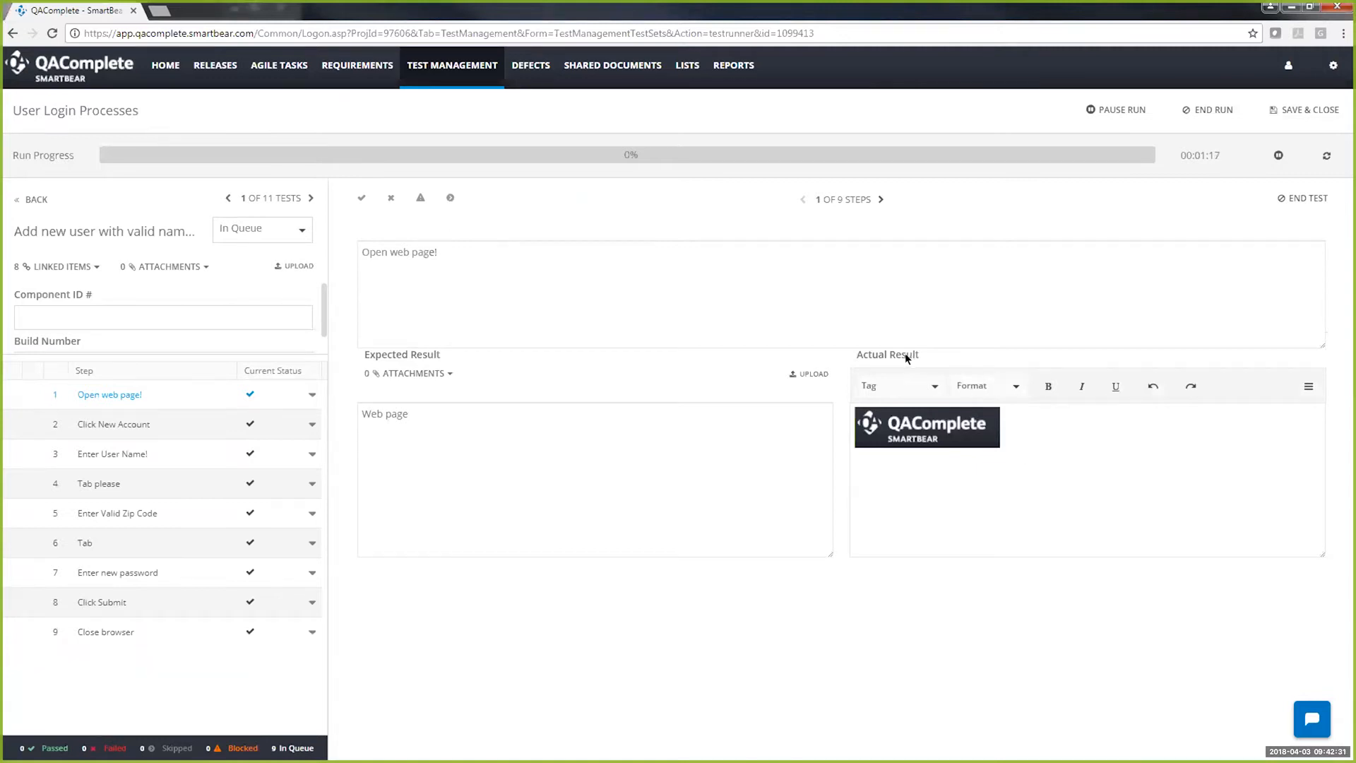
pyautogui.click(827, 370)
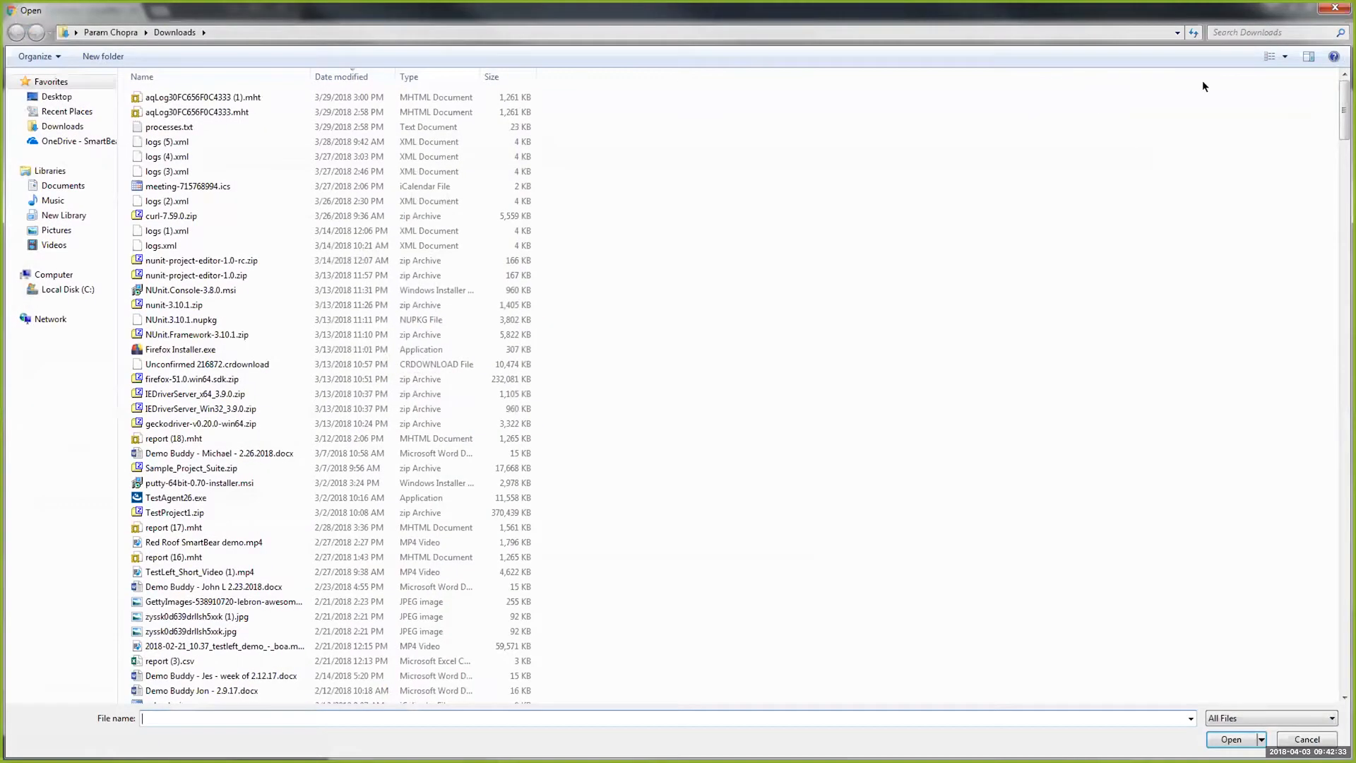
pyautogui.click(1336, 8)
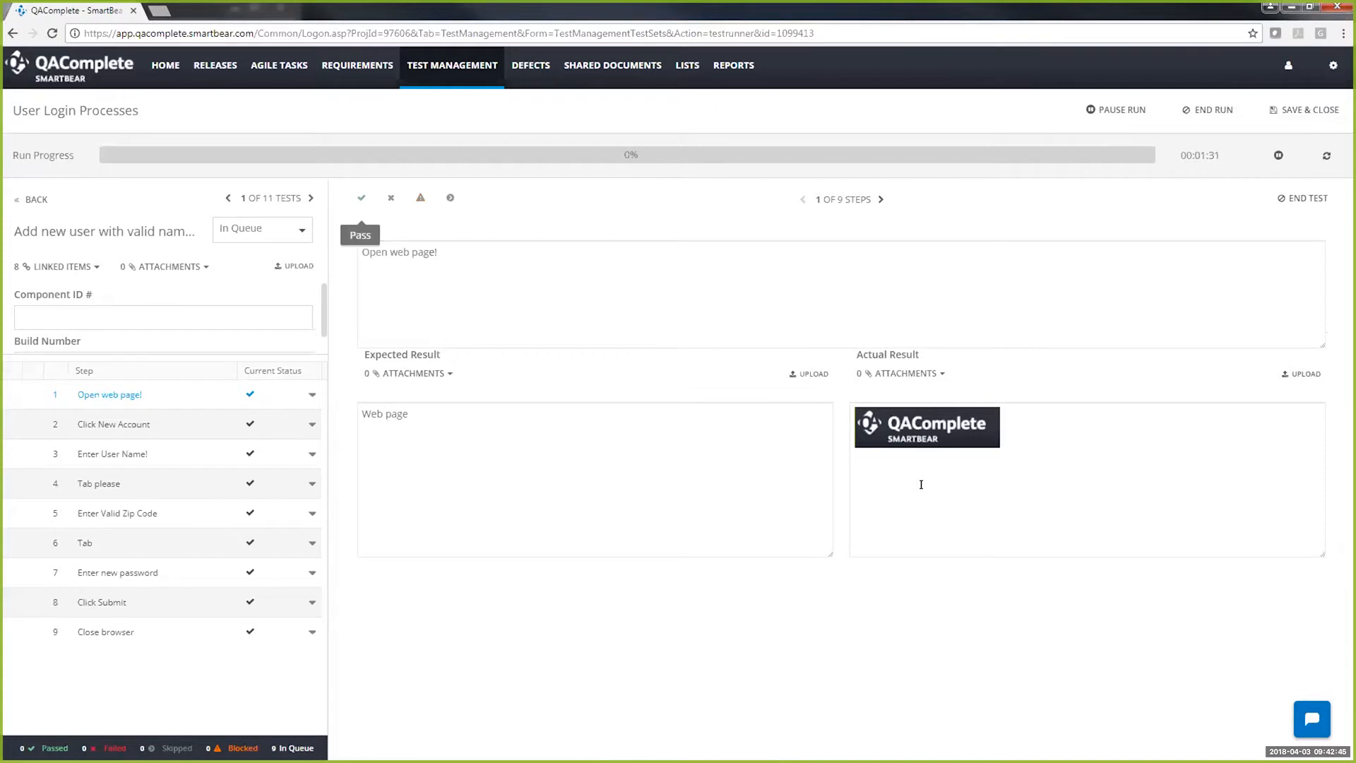
# - Mark steps 1 to 4 of the first test as Passed and reopen the Open web page! step
pyautogui.click(361, 198)
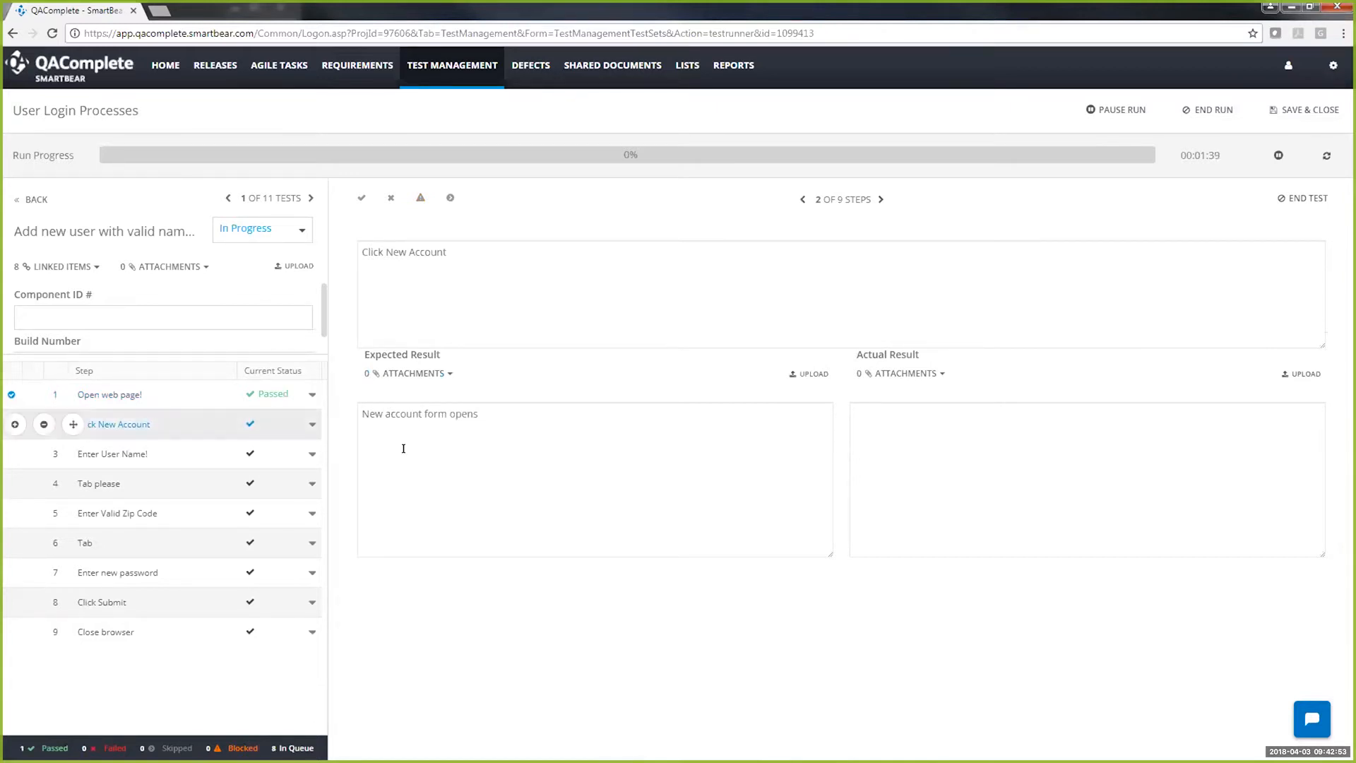
pyautogui.click(250, 423)
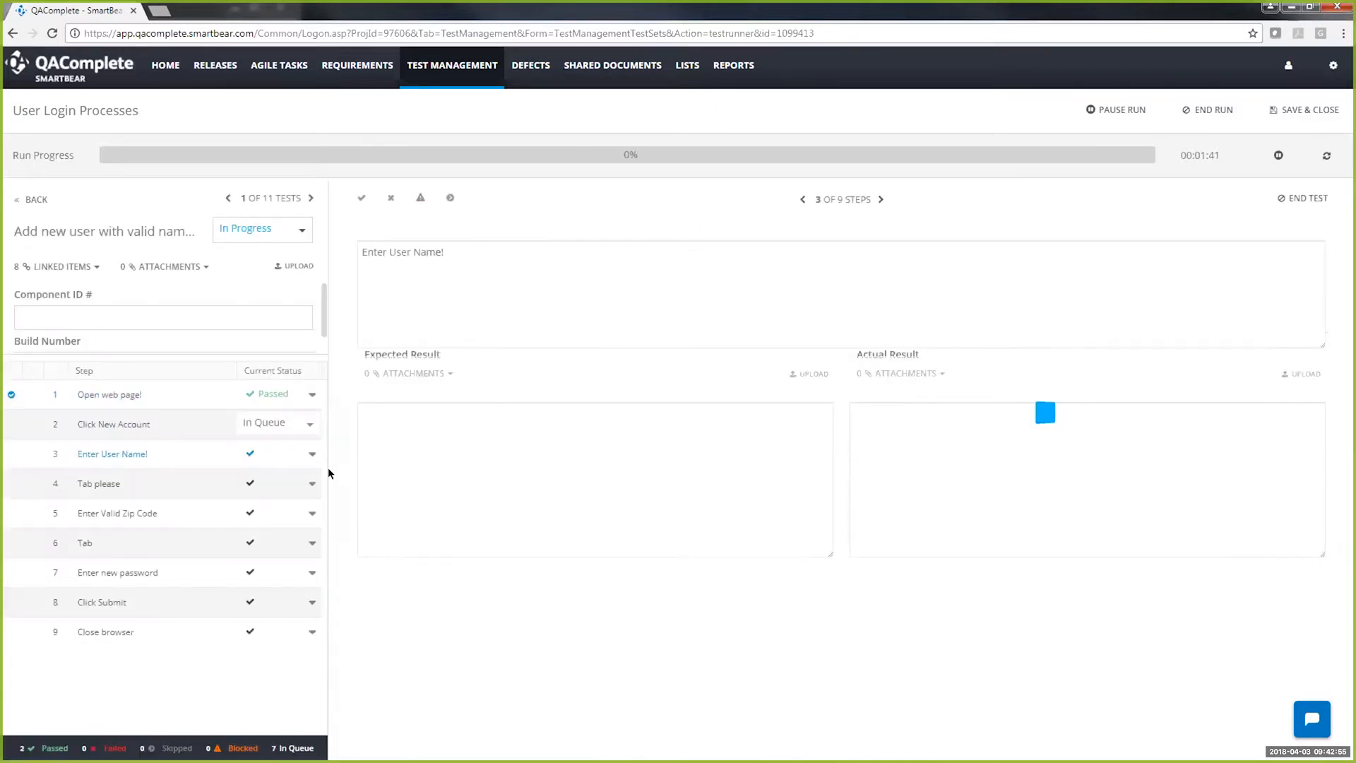
pyautogui.click(312, 453)
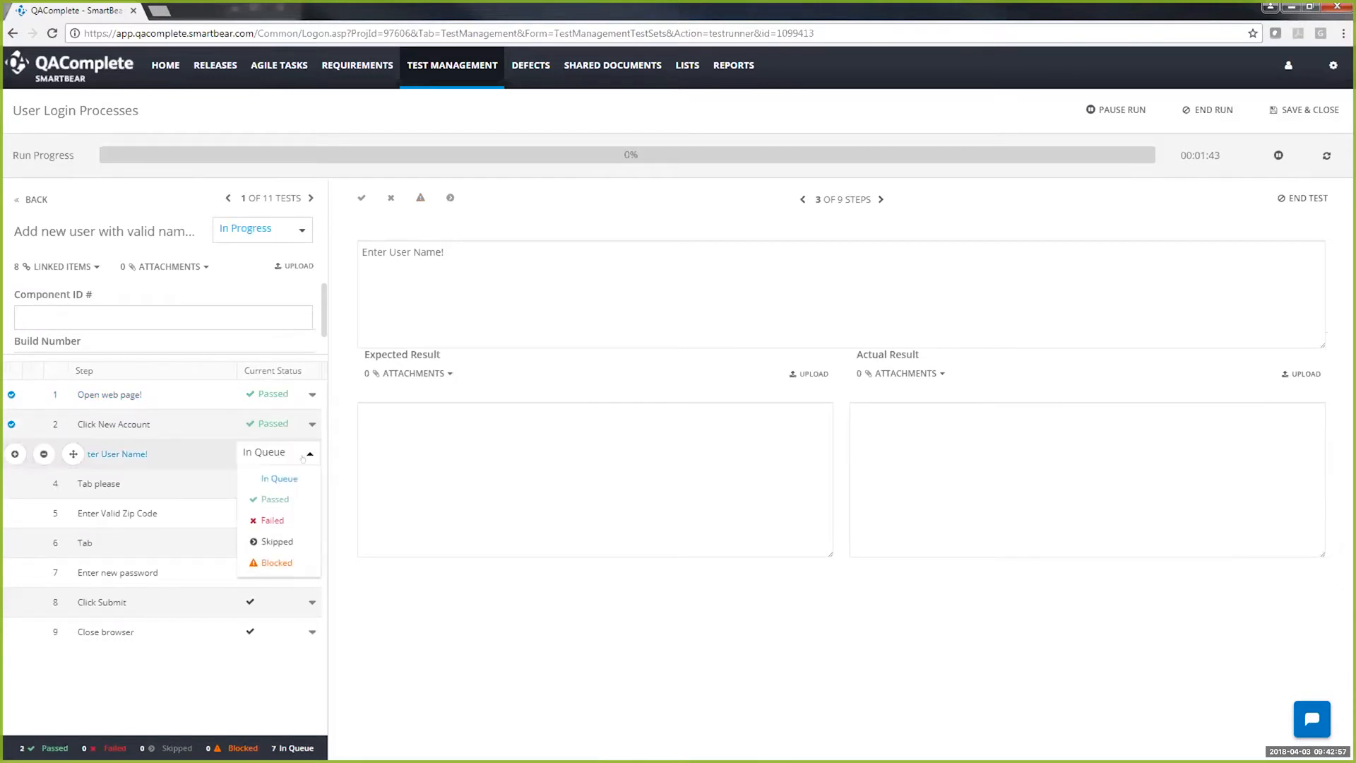
pyautogui.click(287, 497)
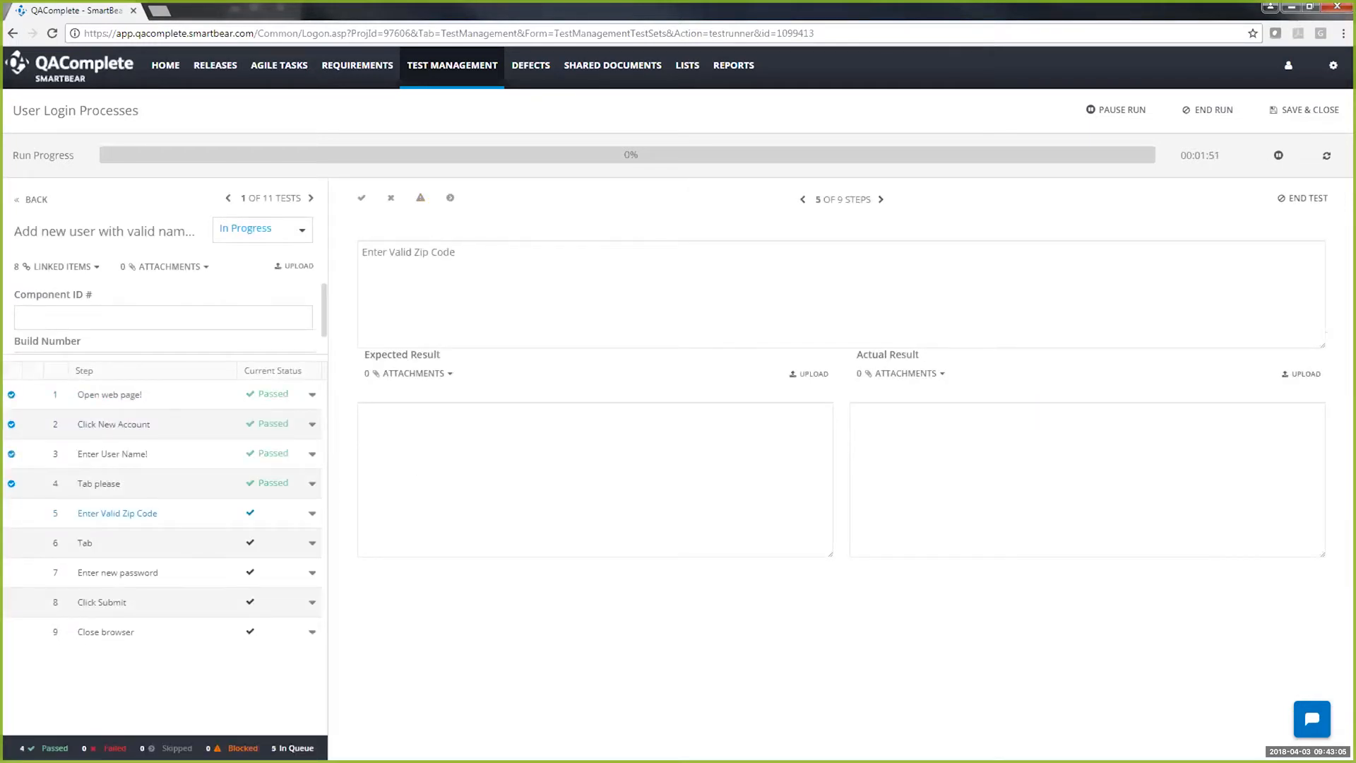
pyautogui.click(141, 394)
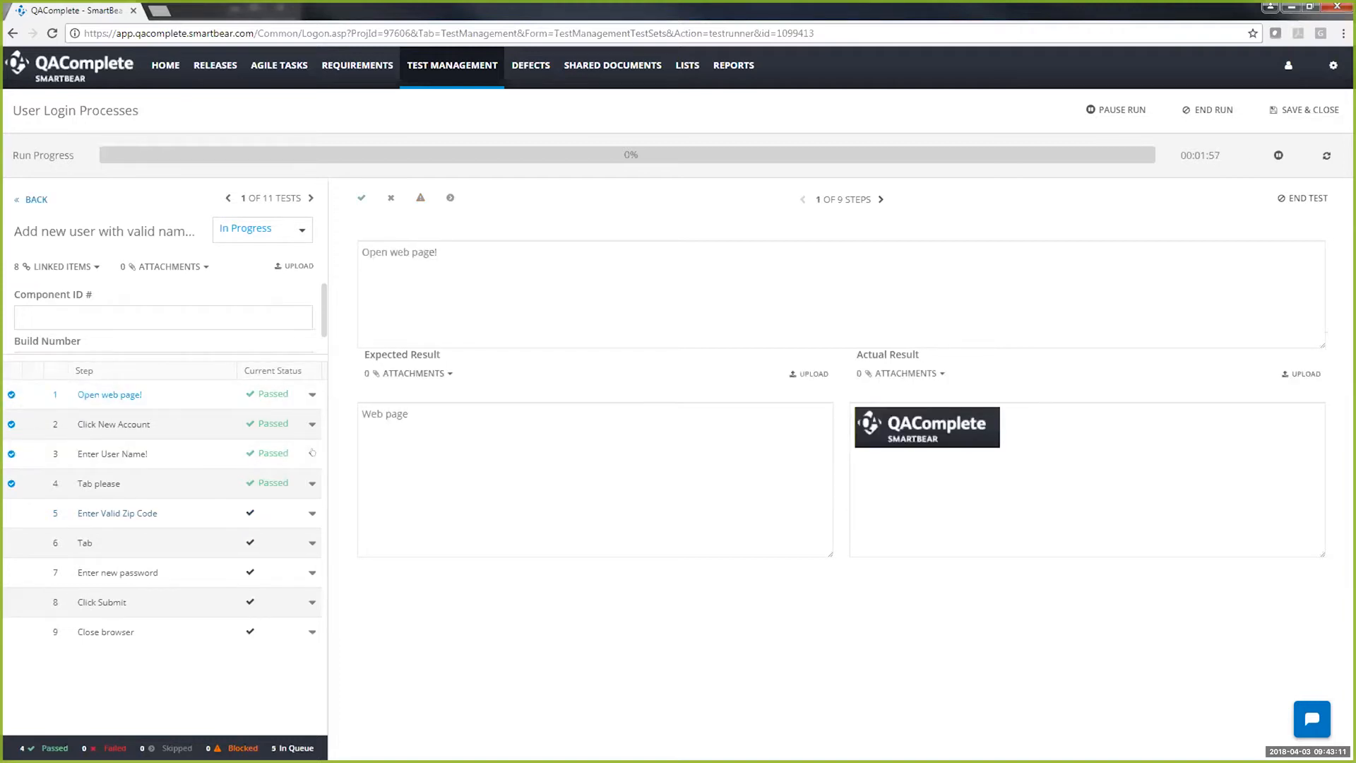
# - Return to the run's test list, mark tests 1 and 2 as Passed, then view the End Run options and cancel them
pyautogui.click(35, 200)
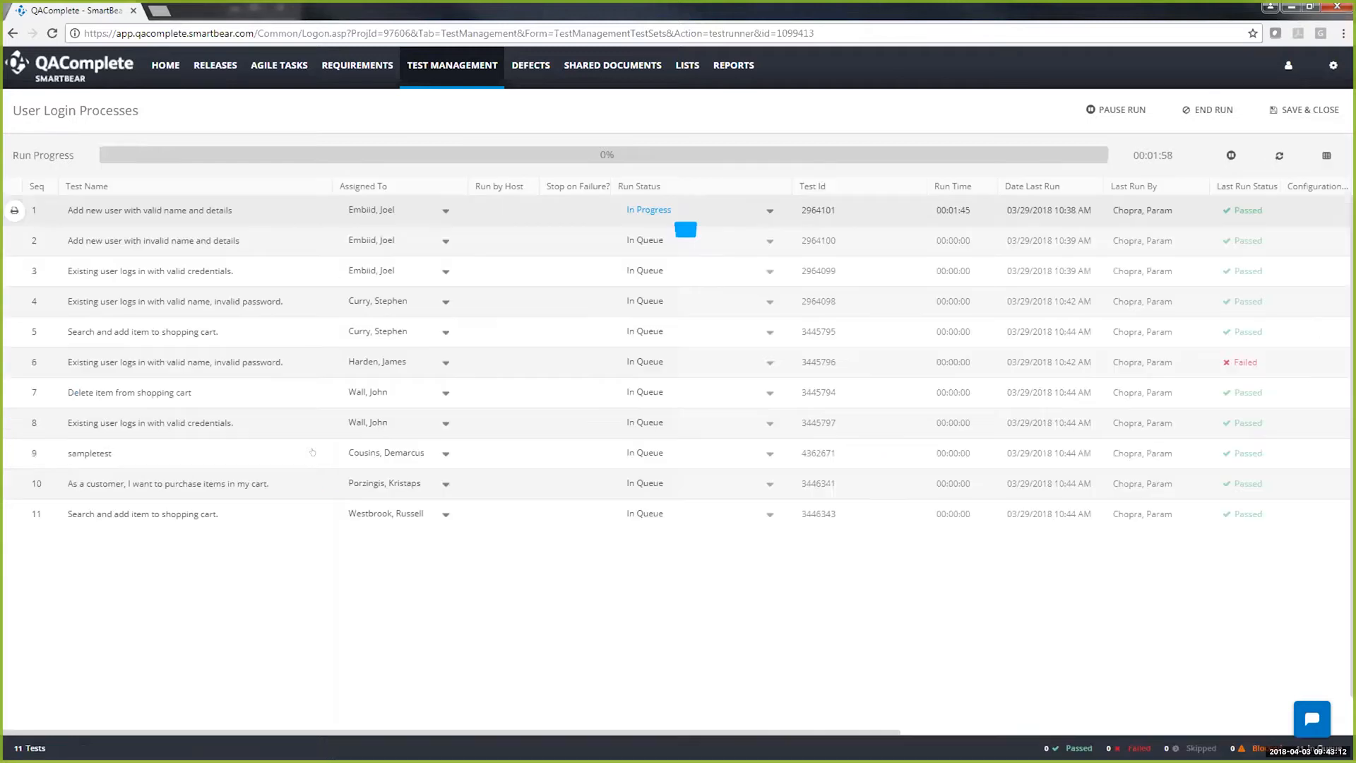
pyautogui.click(770, 210)
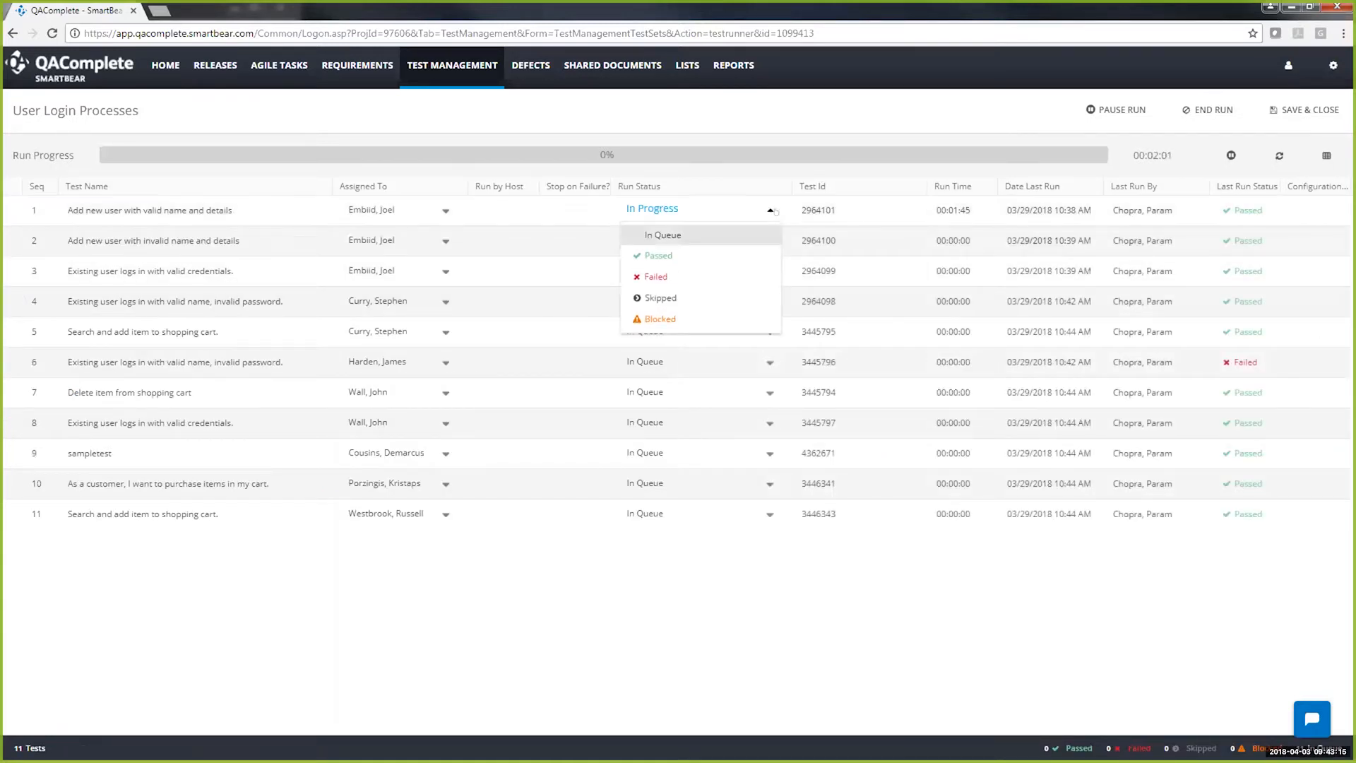
pyautogui.press('Return')
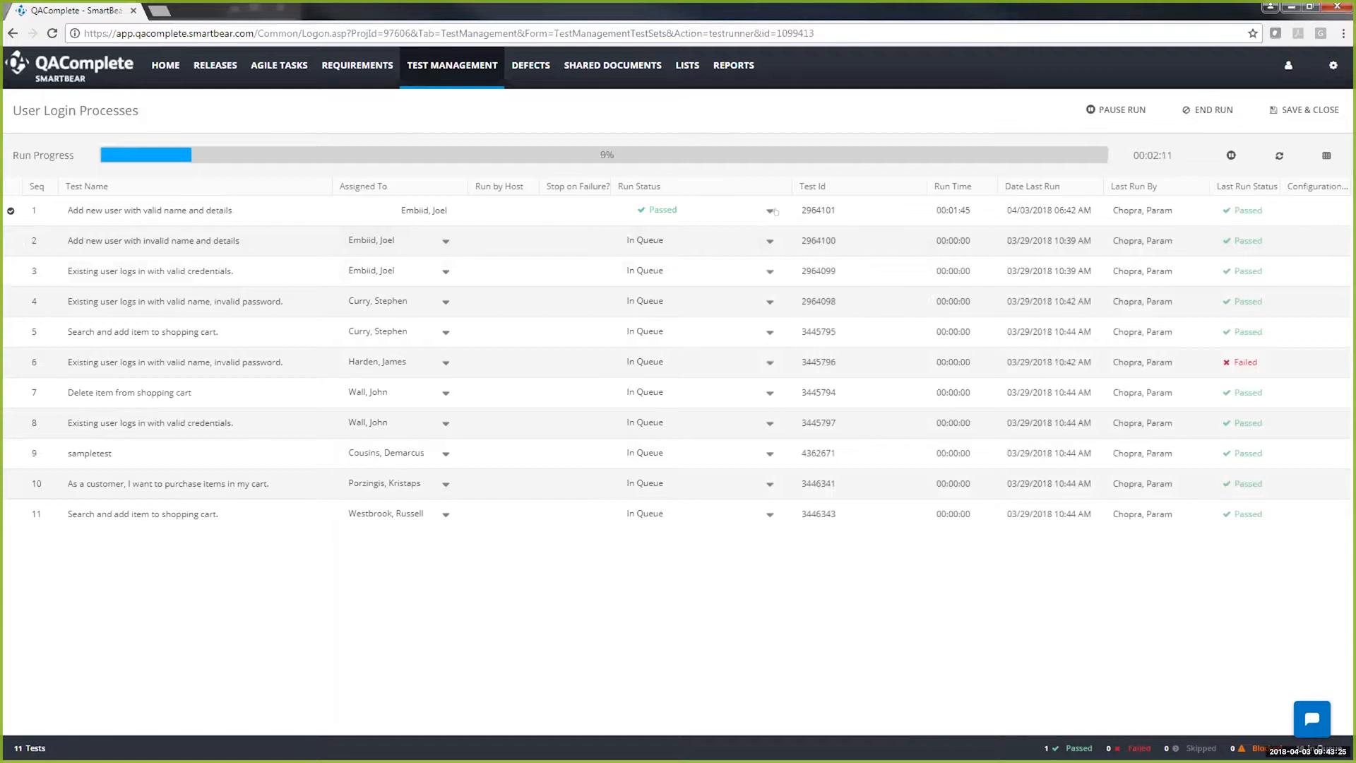
pyautogui.click(770, 242)
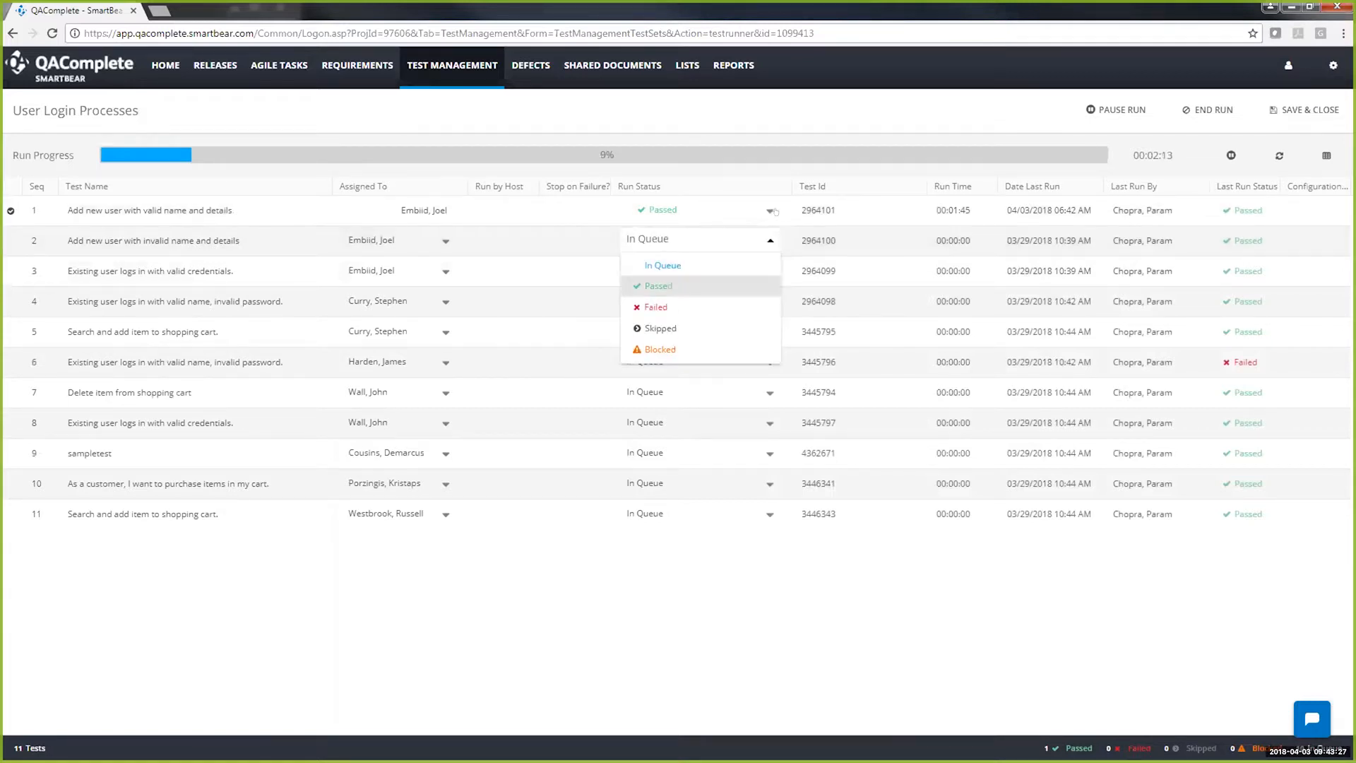
pyautogui.click(660, 284)
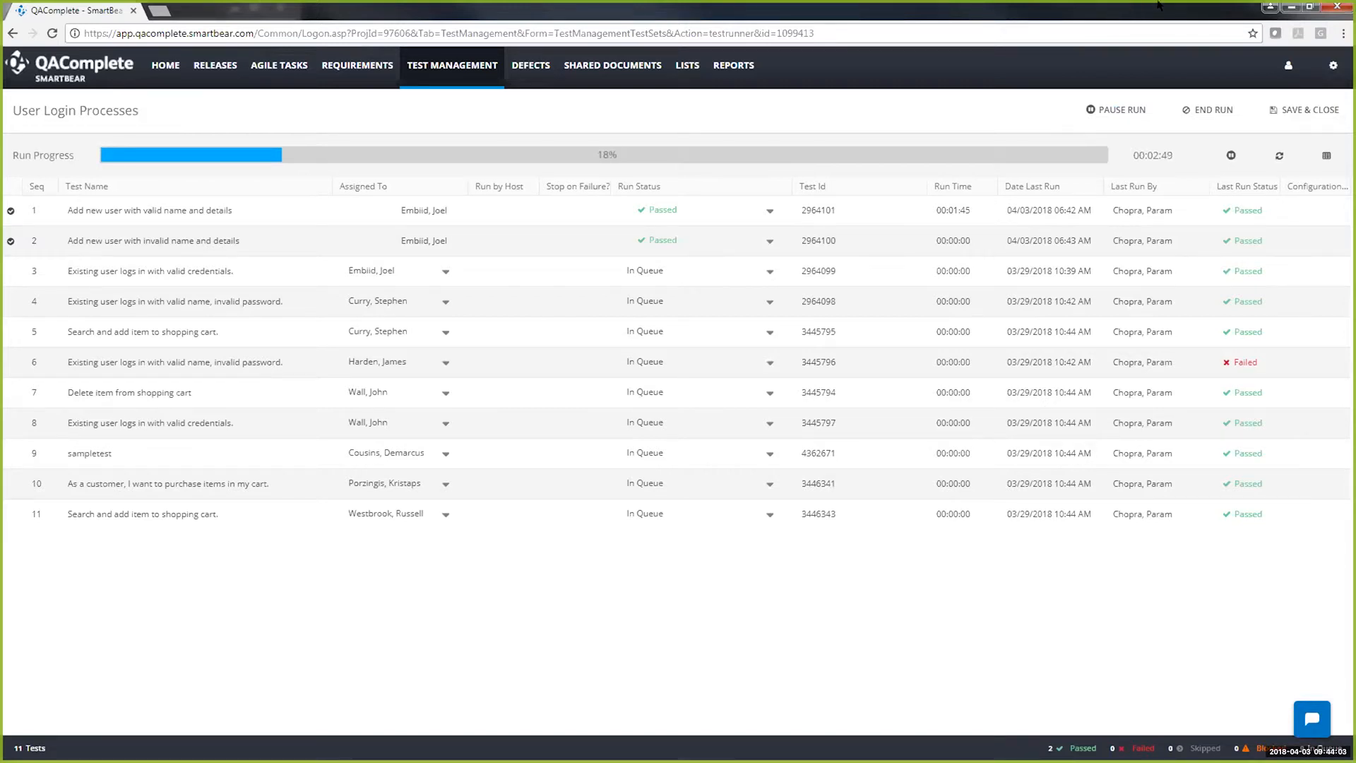
pyautogui.click(1207, 109)
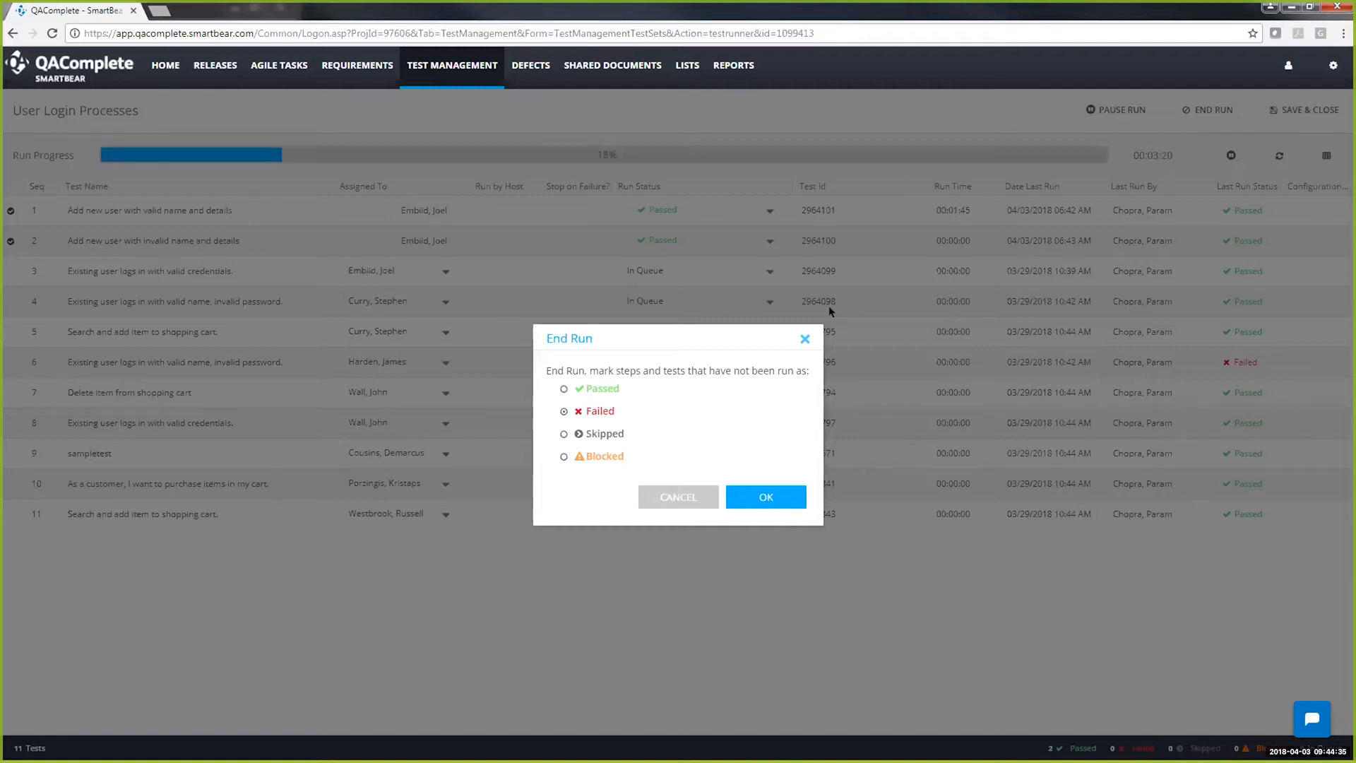
pyautogui.click(727, 508)
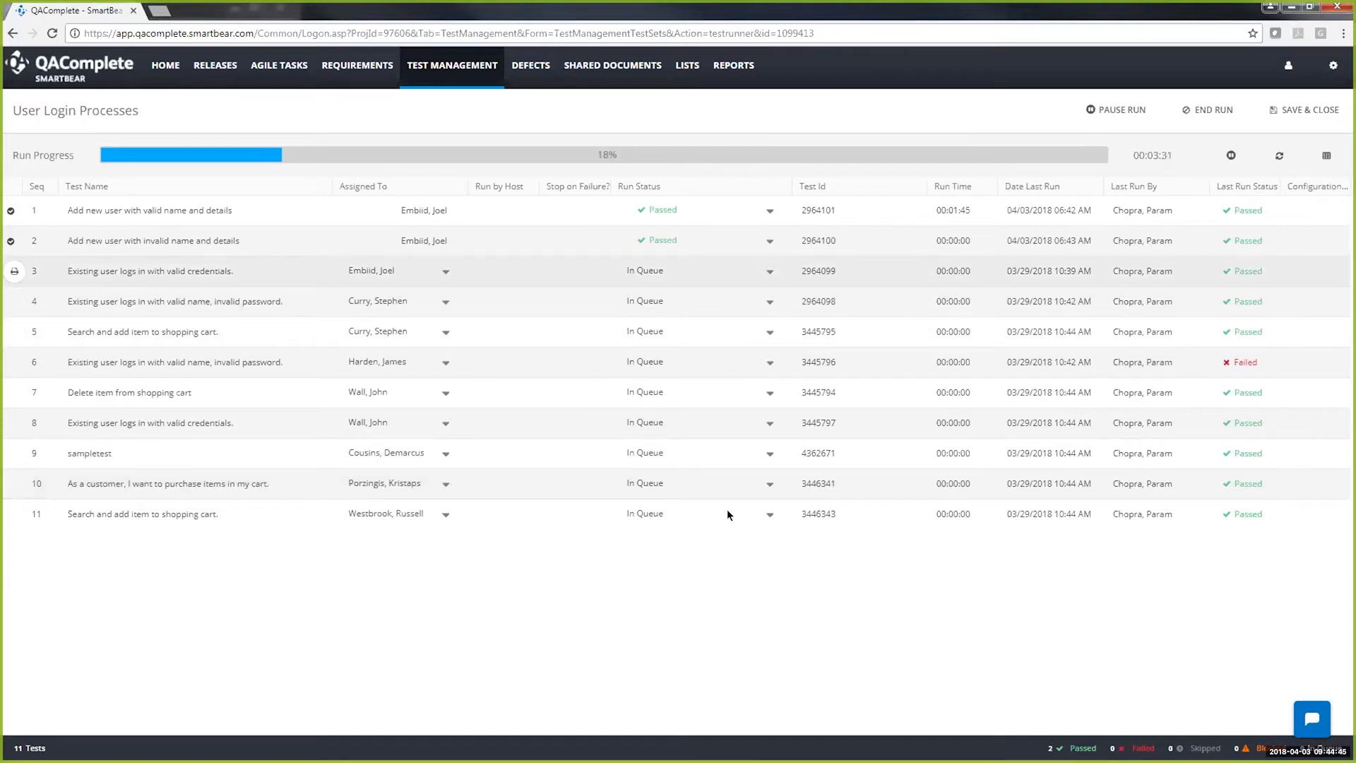
# - Mark test 4 (valid name, invalid password) as Failed and automatically create a defect for it, with its form maximized
pyautogui.click(771, 302)
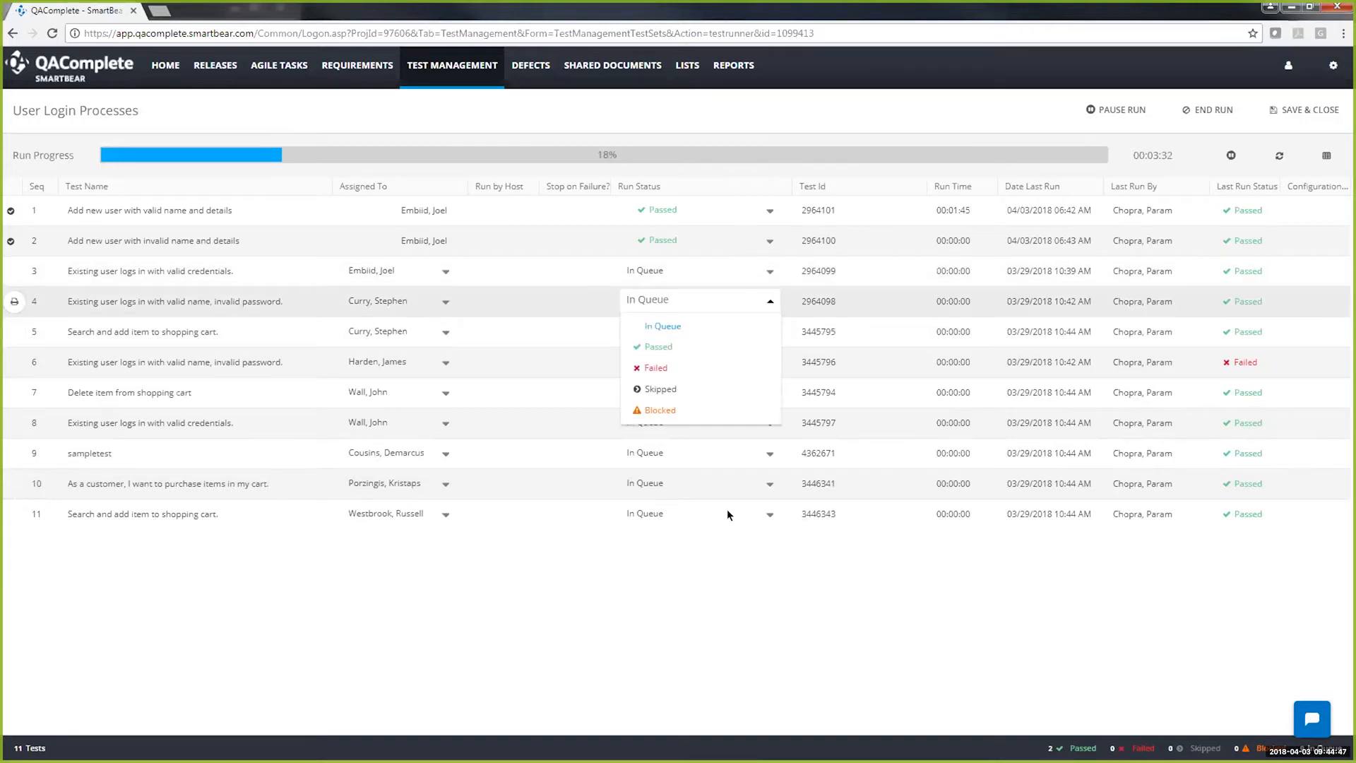
pyautogui.click(655, 368)
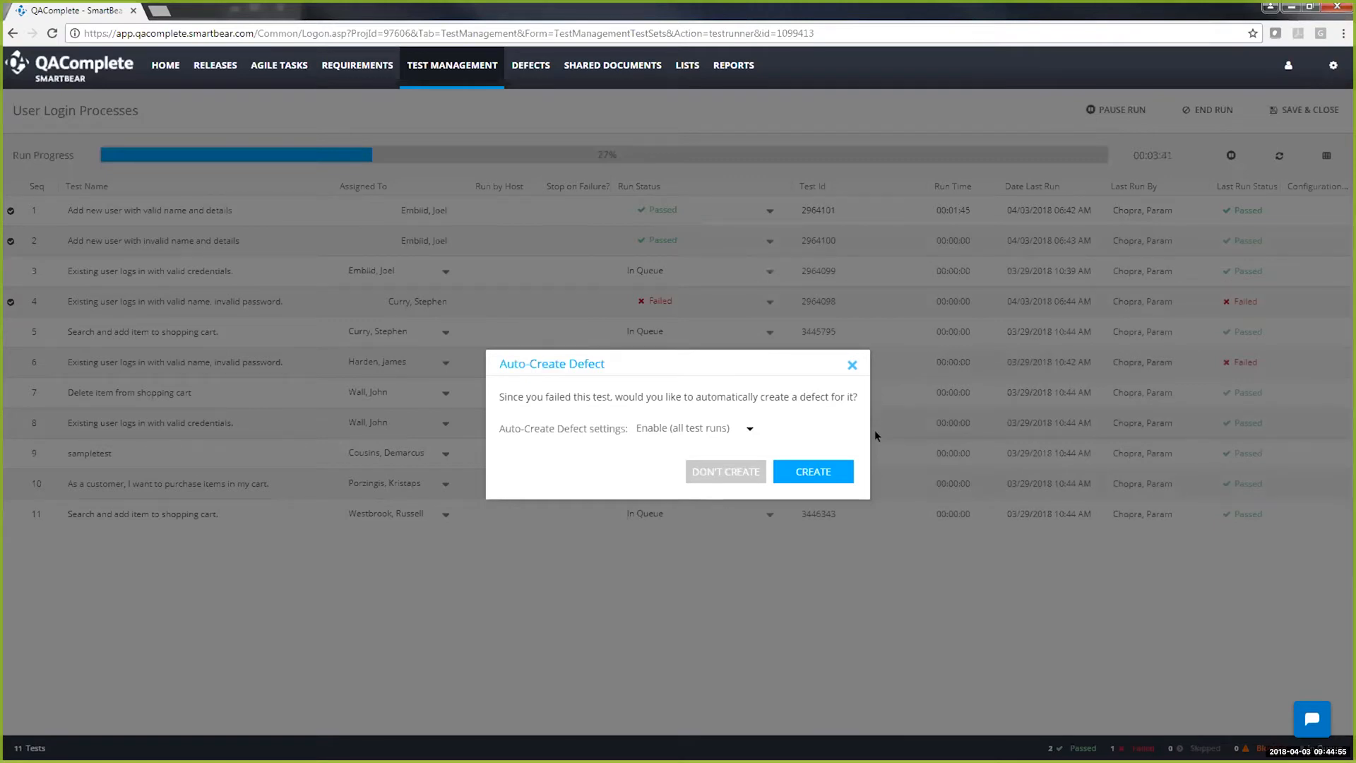
pyautogui.click(819, 472)
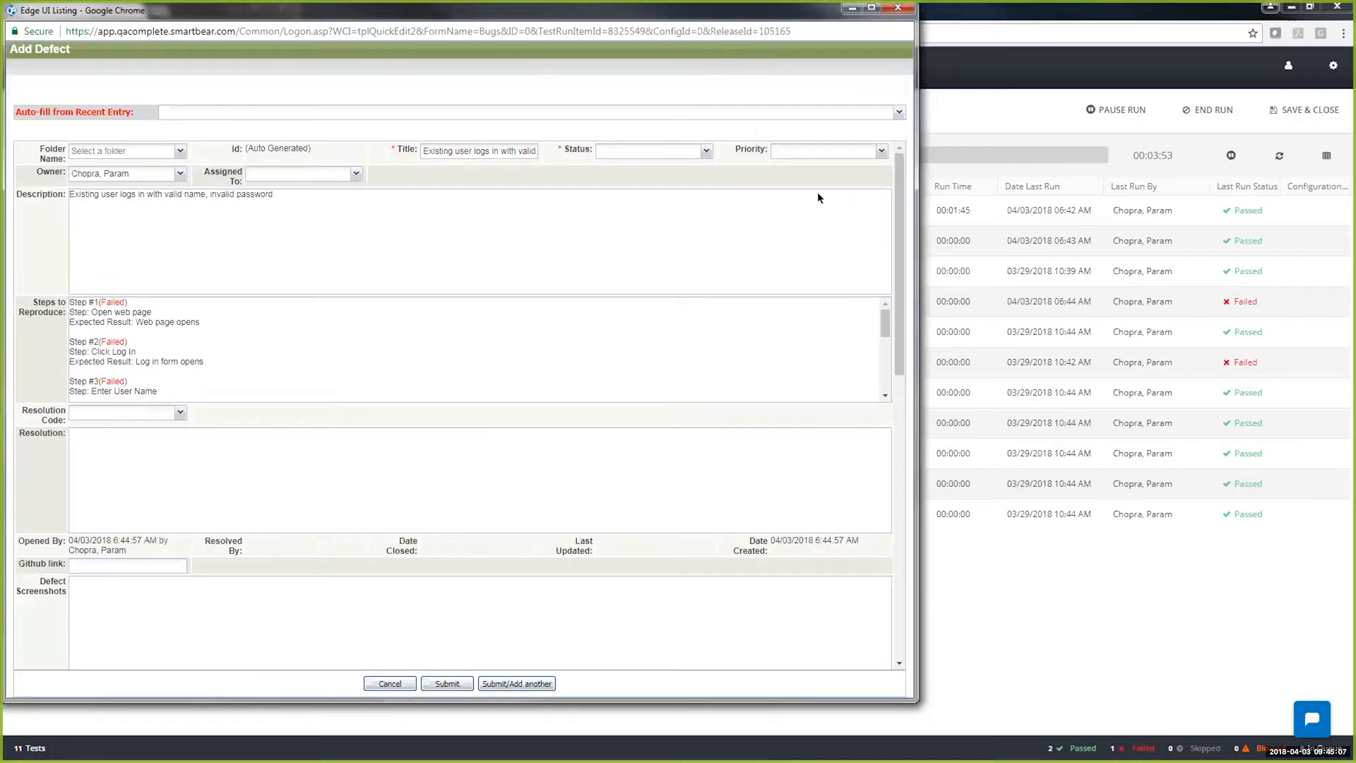
pyautogui.click(871, 8)
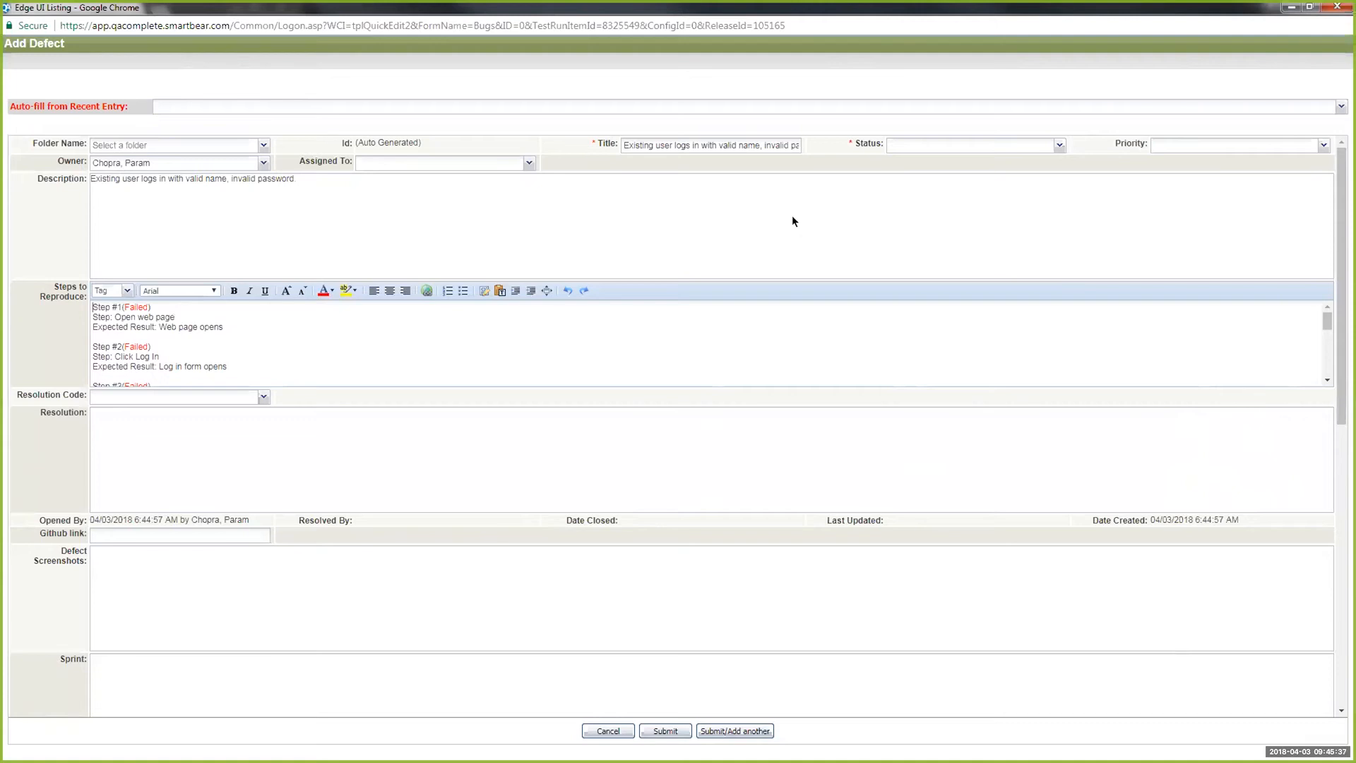
# - Try to paste the copied logo snip into the Defect Screenshots field of the new defect
pyautogui.scroll(-4, 792, 219)
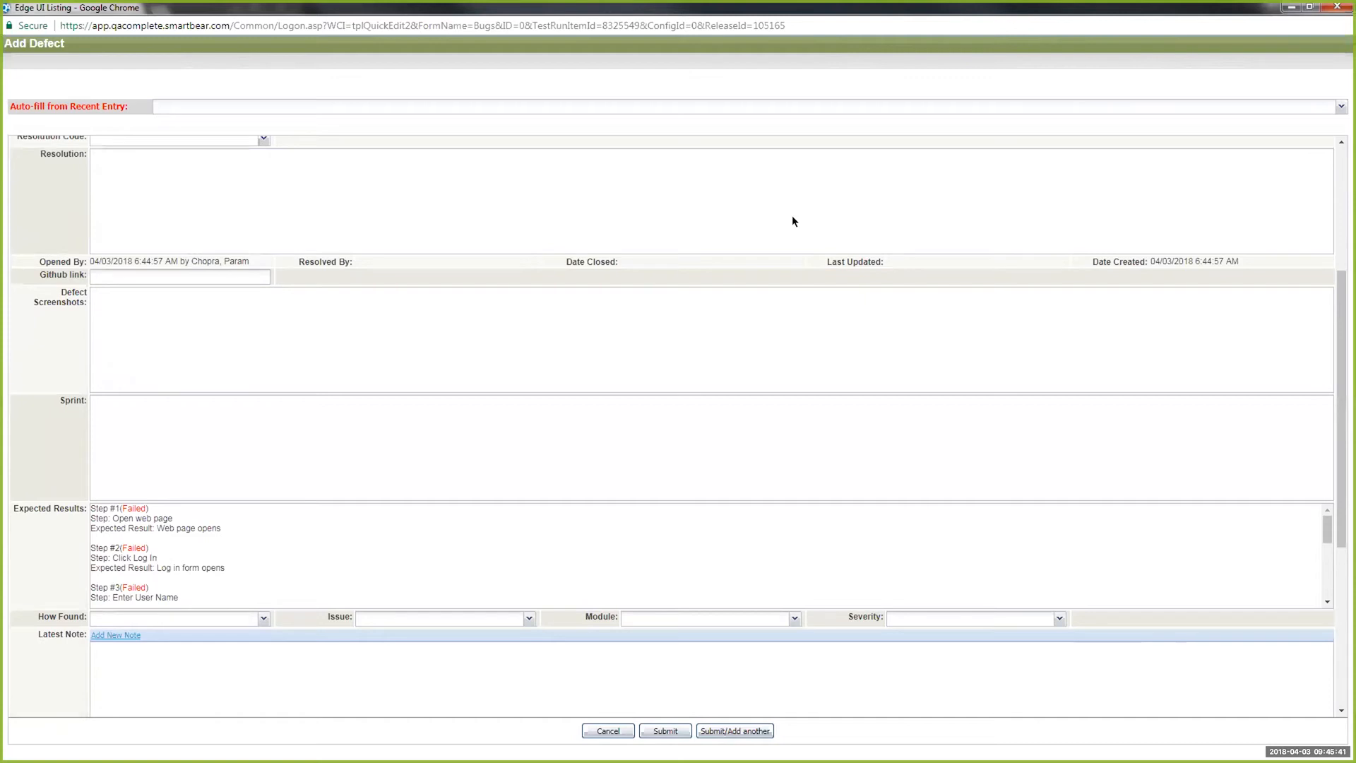
pyautogui.press('Tab')
pyautogui.press('Menu')
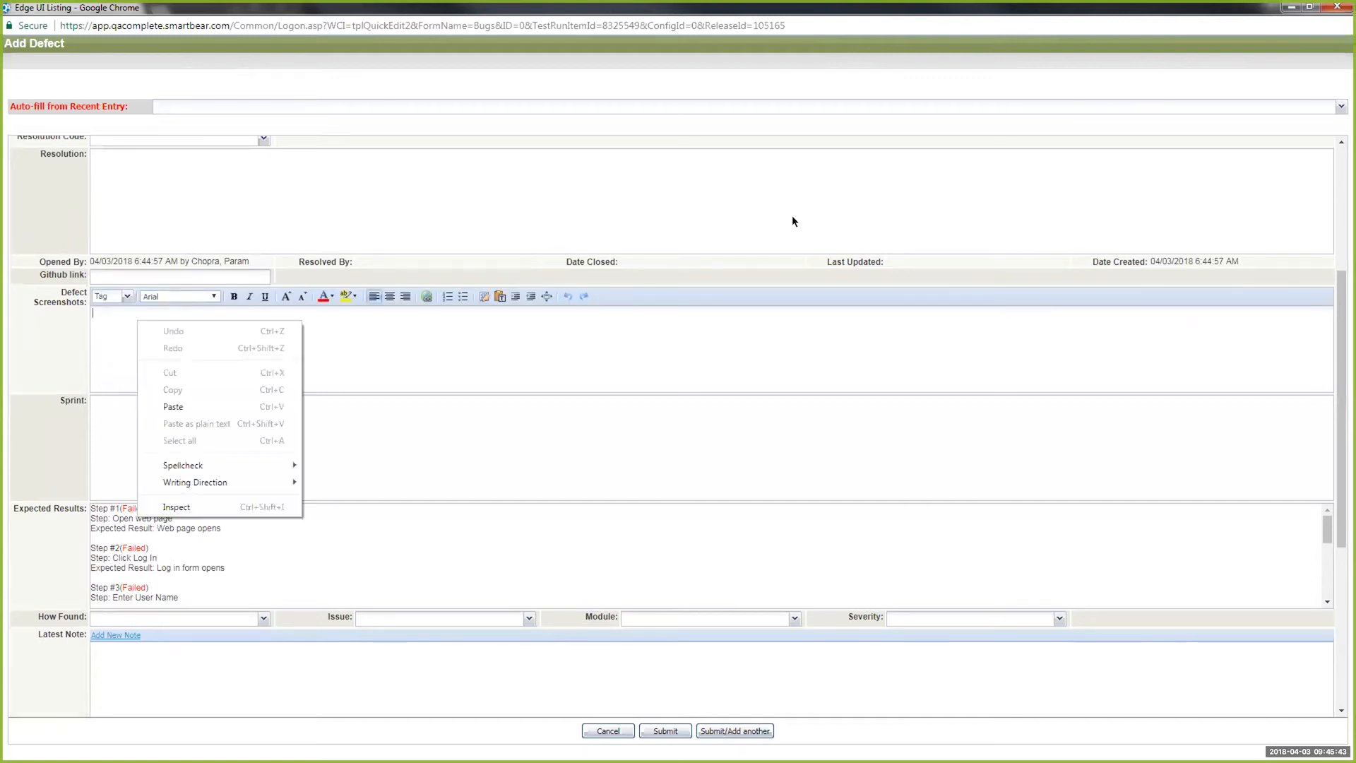
pyautogui.press('Down')
pyautogui.press('Return')
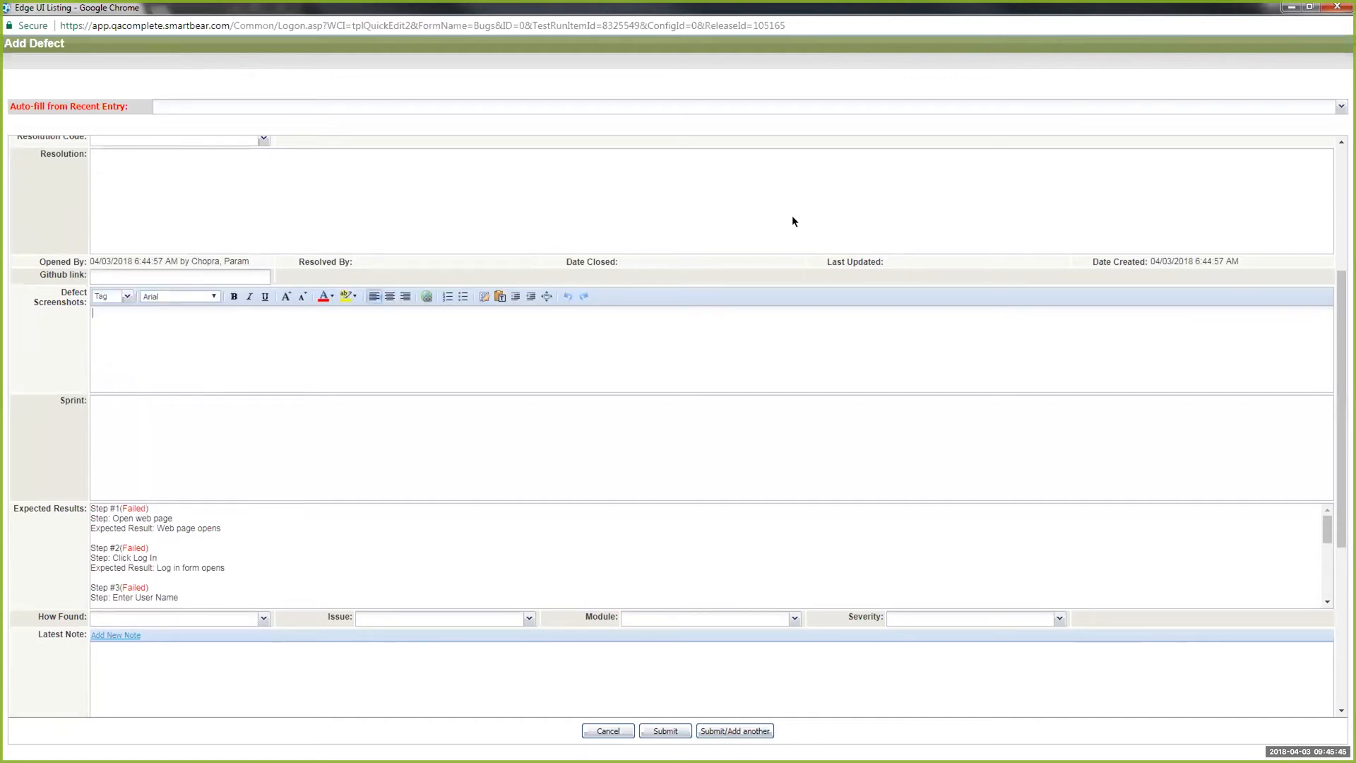
pyautogui.press('Menu')
pyautogui.press('Down')
pyautogui.press('Return')
# - Copy the logo again in the Snipping Tool, close it without saving, and retry pasting into Defect Screenshots
pyautogui.hotkey('alt', 'Tab')
pyautogui.press('Menu')
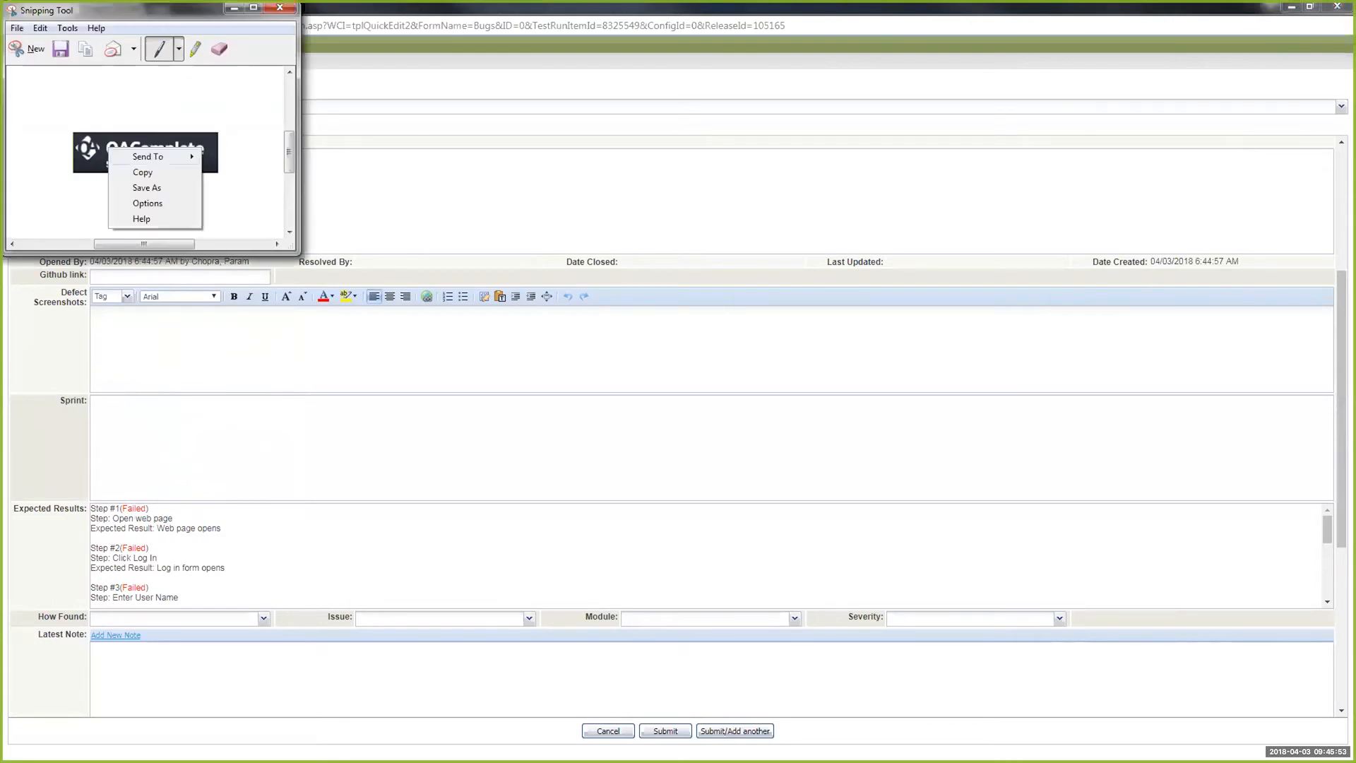
pyautogui.click(143, 172)
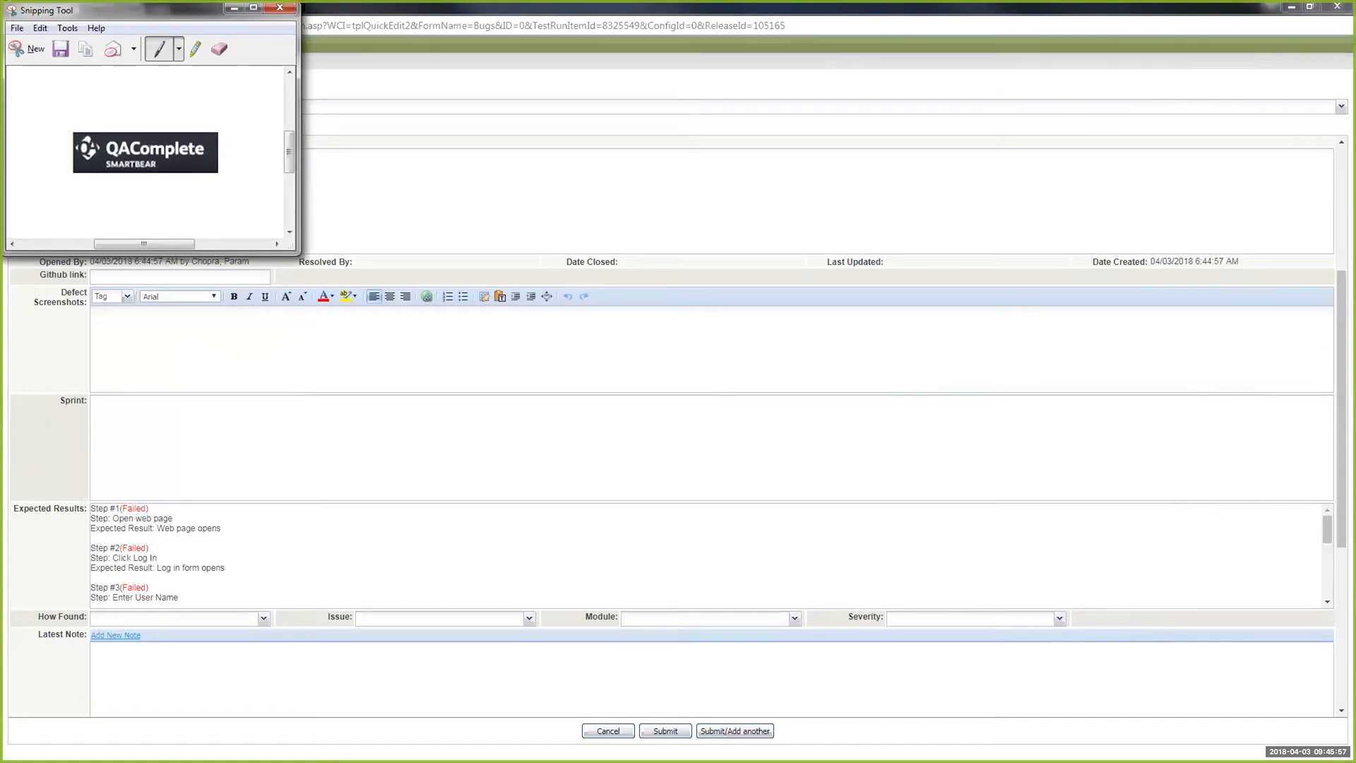
pyautogui.click(280, 7)
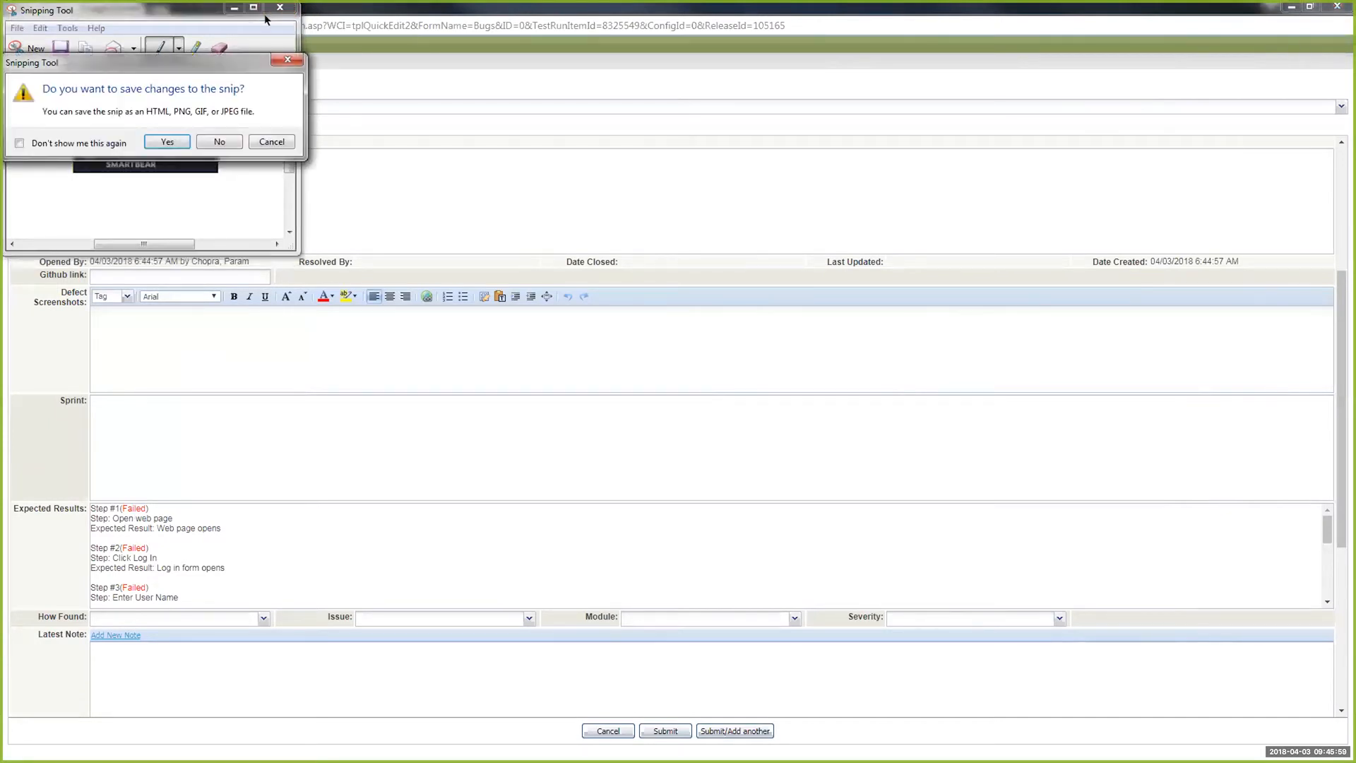
pyautogui.press('n')
pyautogui.hotkey('shift', 'F10')
pyautogui.press('Down')
pyautogui.press('Return')
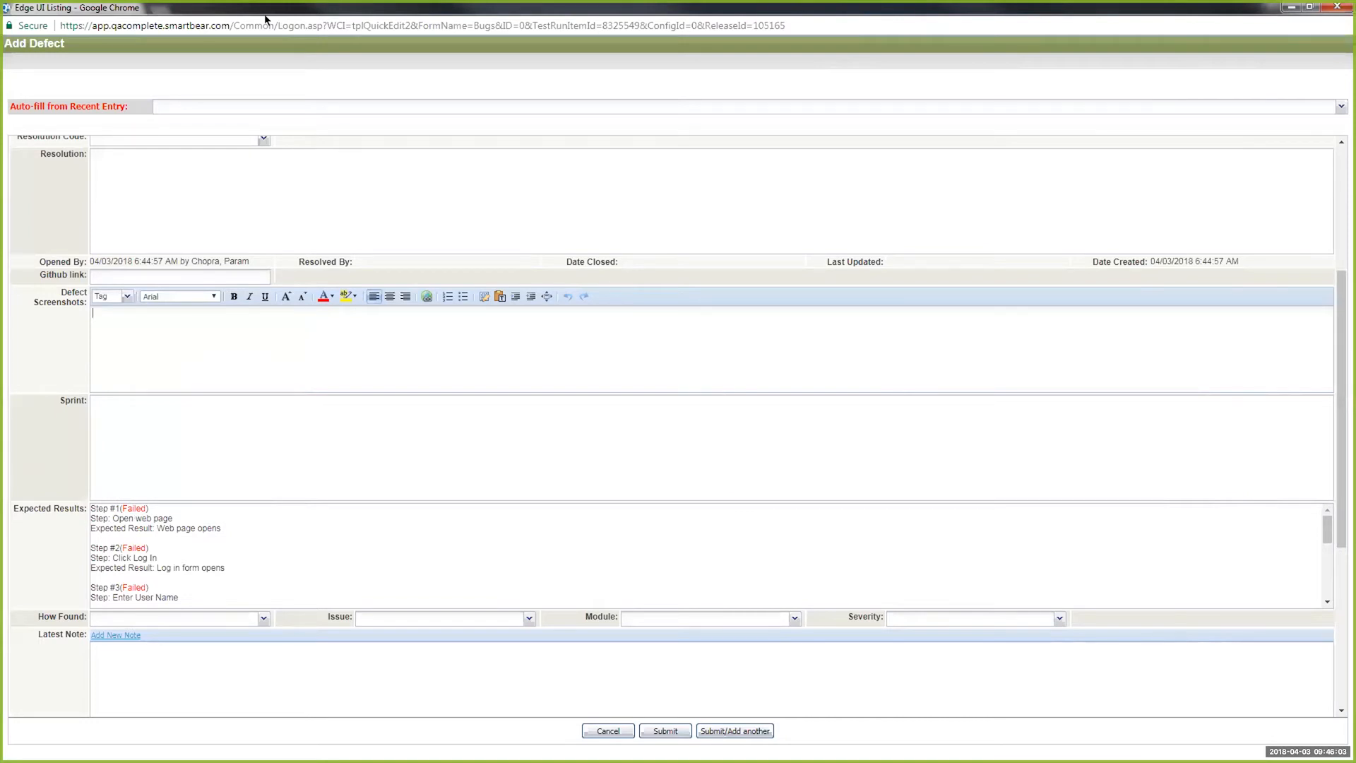
# - Review the new defect's fields, including Title, Status, Steps to Reproduce, Github link and Defect Screenshots
pyautogui.scroll(1, 678, 424)
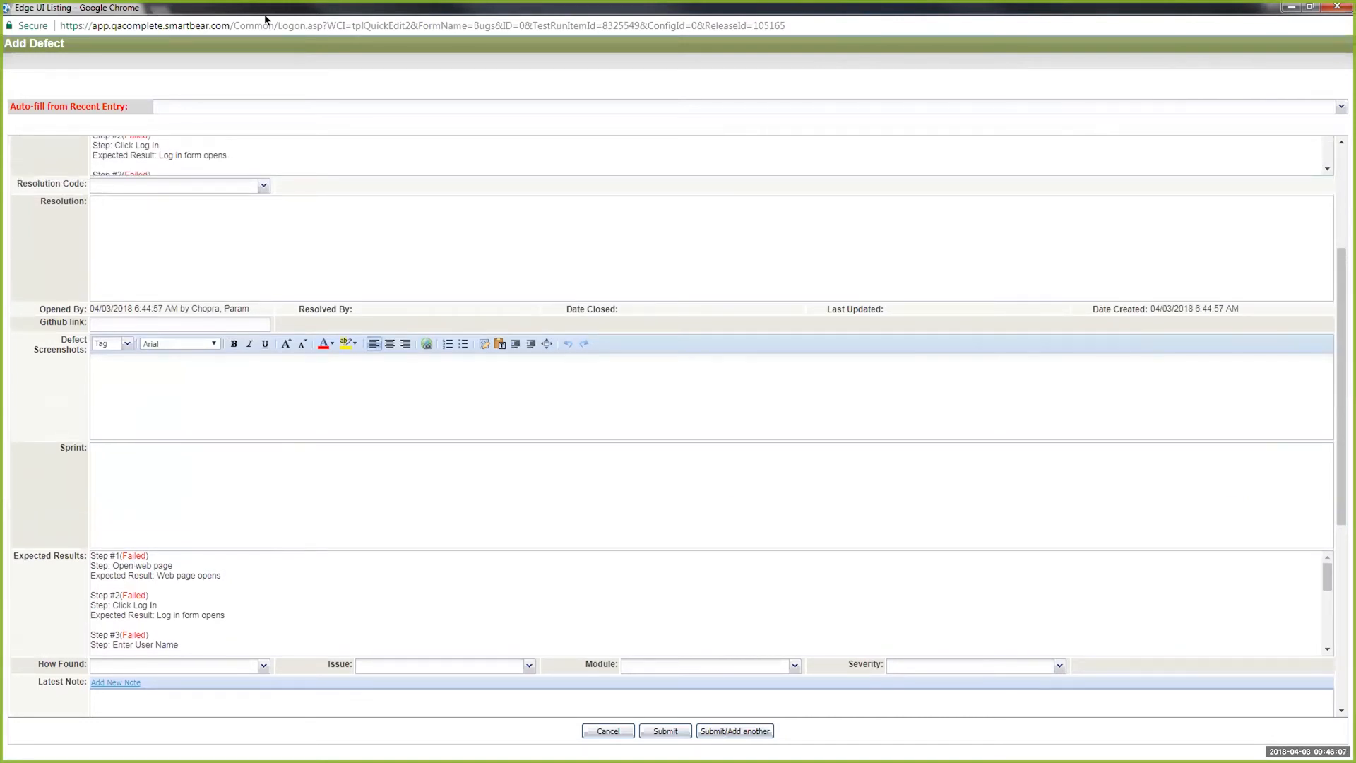
pyautogui.scroll(1, 678, 424)
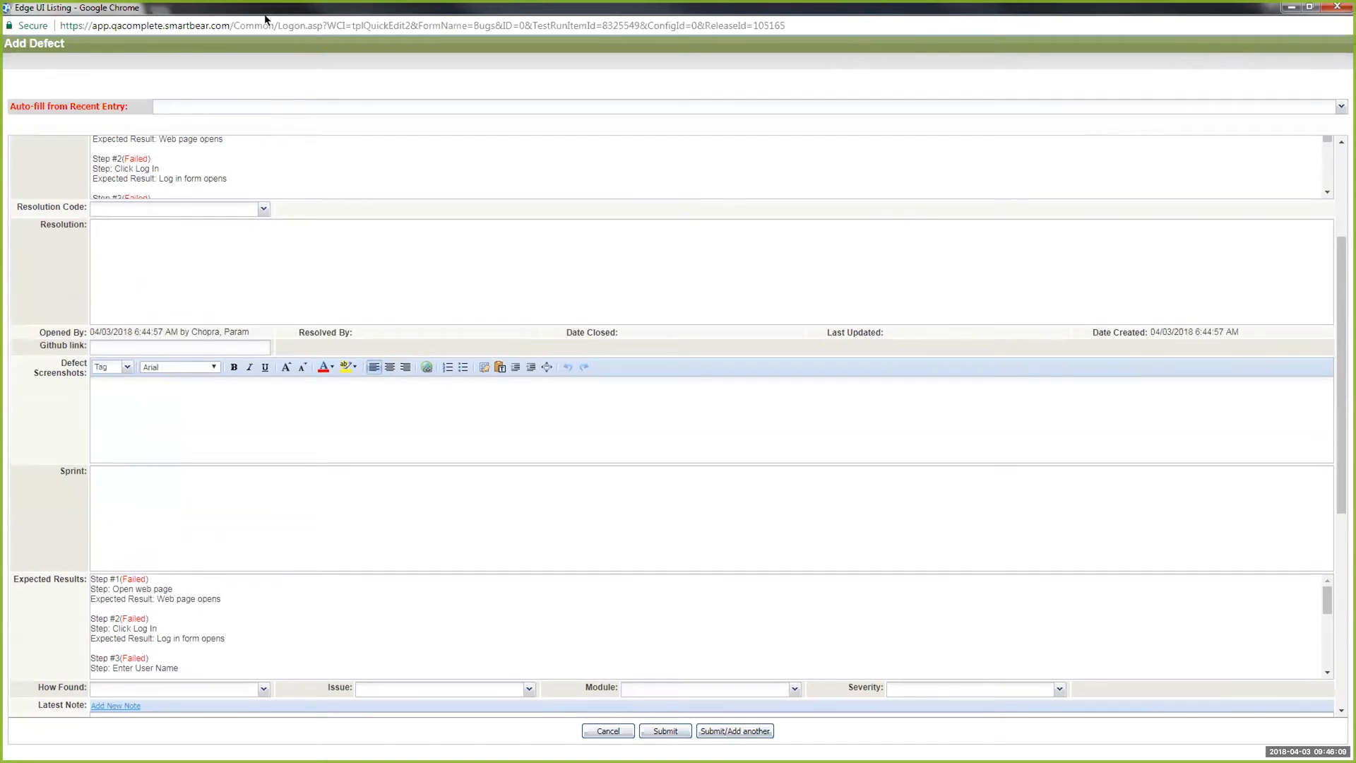
pyautogui.scroll(3, 678, 424)
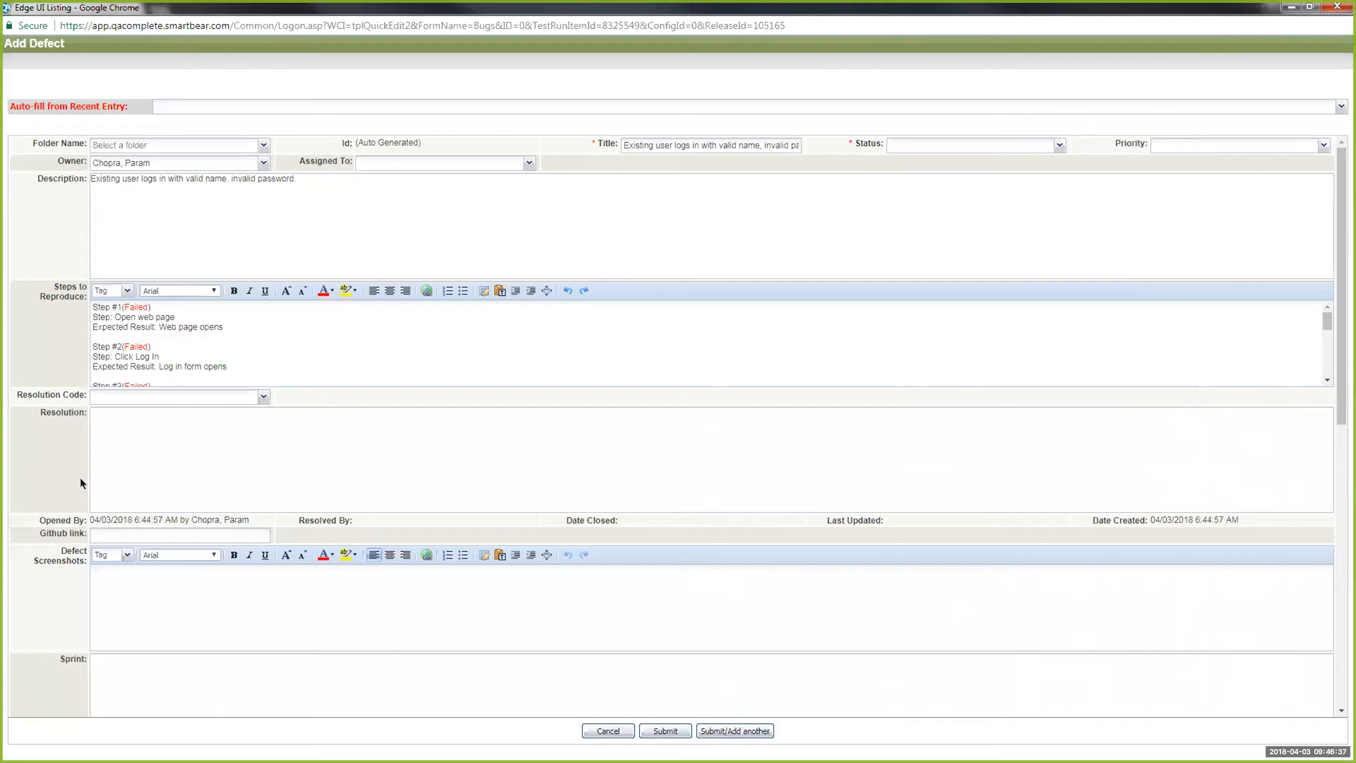
pyautogui.scroll(-5, 80, 476)
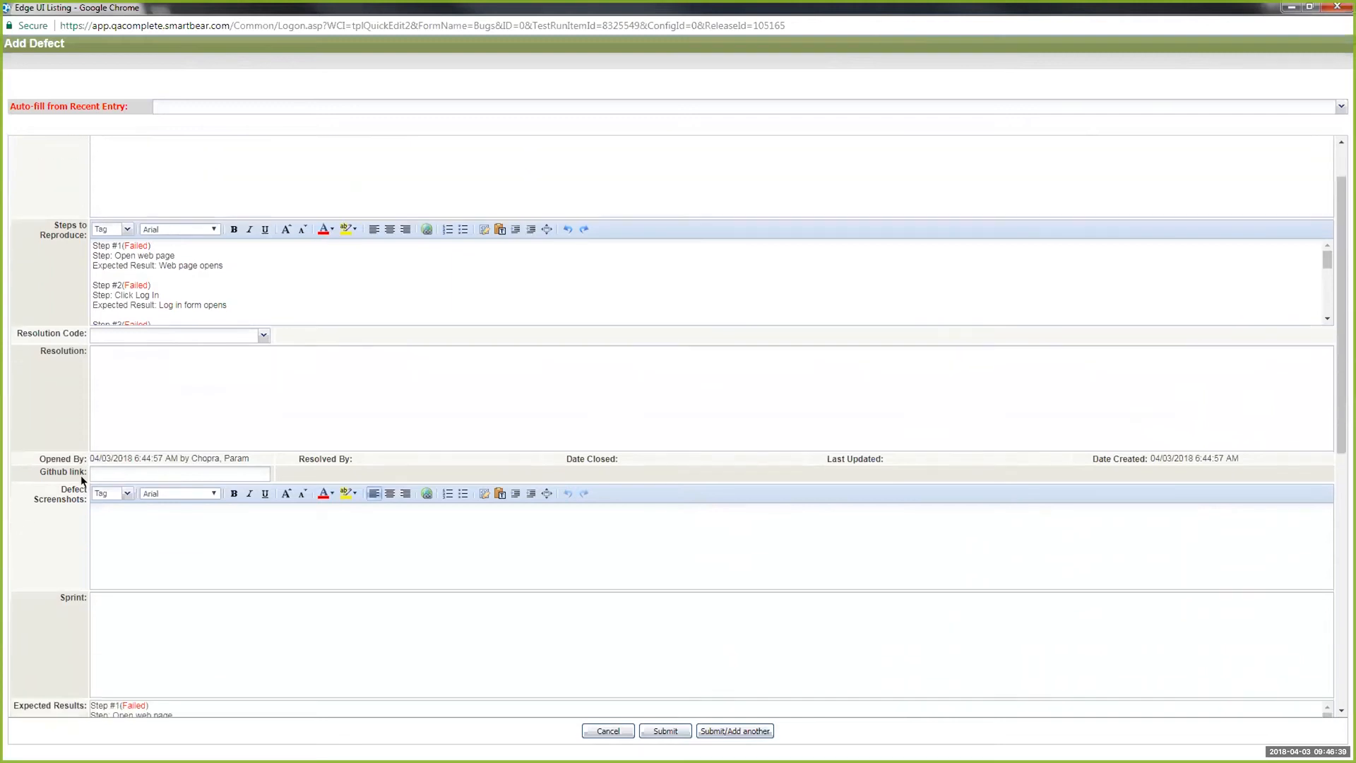
# - Review the remaining fields of the new defect, set its Status to New, and submit it
pyautogui.scroll(-3, 80, 477)
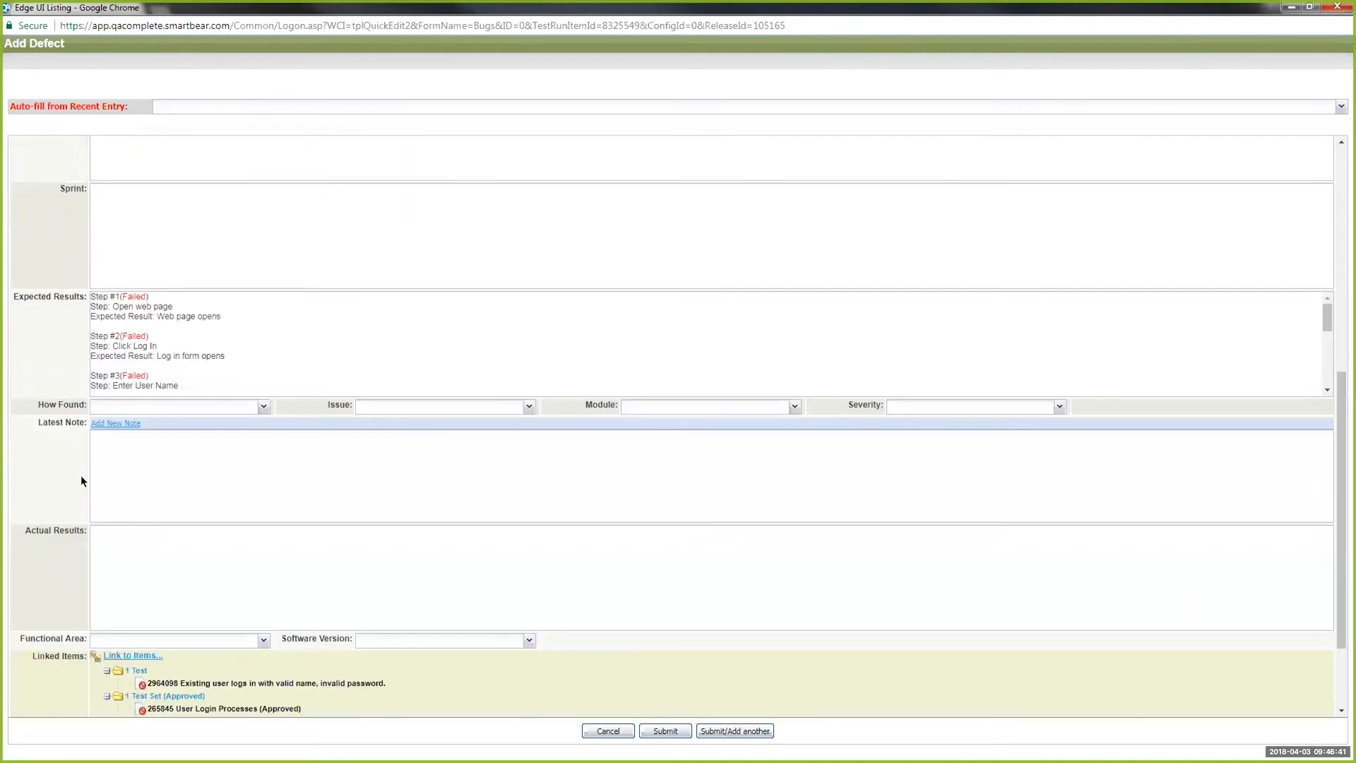
pyautogui.scroll(-1, 80, 481)
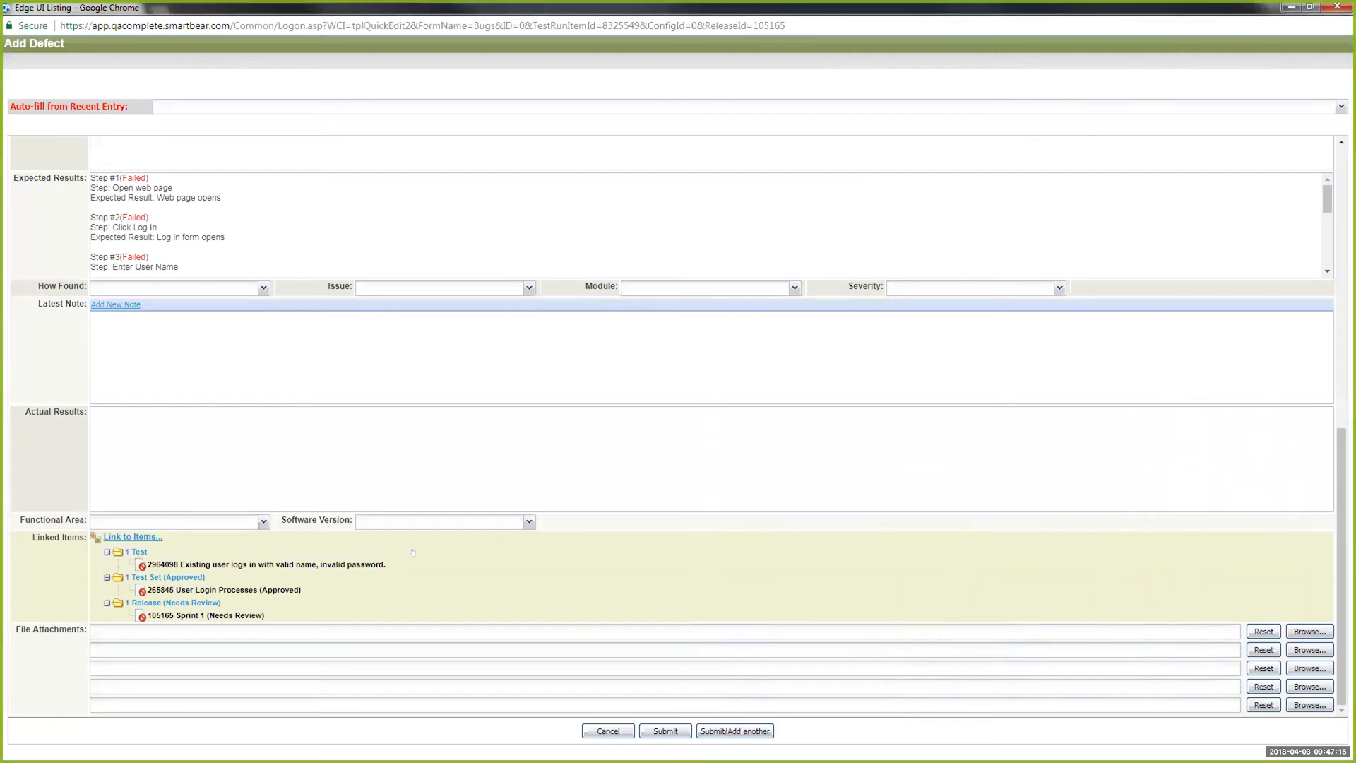
pyautogui.click(664, 732)
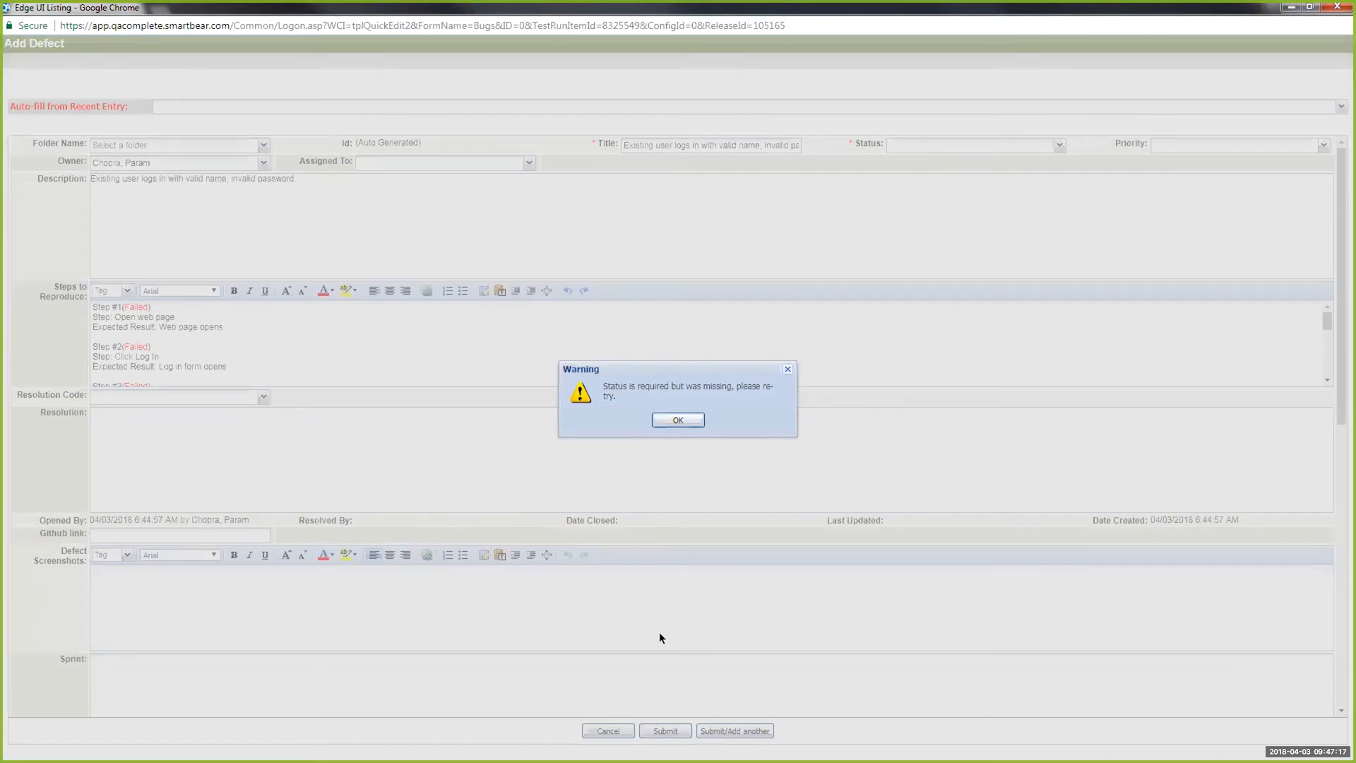
pyautogui.press('Return')
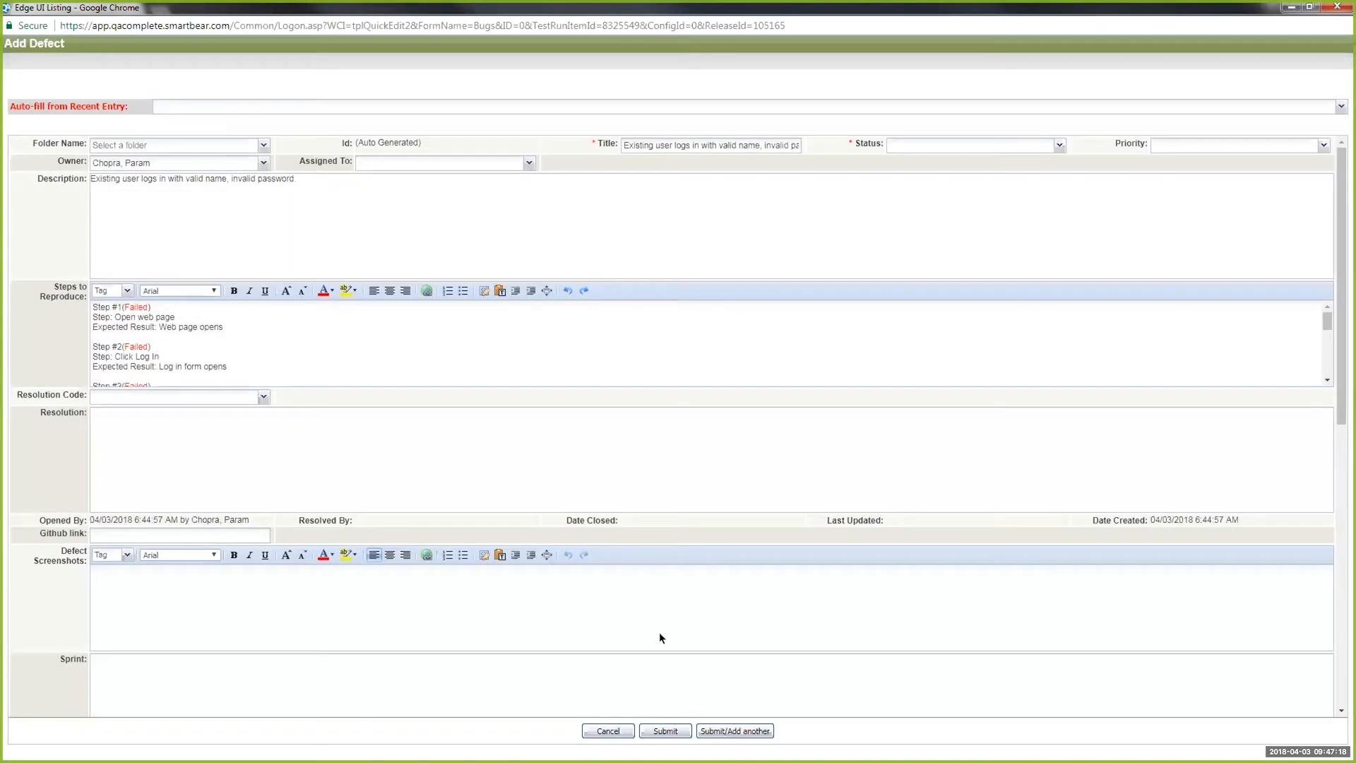
pyautogui.click(1057, 143)
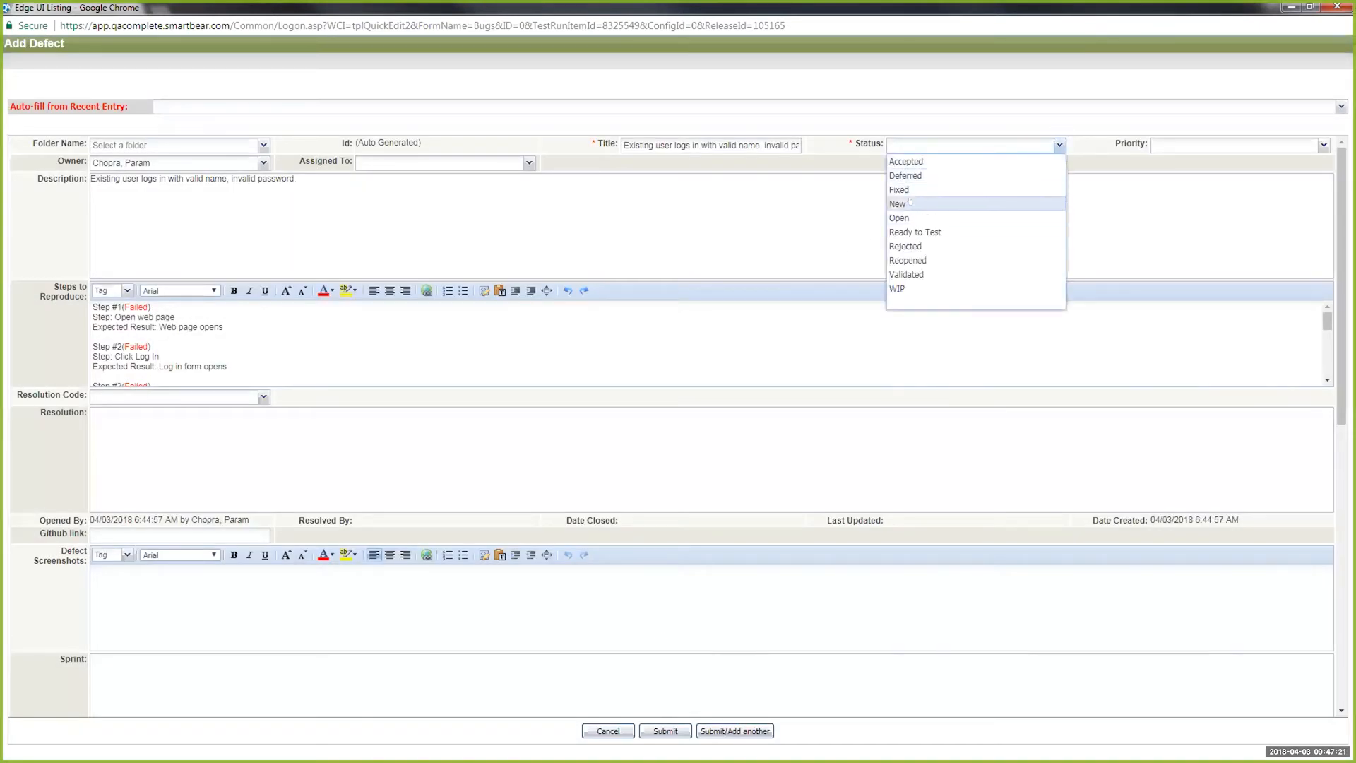
pyautogui.click(884, 205)
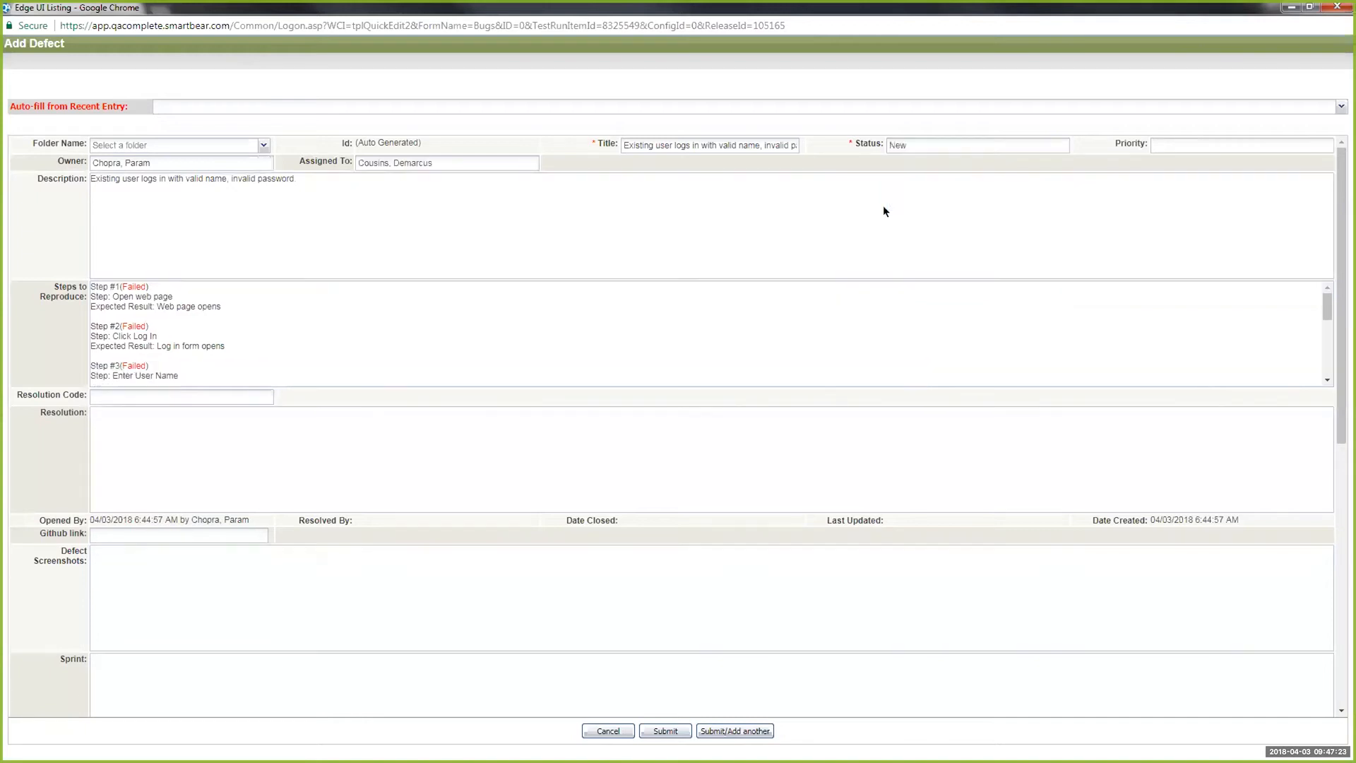
pyautogui.scroll(-10, 848, 339)
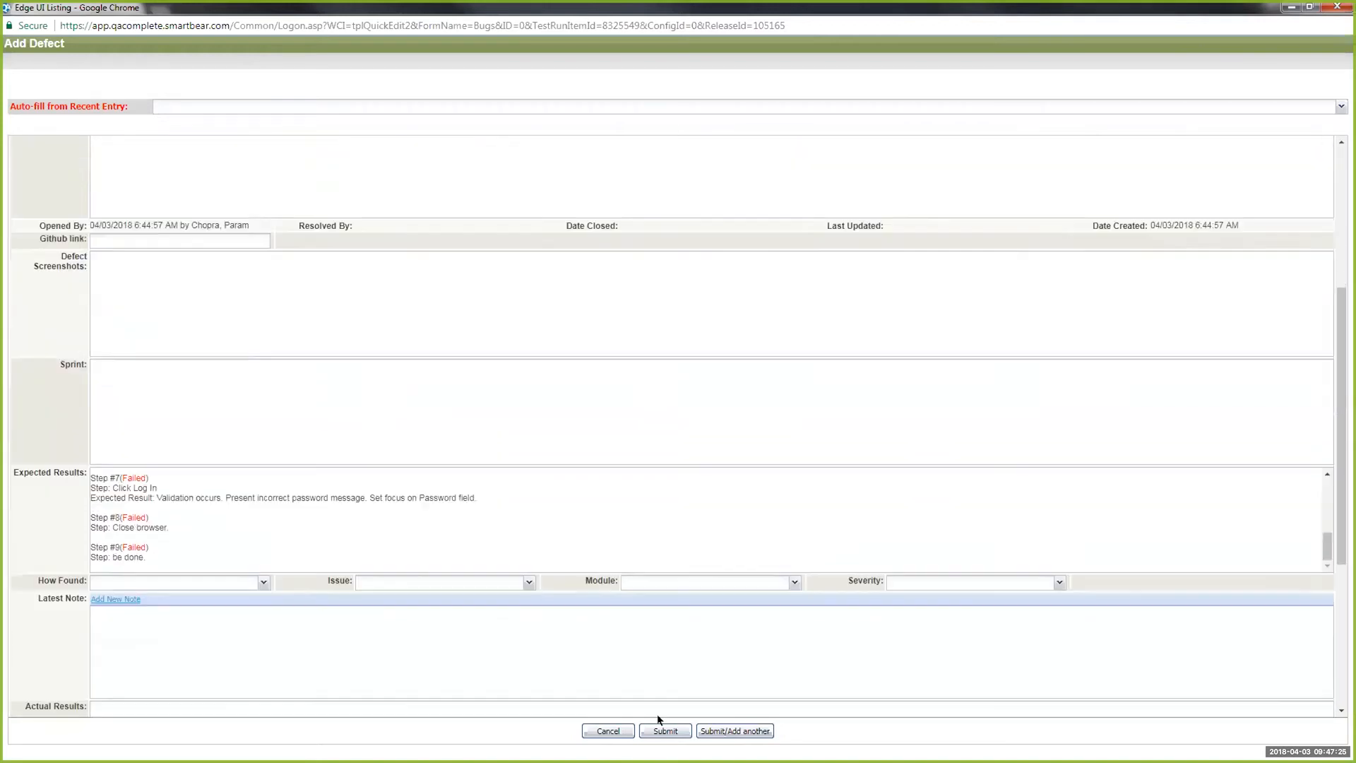
pyautogui.click(665, 730)
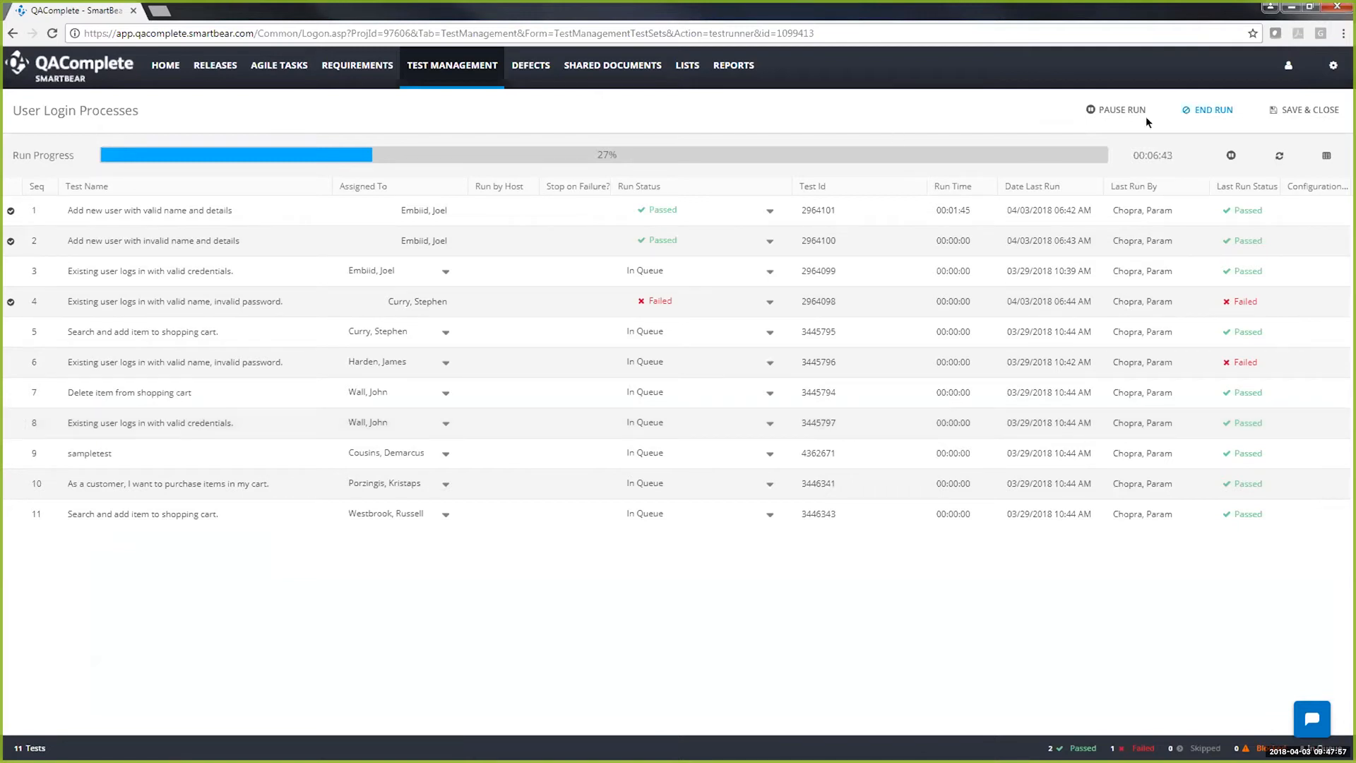
# - End the User Login Processes test run and open the project's defects list
pyautogui.click(1208, 109)
pyautogui.press('Return')
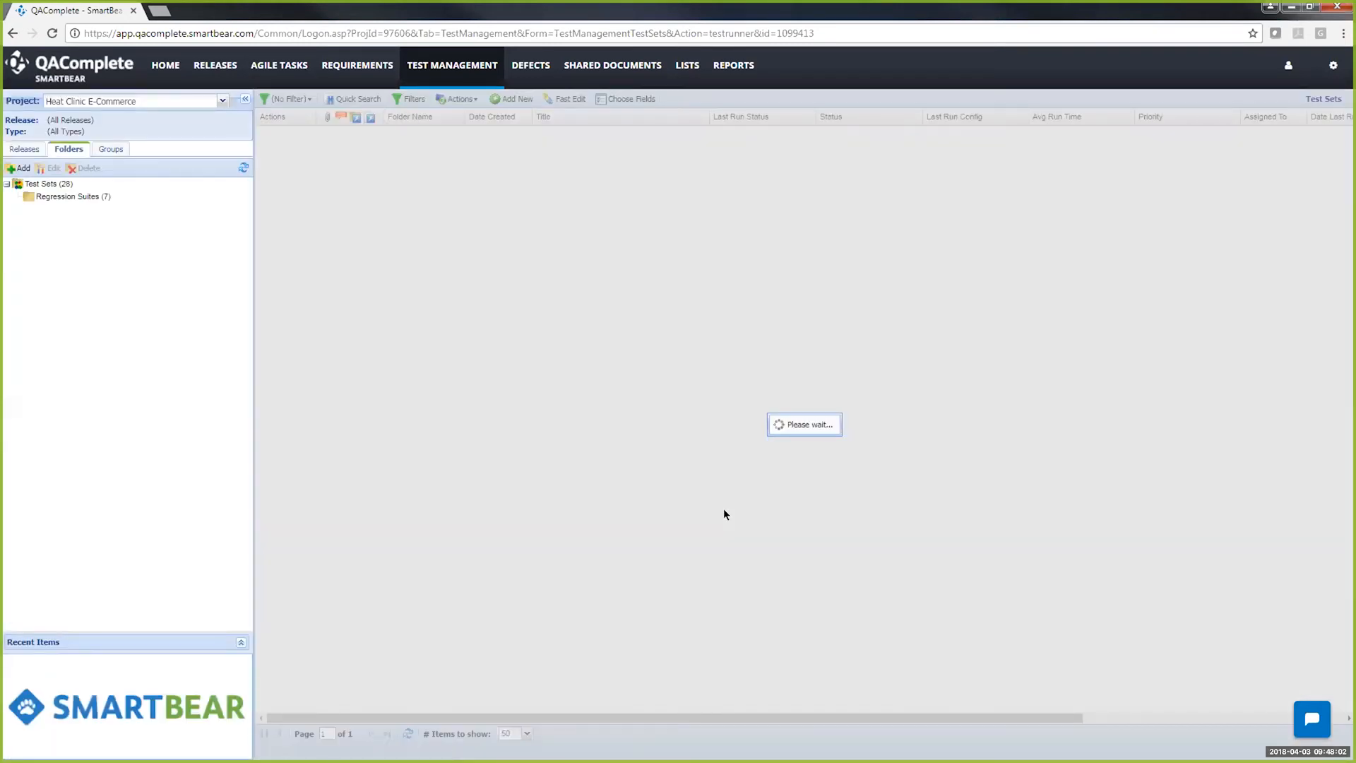
pyautogui.moveTo(531, 65)
pyautogui.click(547, 131)
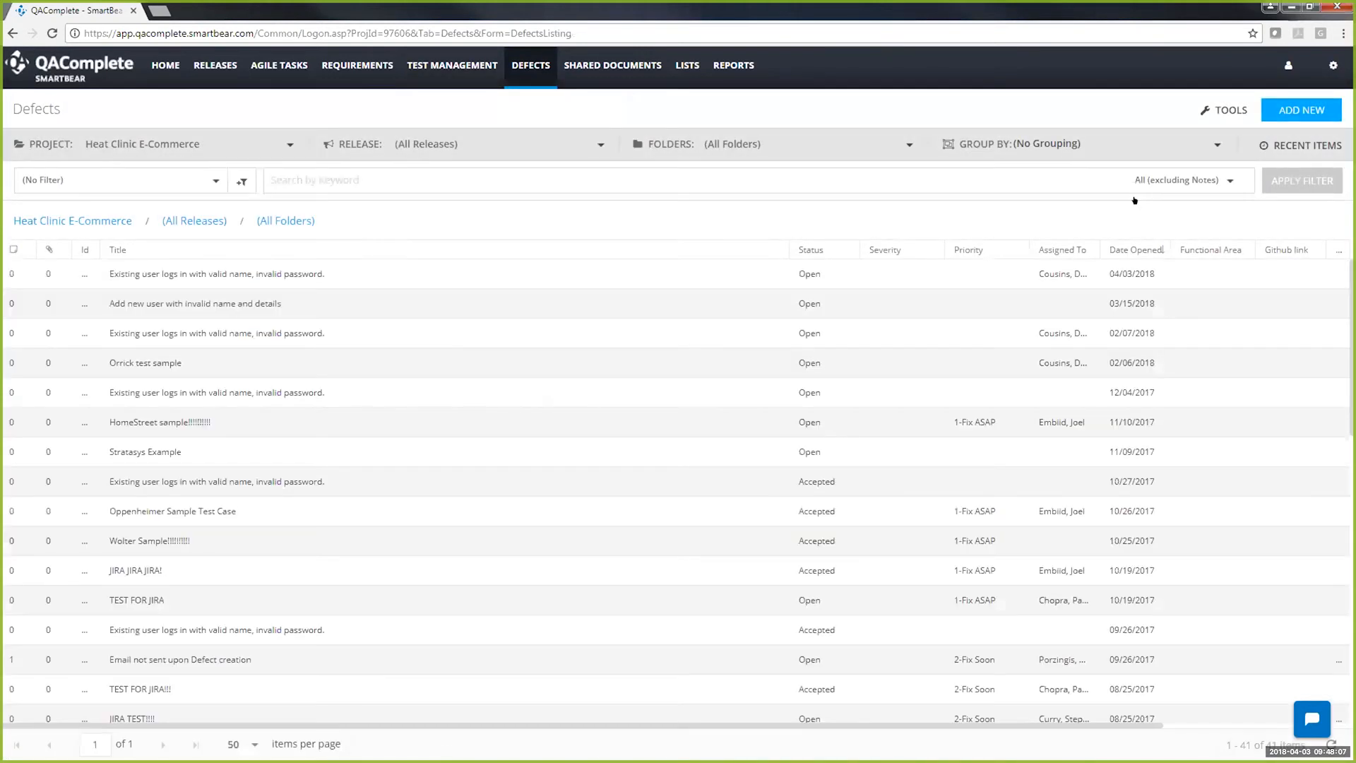
# - View the tools available for defects and remove the Date Opened sorting from the defects list
pyautogui.click(1226, 110)
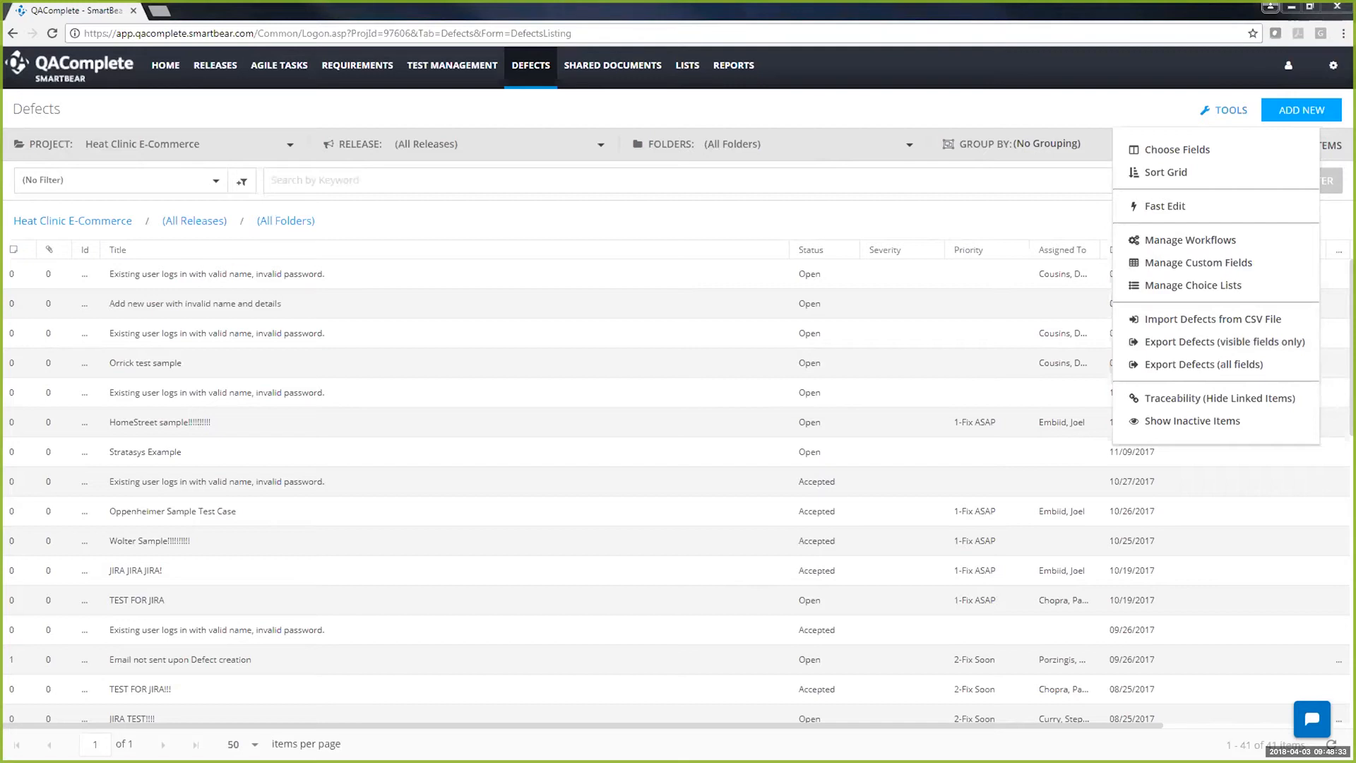
pyautogui.click(1190, 241)
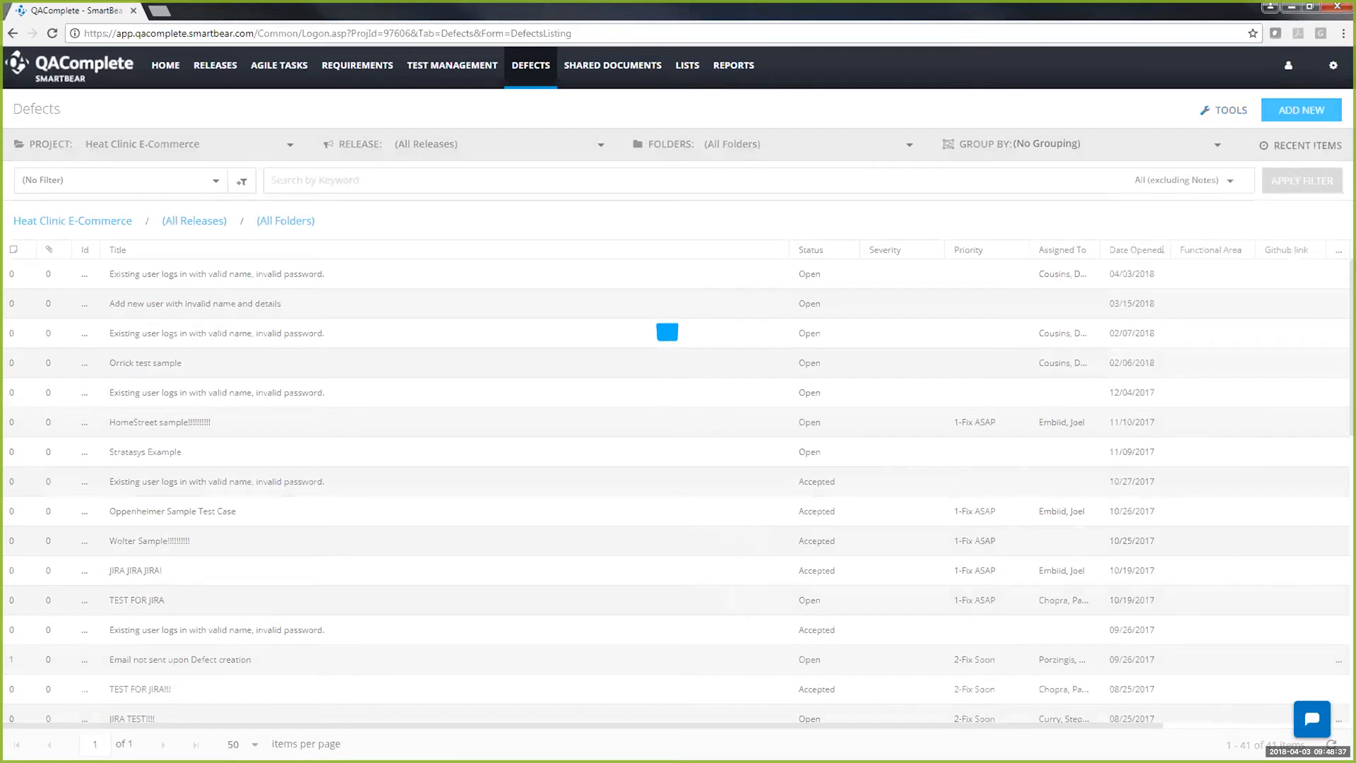
pyautogui.click(777, 249)
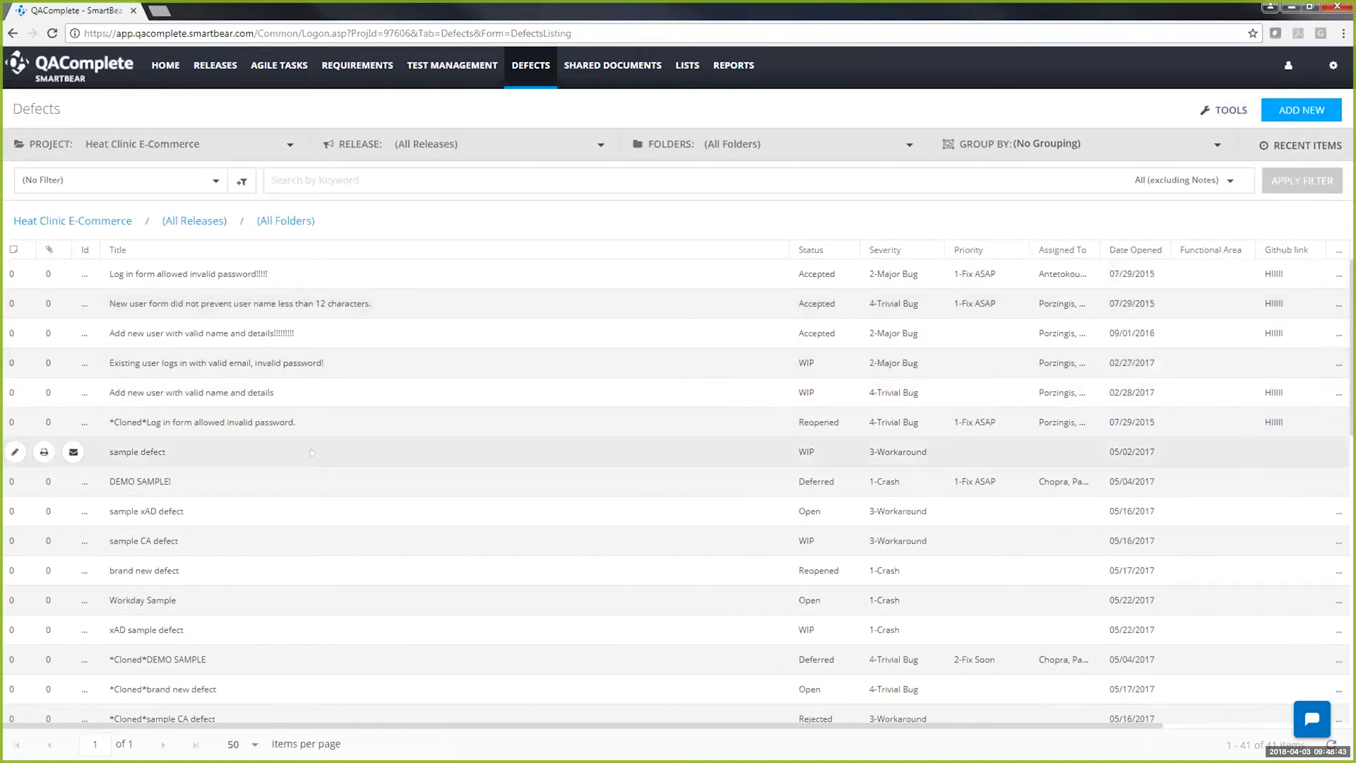
# - Find the DEMO SAMPLE! defect in the list and open it for editing
pyautogui.scroll(-2, 244, 496)
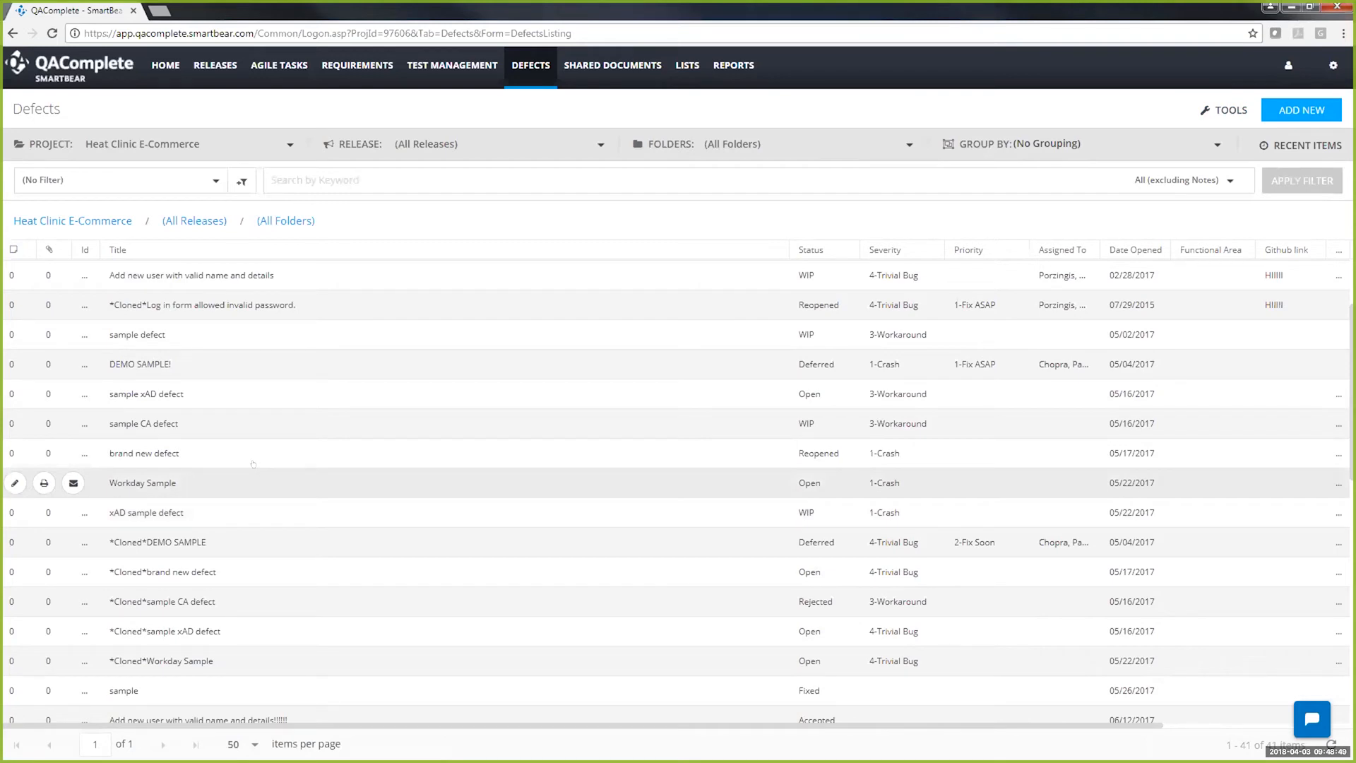
pyautogui.scroll(1, 246, 471)
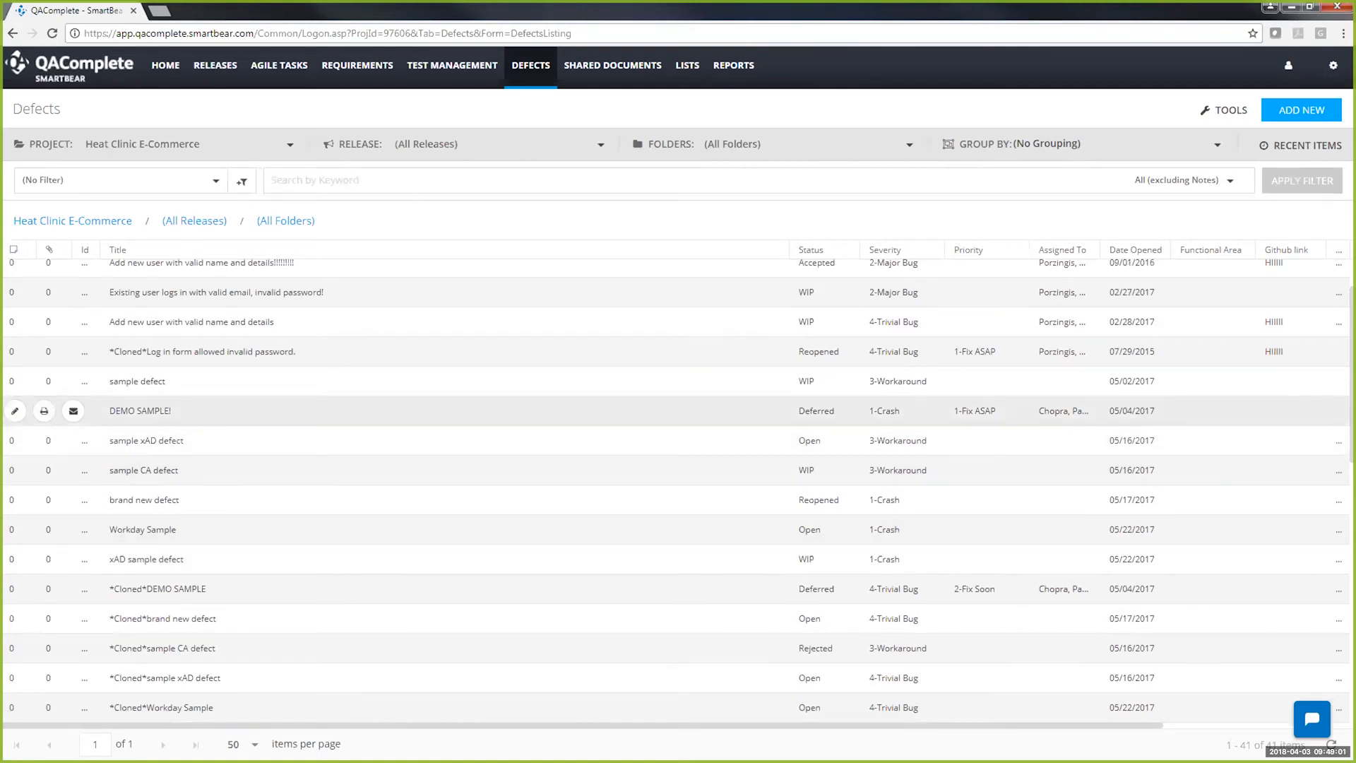
pyautogui.click(140, 411)
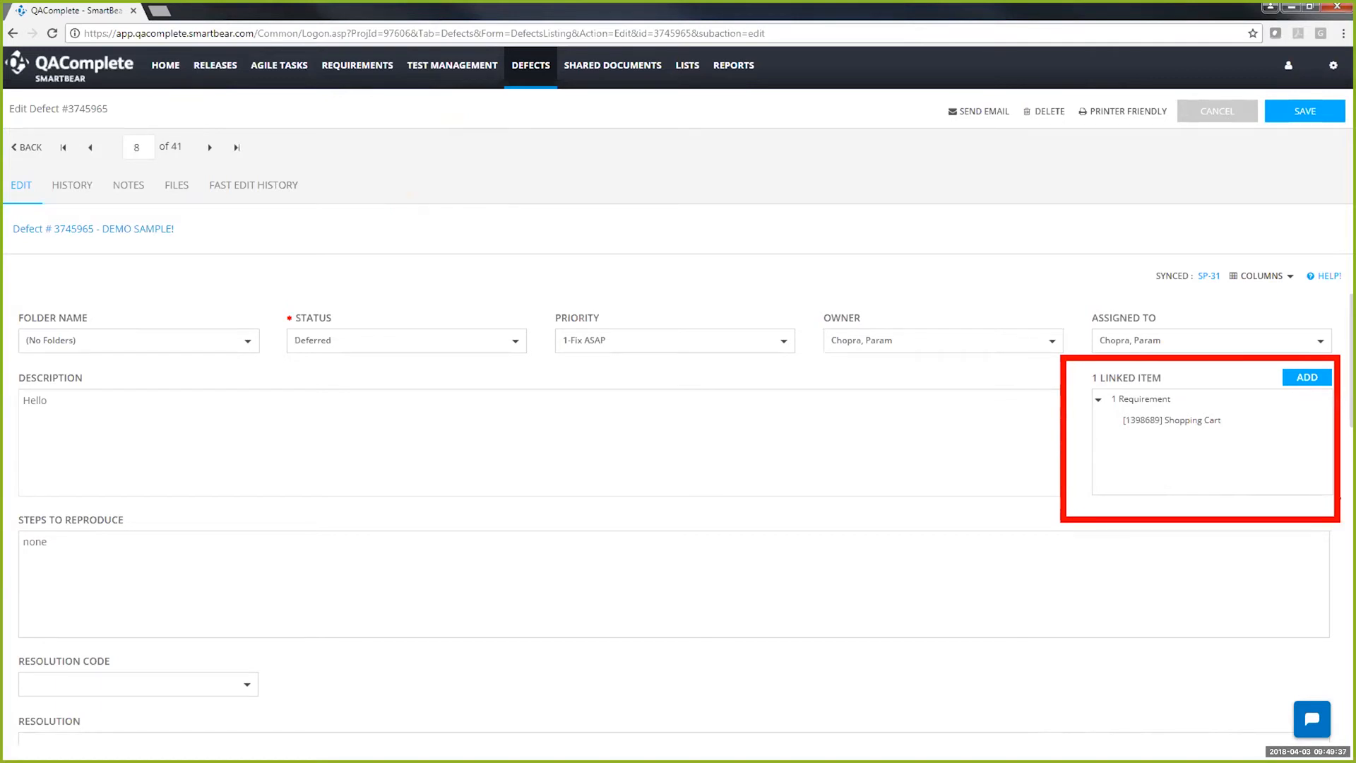
# - View the item types that can be linked to the defect, and close the Link to Item dialog without linking anything
pyautogui.click(1302, 379)
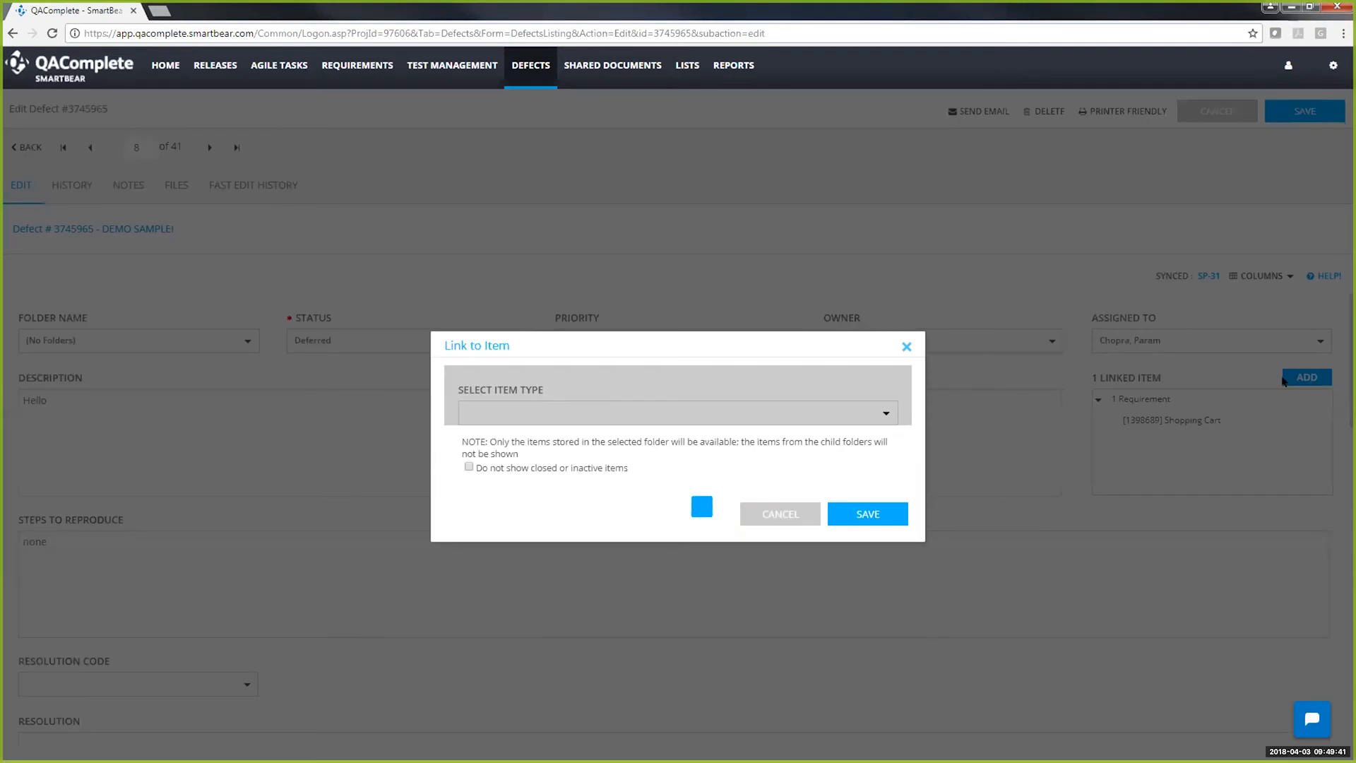
pyautogui.click(887, 411)
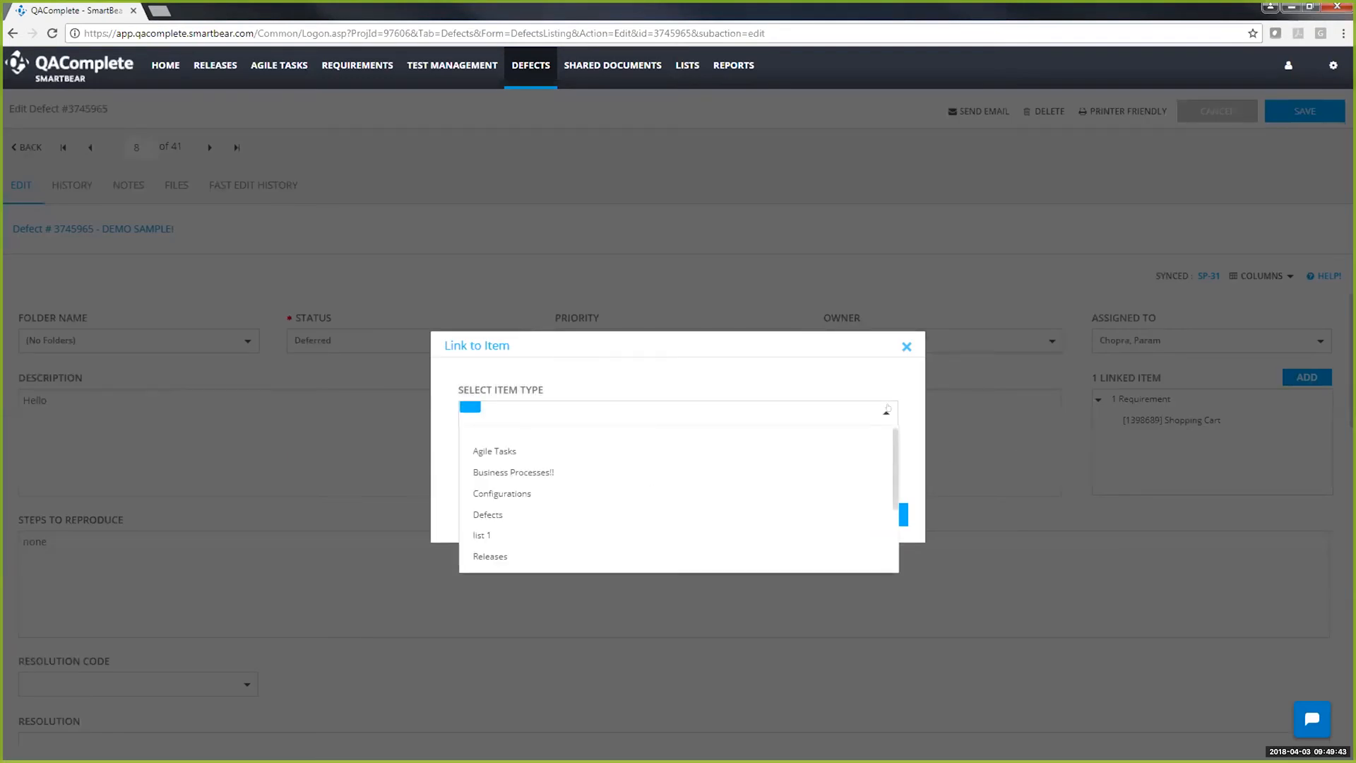
pyautogui.scroll(-1, 635, 523)
pyautogui.scroll(-1, 535, 534)
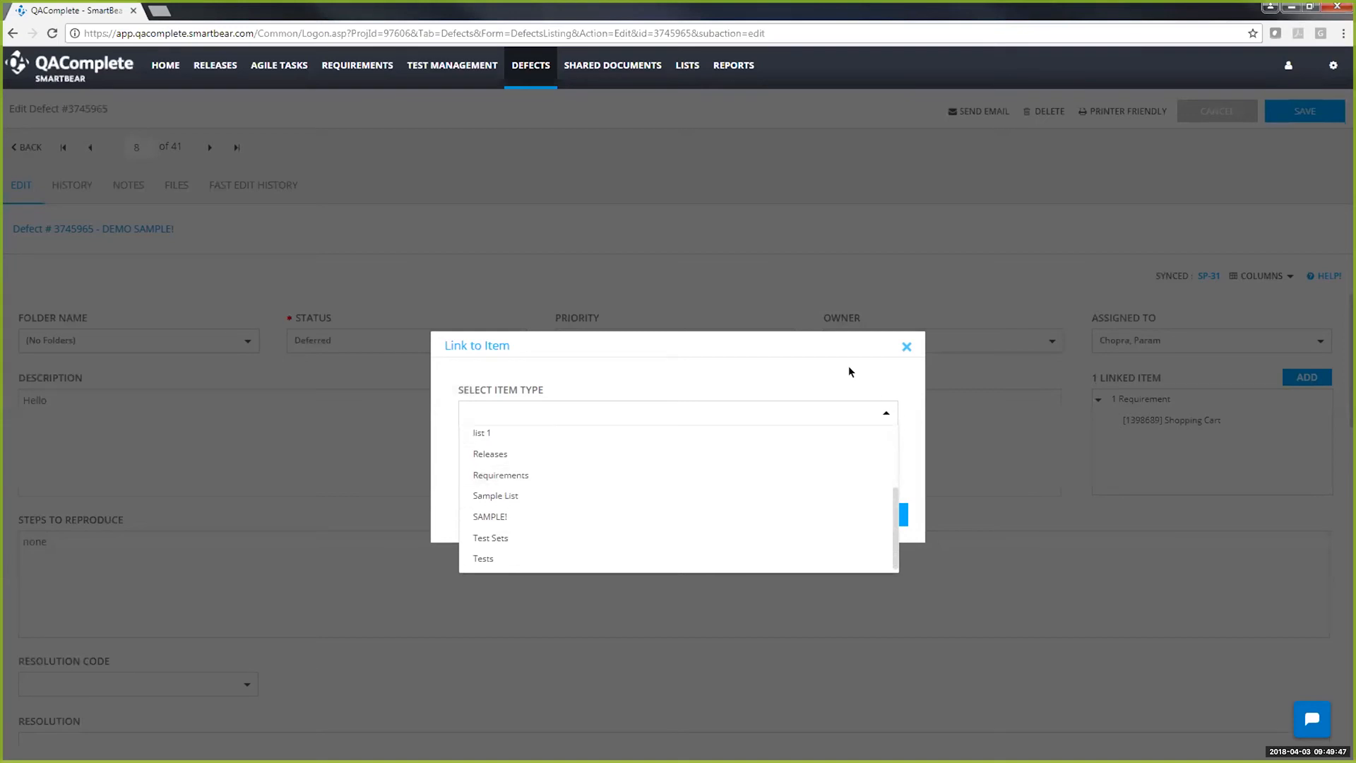
pyautogui.click(900, 343)
pyautogui.click(904, 344)
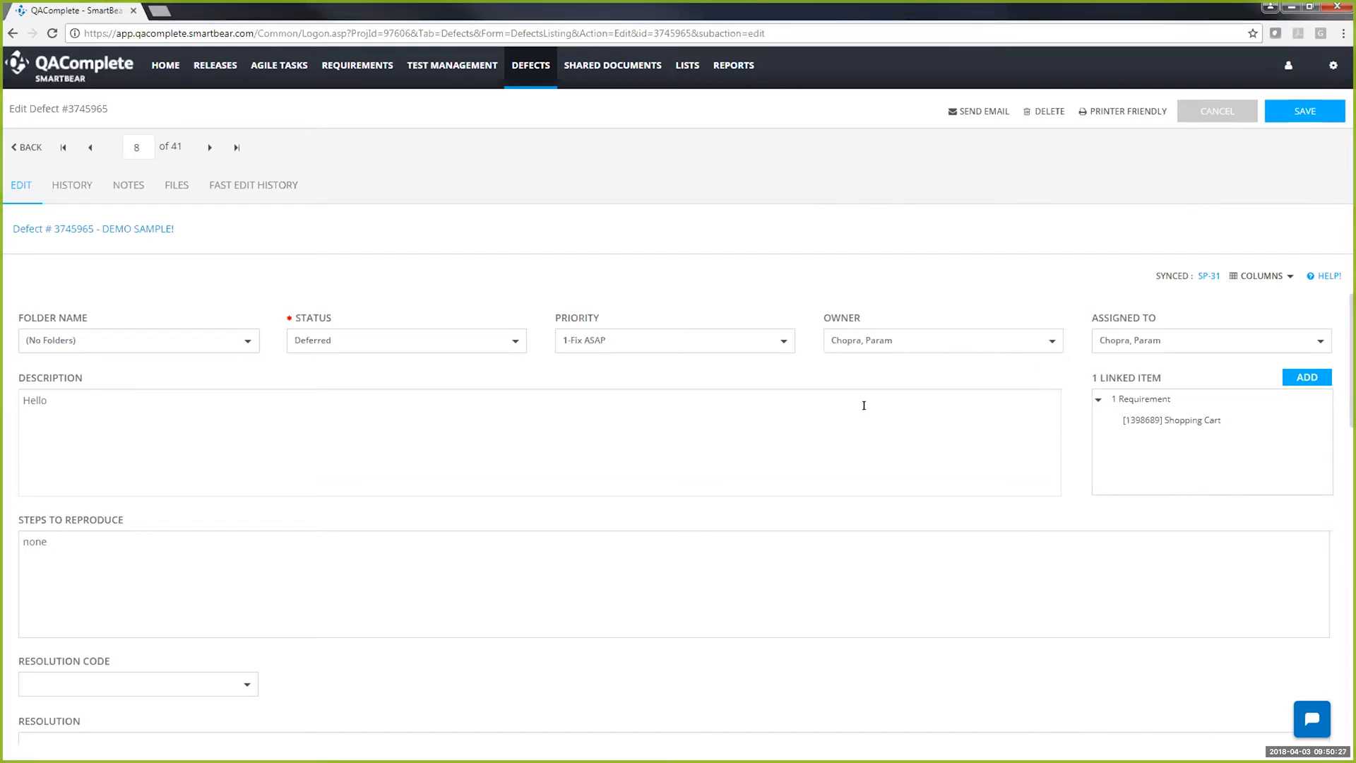
# - Leave the defect, open the project's releases list, and view the tools available for releases
pyautogui.click(4, 145)
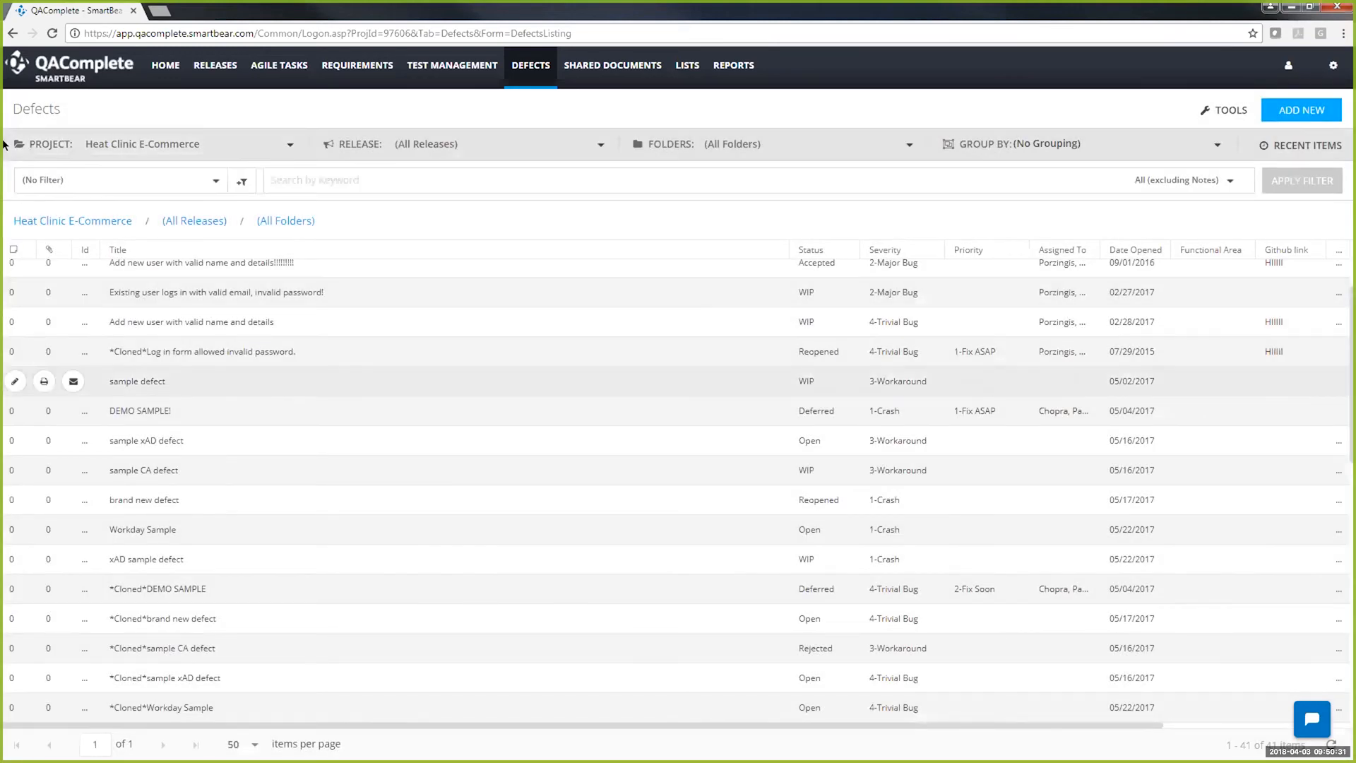
pyautogui.click(4, 145)
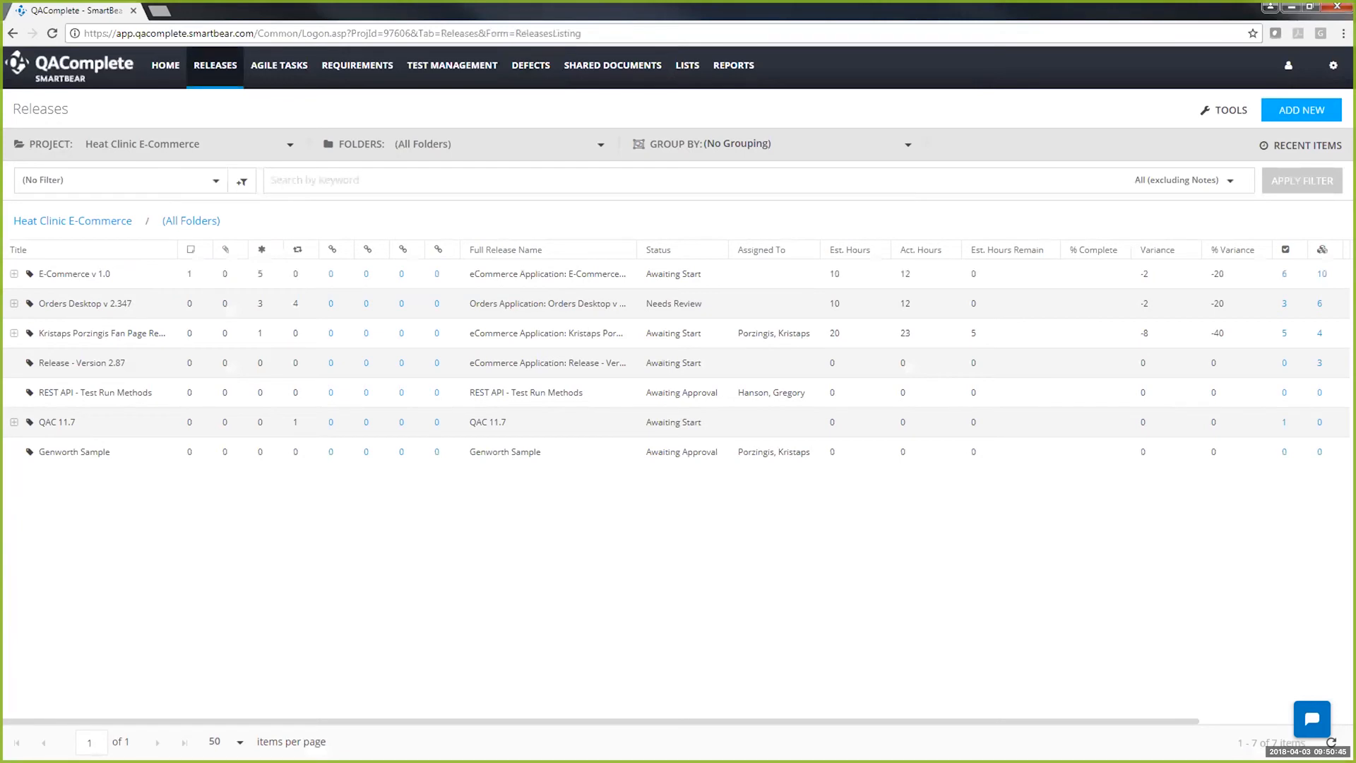
pyautogui.click(1226, 110)
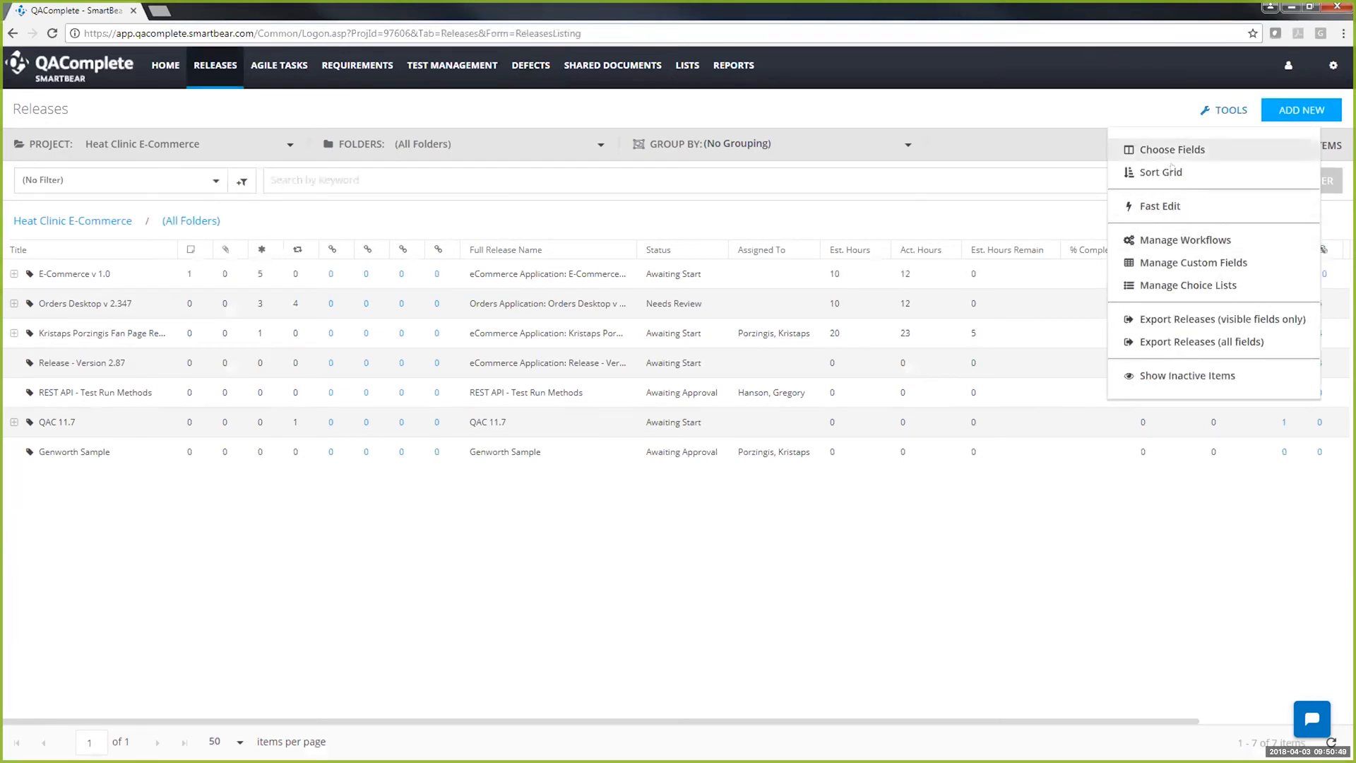
pyautogui.click(999, 146)
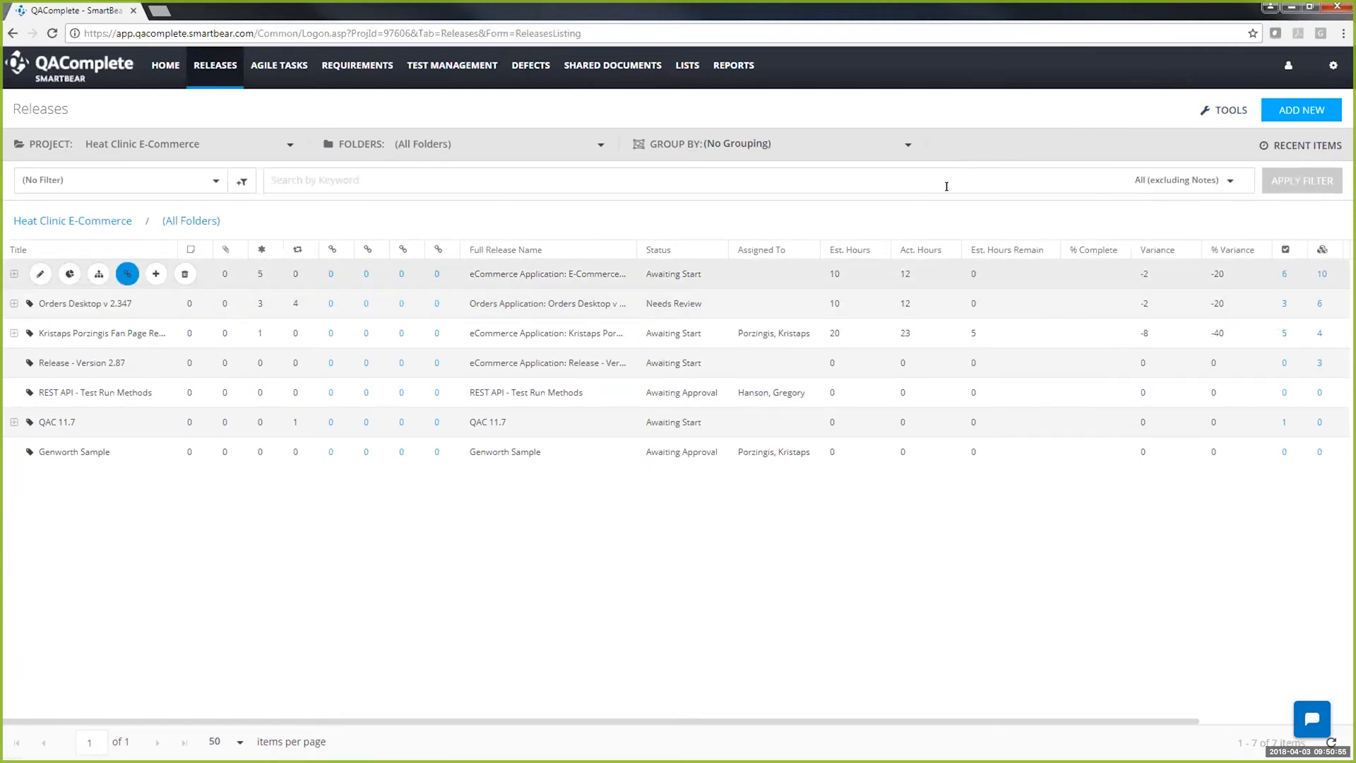
# - Open the traceability view of release E-Commerce v 1.0 and switch it to Defects linkages of the Fan Page Release 1.1
pyautogui.click(127, 274)
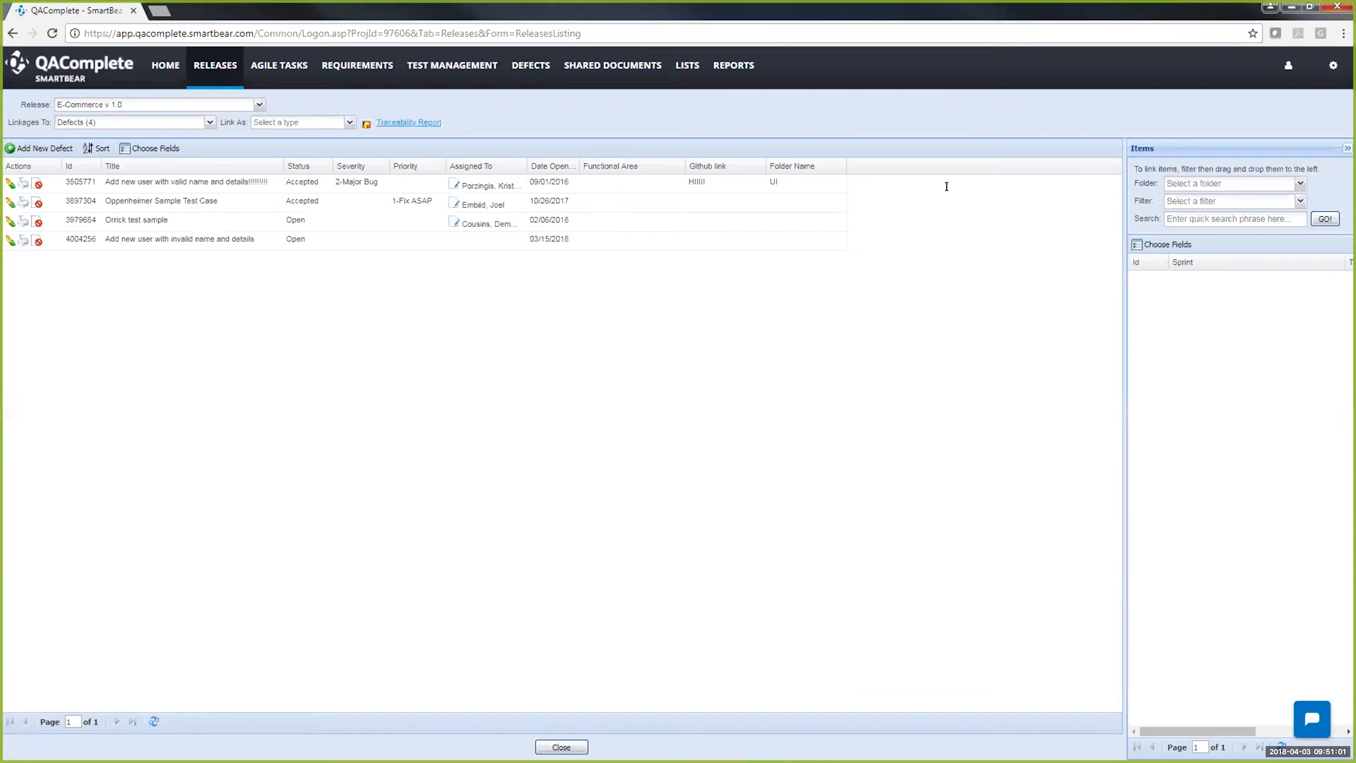
pyautogui.click(259, 104)
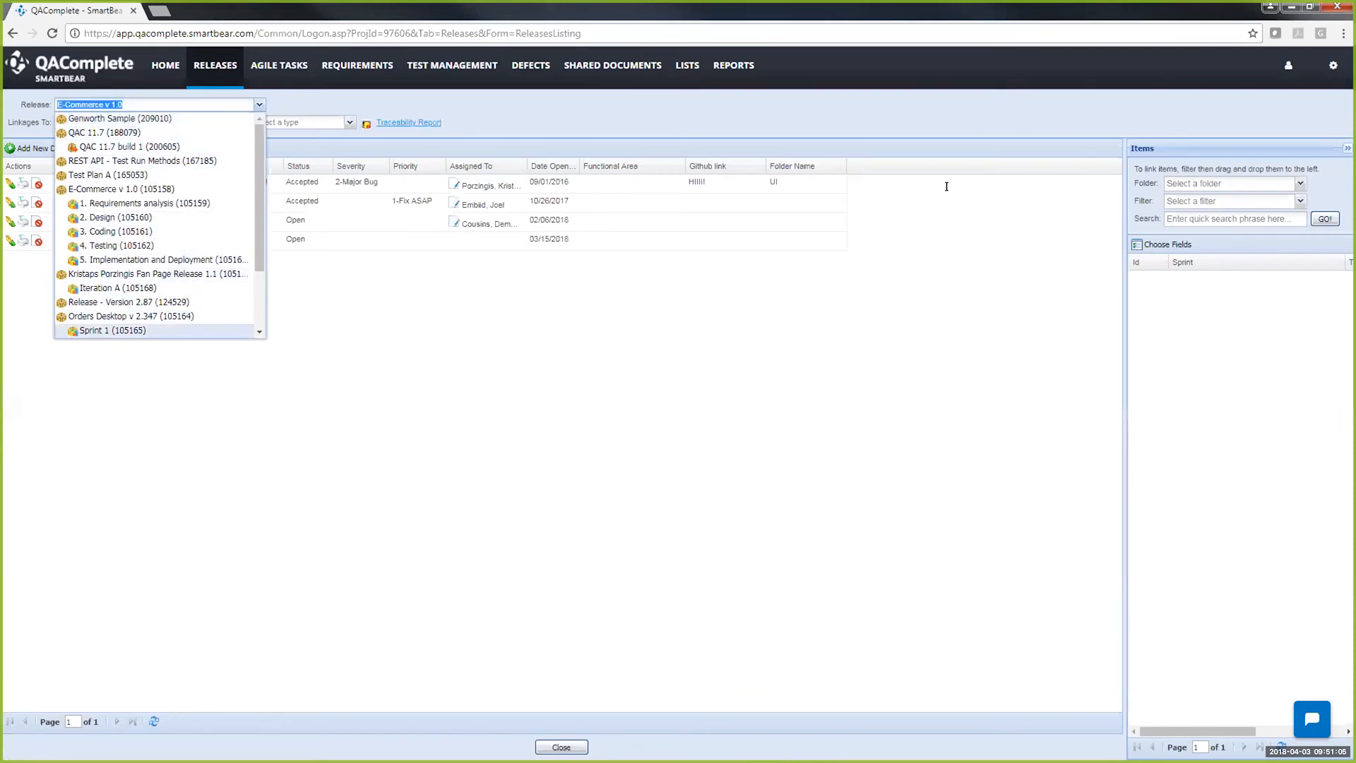
pyautogui.click(156, 274)
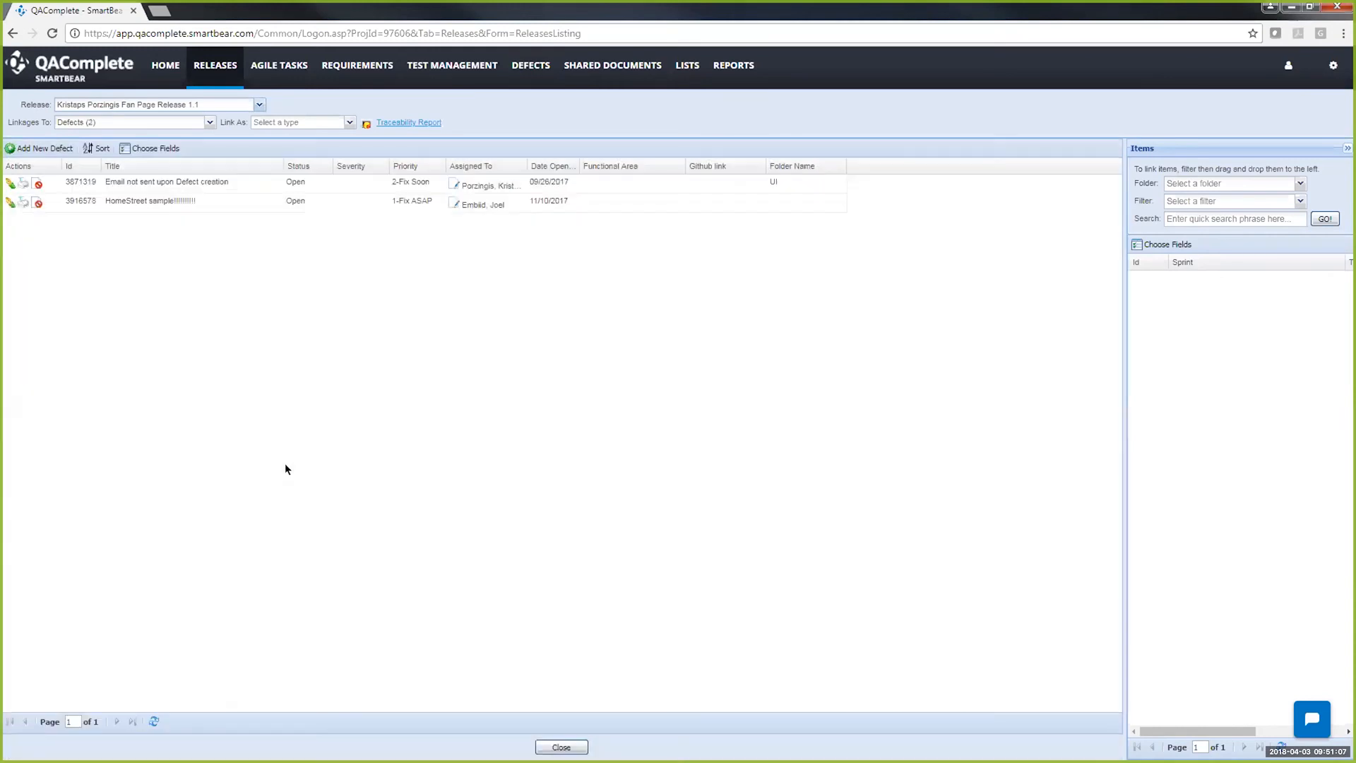
pyautogui.click(210, 122)
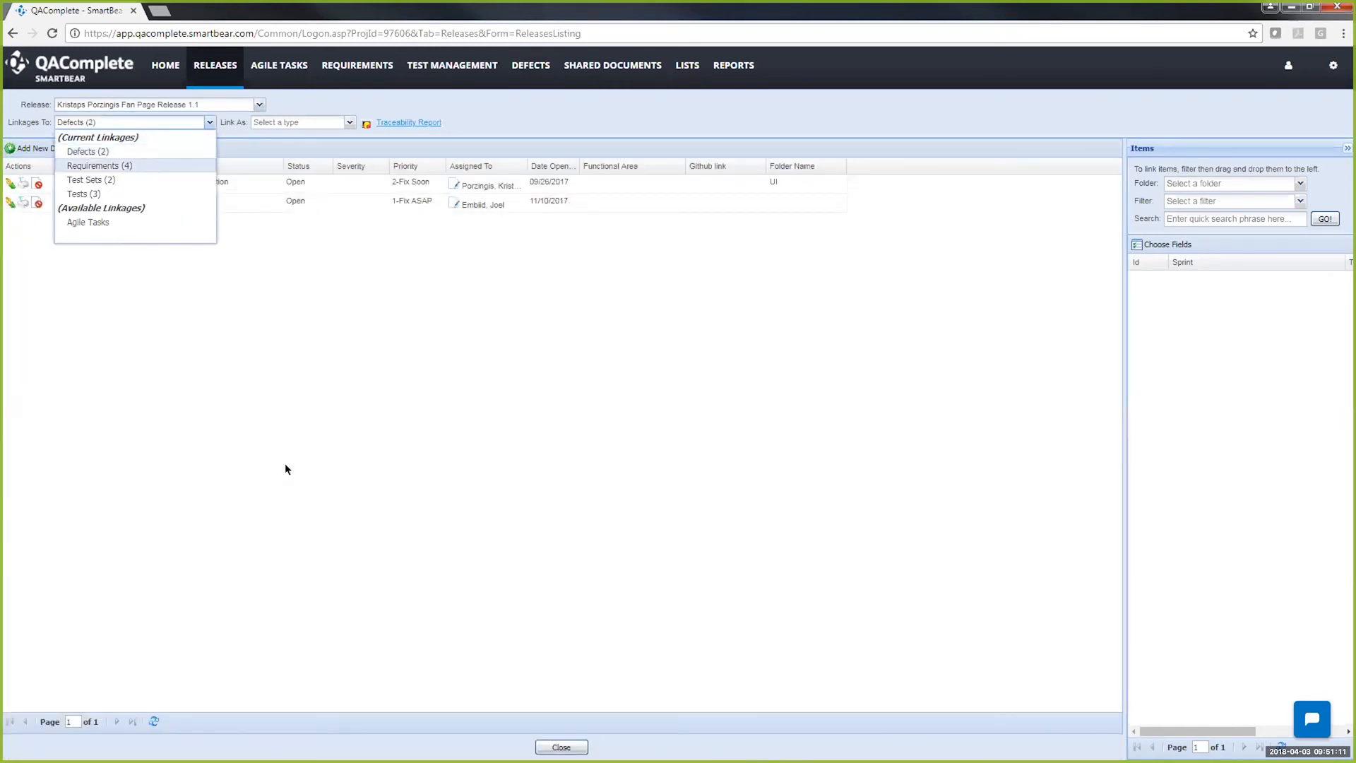
pyautogui.click(87, 151)
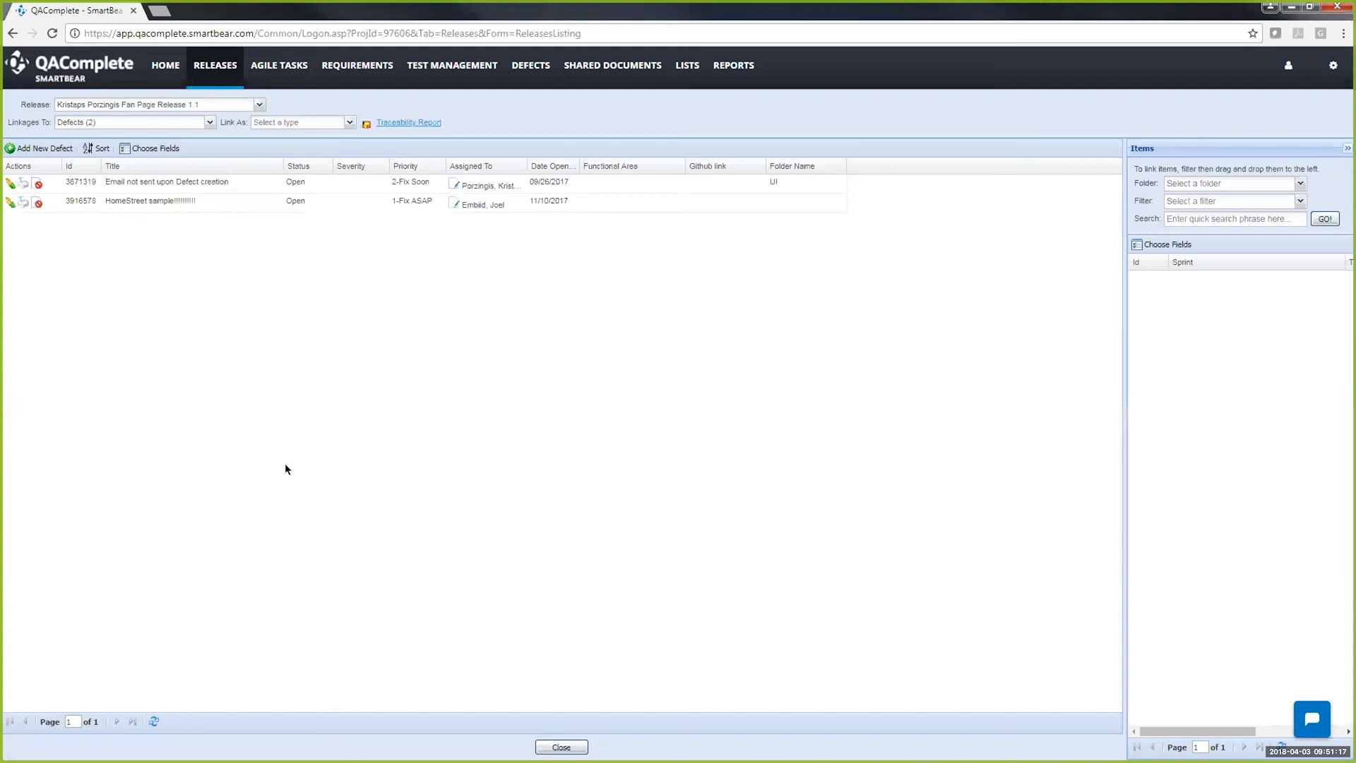
# - List the defects from All Folders as items available for linking to the release
pyautogui.moveTo(1088, 136); pyautogui.dragTo(1348, 563)
pyautogui.click(916, 73)
pyautogui.click(1301, 184)
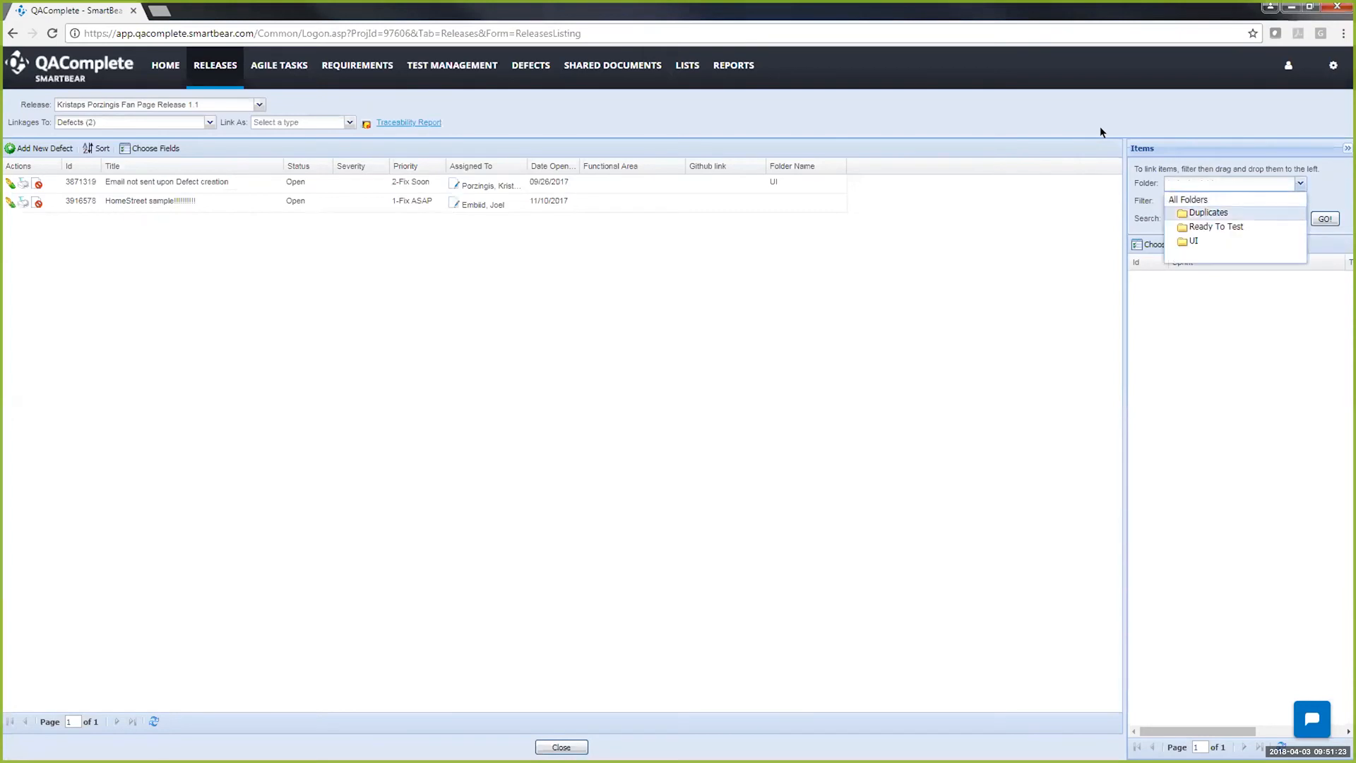
pyautogui.click(1194, 199)
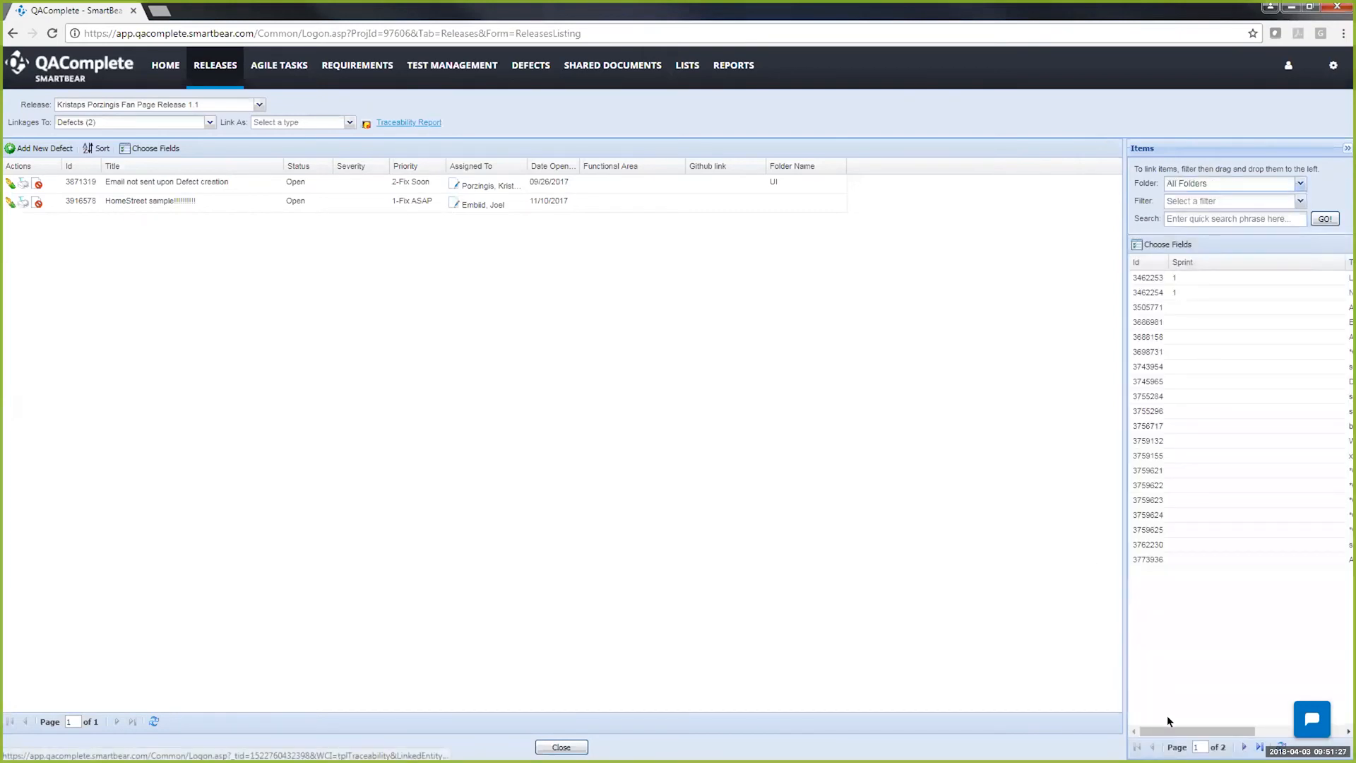
pyautogui.moveTo(1201, 732); pyautogui.dragTo(1146, 730)
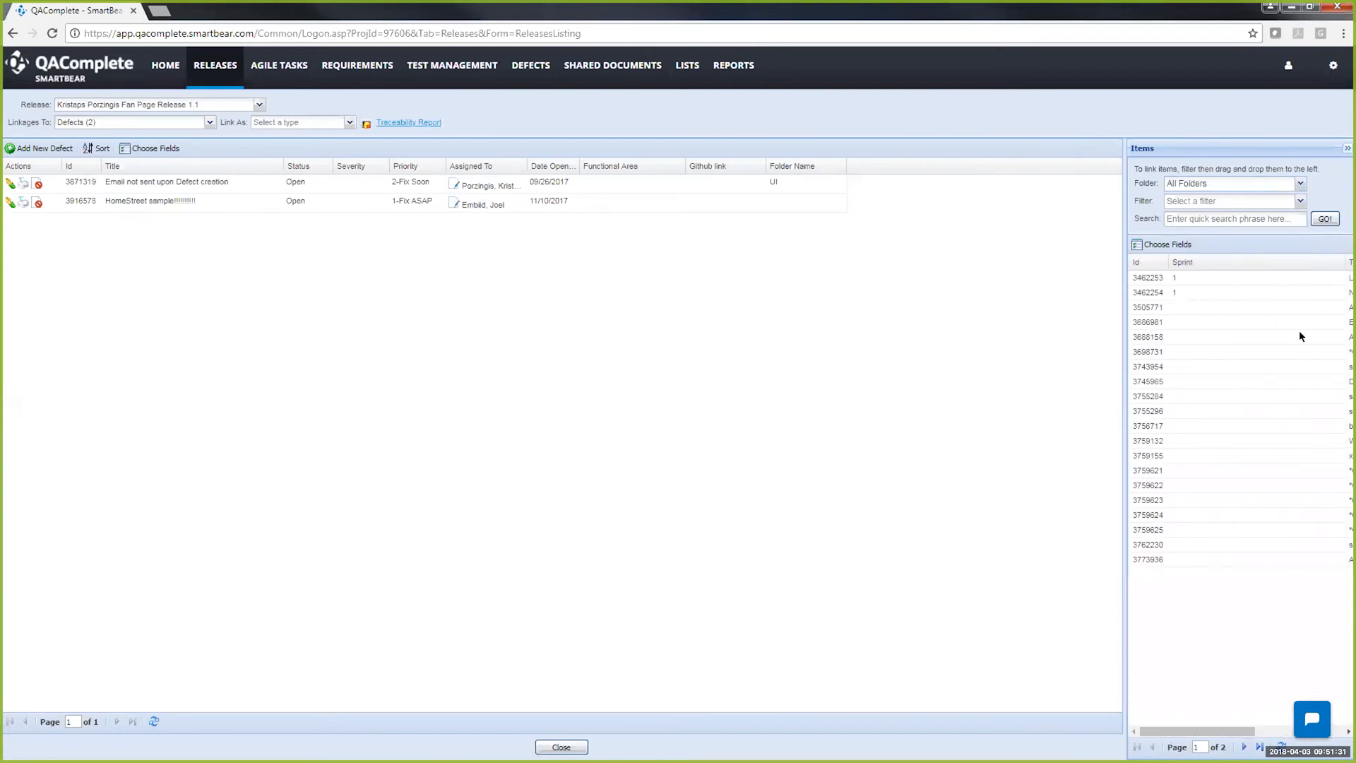
# - View the field choices for the linkable items, cancel without changes, and select the first defect in that list
pyautogui.click(1168, 243)
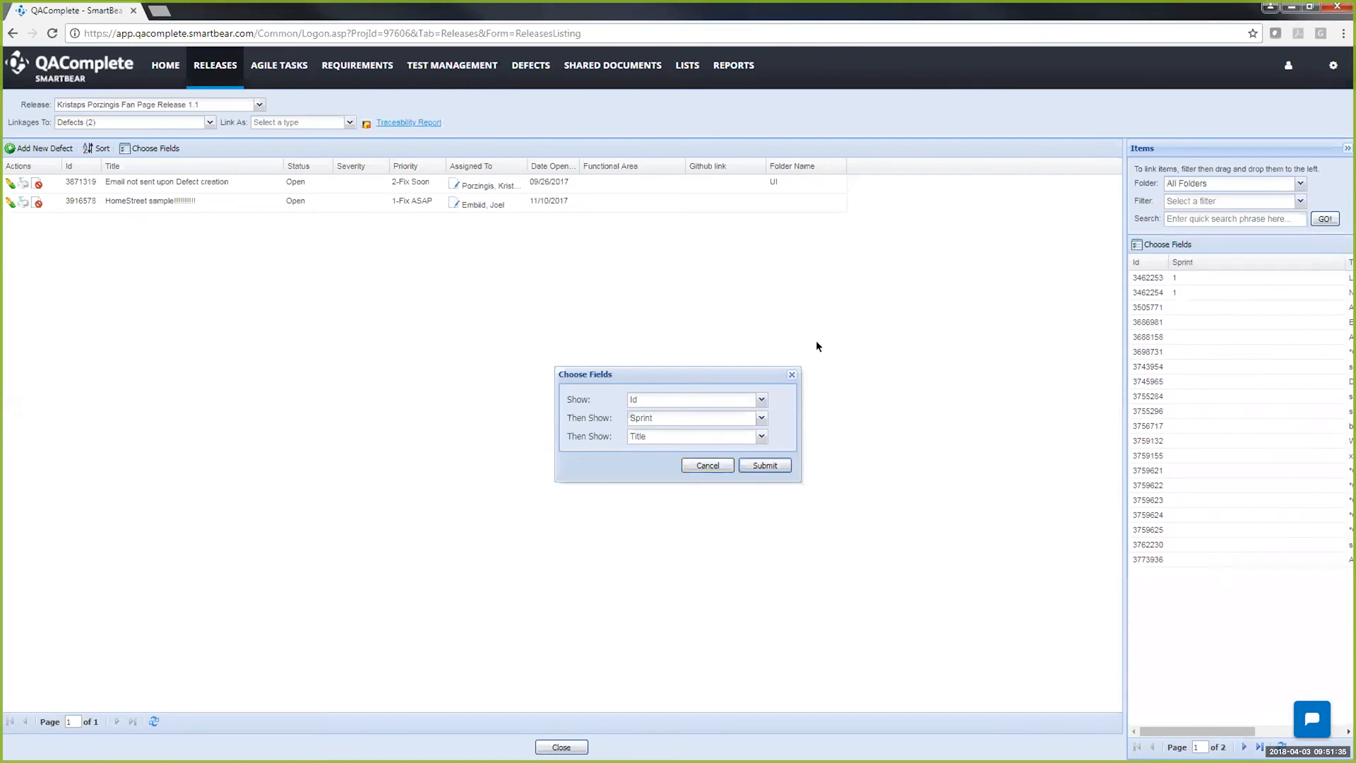
pyautogui.press('Escape')
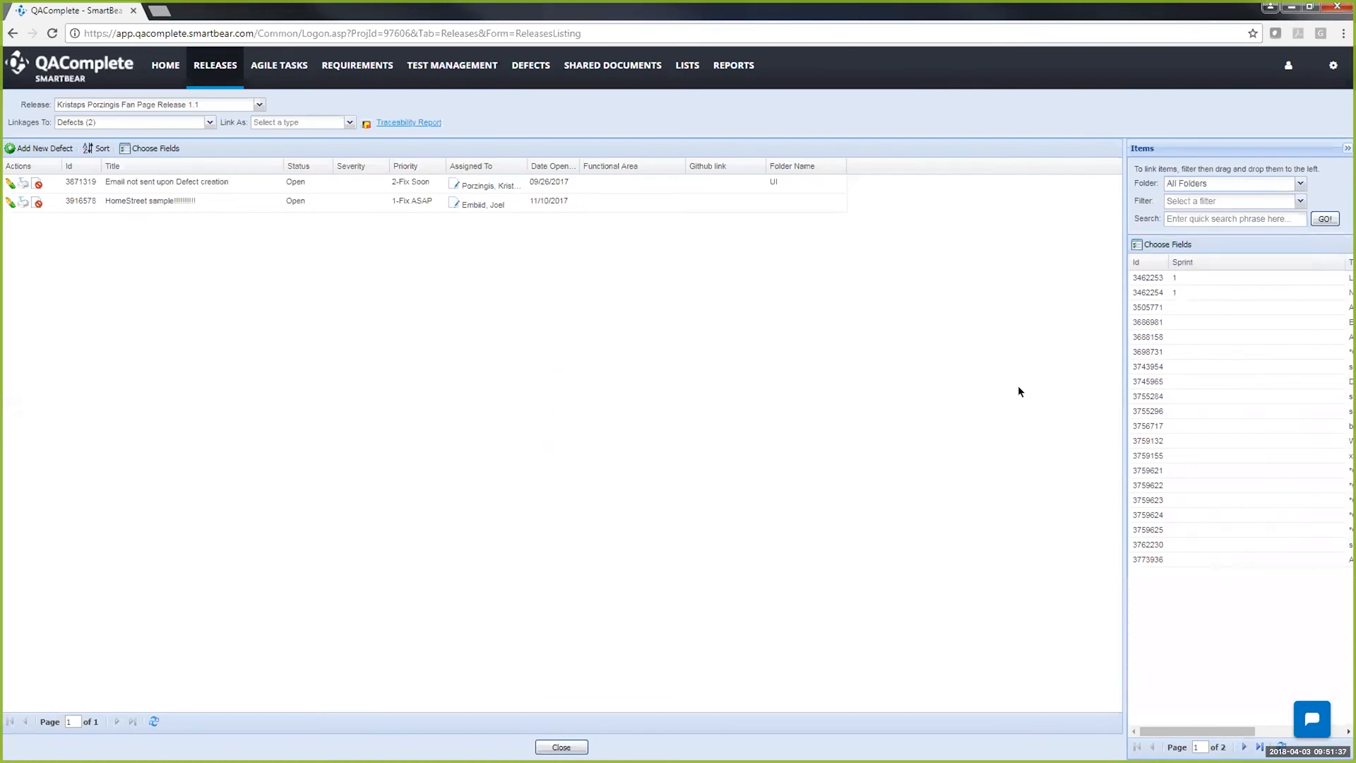
pyautogui.click(1160, 278)
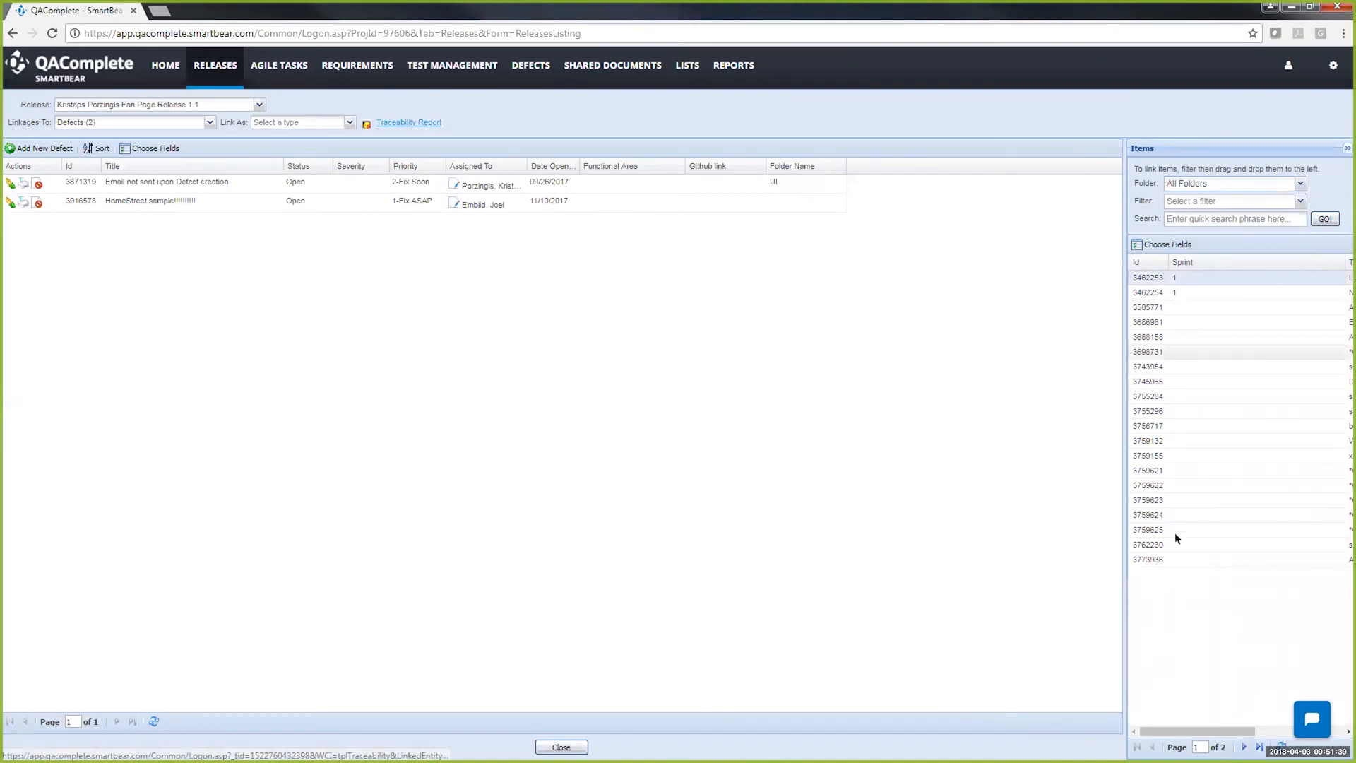
# - Link all defects on the first page of available items to the release without a link type, and close the traceability view
pyautogui.keyDown('shift'); pyautogui.click(1157, 558); pyautogui.keyUp('shift')
pyautogui.moveTo(1135, 424); pyautogui.dragTo(850, 443)
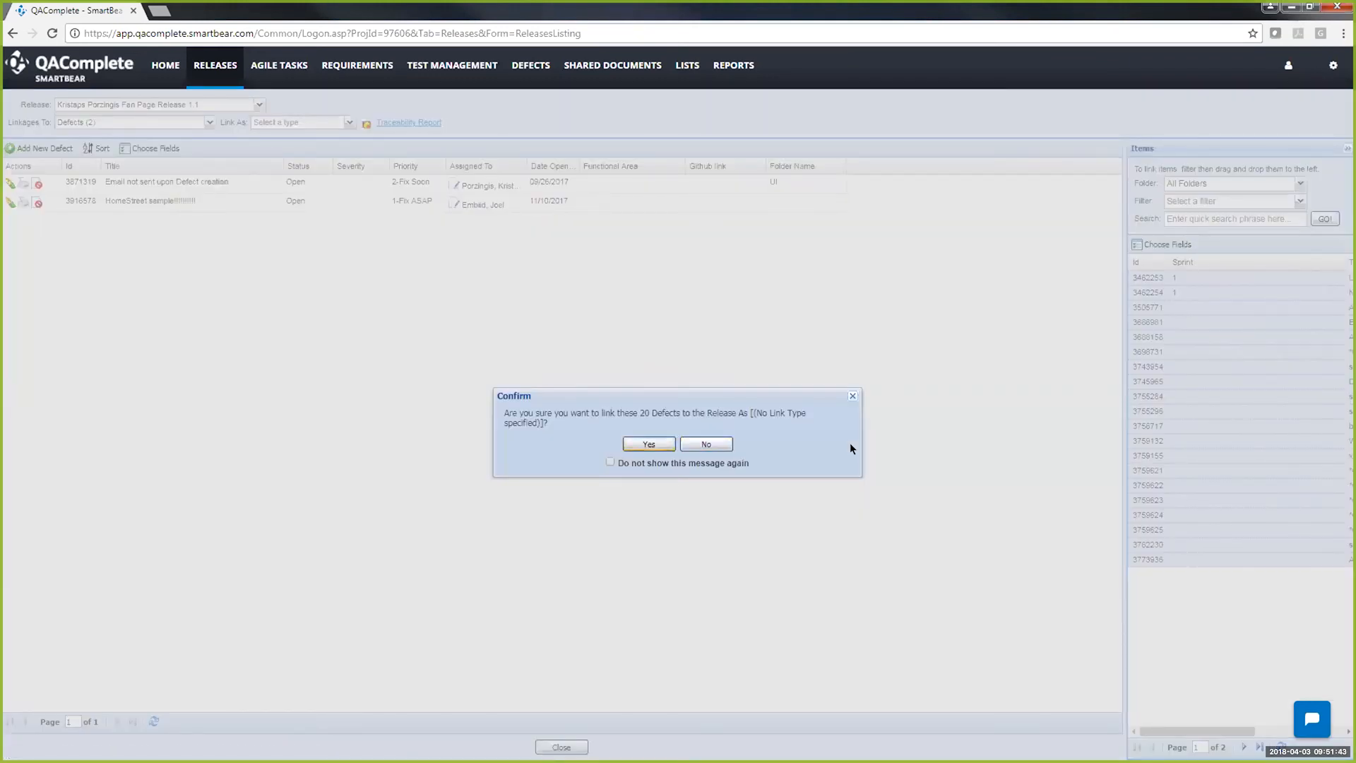
pyautogui.press('Escape')
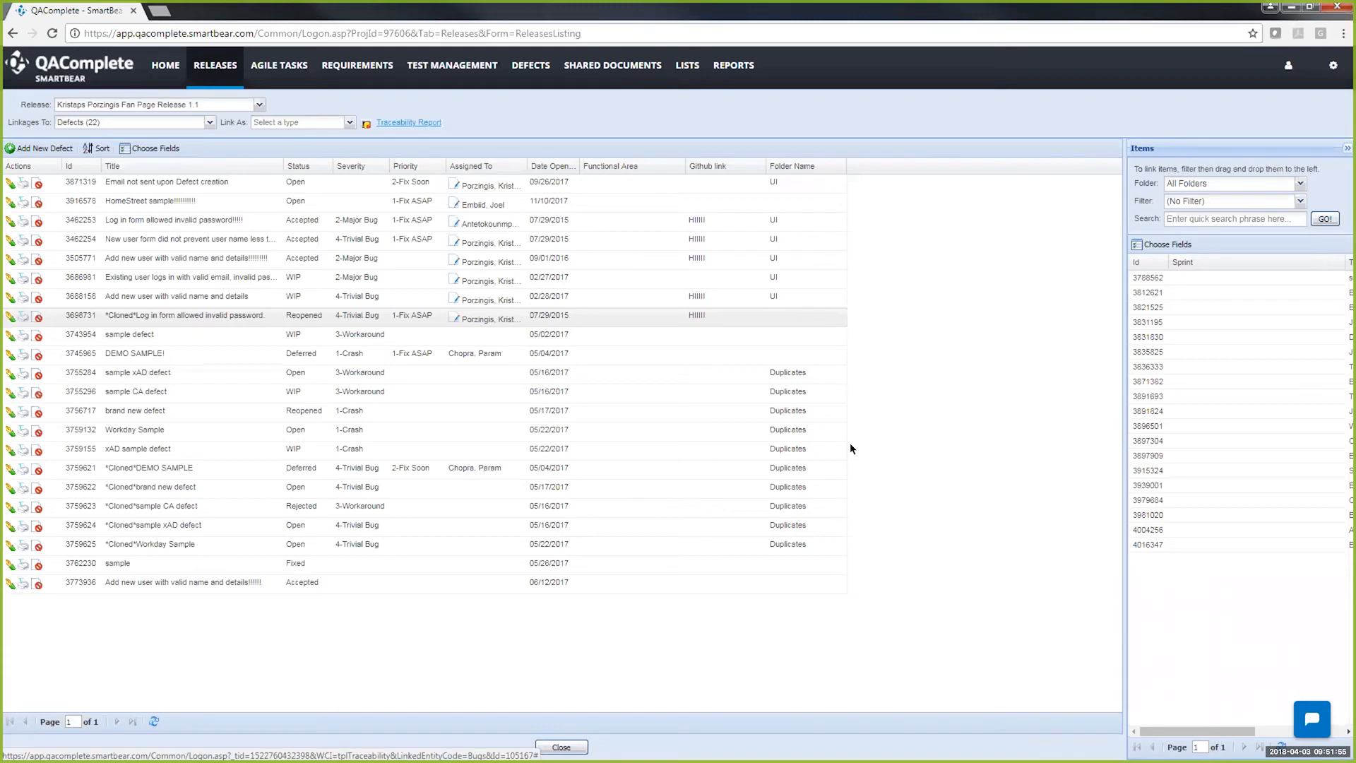
pyautogui.click(562, 748)
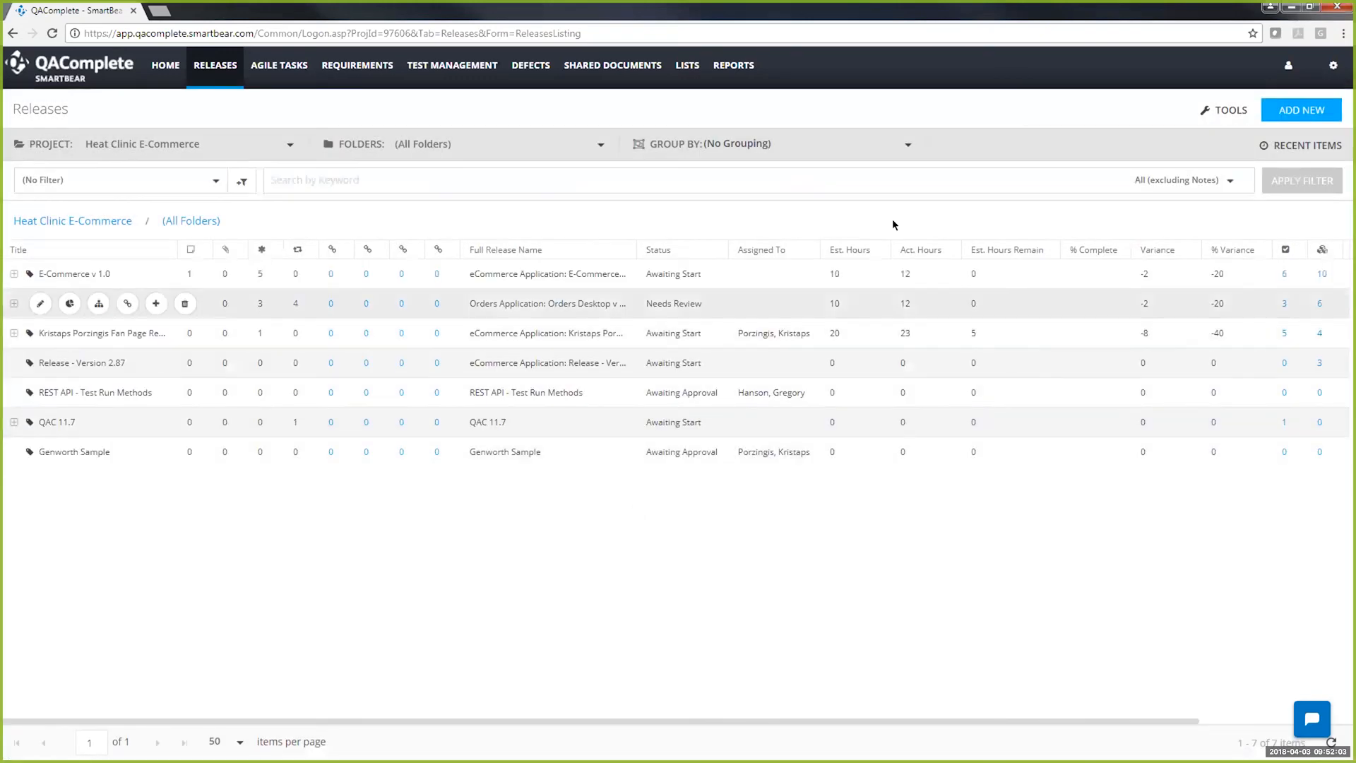
# - Show the project's requirements and open the tests linked to the Check Out requirement
pyautogui.moveTo(358, 66)
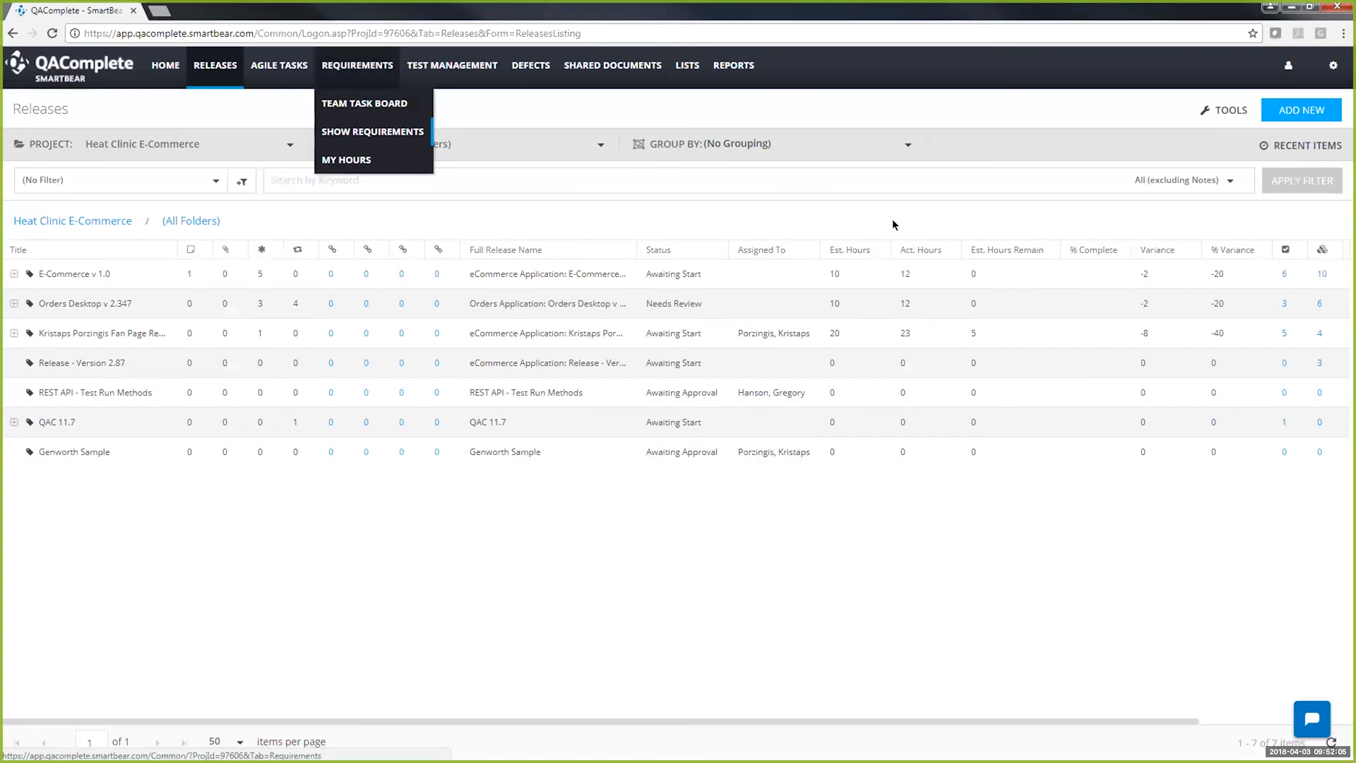
pyautogui.click(373, 132)
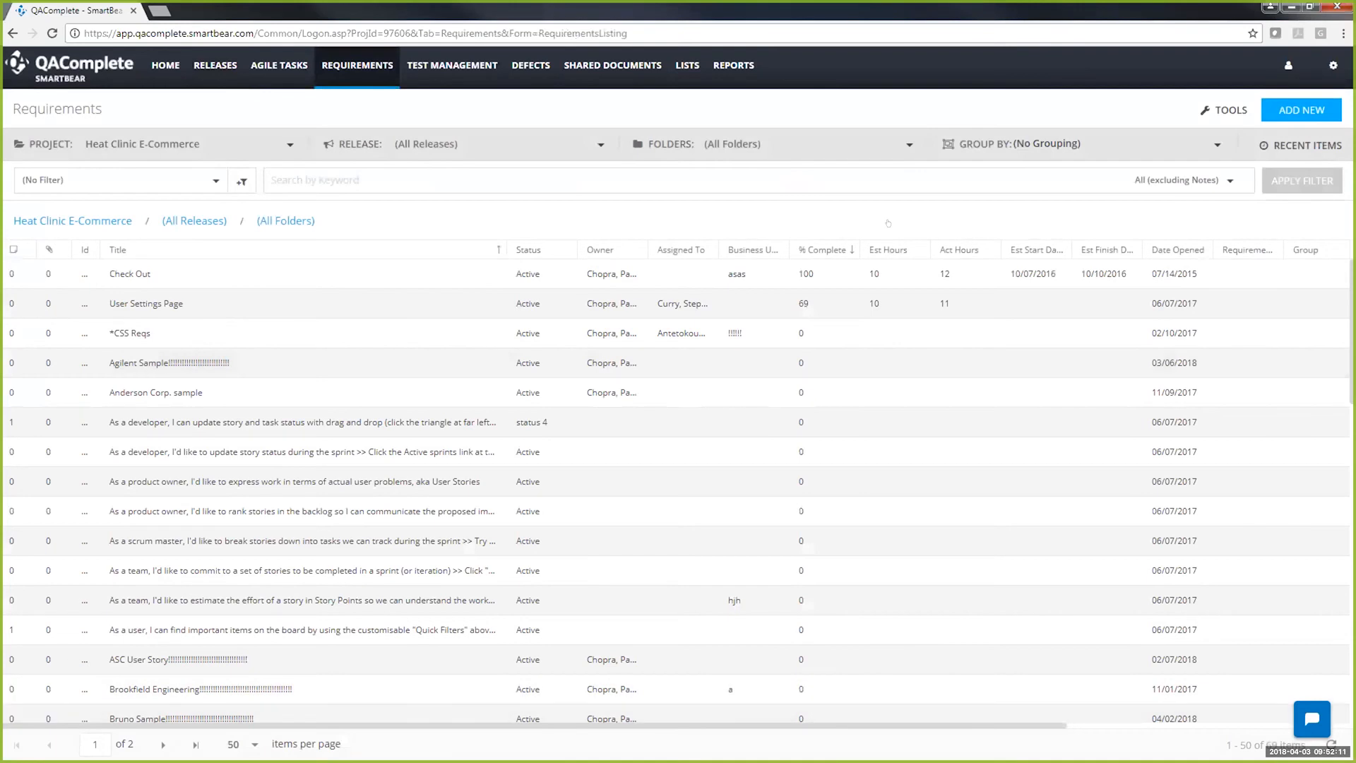
pyautogui.moveTo(600, 739); pyautogui.dragTo(883, 739)
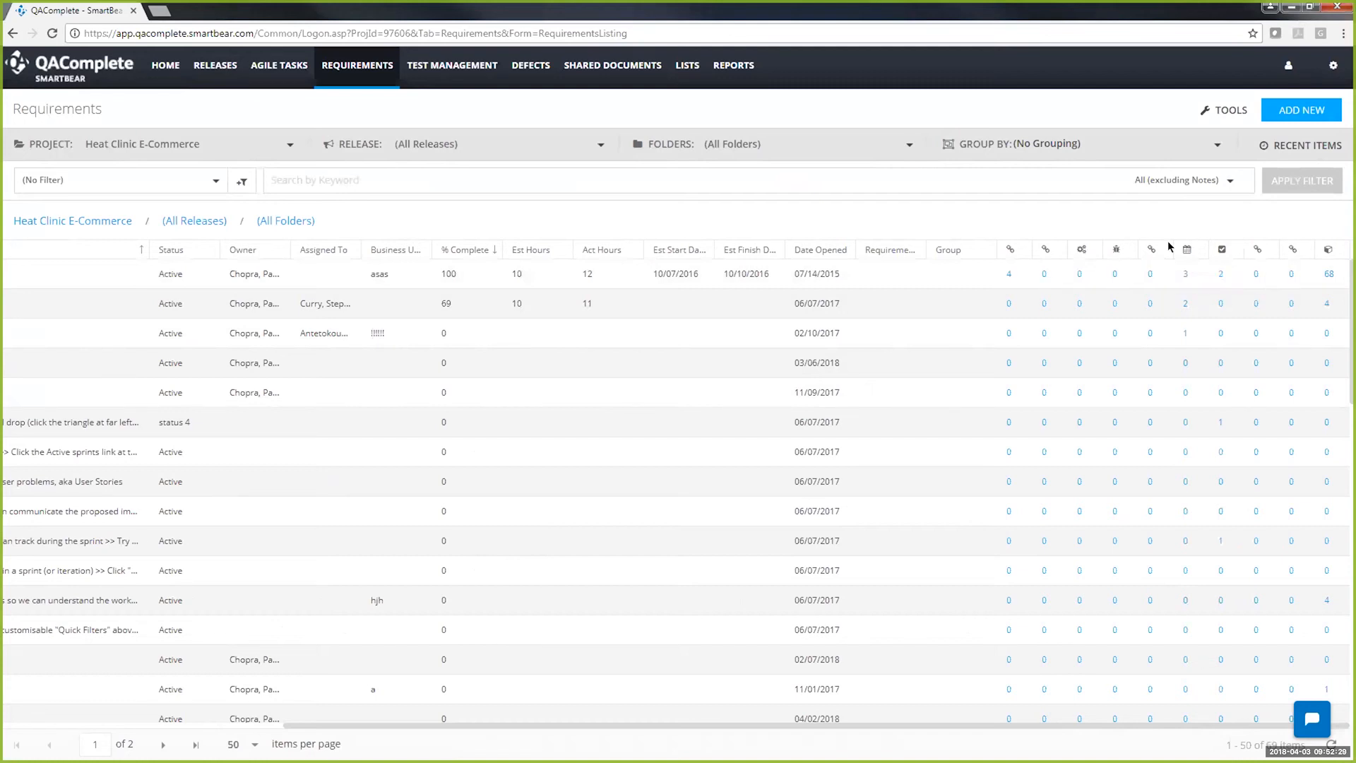
pyautogui.click(1320, 277)
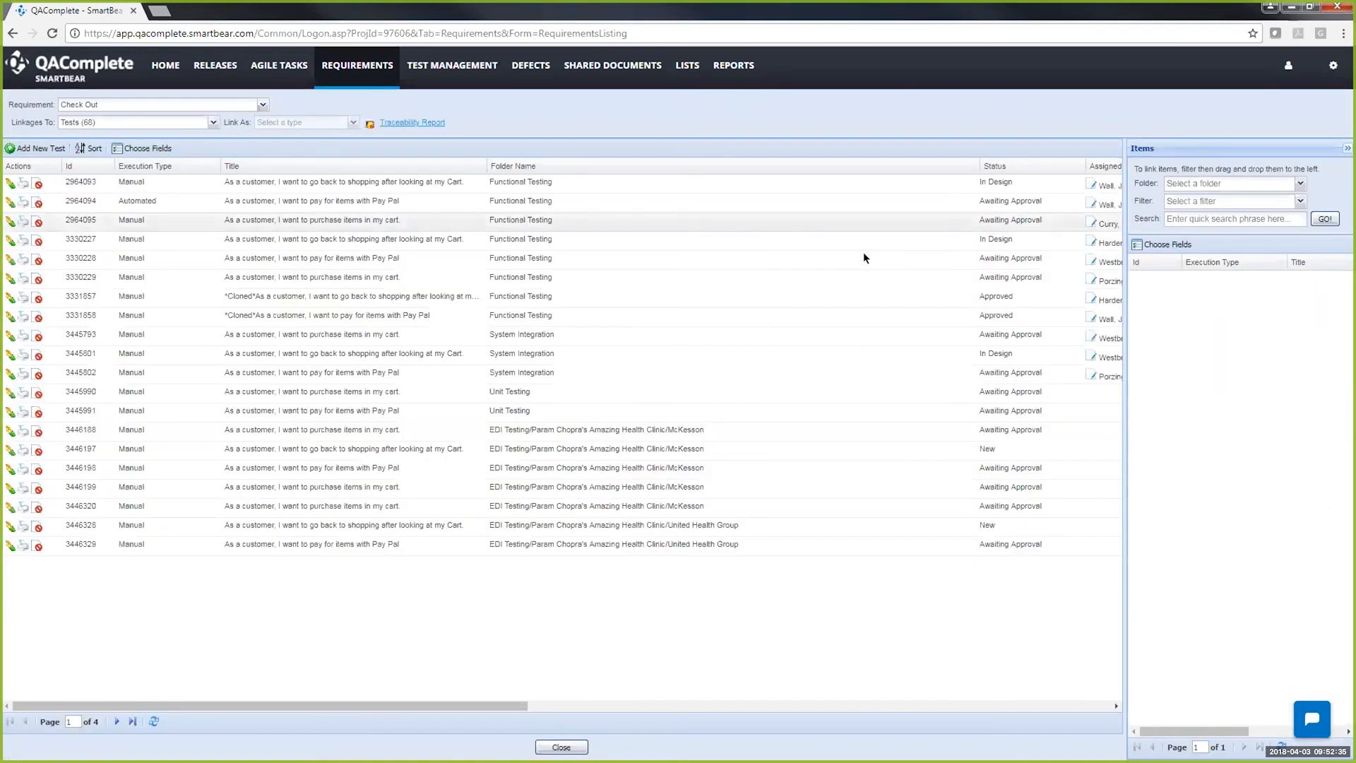
# - View the selectable requirements and the current and available linkage types for Check Out, keeping both selections as they are
pyautogui.click(263, 104)
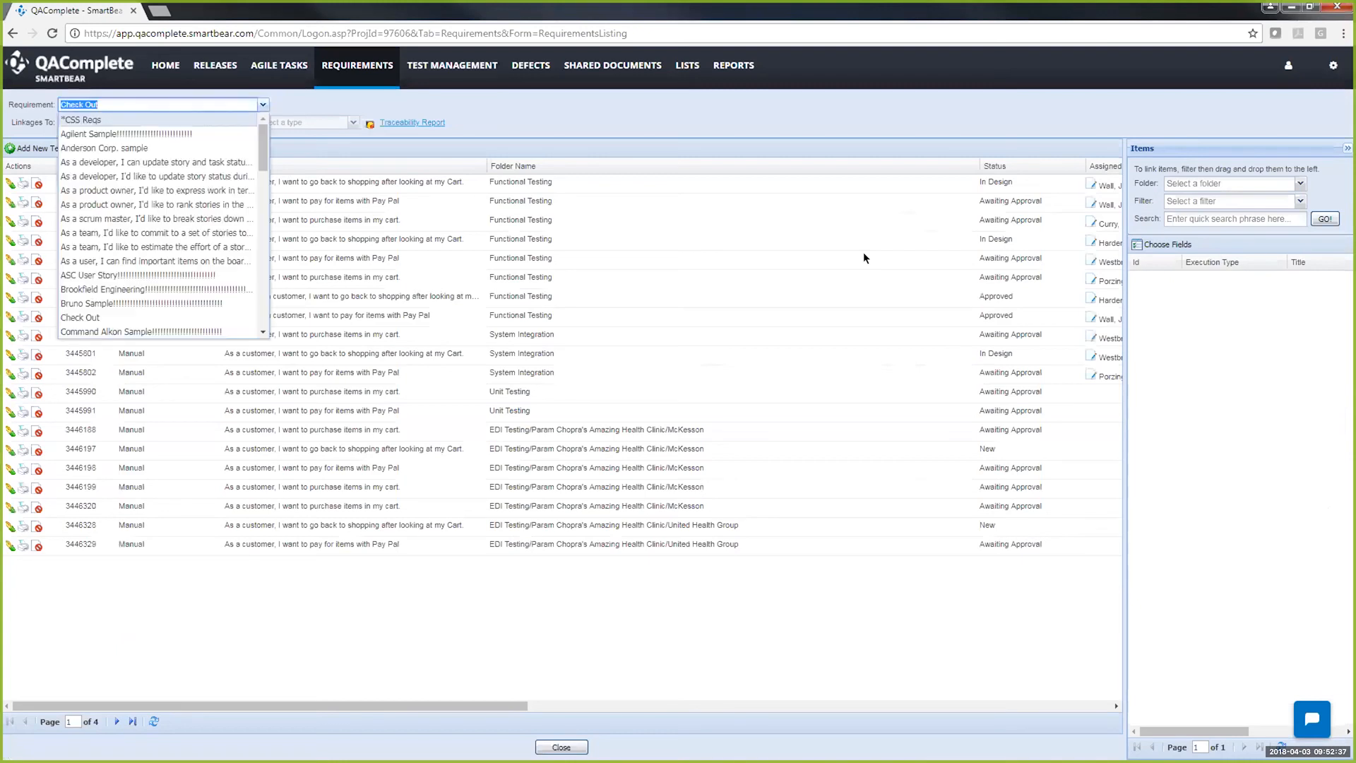
pyautogui.click(263, 104)
pyautogui.click(213, 122)
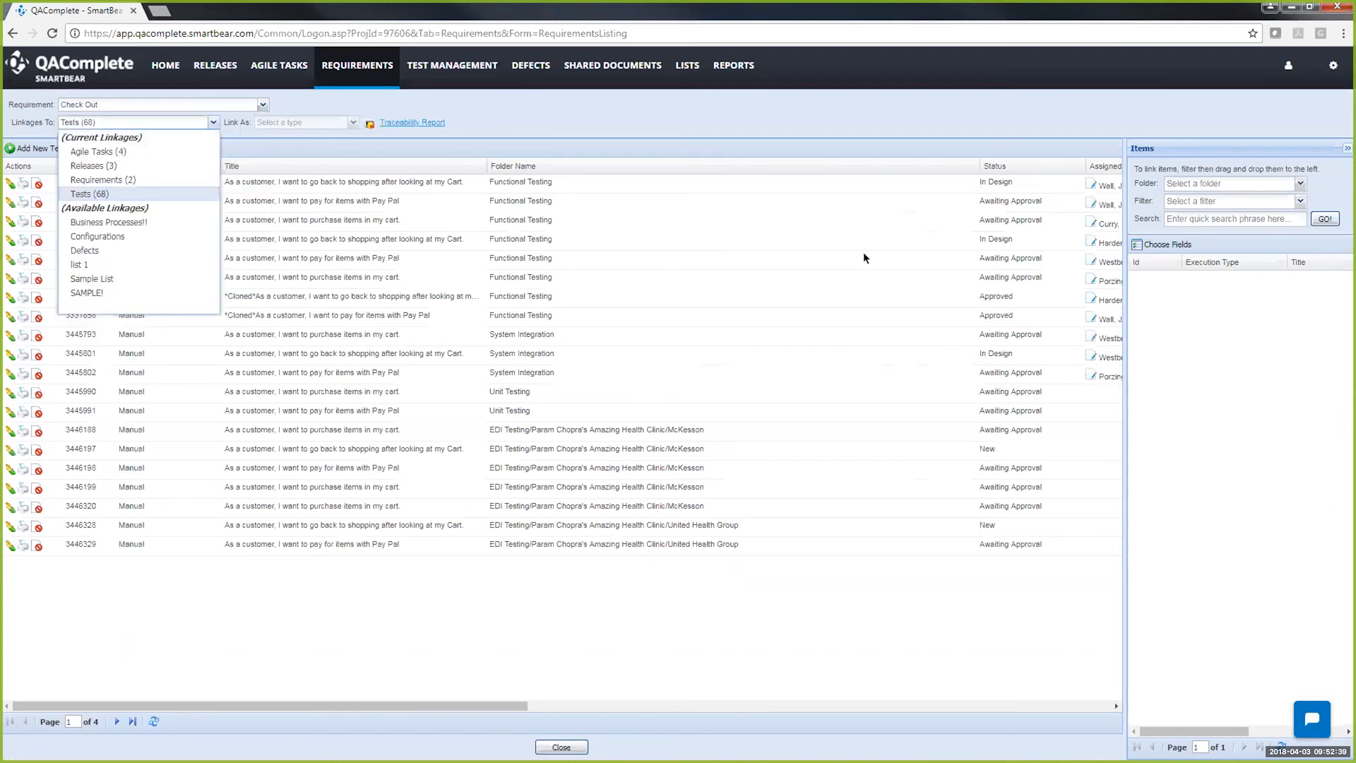
pyautogui.click(213, 123)
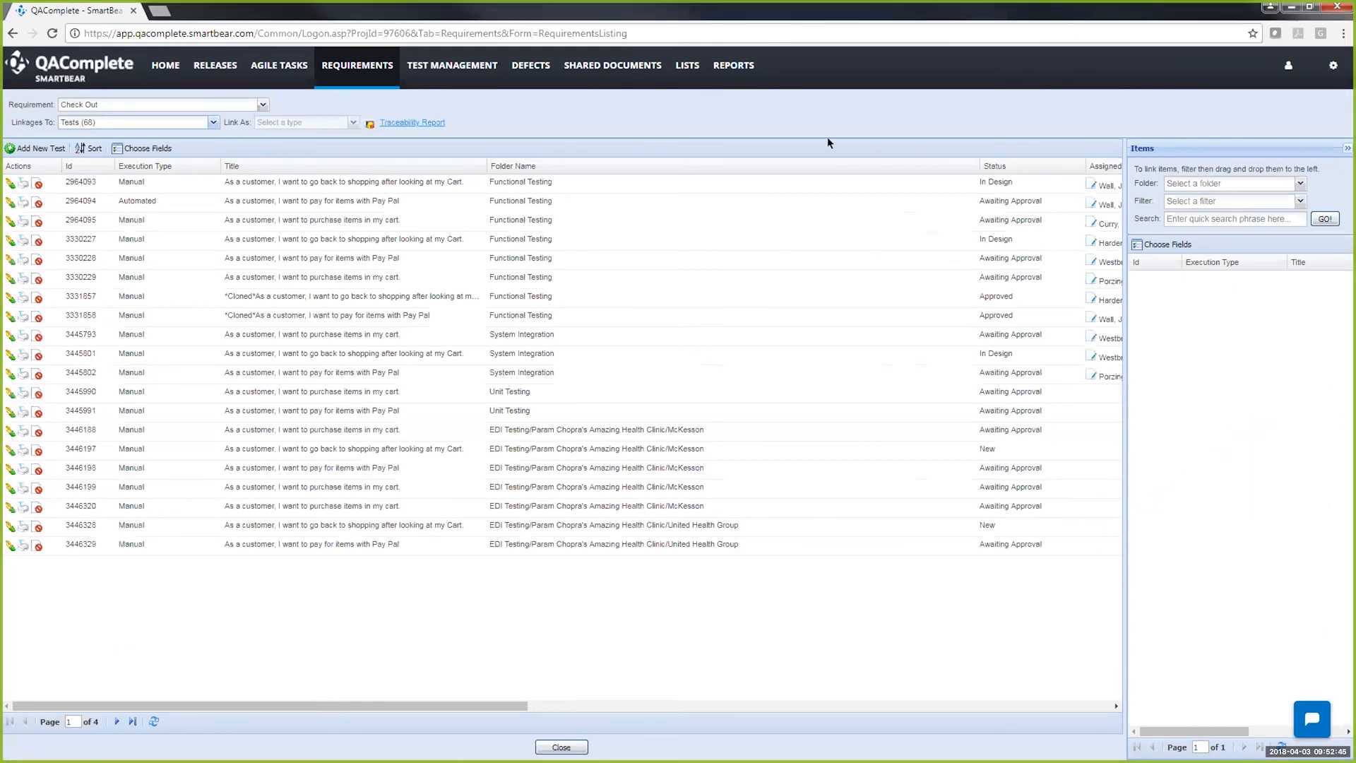
# - Show traceability for the Automated Tests in the test library and open the item linking view of the first Hot Sauce Test - TC Demo
pyautogui.moveTo(452, 66)
pyautogui.click(438, 104)
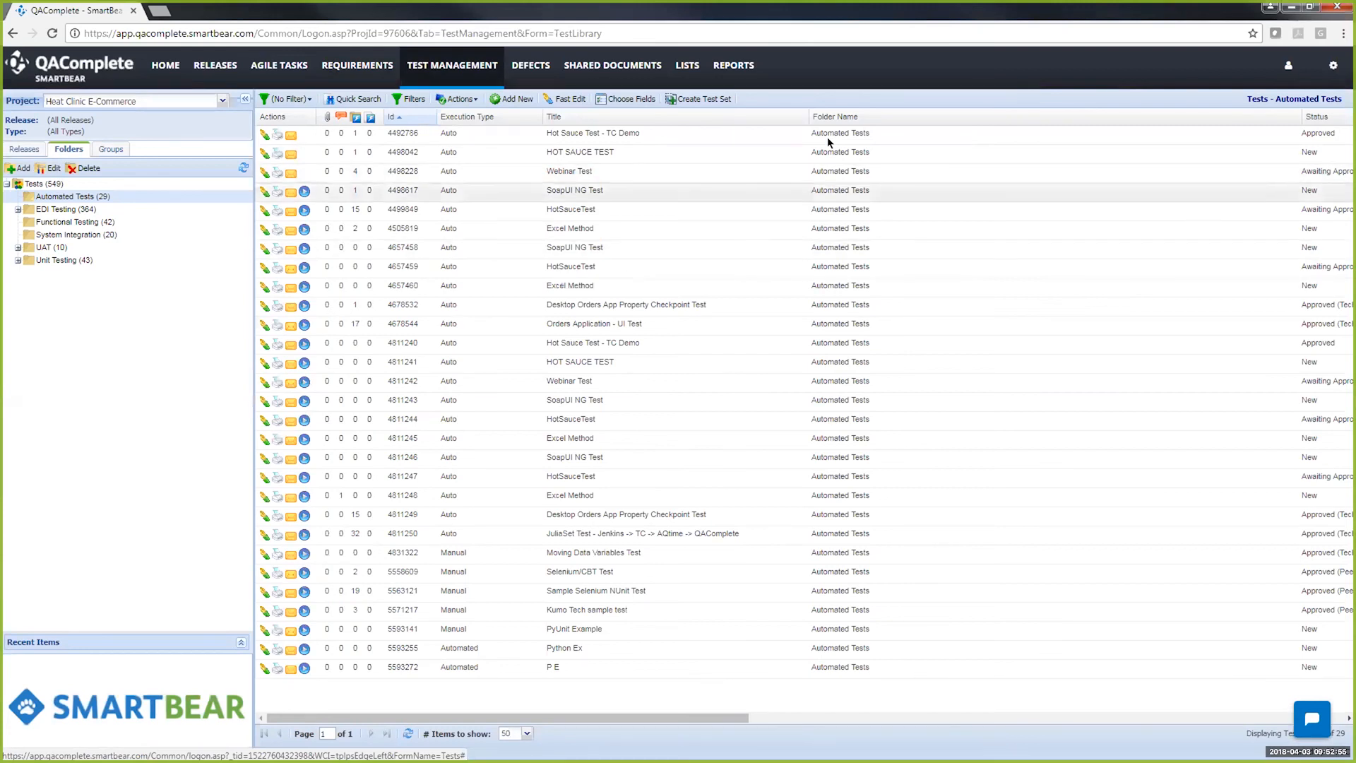
pyautogui.click(466, 98)
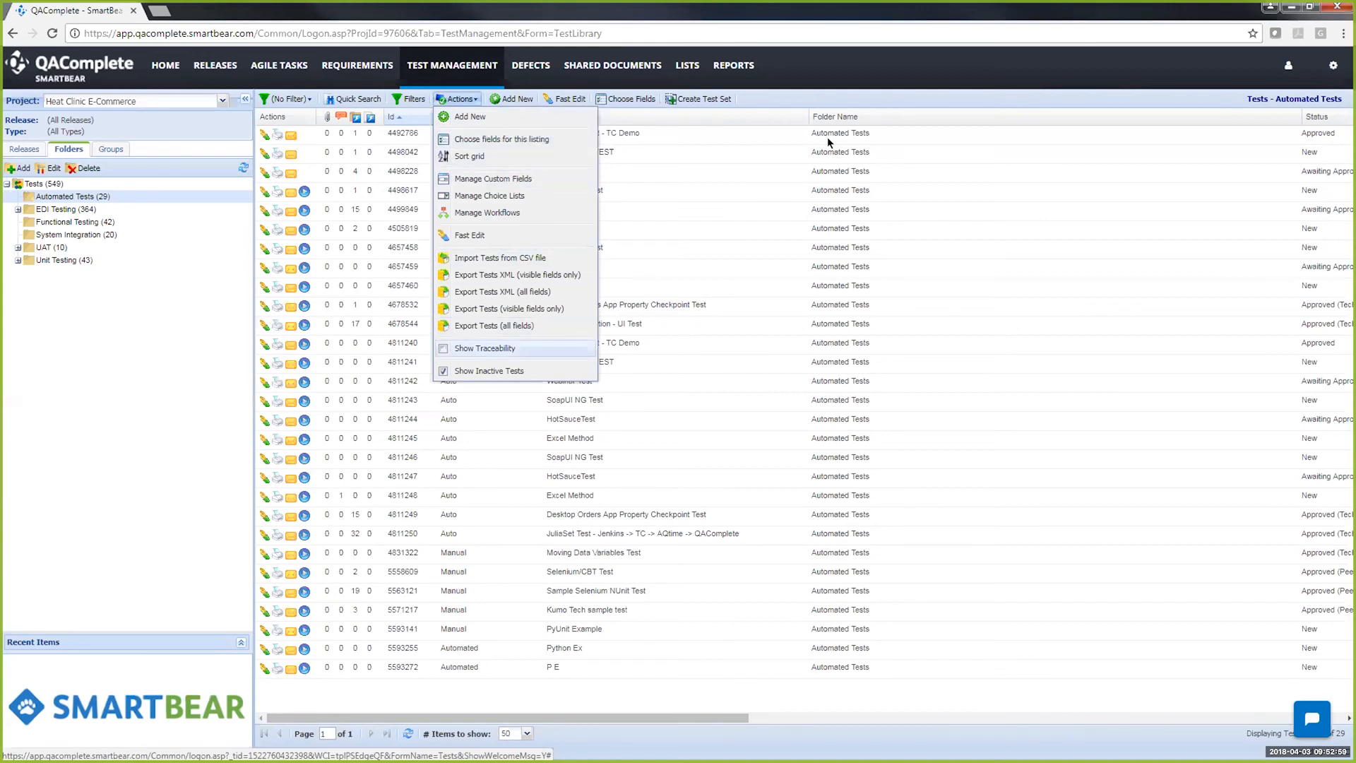
pyautogui.click(485, 348)
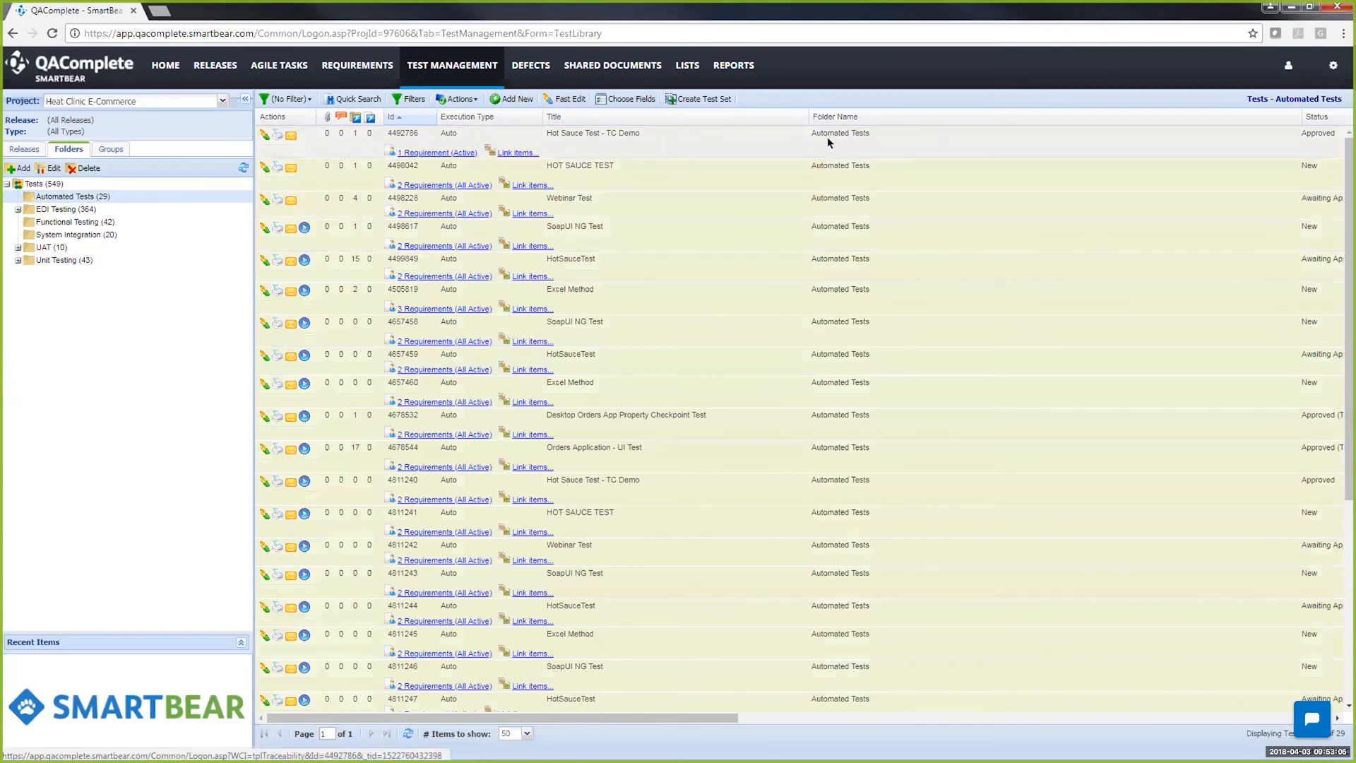
pyautogui.click(518, 153)
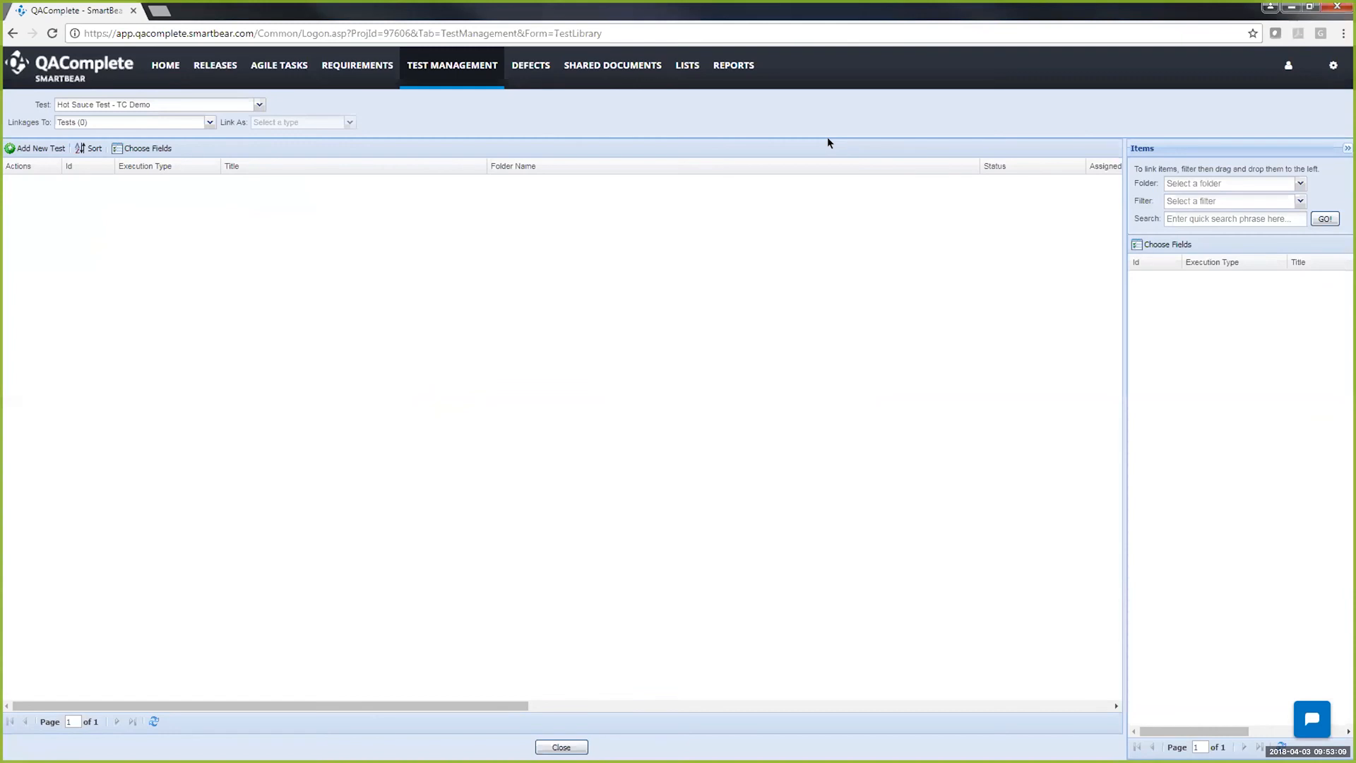
# - Return to the test library and turn off the traceability display for the listed tests
pyautogui.moveTo(452, 66)
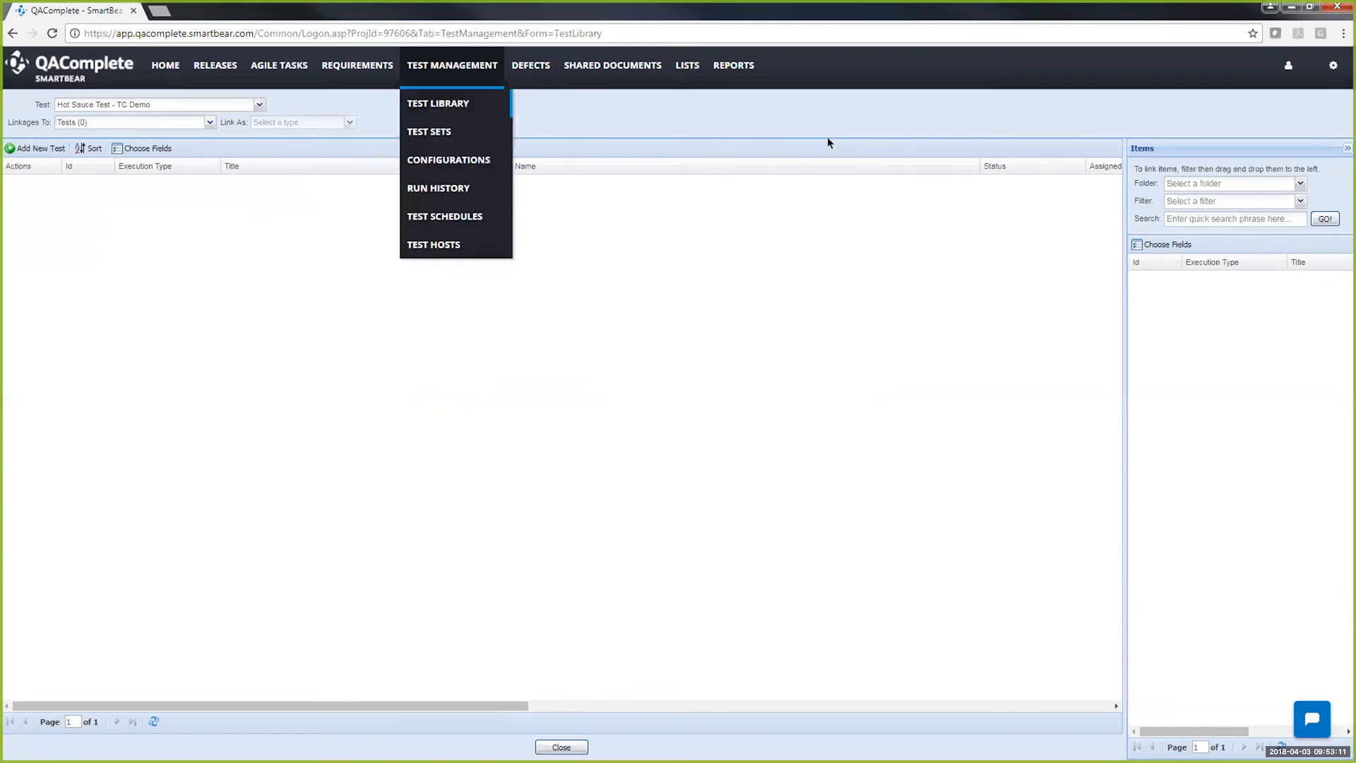
pyautogui.click(438, 104)
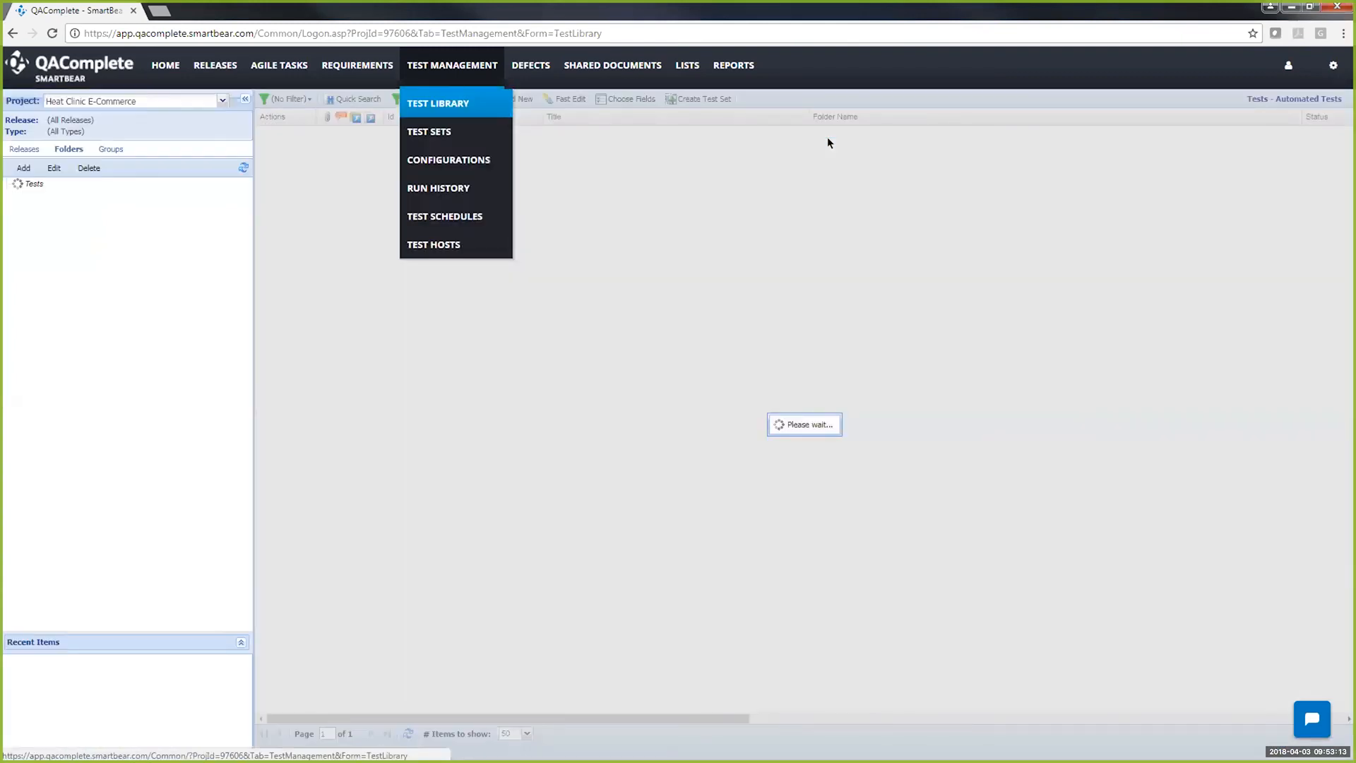
pyautogui.click(457, 99)
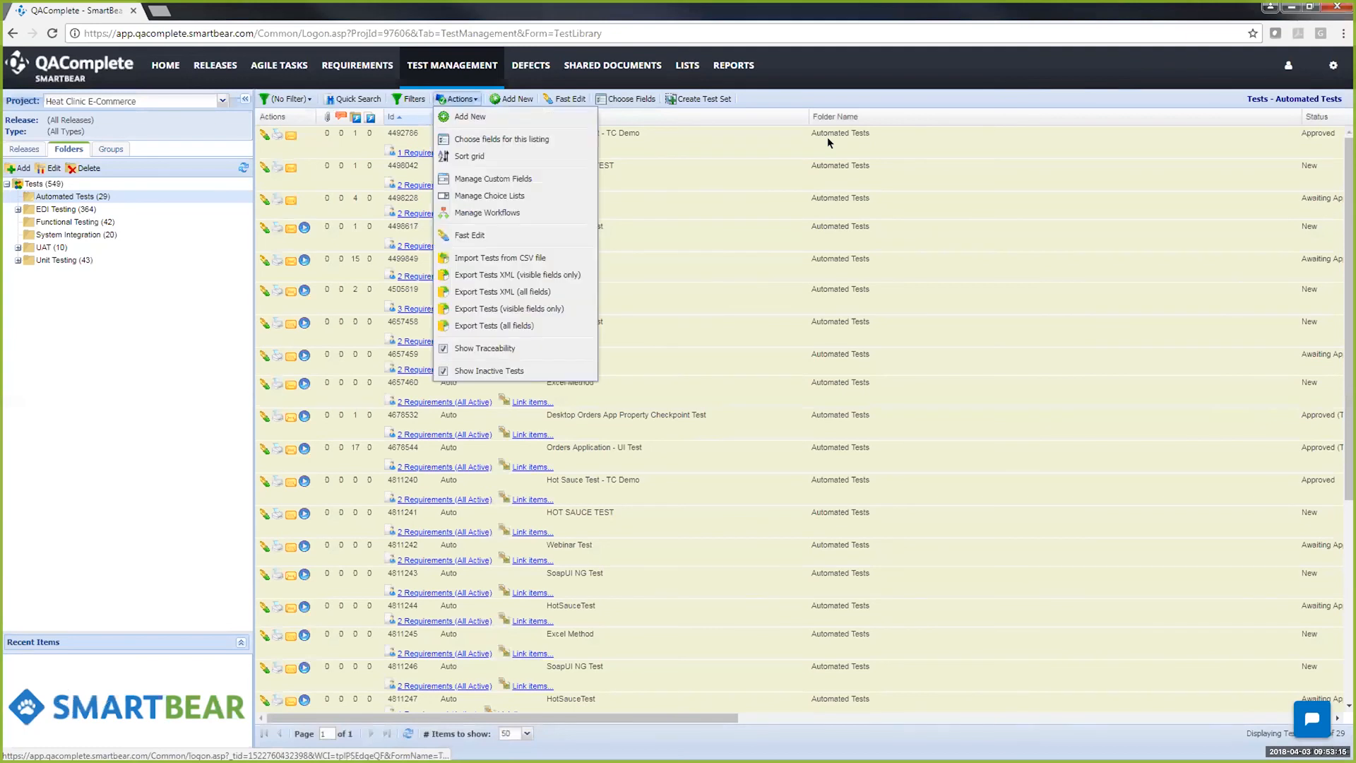
pyautogui.click(485, 348)
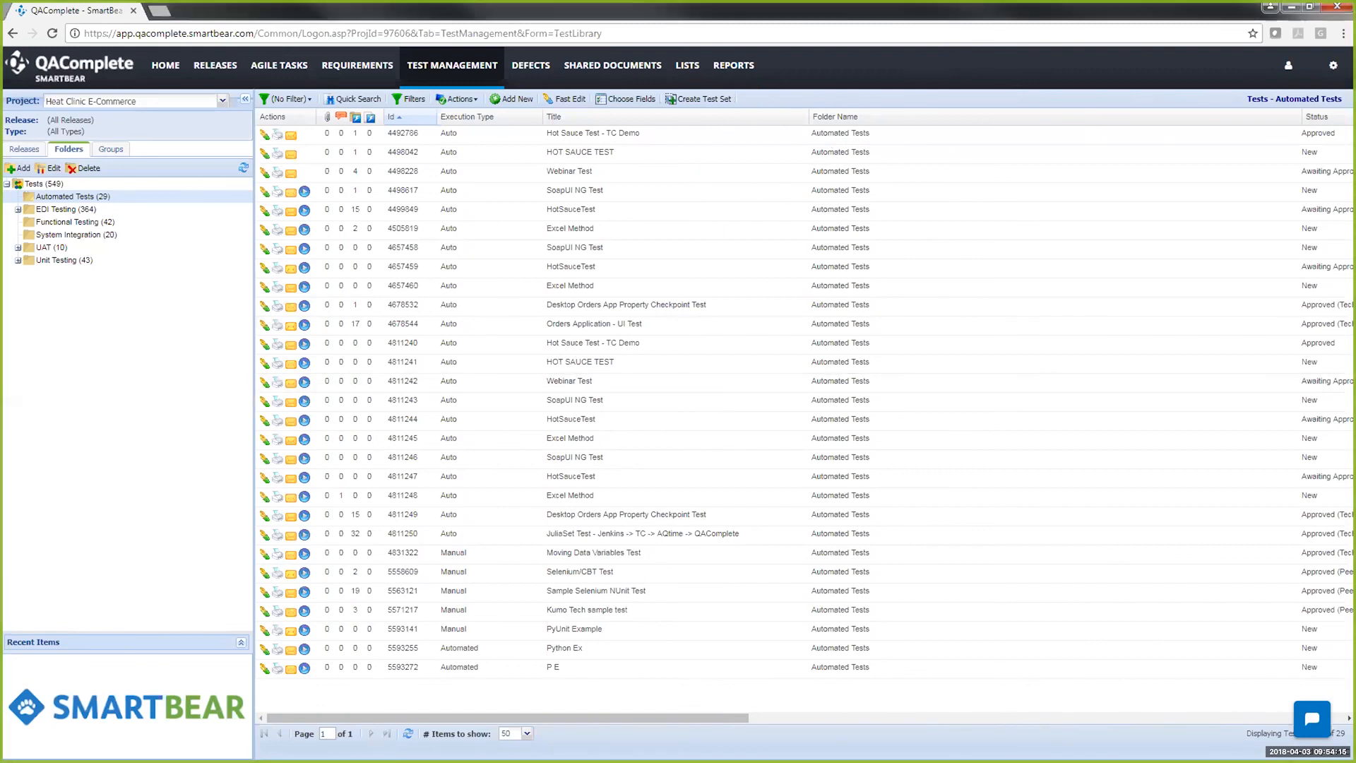
# - Open the home dashboard and examine its charts, especially Test Runs by Requirement for release E-Commerce v 1.0
pyautogui.moveTo(738, 66)
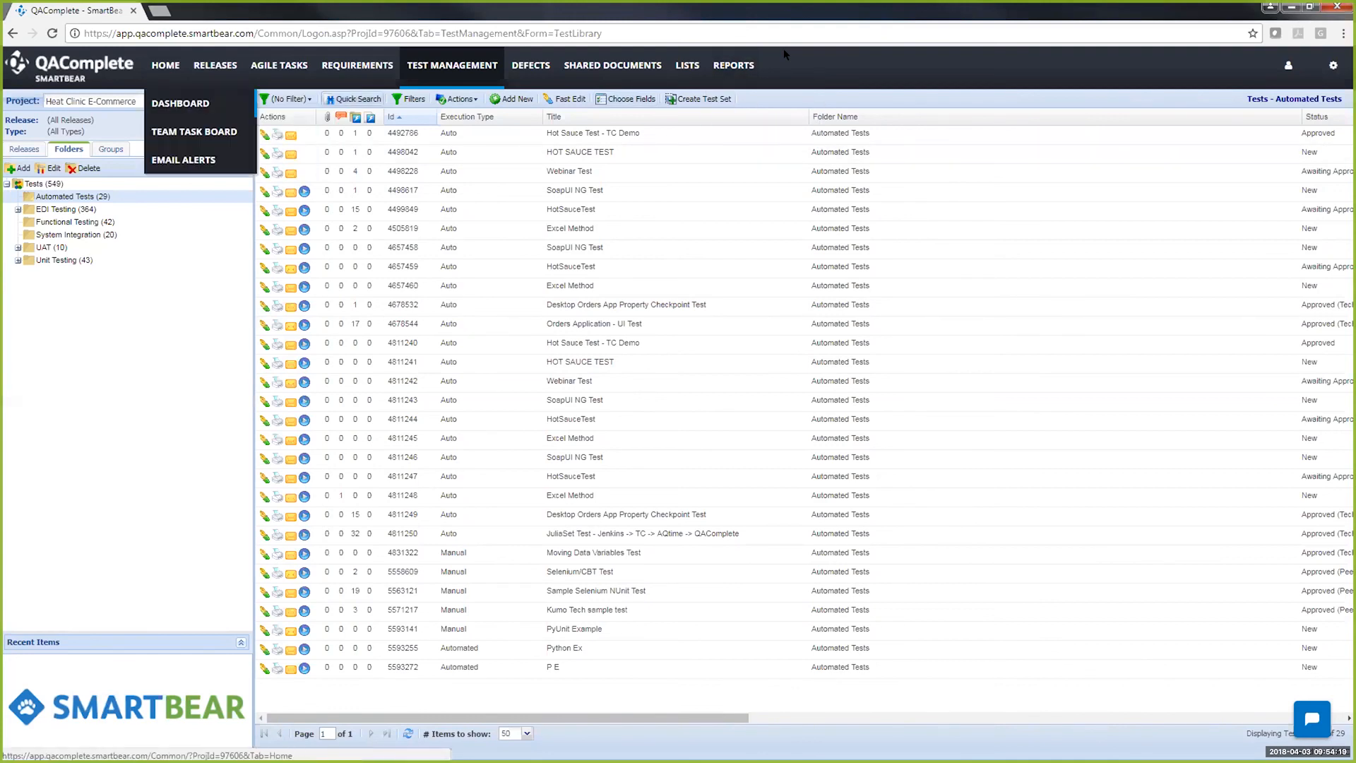
pyautogui.click(181, 104)
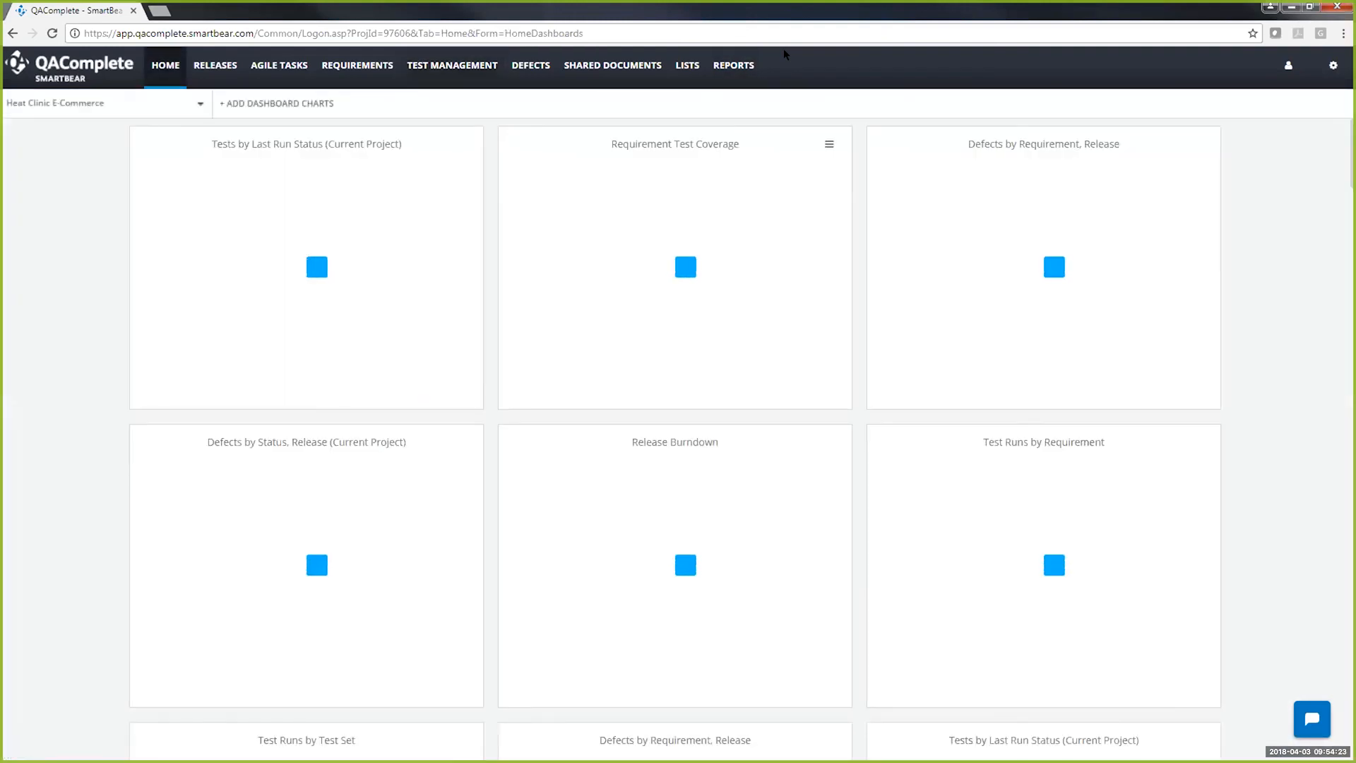
pyautogui.scroll(-1, 843, 413)
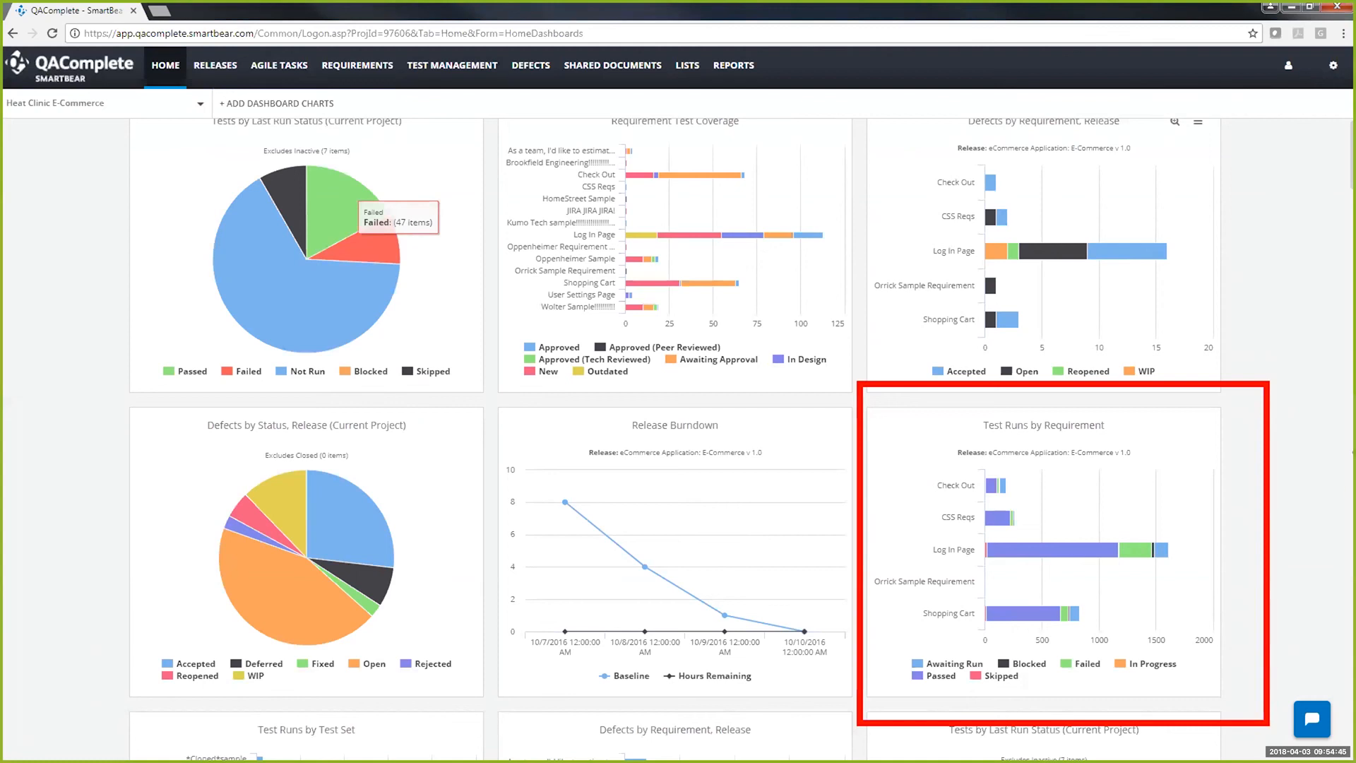
pyautogui.moveTo(1149, 453); pyautogui.dragTo(1228, 459)
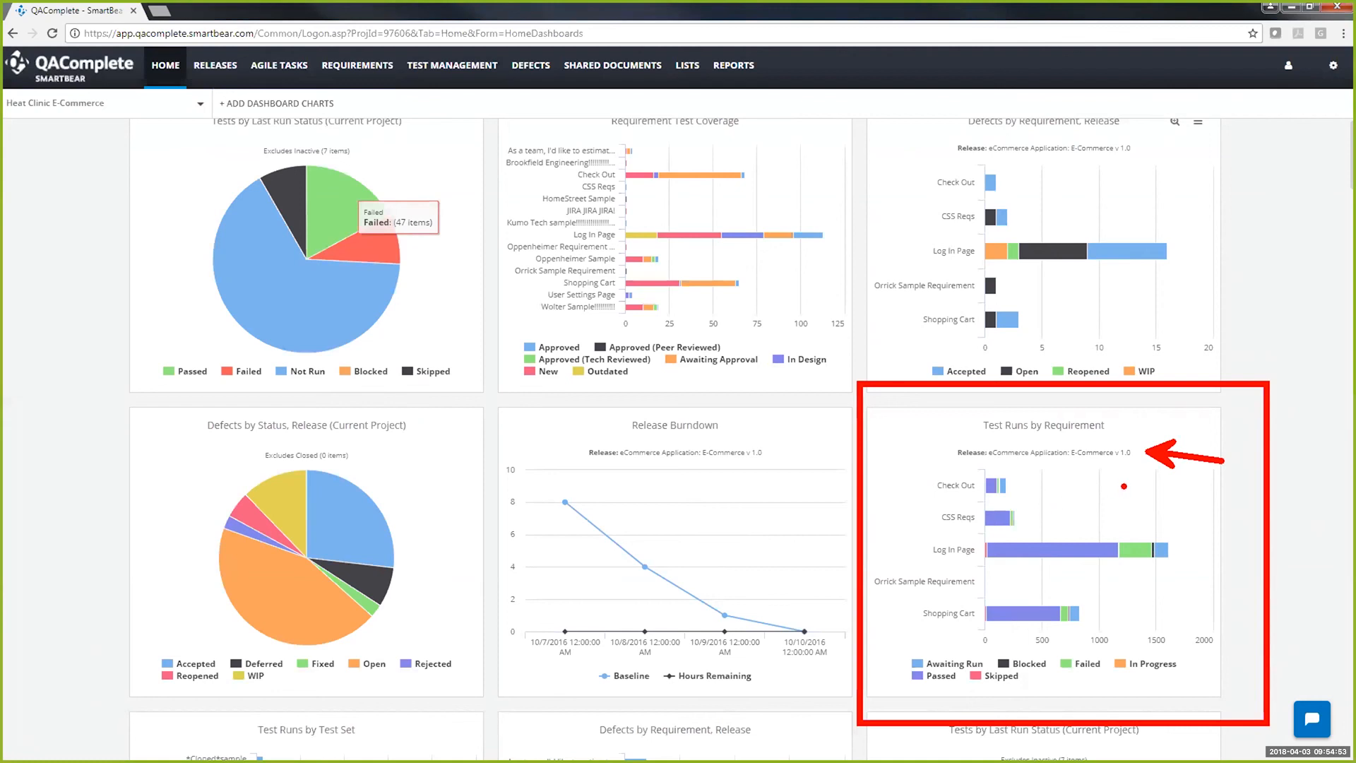
pyautogui.press('Escape')
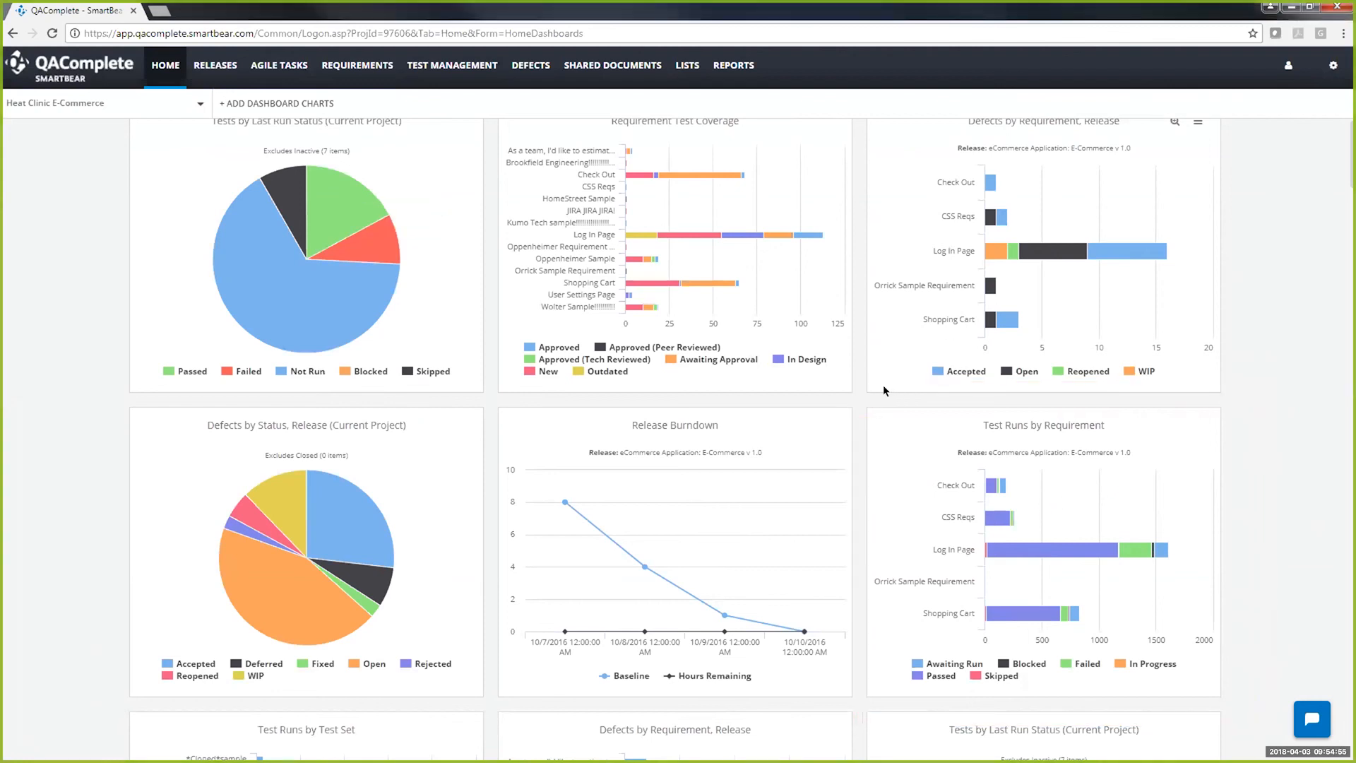